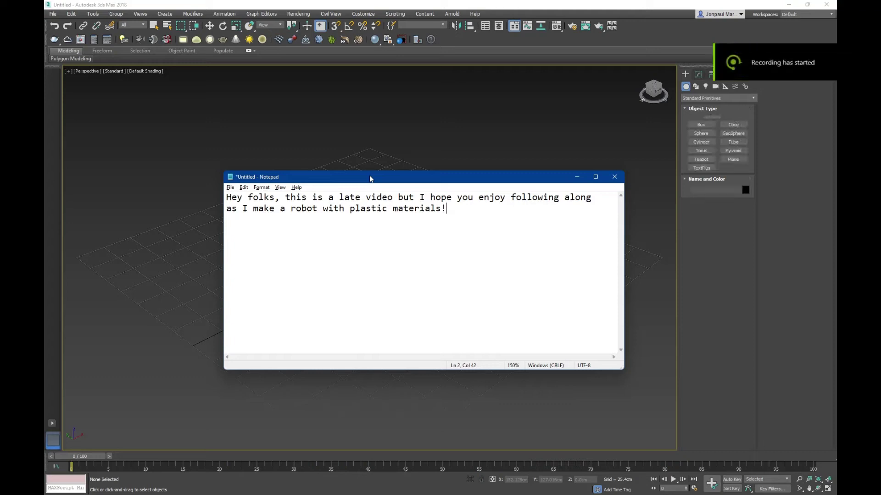
# Step: Add a 'Lets get started' line below the Notepad greeting and minimize the note
pyautogui.moveTo(465, 222); pyautogui.dragTo(233, 198)
pyautogui.click(454, 212)
pyautogui.press('Return')
pyautogui.write('Lets get start')
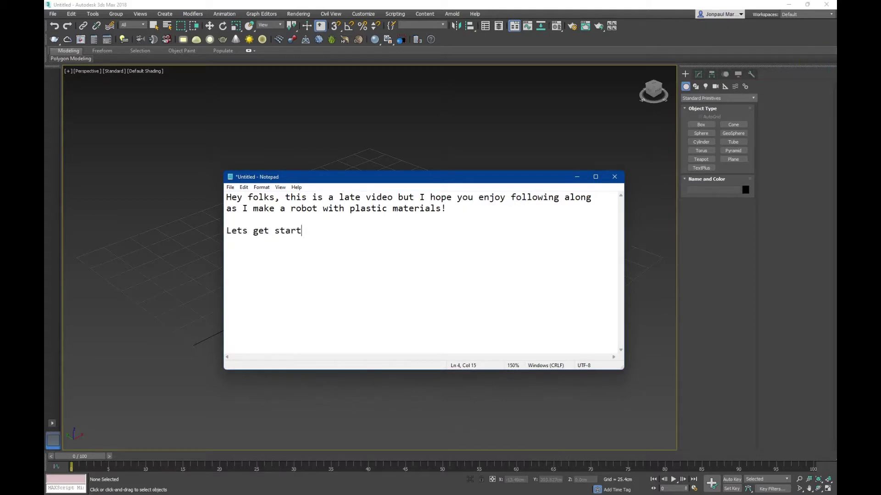
pyautogui.write('ed')
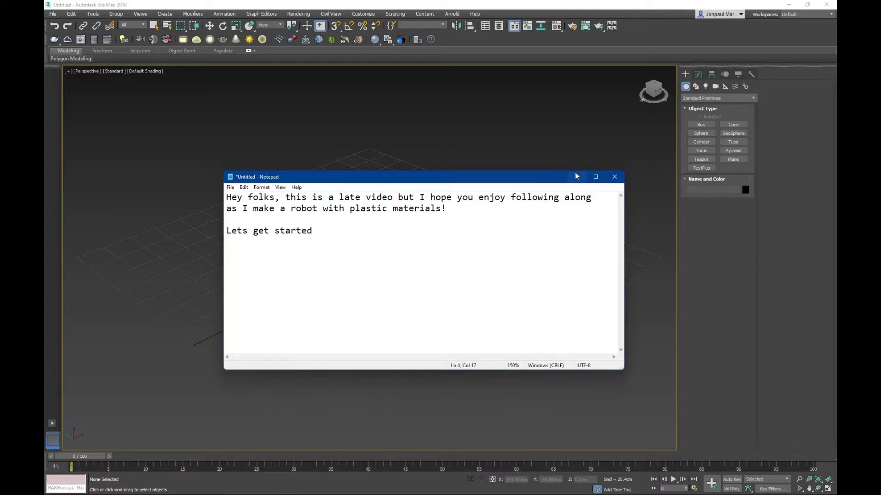
pyautogui.click(577, 176)
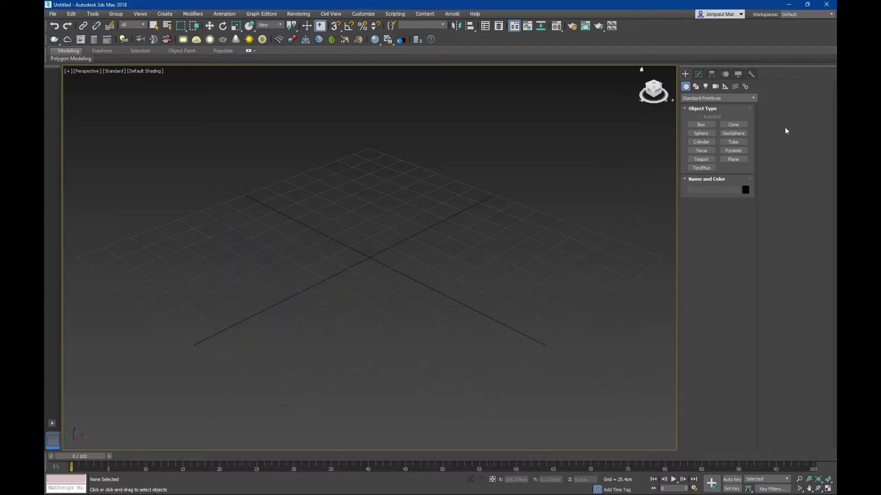
# Step: Draw a box on the grid and zero its position to the world origin
pyautogui.click(700, 124)
pyautogui.moveTo(423, 244)
pyautogui.keyDown('alt'); pyautogui.mouseDown(button='middle')
pyautogui.moveTo(391, 265)
pyautogui.moveTo(381, 255)
pyautogui.mouseUp(button='middle'); pyautogui.keyUp('alt')
pyautogui.moveTo(373, 250); pyautogui.dragTo(452, 312)
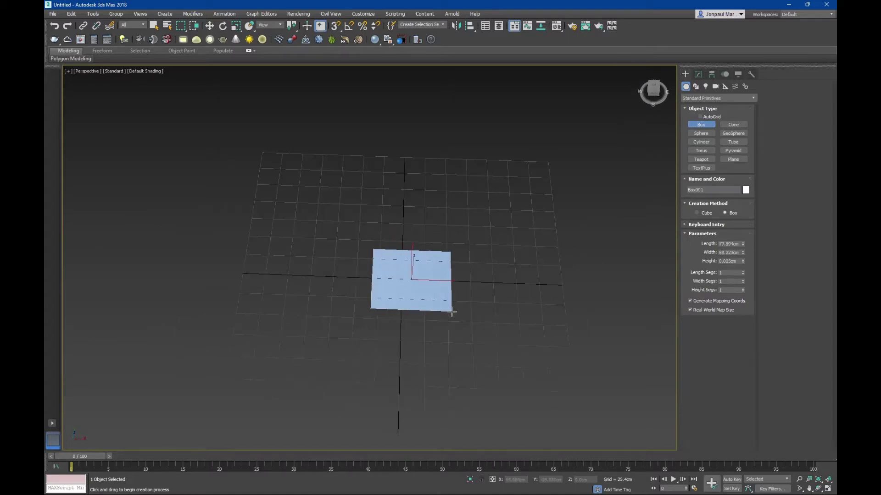
pyautogui.click(436, 264)
pyautogui.press('F4')
pyautogui.keyDown('alt'); pyautogui.moveTo(436, 264); pyautogui.dragTo(459, 275, button='middle'); pyautogui.keyUp('alt')
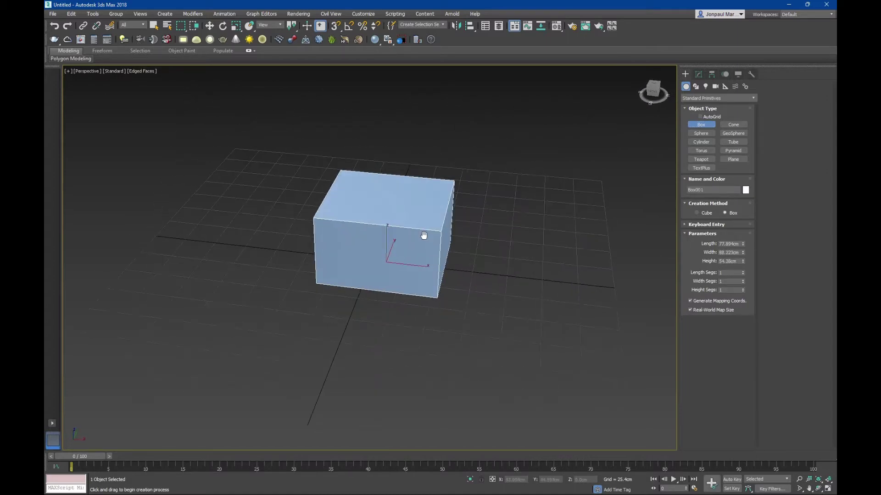
pyautogui.press('w')
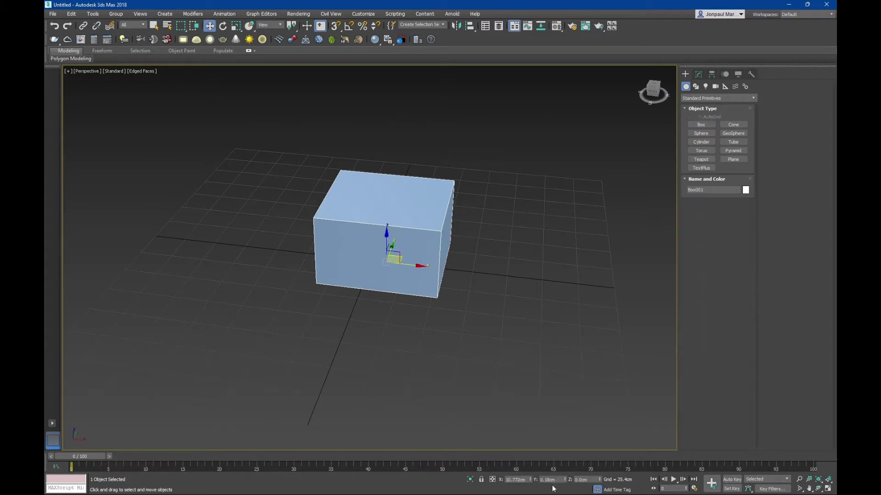
pyautogui.rightClick(530, 481)
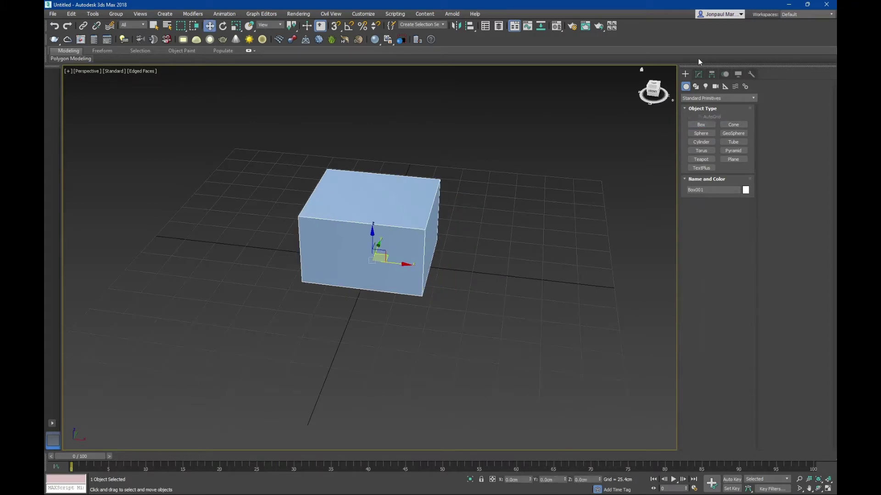
# Step: Convert the box to an editable poly, then undo the conversion
pyautogui.click(698, 74)
pyautogui.scroll(3, 554, 207)
pyautogui.scroll(-3, 555, 207)
pyautogui.rightClick(728, 225)
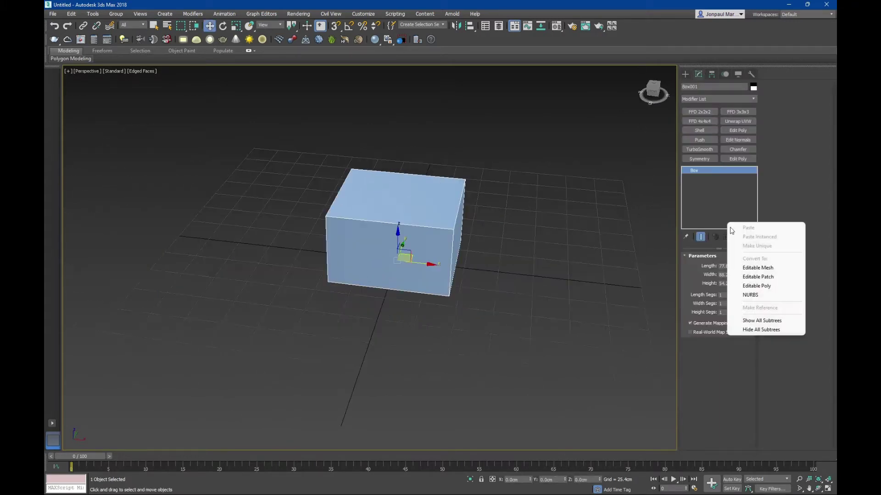
pyautogui.click(748, 286)
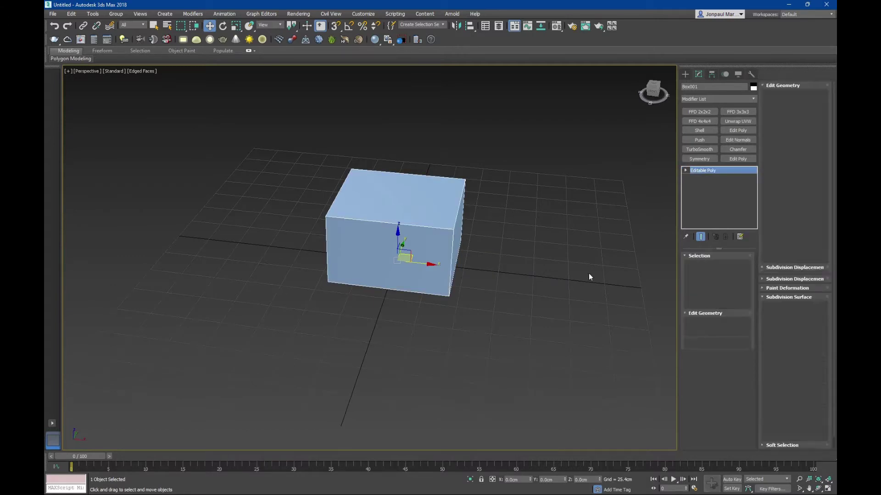
pyautogui.moveTo(589, 273)
pyautogui.keyDown('alt'); pyautogui.mouseDown(button='middle')
pyautogui.moveTo(481, 249)
pyautogui.moveTo(492, 273)
pyautogui.moveTo(525, 264)
pyautogui.mouseUp(button='middle'); pyautogui.keyUp('alt')
pyautogui.hotkey('ctrl', 'z')
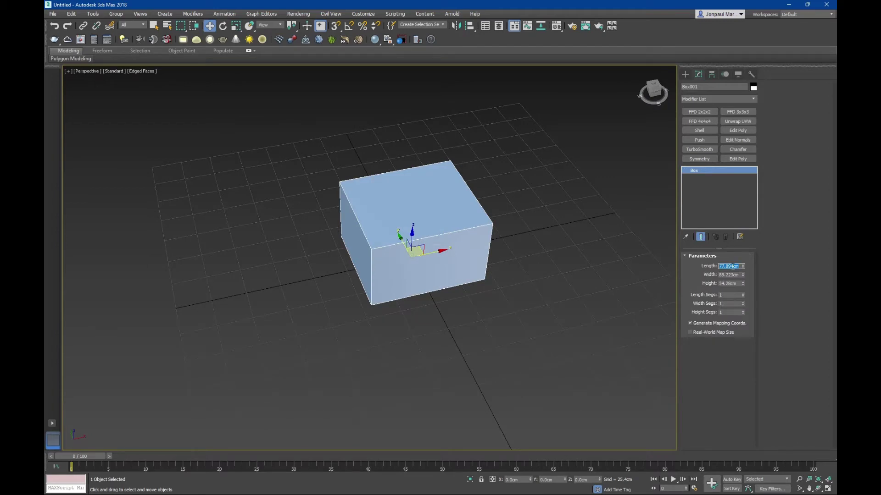
# Step: Set the box's length, width and height to 50 cm each
pyautogui.write('50')
pyautogui.press('Return')
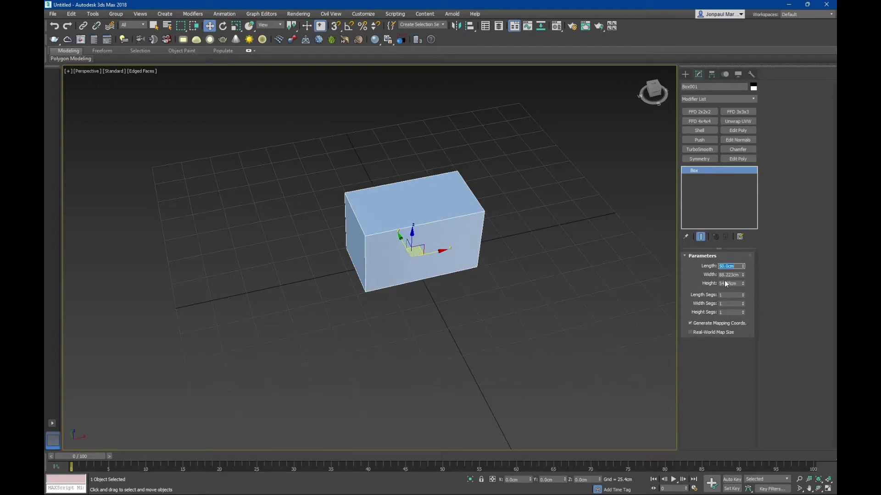
pyautogui.click(724, 275)
pyautogui.write('50')
pyautogui.press('Return')
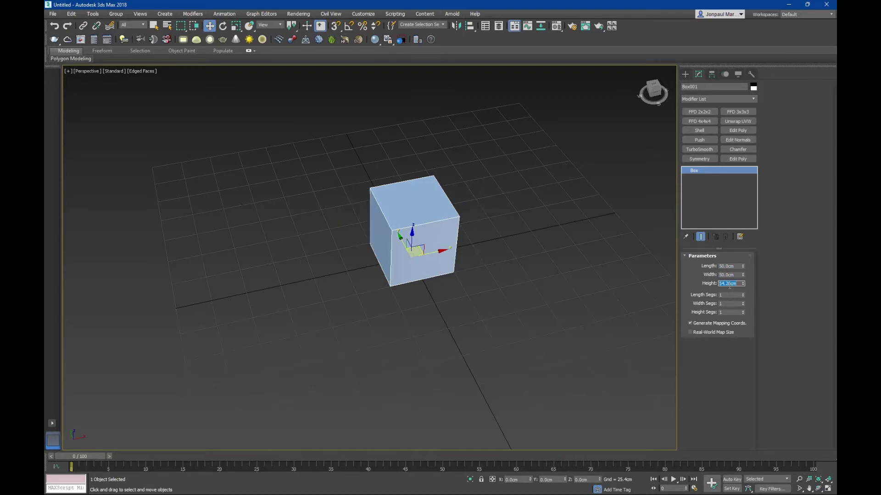
pyautogui.write('50')
pyautogui.press('Return')
pyautogui.moveTo(578, 273); pyautogui.dragTo(562, 277, button='middle')
# Step: Convert the cube to an editable poly and enter Vertex mode
pyautogui.press('q')
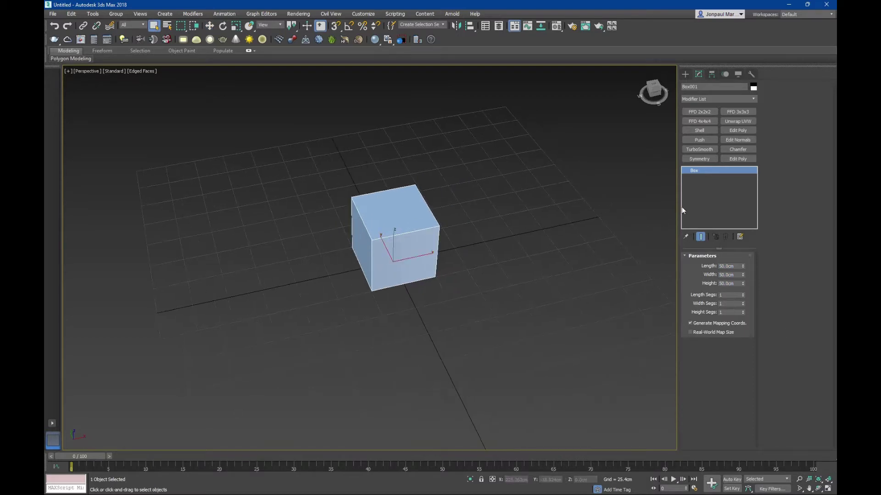
pyautogui.rightClick(695, 197)
pyautogui.click(726, 260)
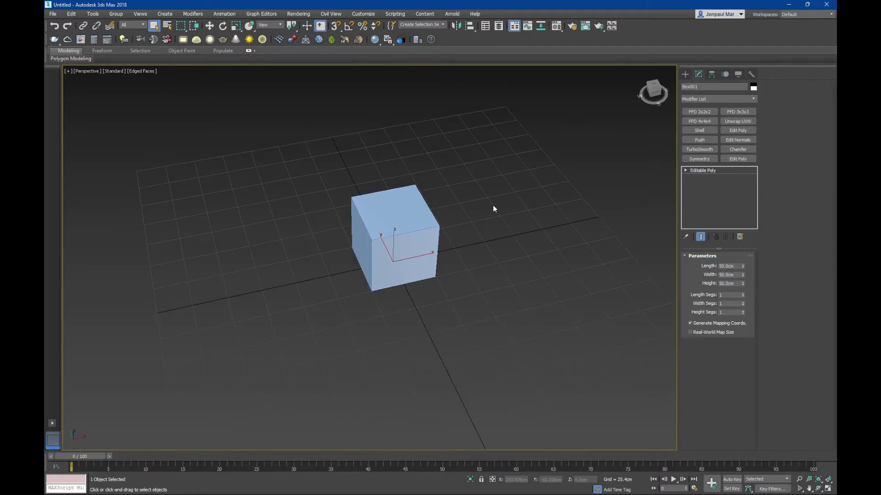
pyautogui.click(691, 266)
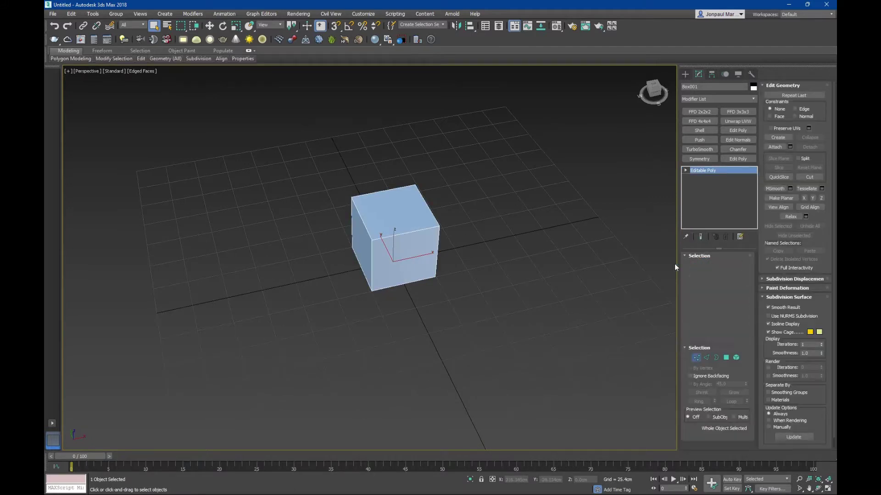
# Step: Scale the cube's four right-side vertices outward to widen that side, then exit Vertex mode
pyautogui.keyDown('alt'); pyautogui.moveTo(398, 235); pyautogui.dragTo(476, 236, button='middle'); pyautogui.keyUp('alt')
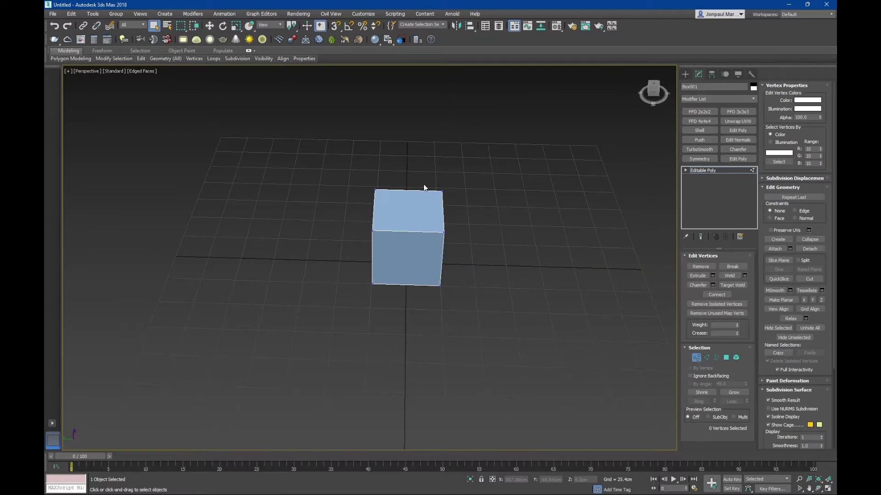
pyautogui.moveTo(425, 188); pyautogui.dragTo(458, 307)
pyautogui.moveTo(458, 307)
pyautogui.keyDown('alt'); pyautogui.mouseDown(button='middle')
pyautogui.moveTo(379, 274)
pyautogui.moveTo(331, 292)
pyautogui.moveTo(381, 308)
pyautogui.mouseUp(button='middle'); pyautogui.keyUp('alt')
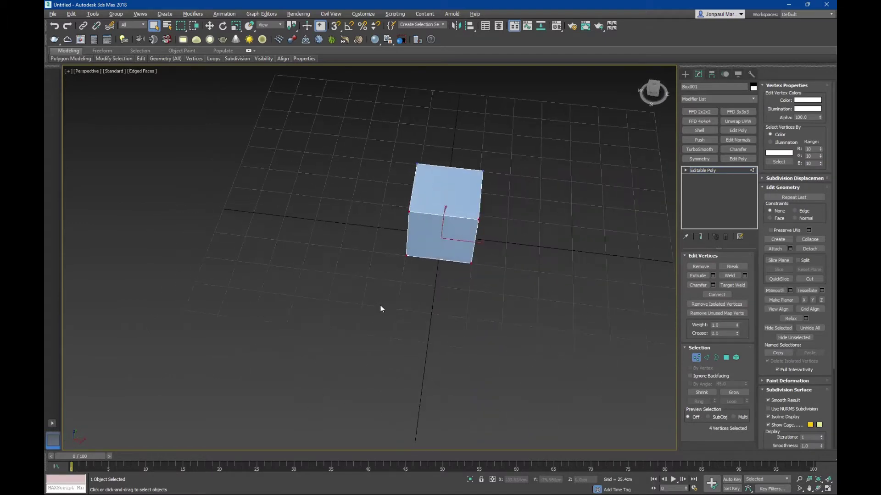
pyautogui.press('r')
pyautogui.moveTo(478, 242); pyautogui.dragTo(482, 221)
pyautogui.moveTo(504, 206)
pyautogui.keyDown('alt'); pyautogui.mouseDown(button='middle')
pyautogui.moveTo(532, 194)
pyautogui.moveTo(559, 222)
pyautogui.moveTo(551, 252)
pyautogui.moveTo(479, 249)
pyautogui.moveTo(465, 281)
pyautogui.mouseUp(button='middle'); pyautogui.keyUp('alt')
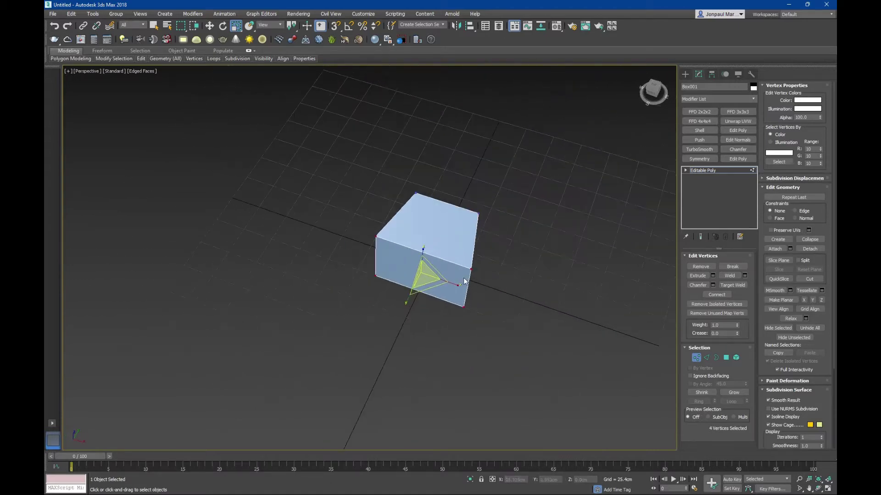
pyautogui.press('q')
pyautogui.click(696, 358)
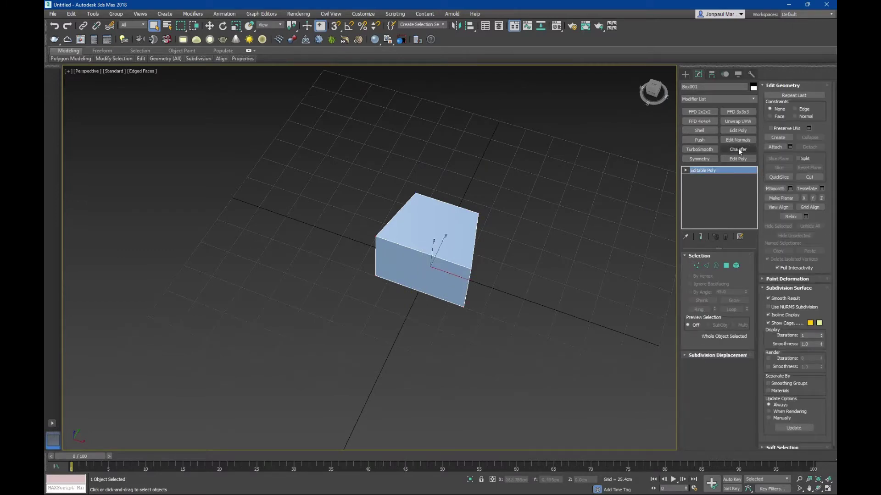
# Step: Add a standard Chamfer modifier to the box with a 10 cm amount
pyautogui.click(719, 97)
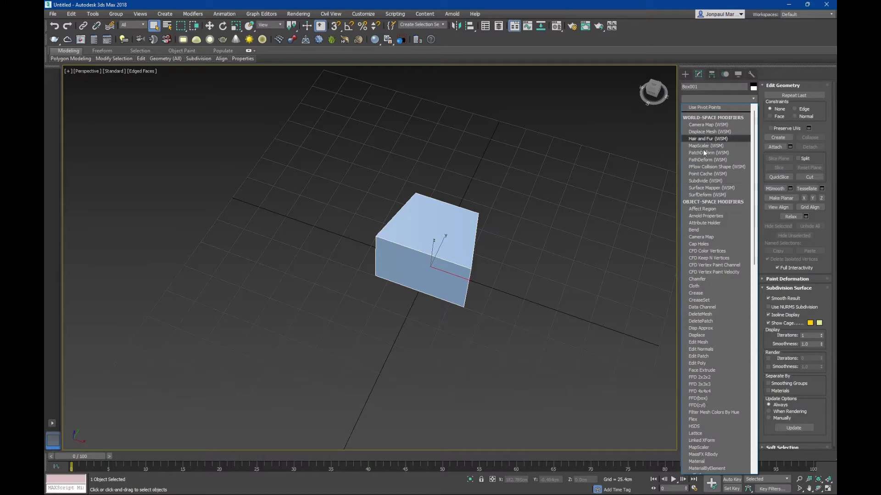
pyautogui.click(695, 278)
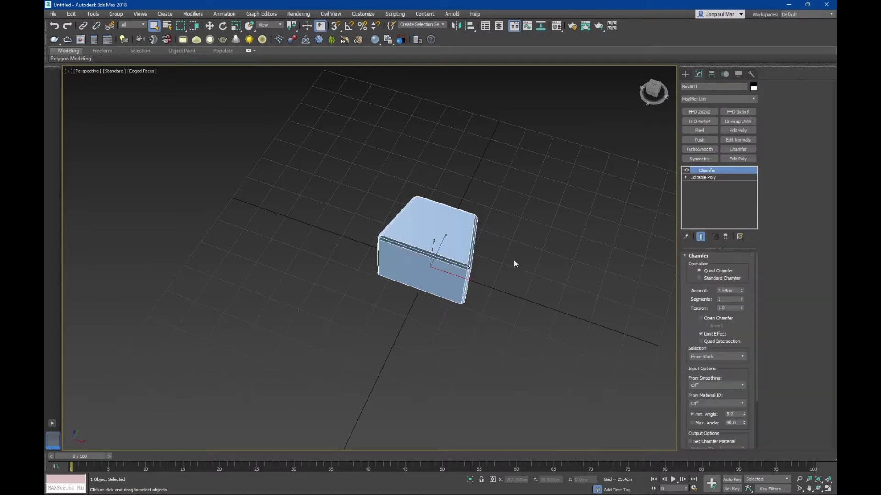
pyautogui.click(703, 278)
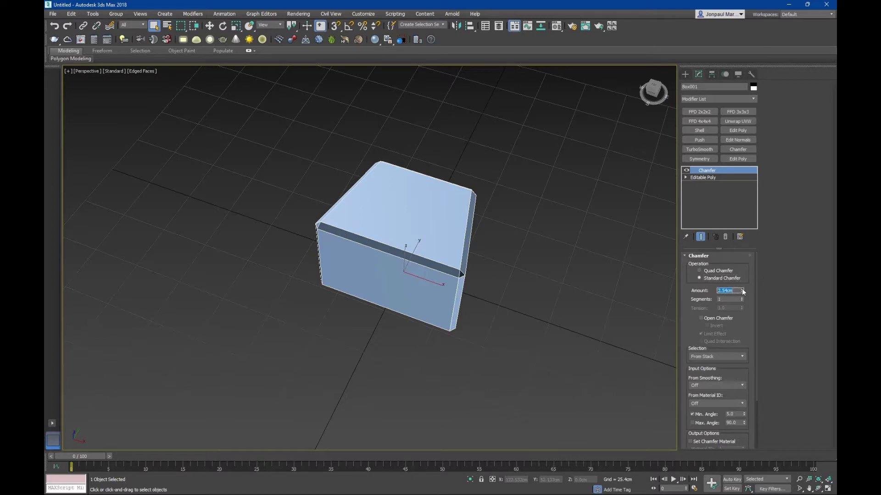
pyautogui.write('10')
pyautogui.press('Return')
pyautogui.keyDown('alt'); pyautogui.moveTo(497, 284); pyautogui.dragTo(602, 297, button='middle'); pyautogui.keyUp('alt')
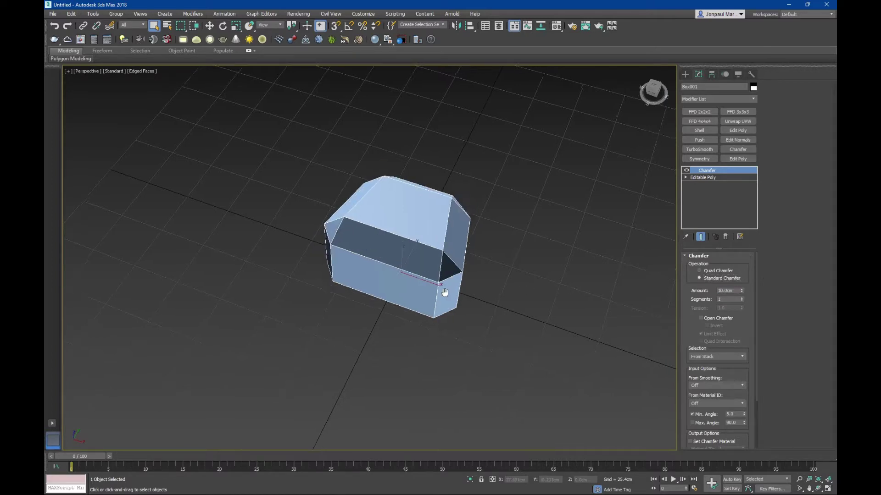
# Step: Increase the chamfer segments to round the box's edges
pyautogui.click(741, 299)
pyautogui.click(741, 299)
pyautogui.click(741, 299)
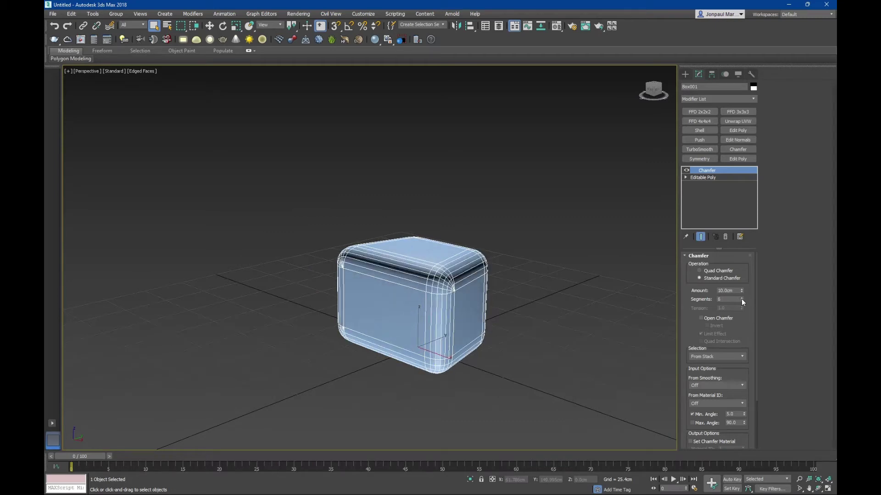
pyautogui.click(741, 298)
pyautogui.click(741, 299)
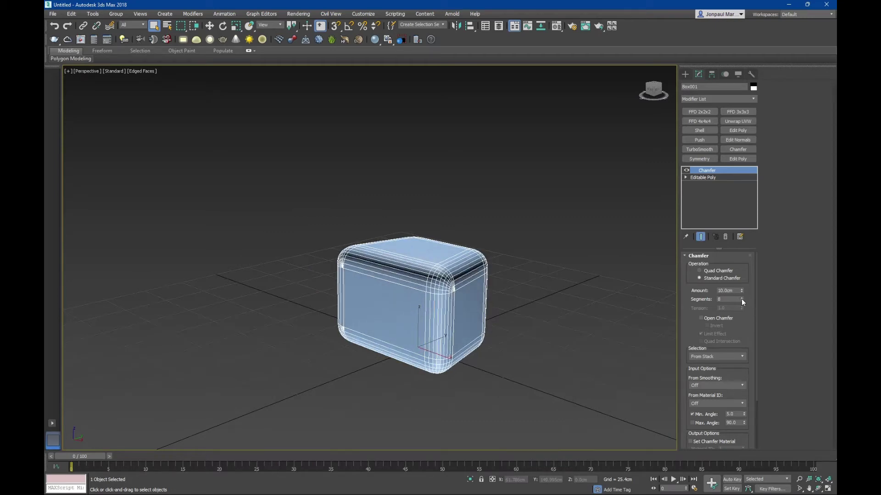
pyautogui.press('F4')
pyautogui.scroll(3, 430, 293)
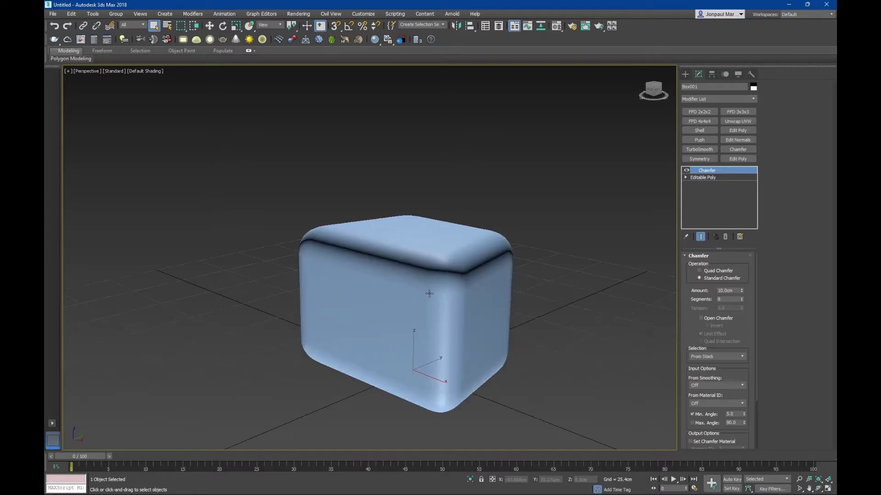
pyautogui.moveTo(430, 293)
pyautogui.keyDown('alt'); pyautogui.mouseDown(button='middle')
pyautogui.moveTo(553, 295)
pyautogui.moveTo(597, 266)
pyautogui.moveTo(627, 298)
pyautogui.mouseUp(button='middle'); pyautogui.keyUp('alt')
pyautogui.scroll(-3, 553, 295)
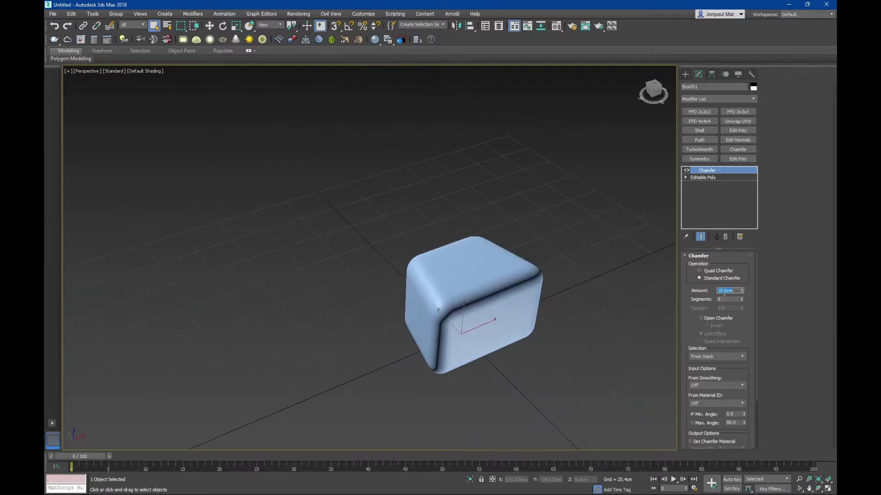
pyautogui.write('20')
# Step: Reduce the chamfer amount to 15 cm and set 10 segments
pyautogui.press('Return')
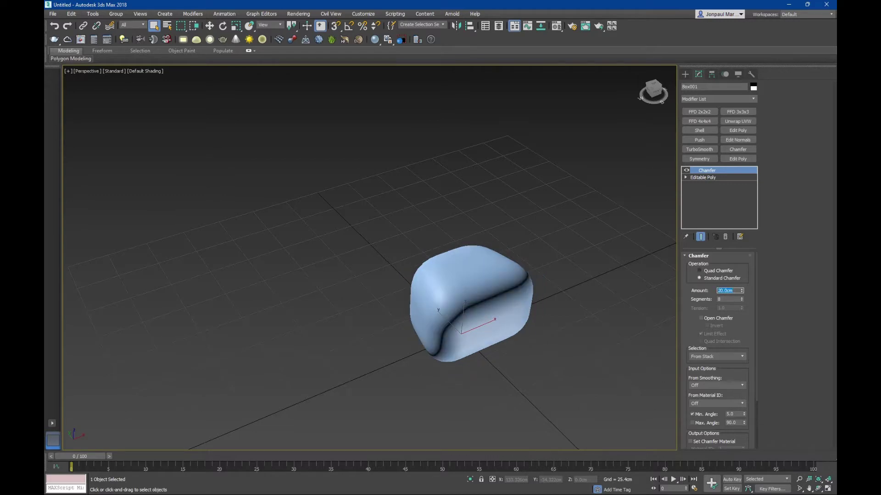
pyautogui.write('15')
pyautogui.press('Return')
pyautogui.press('F4')
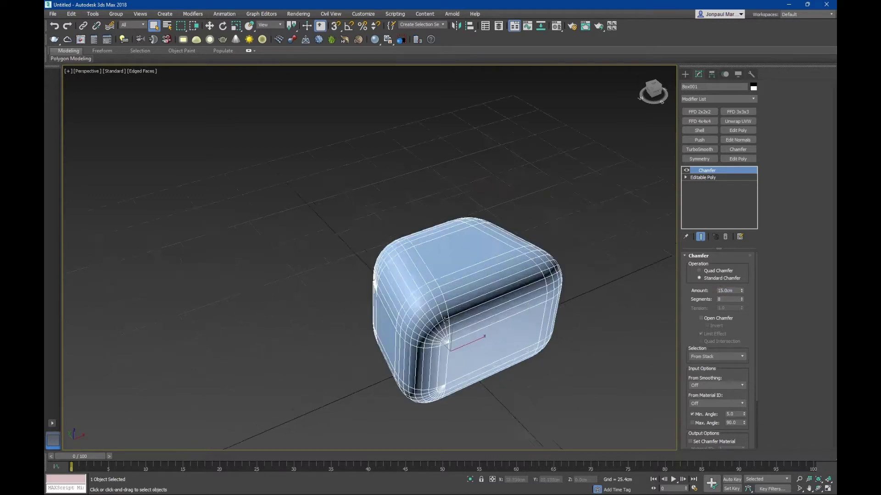
pyautogui.scroll(5, 592, 262)
pyautogui.moveTo(403, 287)
pyautogui.keyDown('alt'); pyautogui.mouseDown(button='middle')
pyautogui.moveTo(397, 308)
pyautogui.moveTo(576, 269)
pyautogui.mouseUp(button='middle'); pyautogui.keyUp('alt')
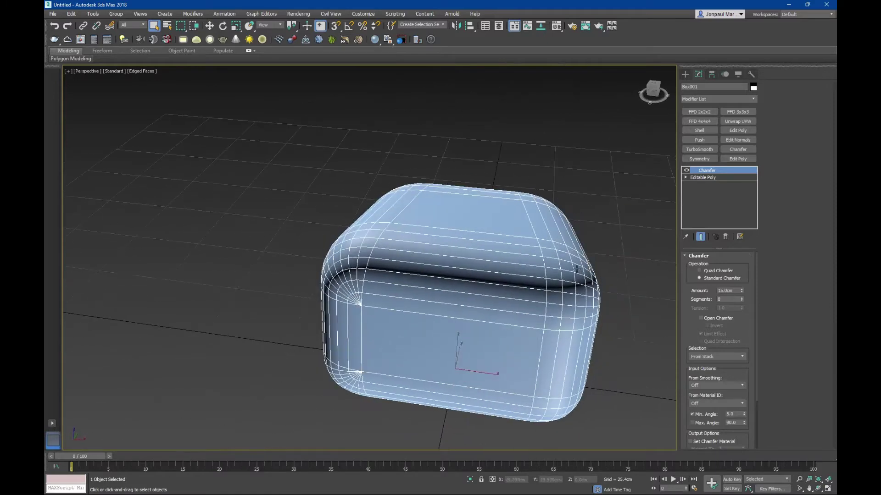
pyautogui.click(741, 298)
pyautogui.press('F4')
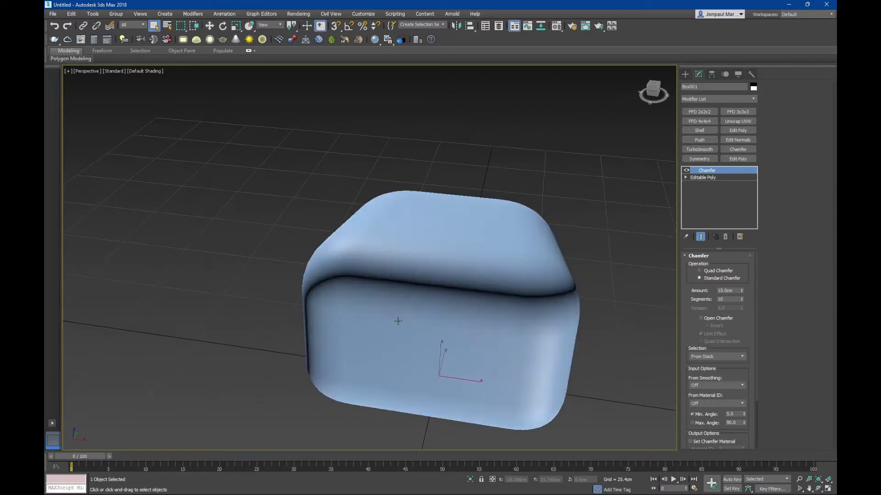
pyautogui.moveTo(397, 321)
pyautogui.keyDown('alt'); pyautogui.mouseDown(button='middle')
pyautogui.moveTo(354, 268)
pyautogui.moveTo(360, 318)
pyautogui.moveTo(462, 366)
pyautogui.mouseUp(button='middle'); pyautogui.keyUp('alt')
pyautogui.scroll(-2, 622, 218)
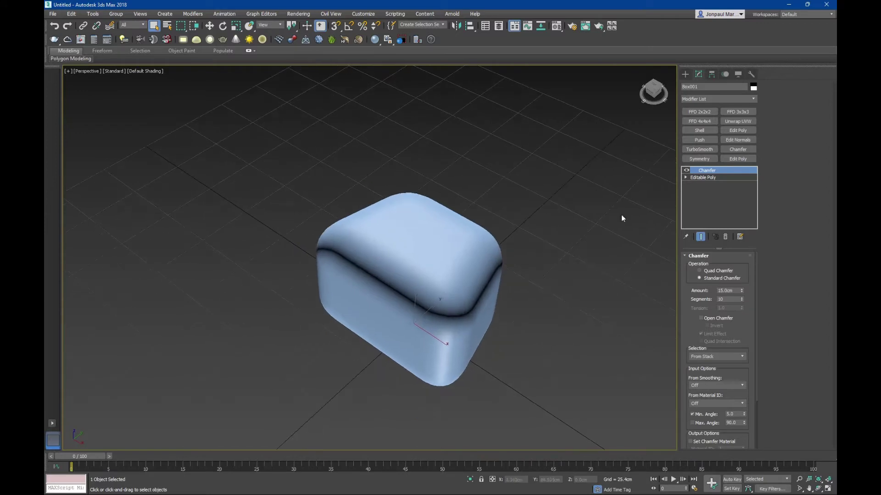
# Step: Collapse the Chamfer modifier into the editable poly
pyautogui.rightClick(730, 172)
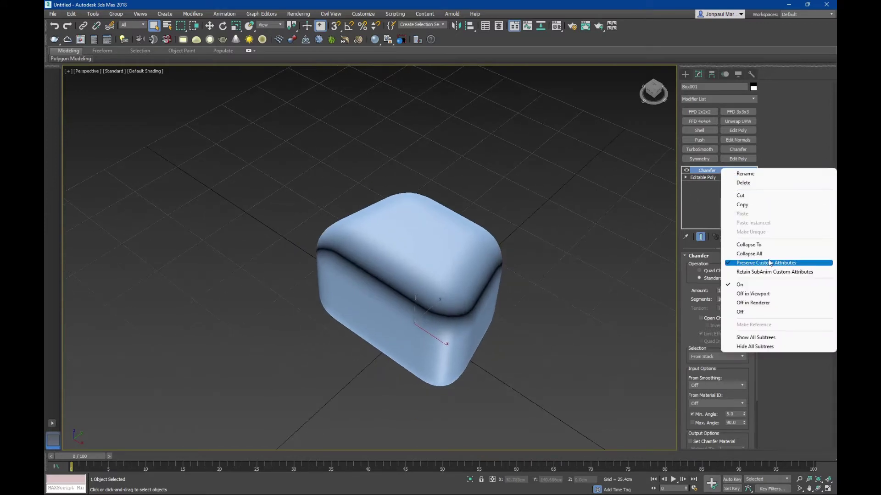
pyautogui.click(739, 254)
pyautogui.moveTo(584, 269)
pyautogui.keyDown('alt'); pyautogui.mouseDown(button='middle')
pyautogui.moveTo(610, 257)
pyautogui.moveTo(674, 264)
pyautogui.mouseUp(button='middle'); pyautogui.keyUp('alt')
# Step: Select the box's front polygon and shift-drag a clone off it
pyautogui.press('F4')
pyautogui.click(726, 266)
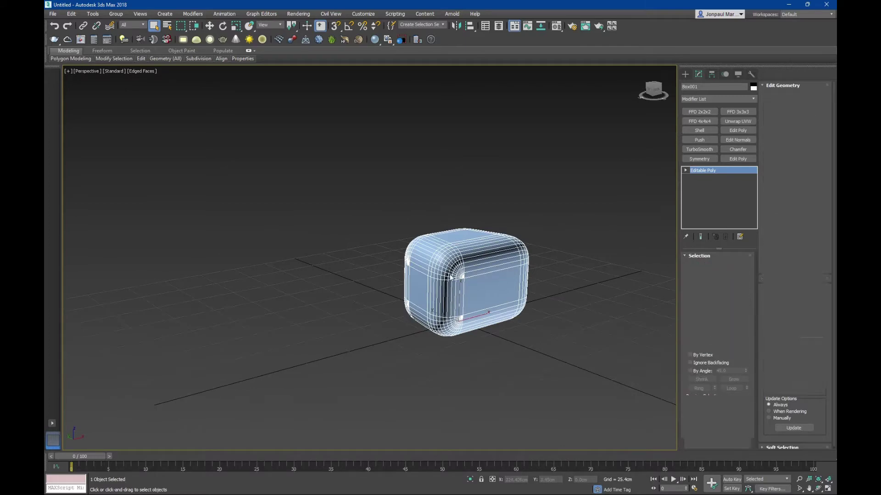
pyautogui.scroll(3, 459, 285)
pyautogui.moveTo(413, 312)
pyautogui.keyDown('alt'); pyautogui.mouseDown(button='middle')
pyautogui.moveTo(417, 278)
pyautogui.moveTo(449, 275)
pyautogui.mouseUp(button='middle'); pyautogui.keyUp('alt')
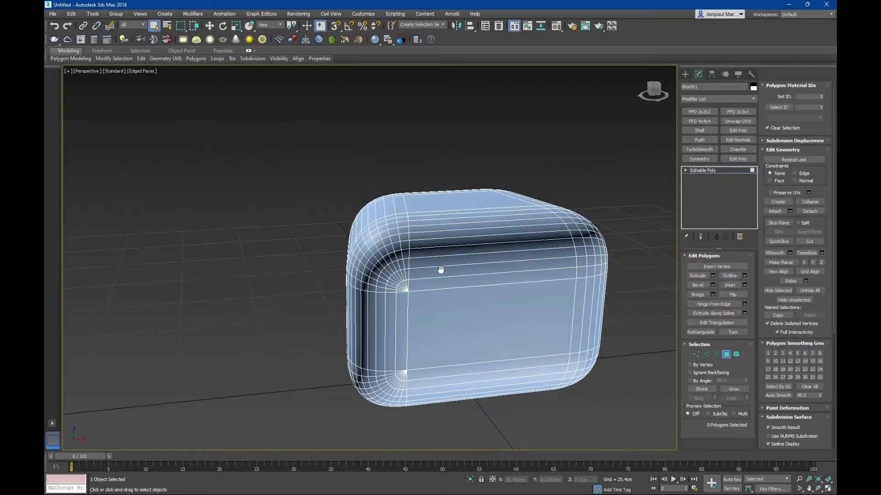
pyautogui.click(482, 311)
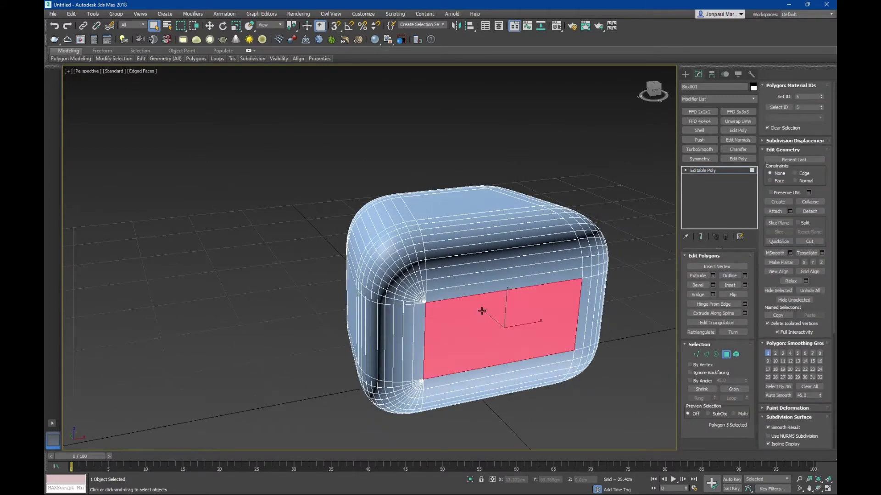
pyautogui.moveTo(482, 309)
pyautogui.keyDown('alt'); pyautogui.mouseDown(button='middle')
pyautogui.moveTo(474, 309)
pyautogui.moveTo(498, 301)
pyautogui.mouseUp(button='middle'); pyautogui.keyUp('alt')
pyautogui.press('w')
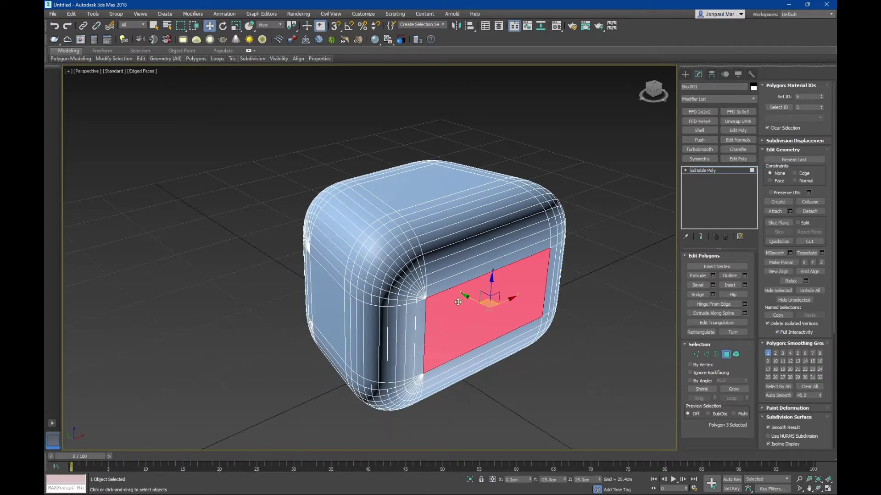
pyautogui.keyDown('shift'); pyautogui.moveTo(464, 298); pyautogui.dragTo(475, 288); pyautogui.keyUp('shift')
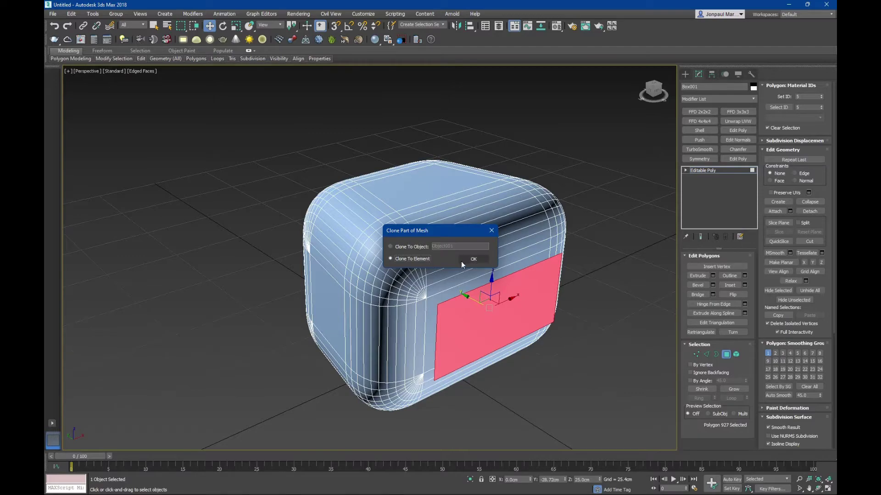
pyautogui.click(473, 260)
# Step: Reselect the front face and clone it out as Object001
pyautogui.moveTo(461, 261)
pyautogui.keyDown('alt'); pyautogui.mouseDown(button='middle')
pyautogui.moveTo(459, 288)
pyautogui.moveTo(535, 256)
pyautogui.moveTo(503, 275)
pyautogui.moveTo(492, 271)
pyautogui.mouseUp(button='middle'); pyautogui.keyUp('alt')
pyautogui.click(503, 273)
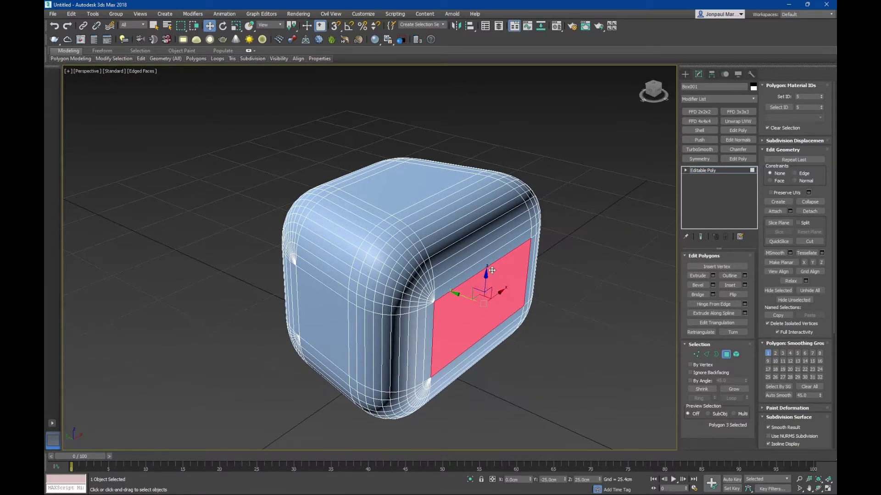
pyautogui.keyDown('shift'); pyautogui.moveTo(459, 295); pyautogui.dragTo(480, 305); pyautogui.keyUp('shift')
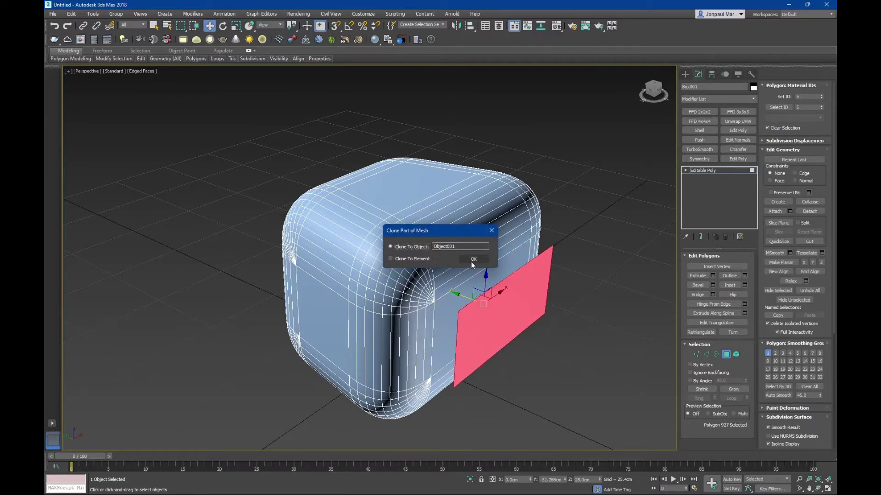
pyautogui.click(472, 260)
pyautogui.keyDown('alt'); pyautogui.moveTo(473, 259); pyautogui.dragTo(566, 312, button='middle'); pyautogui.keyUp('alt')
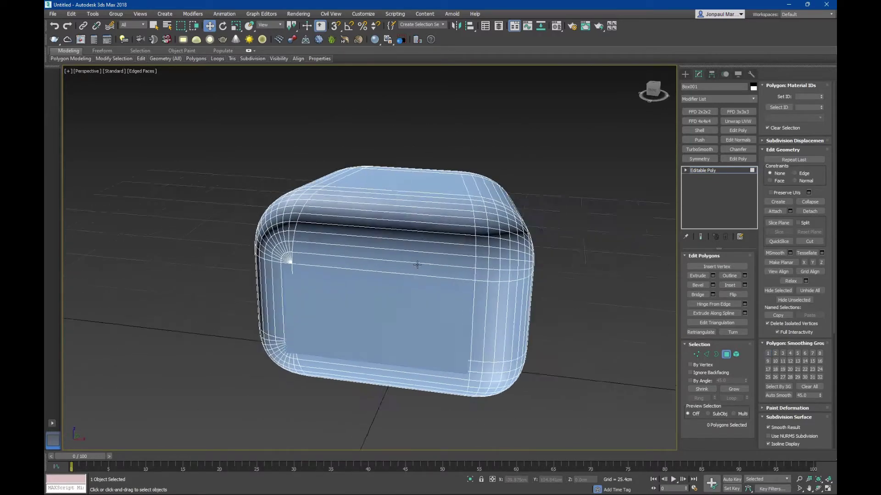
# Step: Select Object001 and centre its pivot to the object
pyautogui.click(728, 356)
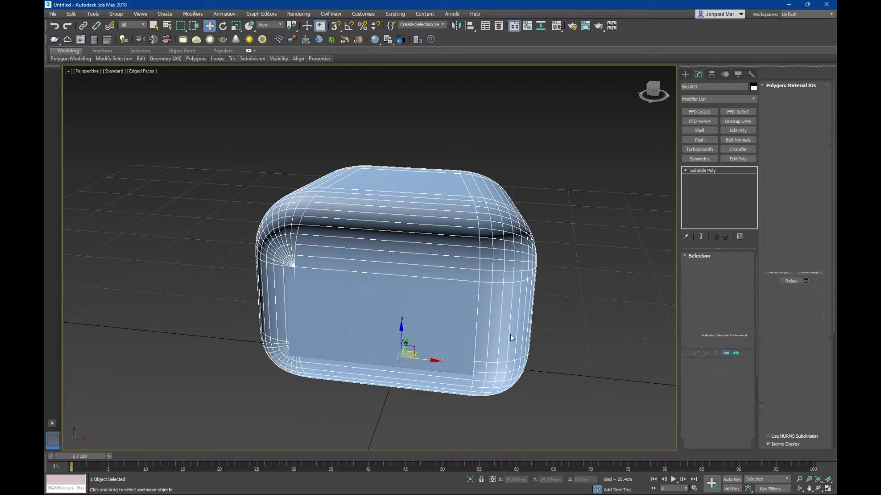
pyautogui.click(427, 326)
pyautogui.keyDown('alt'); pyautogui.moveTo(426, 327); pyautogui.dragTo(486, 321, button='middle'); pyautogui.keyUp('alt')
pyautogui.click(711, 75)
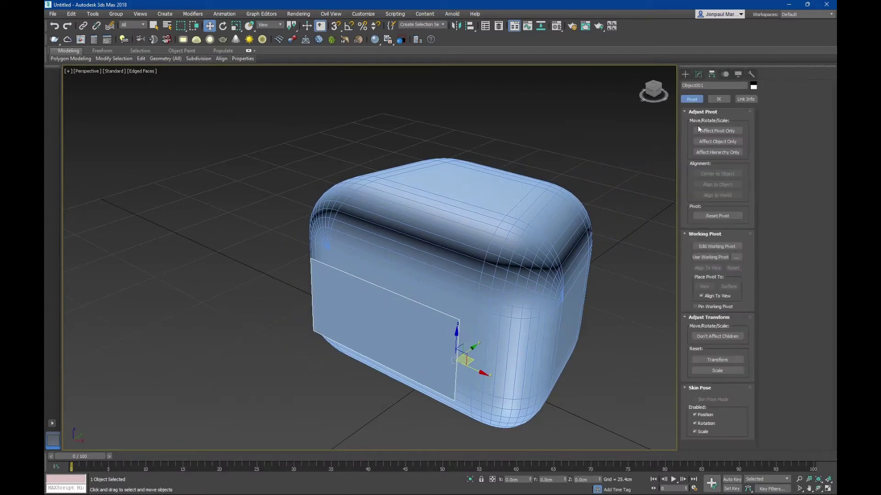
pyautogui.click(717, 174)
pyautogui.click(698, 74)
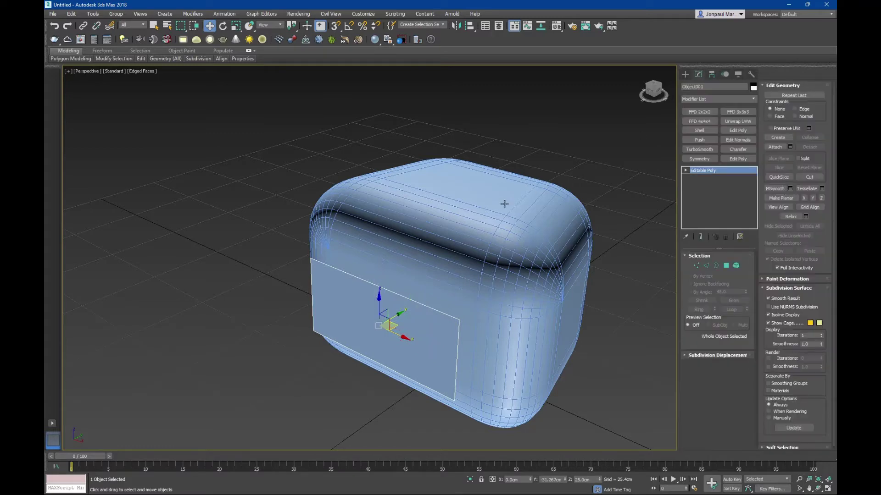
pyautogui.press('q')
pyautogui.keyDown('alt'); pyautogui.moveTo(490, 218); pyautogui.dragTo(530, 218, button='middle'); pyautogui.keyUp('alt')
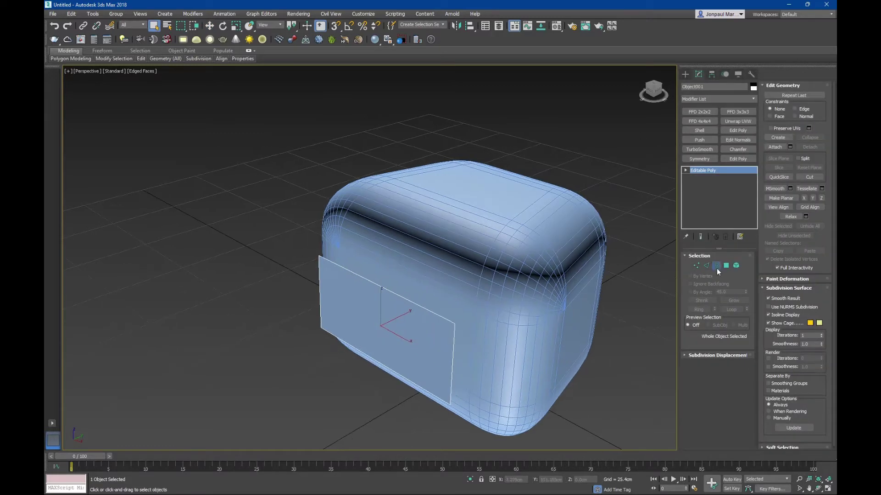
# Step: Select the panel's open border for moving
pyautogui.click(717, 268)
pyautogui.click(434, 321)
pyautogui.press('w')
pyautogui.keyDown('alt'); pyautogui.moveTo(475, 318); pyautogui.dragTo(432, 326, button='middle'); pyautogui.keyUp('alt')
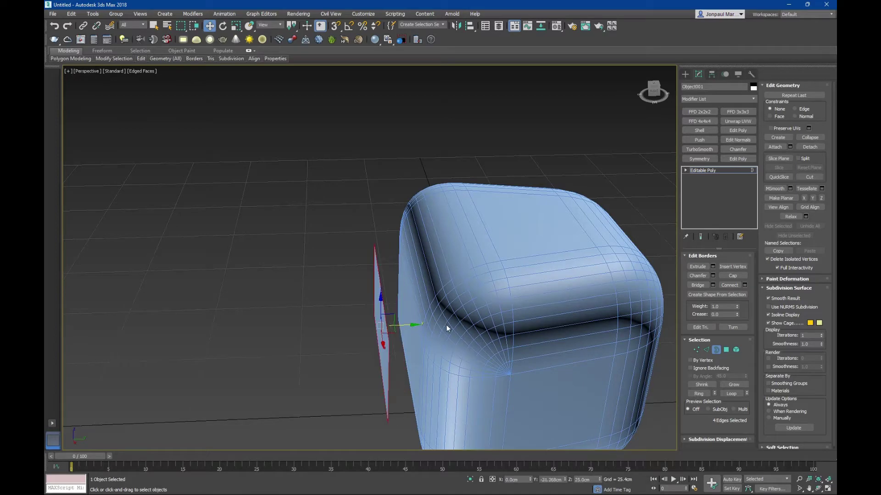
pyautogui.moveTo(447, 328)
pyautogui.keyDown('alt'); pyautogui.mouseDown(button='middle')
pyautogui.moveTo(462, 304)
pyautogui.moveTo(450, 301)
pyautogui.mouseUp(button='middle'); pyautogui.keyUp('alt')
# Step: Scale the whole panel, settling at about 116 percent
pyautogui.press('3')
pyautogui.press('r')
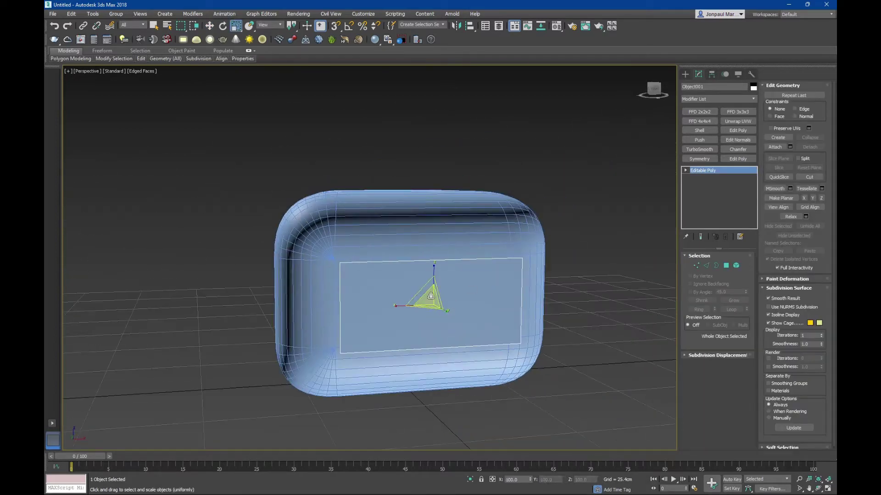
pyautogui.moveTo(431, 296); pyautogui.dragTo(453, 297)
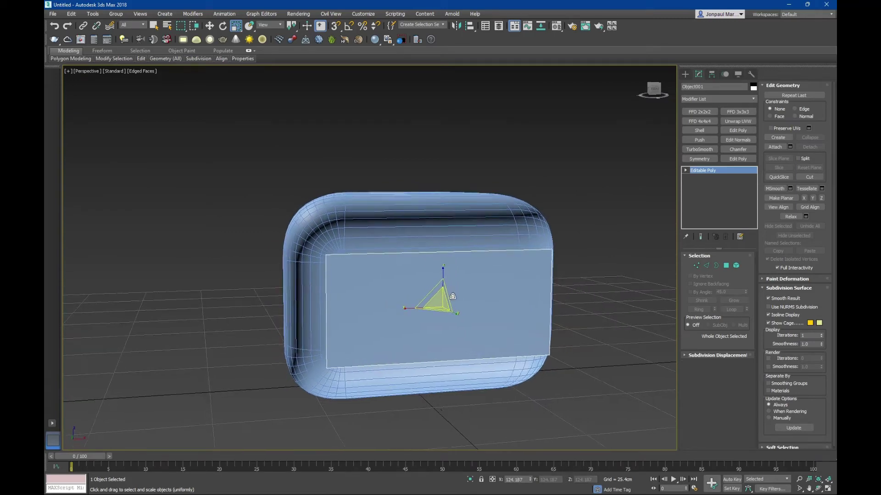
pyautogui.press('F4')
pyautogui.moveTo(453, 297)
pyautogui.keyDown('alt'); pyautogui.mouseDown(button='middle')
pyautogui.moveTo(444, 299)
pyautogui.moveTo(515, 273)
pyautogui.moveTo(471, 282)
pyautogui.moveTo(483, 281)
pyautogui.mouseUp(button='middle'); pyautogui.keyUp('alt')
pyautogui.press('F4')
pyautogui.press('r')
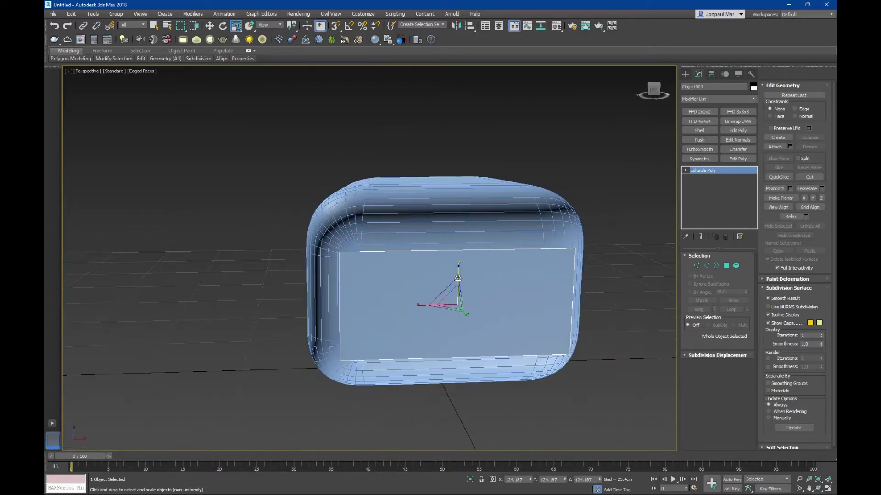
pyautogui.moveTo(458, 293); pyautogui.dragTo(457, 294)
pyautogui.keyDown('alt'); pyautogui.moveTo(456, 293); pyautogui.dragTo(618, 241, button='middle'); pyautogui.keyUp('alt')
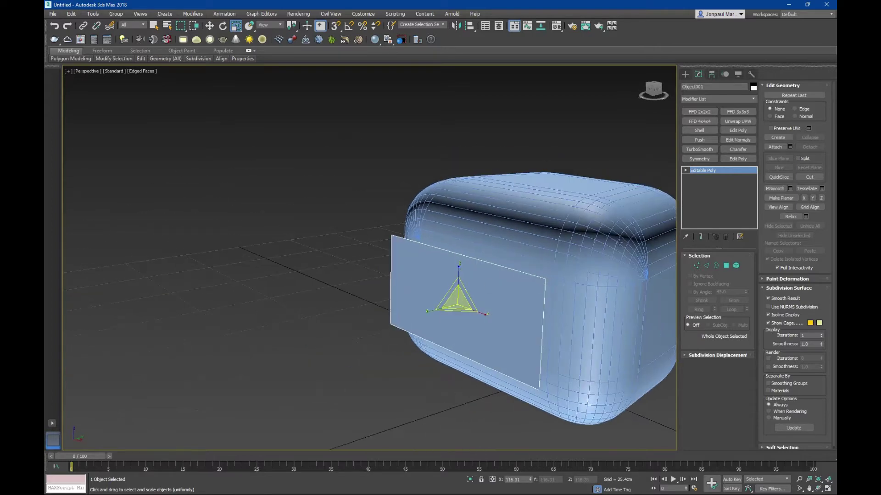
# Step: Drag the panel's edges out to thicken it into a slab
pyautogui.press('q')
pyautogui.press('2')
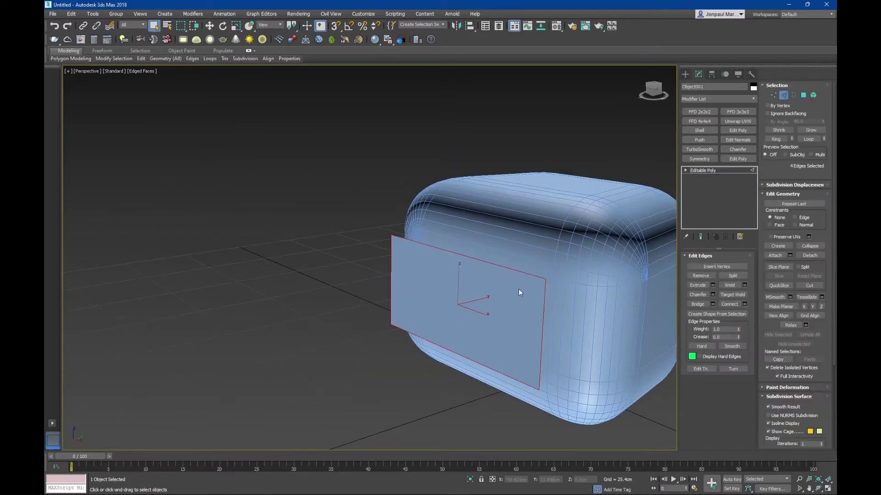
pyautogui.keyDown('alt'); pyautogui.moveTo(575, 313); pyautogui.dragTo(493, 294, button='middle'); pyautogui.keyUp('alt')
pyautogui.press('w')
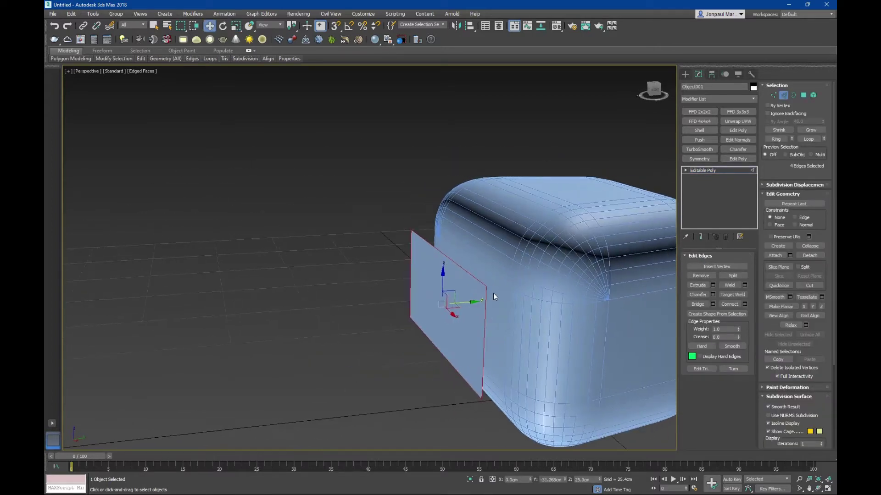
pyautogui.keyDown('shift'); pyautogui.moveTo(466, 301); pyautogui.dragTo(485, 301); pyautogui.keyUp('shift')
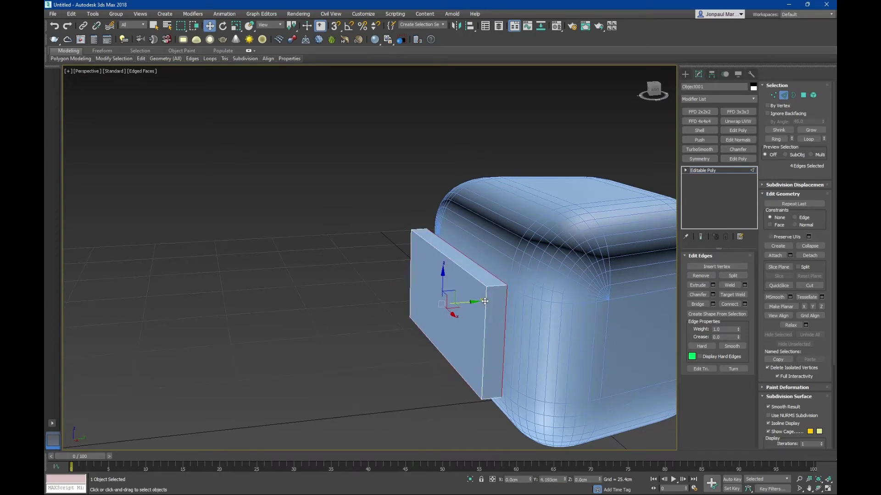
pyautogui.keyDown('alt'); pyautogui.moveTo(485, 301); pyautogui.dragTo(614, 299, button='middle'); pyautogui.keyUp('alt')
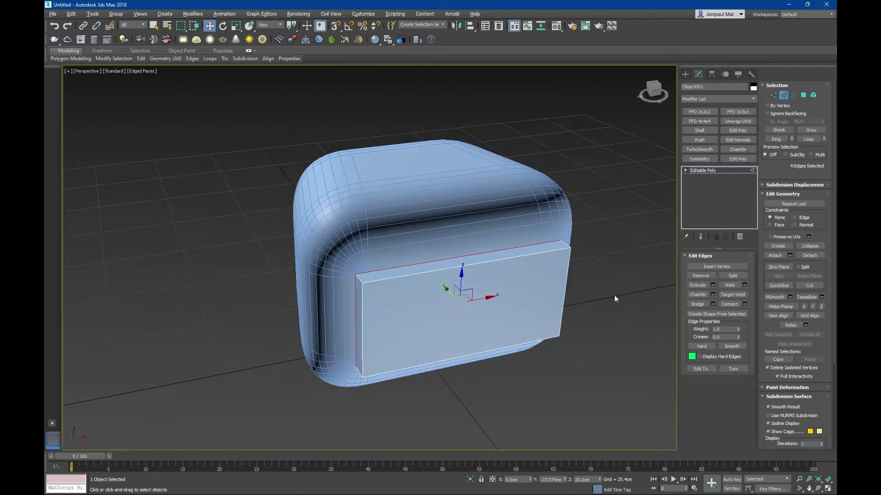
# Step: Push the slab back against the box front, enlarge it and stretch it taller
pyautogui.click(783, 95)
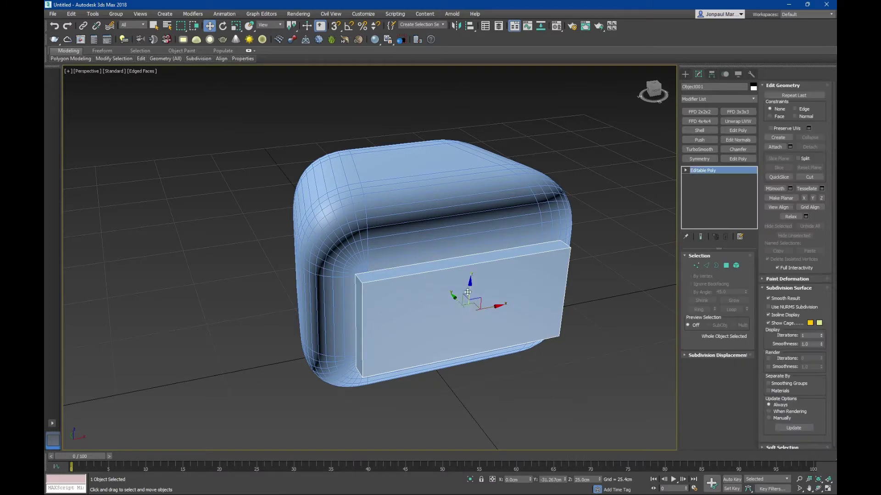
pyautogui.moveTo(467, 292); pyautogui.dragTo(448, 286)
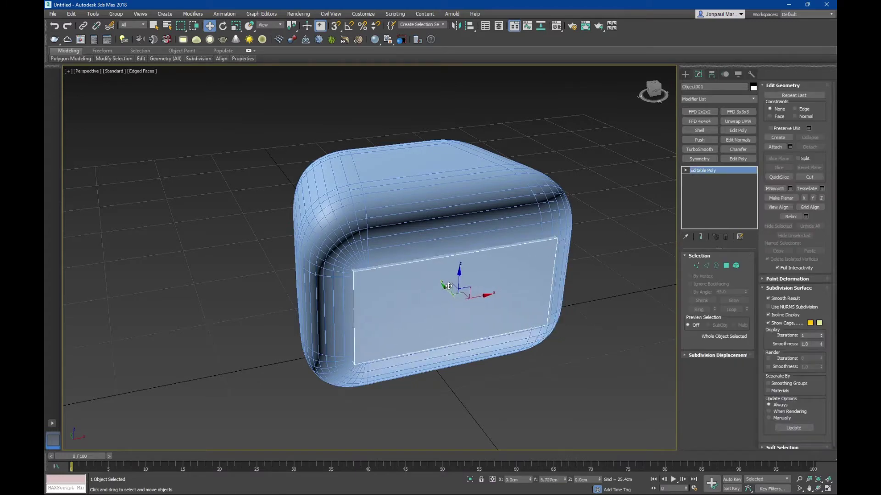
pyautogui.keyDown('alt'); pyautogui.moveTo(448, 286); pyautogui.dragTo(461, 273, button='middle'); pyautogui.keyUp('alt')
pyautogui.press('r')
pyautogui.moveTo(442, 287); pyautogui.dragTo(448, 251)
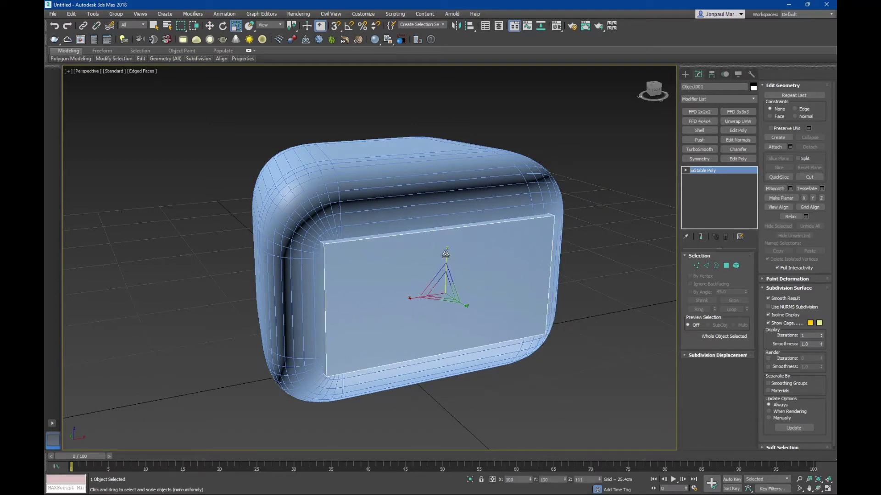
pyautogui.moveTo(440, 285)
pyautogui.keyDown('alt'); pyautogui.mouseDown(button='middle')
pyautogui.moveTo(451, 288)
pyautogui.moveTo(395, 262)
pyautogui.moveTo(380, 272)
pyautogui.moveTo(403, 289)
pyautogui.mouseUp(button='middle'); pyautogui.keyUp('alt')
pyautogui.press('w')
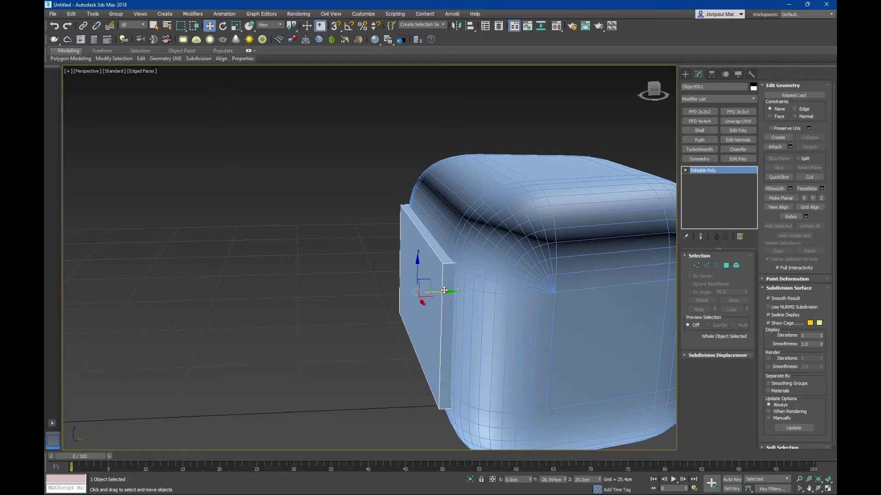
pyautogui.moveTo(444, 291); pyautogui.dragTo(446, 290)
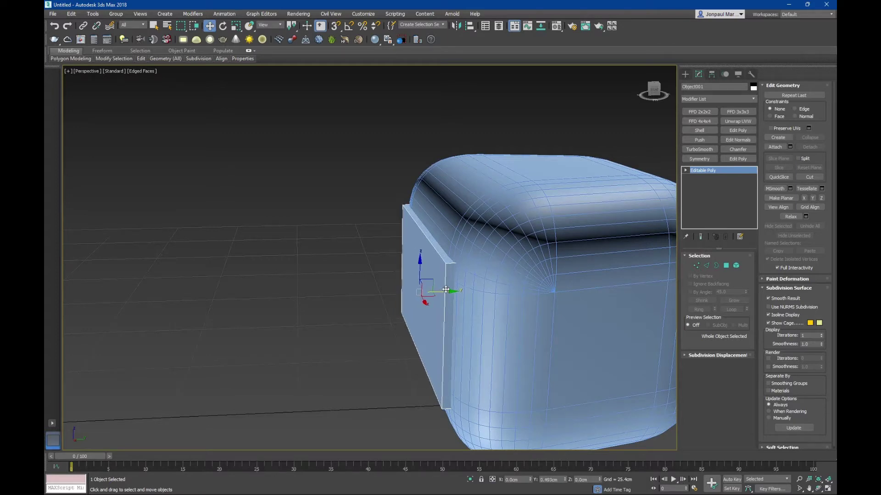
pyautogui.keyDown('alt'); pyautogui.moveTo(593, 306); pyautogui.dragTo(471, 329, button='middle'); pyautogui.keyUp('alt')
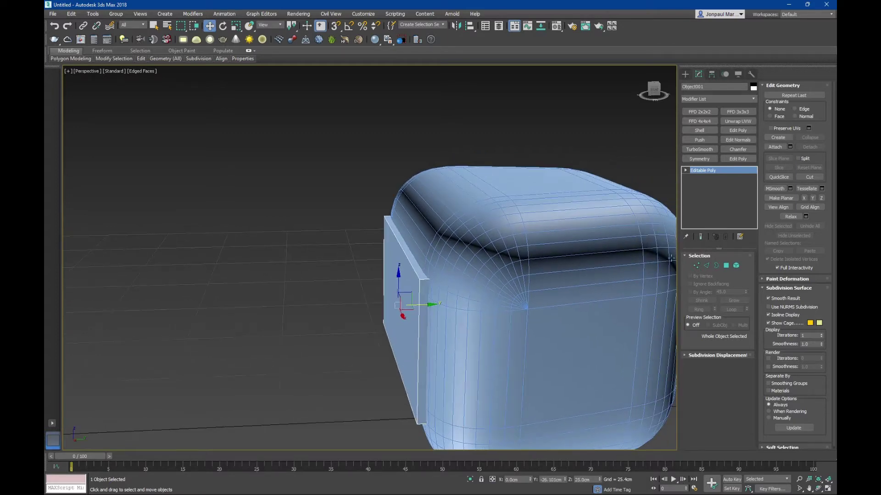
pyautogui.click(707, 267)
# Step: Select the panel's four corner edges and chamfer them, trying amounts of 30 and 3
pyautogui.press('q')
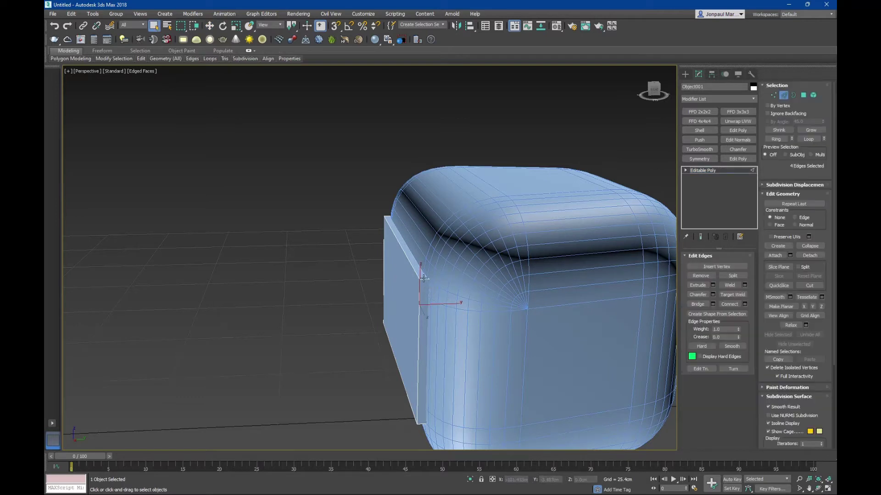
pyautogui.click(423, 278)
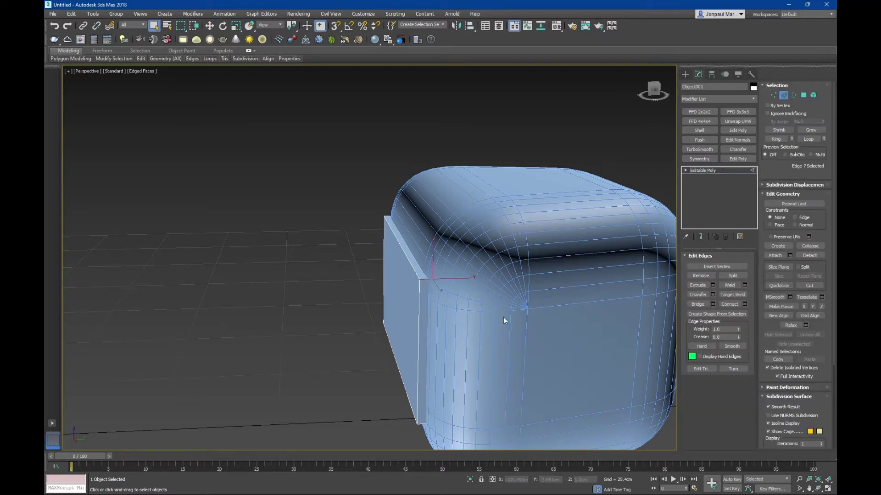
pyautogui.click(777, 142)
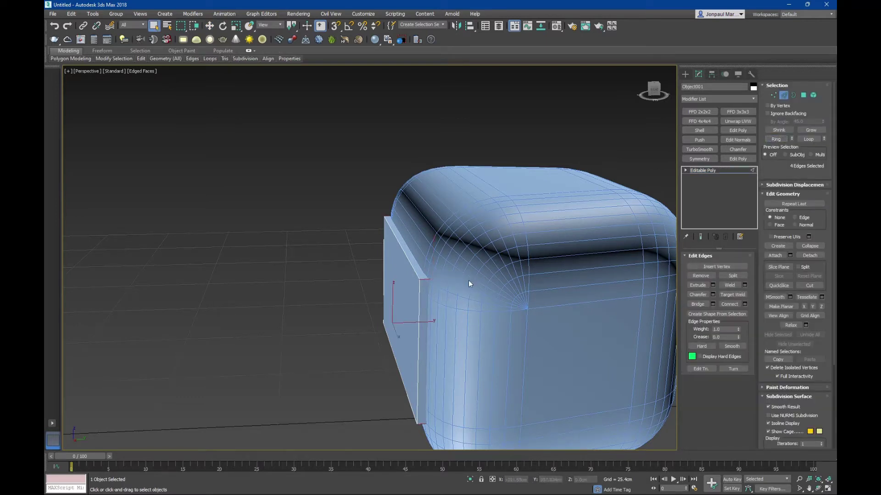
pyautogui.click(713, 295)
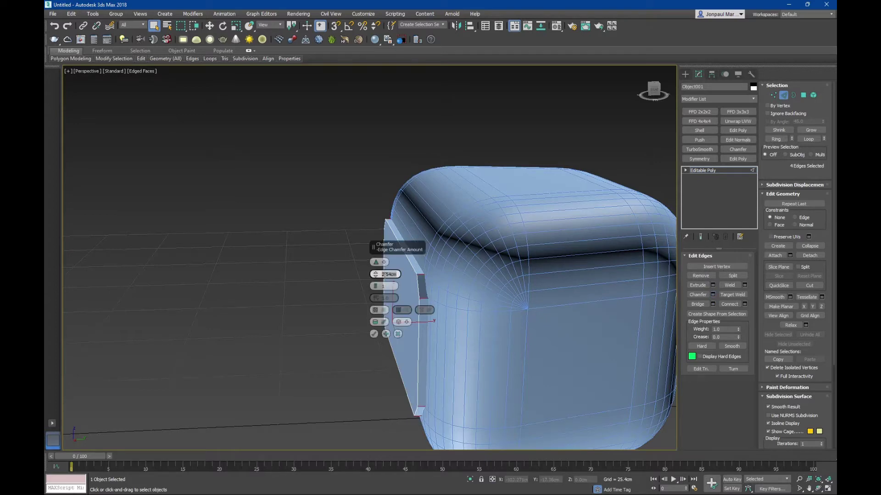
pyautogui.write('30')
pyautogui.press('Return')
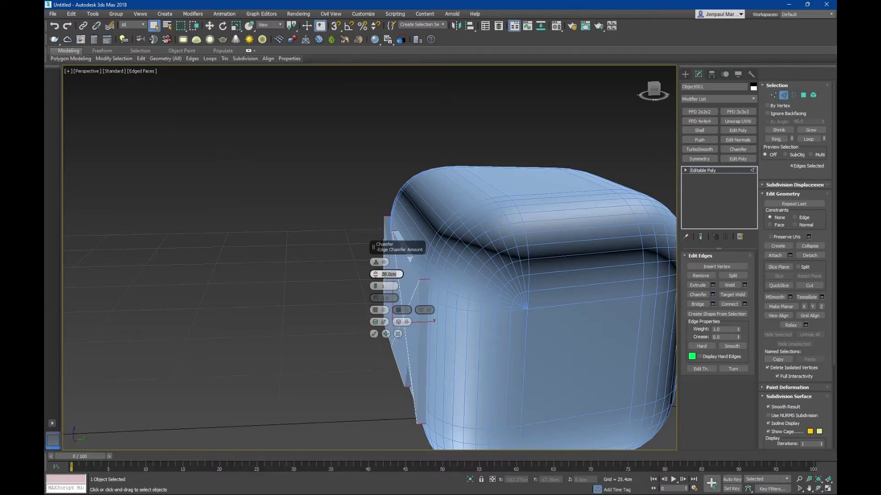
pyautogui.write('3')
pyautogui.press('Return')
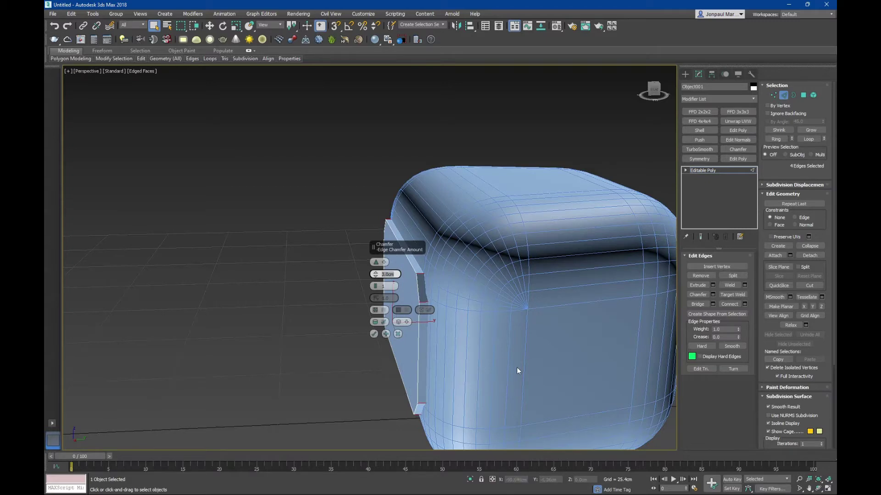
# Step: Raise the chamfer to 8 segments and confirm the 5 cm corner rounding
pyautogui.keyDown('alt'); pyautogui.moveTo(518, 371); pyautogui.dragTo(568, 356, button='middle'); pyautogui.keyUp('alt')
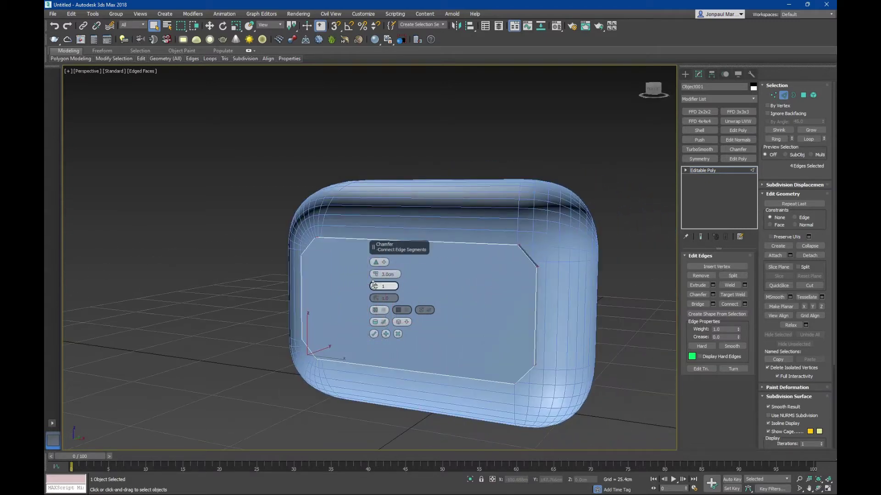
pyautogui.moveTo(373, 285); pyautogui.dragTo(372, 280)
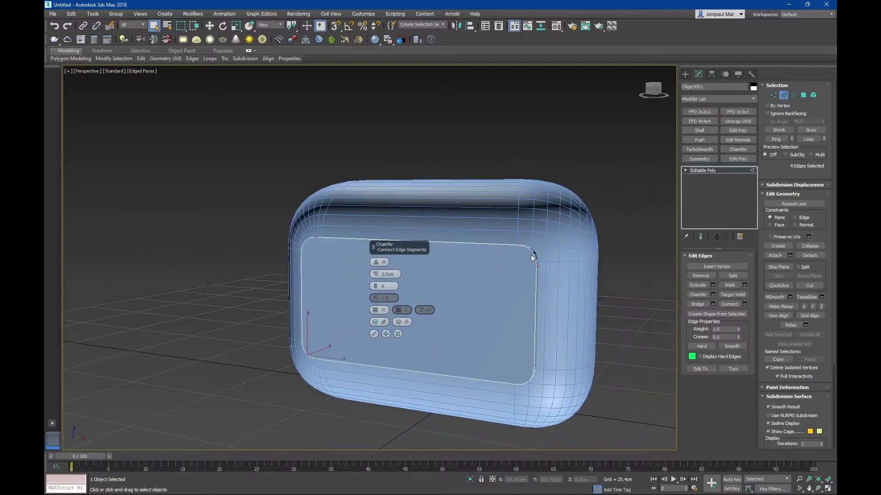
pyautogui.moveTo(422, 284)
pyautogui.keyDown('alt'); pyautogui.mouseDown(button='middle')
pyautogui.moveTo(576, 252)
pyautogui.moveTo(600, 236)
pyautogui.mouseUp(button='middle'); pyautogui.keyUp('alt')
pyautogui.press('F4')
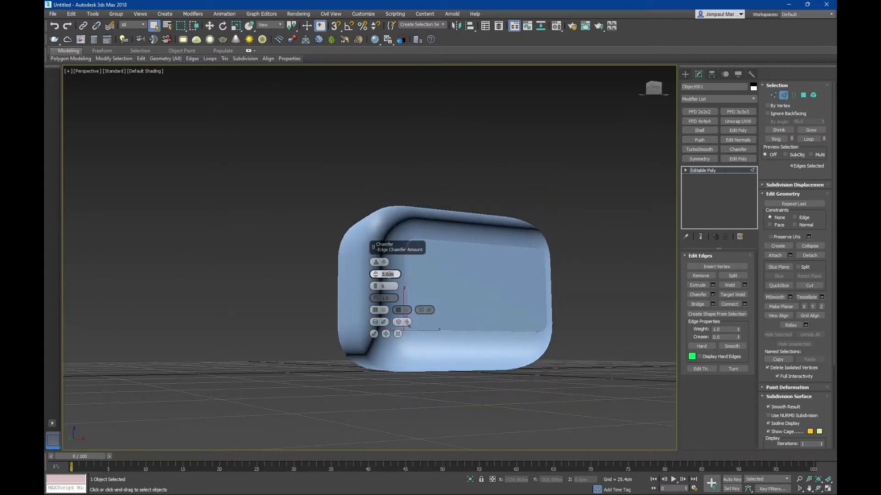
pyautogui.keyDown('alt'); pyautogui.moveTo(438, 246); pyautogui.dragTo(414, 262, button='middle'); pyautogui.keyUp('alt')
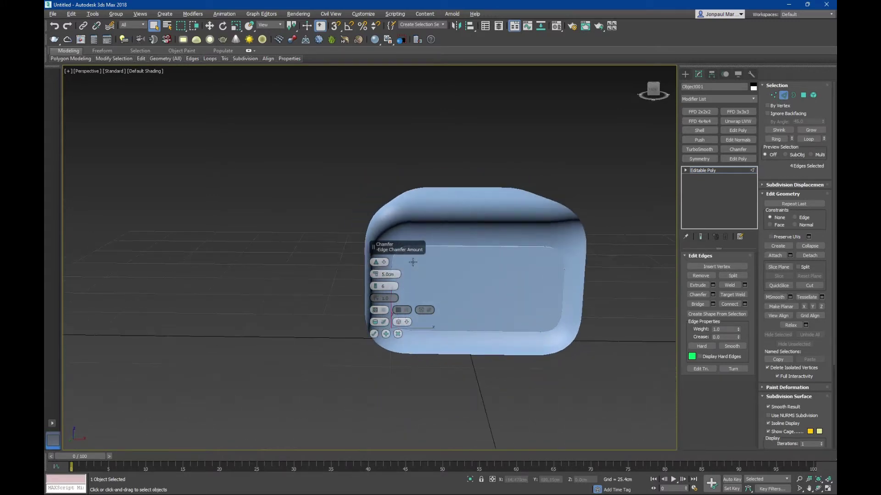
pyautogui.scroll(3, 376, 279)
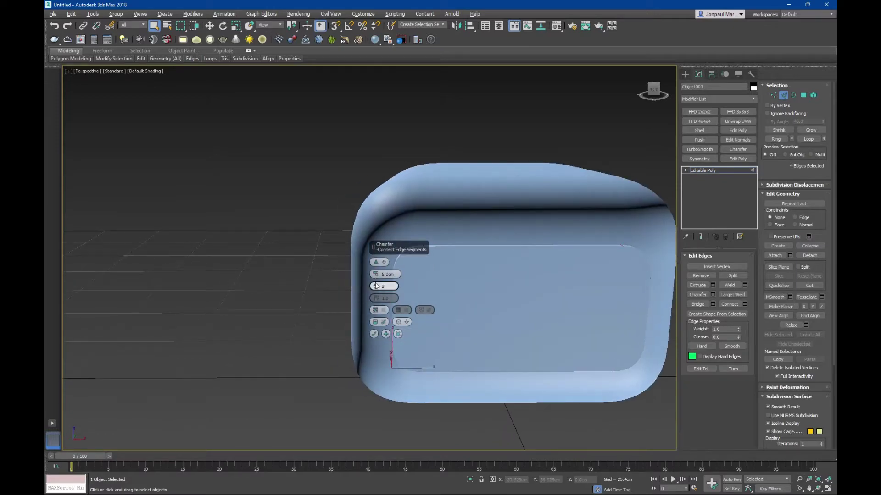
pyautogui.press('F4')
pyautogui.keyDown('alt'); pyautogui.moveTo(480, 288); pyautogui.dragTo(520, 288, button='middle'); pyautogui.keyUp('alt')
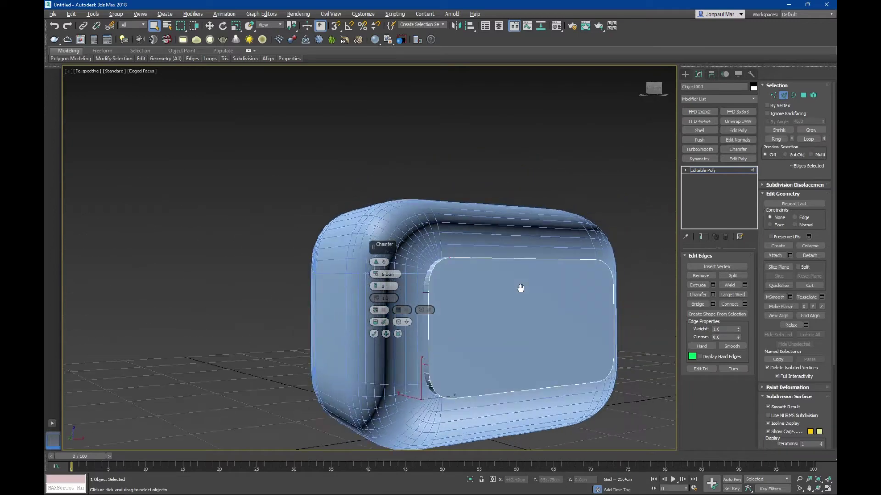
pyautogui.click(373, 334)
pyautogui.scroll(-3, 455, 325)
# Step: Exit edge mode and select the whole Box001 object so the face panel can be attached
pyautogui.keyDown('alt'); pyautogui.moveTo(455, 325); pyautogui.dragTo(374, 350, button='middle'); pyautogui.keyUp('alt')
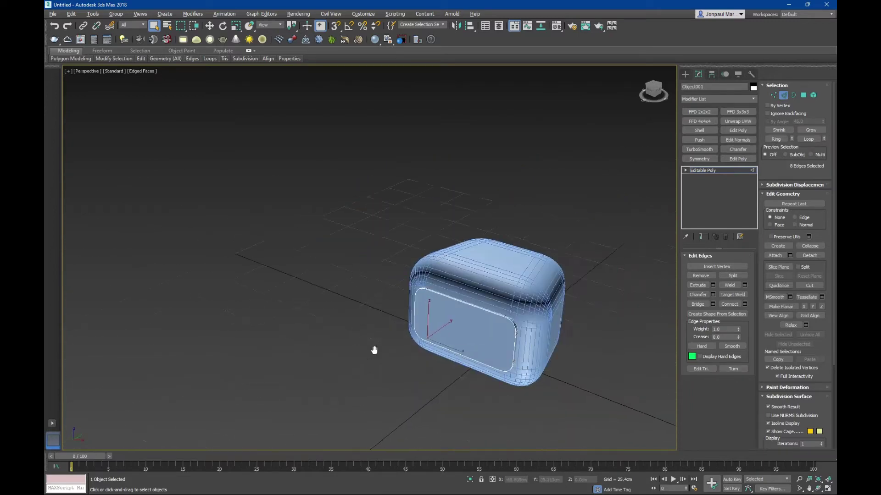
pyautogui.moveTo(504, 280); pyautogui.dragTo(473, 274, button='middle')
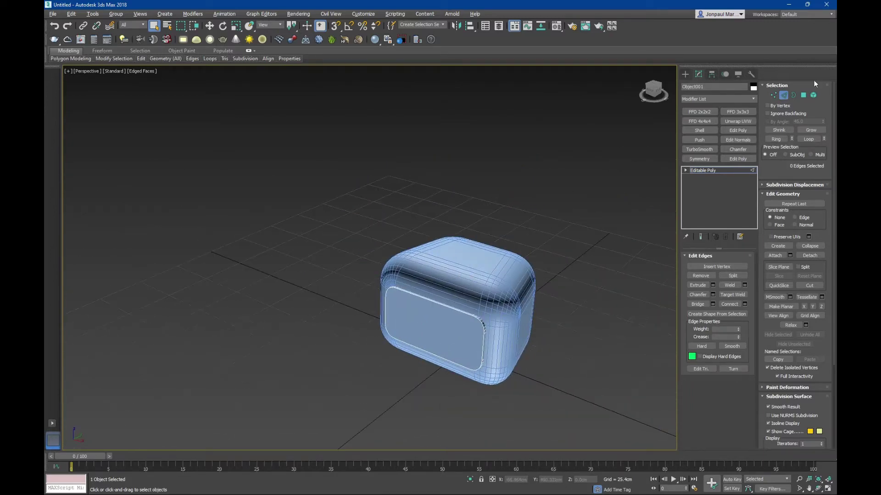
pyautogui.click(783, 95)
pyautogui.click(522, 254)
pyautogui.moveTo(513, 253); pyautogui.dragTo(503, 249, button='middle')
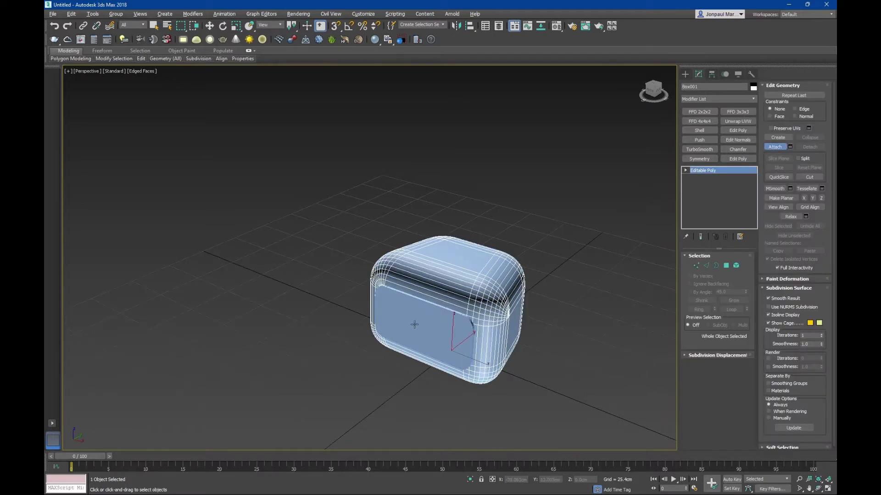
pyautogui.press('w')
# Step: Bring the view front-on to the box and open the Create panel's Standard Primitives
pyautogui.moveTo(415, 326)
pyautogui.keyDown('alt'); pyautogui.mouseDown(button='middle')
pyautogui.moveTo(485, 354)
pyautogui.moveTo(470, 331)
pyautogui.mouseUp(button='middle'); pyautogui.keyUp('alt')
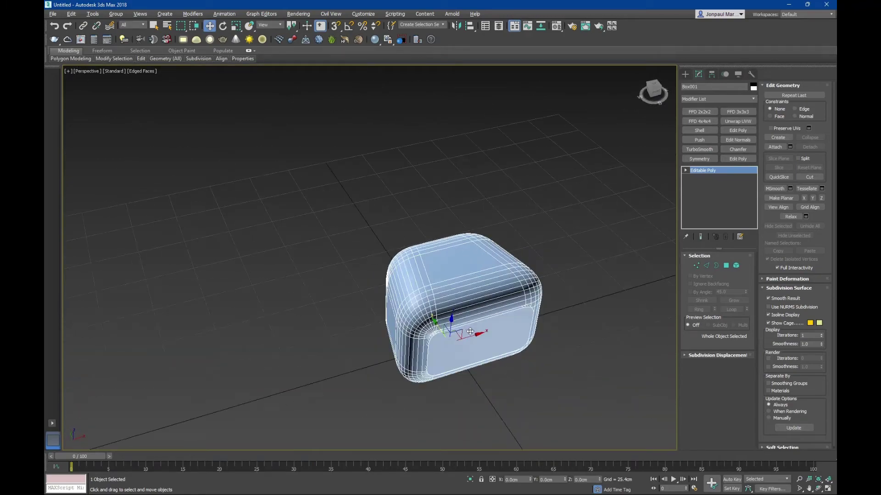
pyautogui.scroll(3, 470, 331)
pyautogui.moveTo(485, 278)
pyautogui.keyDown('alt'); pyautogui.mouseDown(button='middle')
pyautogui.moveTo(487, 286)
pyautogui.moveTo(425, 294)
pyautogui.moveTo(454, 279)
pyautogui.mouseUp(button='middle'); pyautogui.keyUp('alt')
pyautogui.scroll(-2, 452, 279)
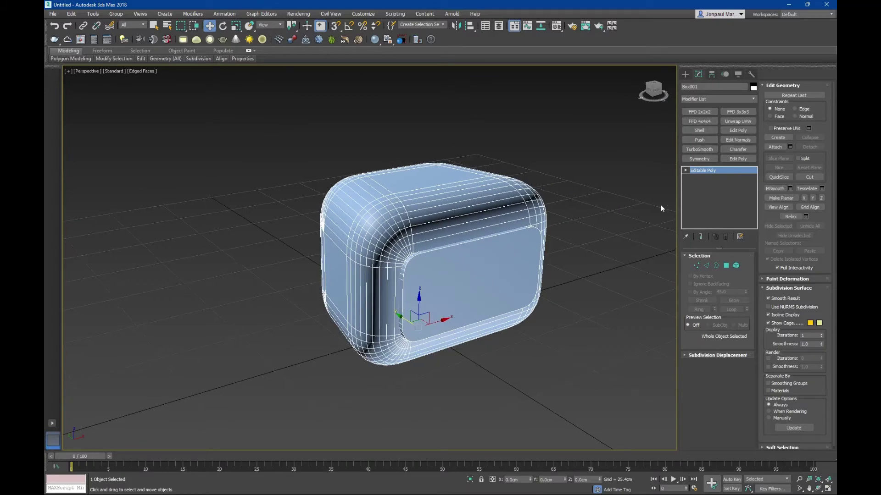
pyautogui.press('q')
pyautogui.click(685, 74)
# Step: Draw a flat cylinder beside the box, about 16.1 cm radius and 3.2 cm tall
pyautogui.keyDown('alt'); pyautogui.moveTo(572, 255); pyautogui.dragTo(674, 204, button='middle'); pyautogui.keyUp('alt')
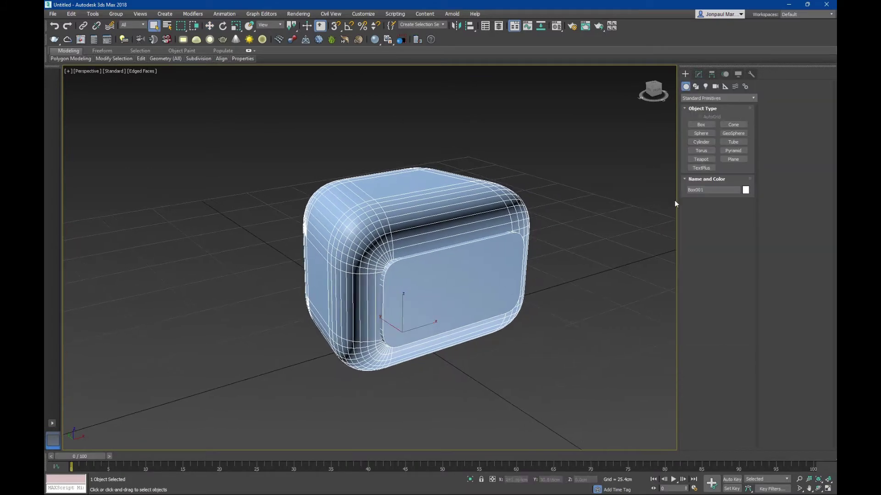
pyautogui.click(707, 142)
pyautogui.scroll(-2, 508, 318)
pyautogui.moveTo(508, 319)
pyautogui.keyDown('alt'); pyautogui.mouseDown(button='middle')
pyautogui.moveTo(478, 358)
pyautogui.moveTo(373, 329)
pyautogui.moveTo(346, 335)
pyautogui.mouseUp(button='middle'); pyautogui.keyUp('alt')
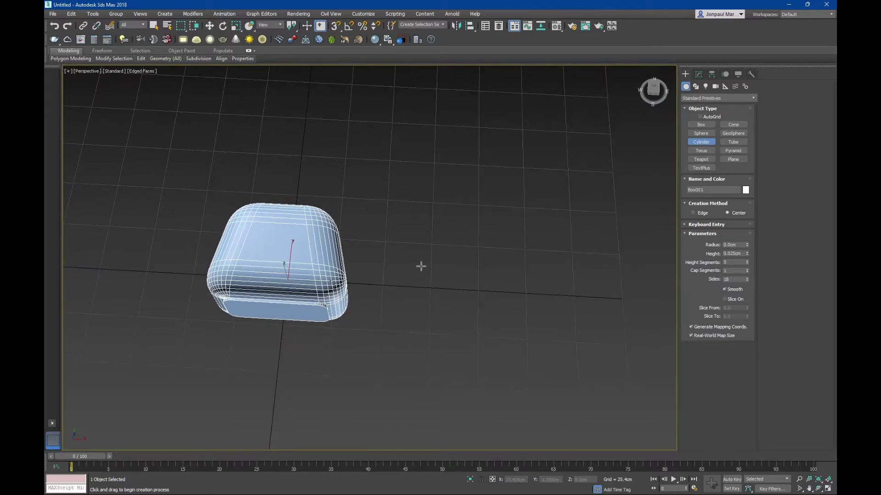
pyautogui.moveTo(422, 266); pyautogui.dragTo(429, 294)
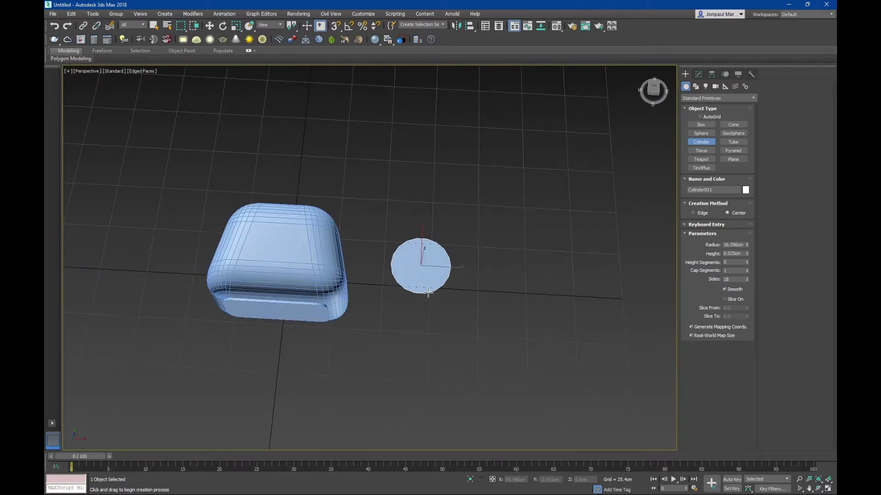
pyautogui.scroll(3, 428, 292)
pyautogui.keyDown('alt'); pyautogui.moveTo(425, 277); pyautogui.dragTo(427, 261, button='middle'); pyautogui.keyUp('alt')
pyautogui.write('30')
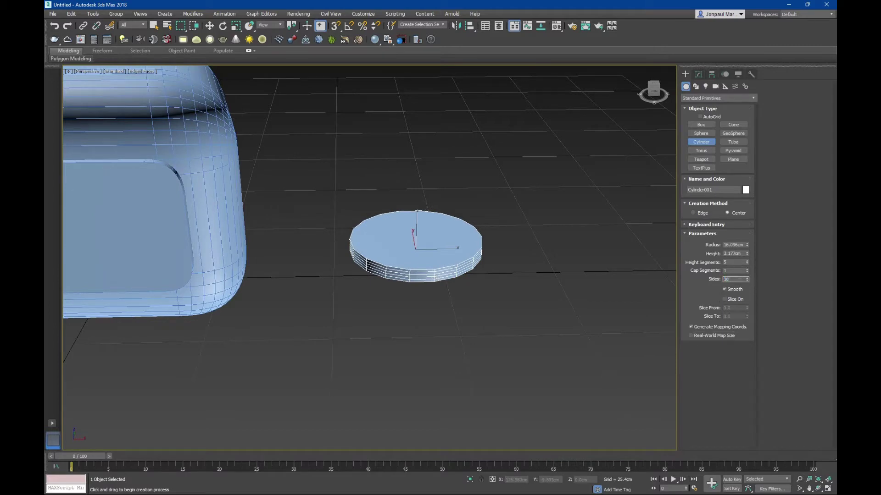
# Step: Set the cylinder to 30 sides, finish creating it, and bring up its conversion options
pyautogui.press('Return')
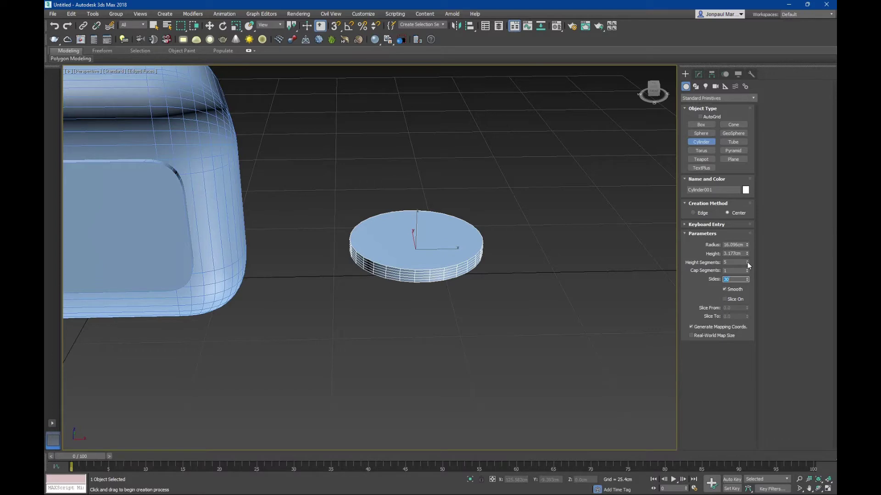
pyautogui.rightClick(747, 262)
pyautogui.rightClick(669, 219)
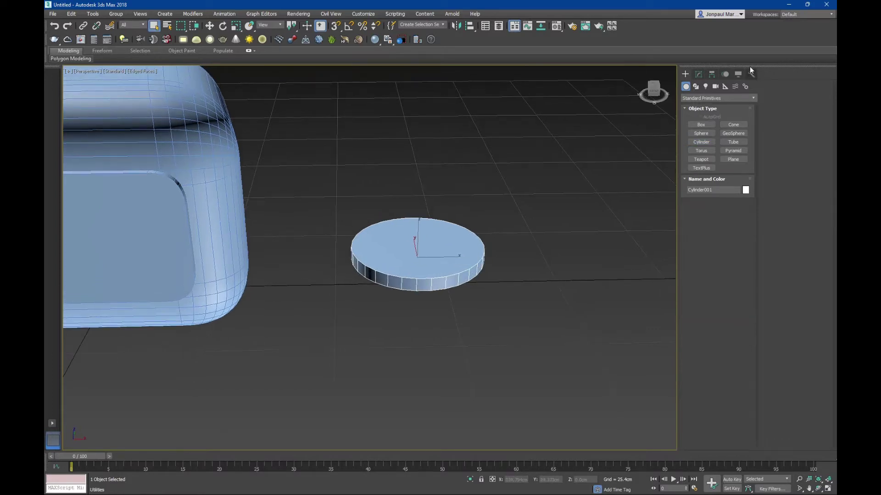
pyautogui.click(698, 74)
pyautogui.rightClick(683, 222)
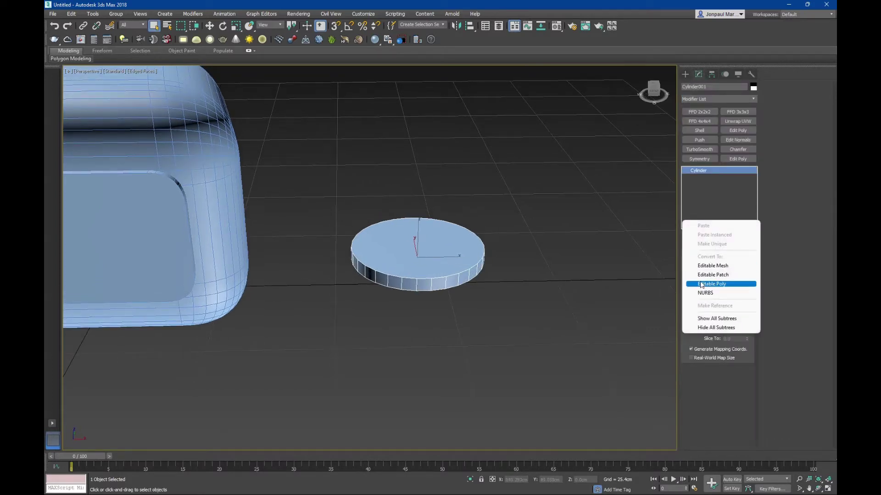
# Step: Convert the cylinder to Editable Poly and add an FFD 4x4x4 modifier at Control Points level
pyautogui.click(701, 285)
pyautogui.moveTo(401, 203)
pyautogui.keyDown('alt'); pyautogui.mouseDown(button='middle')
pyautogui.moveTo(431, 322)
pyautogui.moveTo(353, 276)
pyautogui.moveTo(413, 287)
pyautogui.moveTo(369, 303)
pyautogui.mouseUp(button='middle'); pyautogui.keyUp('alt')
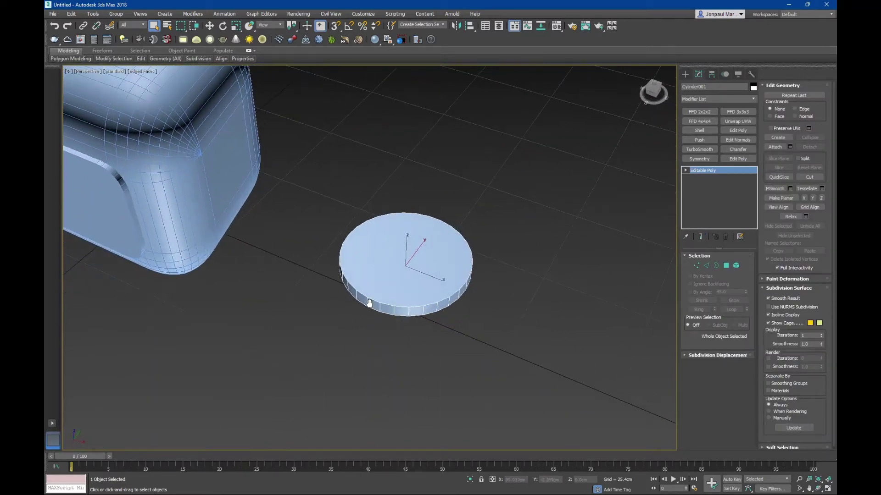
pyautogui.keyDown('alt'); pyautogui.moveTo(402, 278); pyautogui.dragTo(477, 277, button='middle'); pyautogui.keyUp('alt')
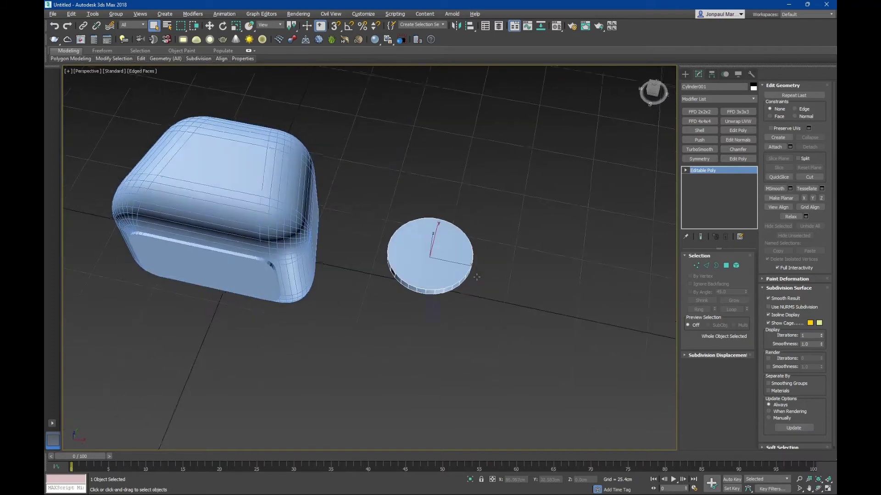
pyautogui.click(699, 122)
pyautogui.scroll(2, 450, 233)
pyautogui.click(693, 171)
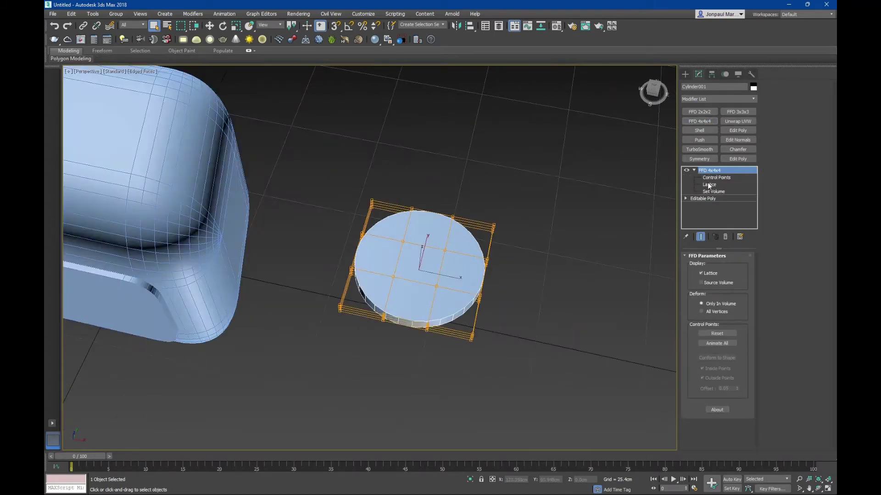
# Step: Look down on the disc in a shaded Top view with wireframe edges
pyautogui.moveTo(509, 270)
pyautogui.mouseDown(button='middle')
pyautogui.moveTo(546, 281)
pyautogui.moveTo(535, 280)
pyautogui.mouseUp(button='middle')
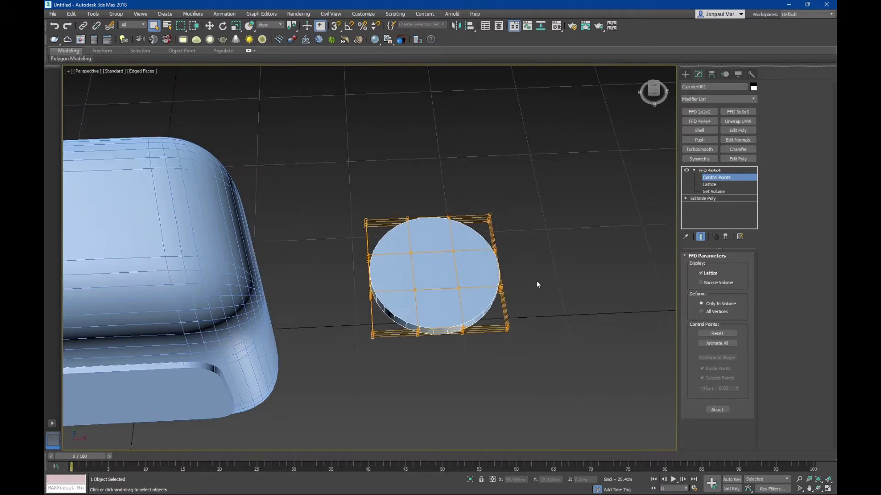
pyautogui.press('t')
pyautogui.scroll(4, 472, 270)
pyautogui.press('F3')
pyautogui.scroll(5, 405, 241)
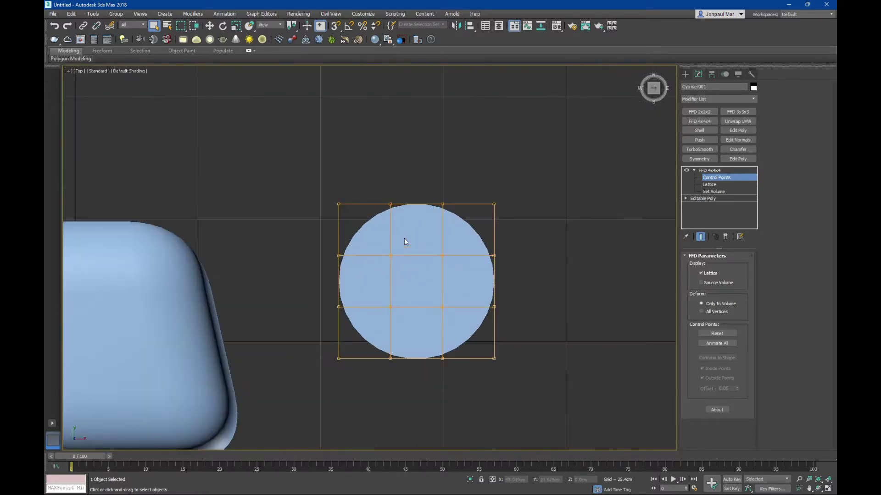
pyautogui.scroll(2, 399, 236)
pyautogui.press('F4')
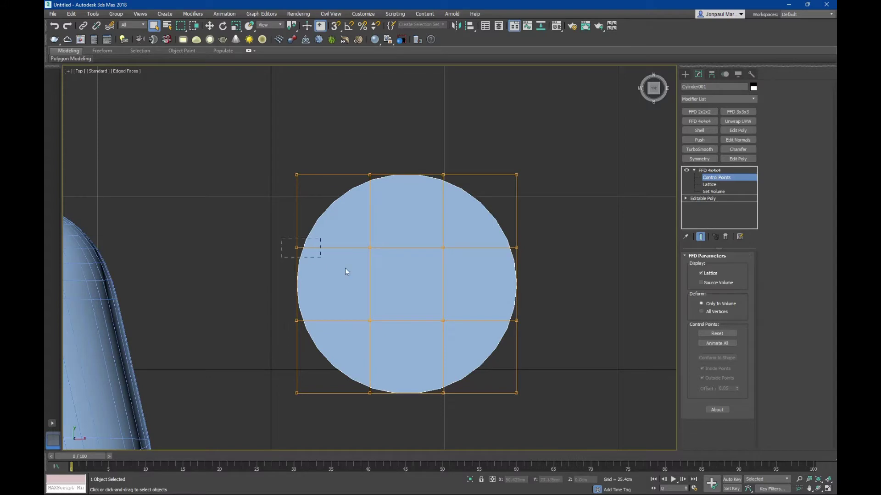
# Step: Scale the lattice's top and bottom control-point rows inward on X to 86%
pyautogui.press('r')
pyautogui.moveTo(441, 281); pyautogui.dragTo(439, 282)
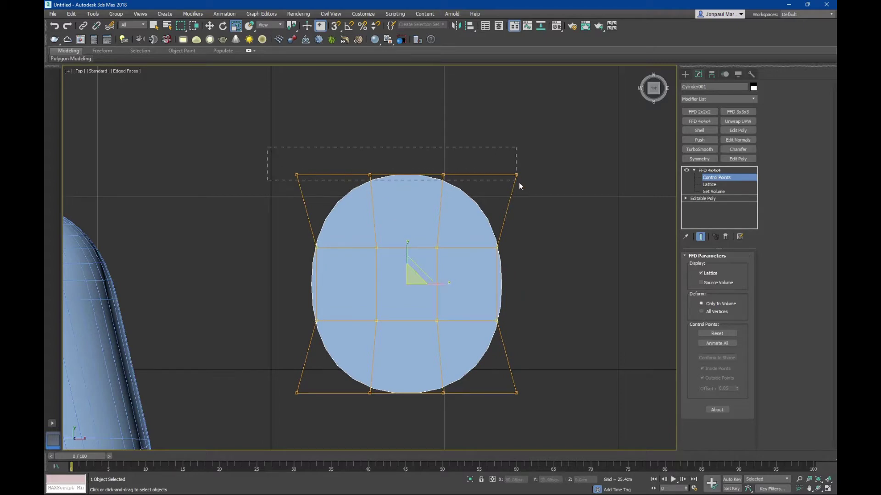
pyautogui.moveTo(519, 183); pyautogui.dragTo(518, 183)
pyautogui.keyDown('ctrl'); pyautogui.moveTo(537, 419); pyautogui.dragTo(537, 418); pyautogui.keyUp('ctrl')
pyautogui.moveTo(445, 281); pyautogui.dragTo(442, 281)
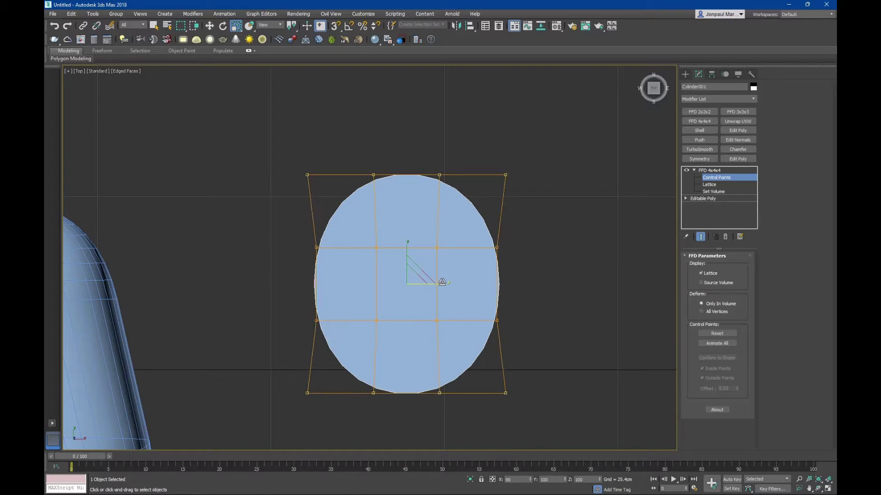
# Step: Review the tapered disc in Perspective view and bring up its modifier stack options
pyautogui.press('p')
pyautogui.moveTo(470, 281)
pyautogui.keyDown('alt'); pyautogui.mouseDown(button='middle')
pyautogui.moveTo(385, 232)
pyautogui.moveTo(504, 244)
pyautogui.mouseUp(button='middle'); pyautogui.keyUp('alt')
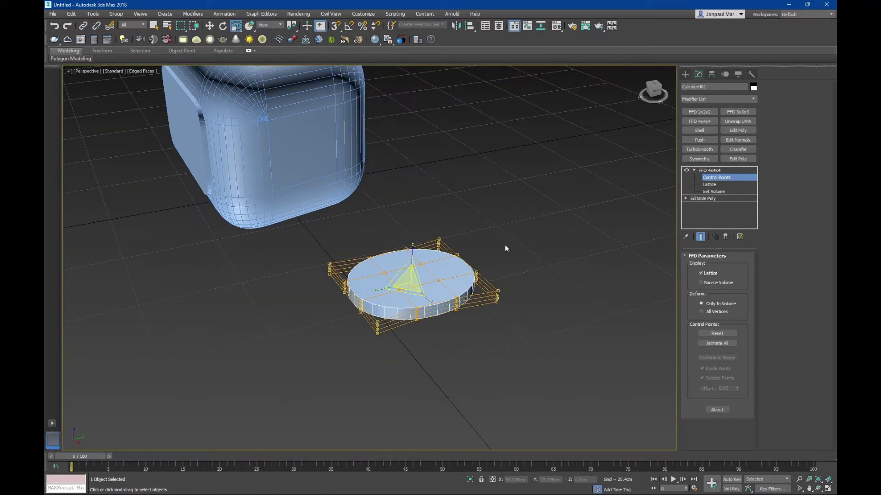
pyautogui.press('q')
pyautogui.rightClick(735, 174)
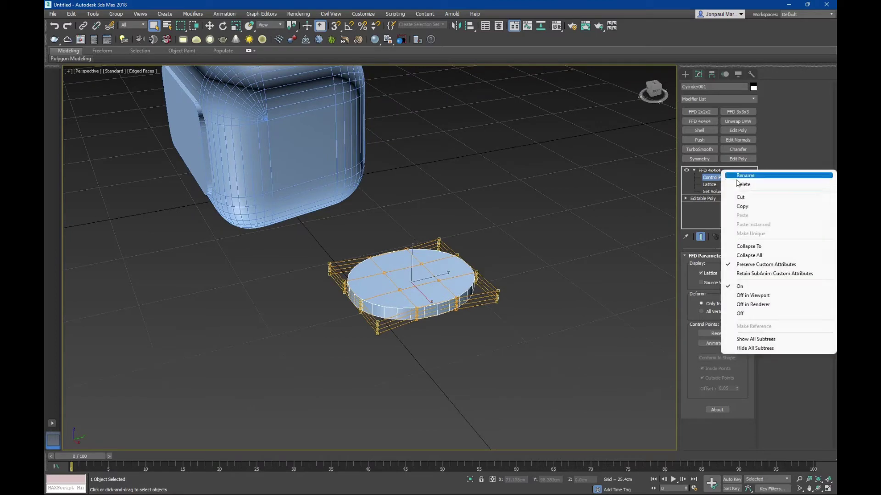
# Step: Collapse the FFD into the editable poly and rotate the cylinder 90° upright on X
pyautogui.click(752, 256)
pyautogui.moveTo(415, 281)
pyautogui.keyDown('alt'); pyautogui.mouseDown(button='middle')
pyautogui.moveTo(403, 299)
pyautogui.moveTo(391, 293)
pyautogui.mouseUp(button='middle'); pyautogui.keyUp('alt')
pyautogui.press('e')
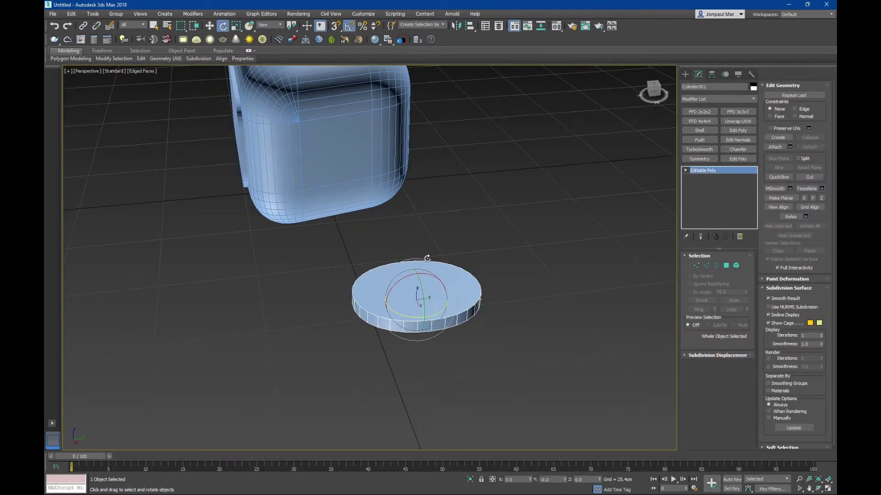
pyautogui.moveTo(431, 262); pyautogui.dragTo(413, 202)
pyautogui.moveTo(413, 203)
pyautogui.keyDown('alt'); pyautogui.mouseDown(button='middle')
pyautogui.moveTo(439, 225)
pyautogui.moveTo(487, 220)
pyautogui.moveTo(467, 222)
pyautogui.mouseUp(button='middle'); pyautogui.keyUp('alt')
# Step: Scale the cylinder down uniformly to about 41%
pyautogui.press('r')
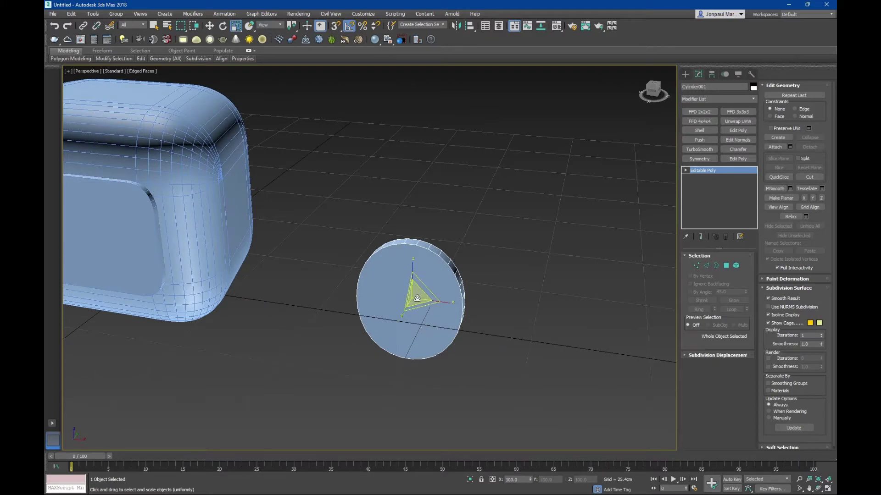
pyautogui.moveTo(417, 299); pyautogui.dragTo(434, 356)
pyautogui.moveTo(434, 356)
pyautogui.keyDown('alt'); pyautogui.mouseDown(button='middle')
pyautogui.moveTo(456, 234)
pyautogui.moveTo(533, 155)
pyautogui.mouseUp(button='middle'); pyautogui.keyUp('alt')
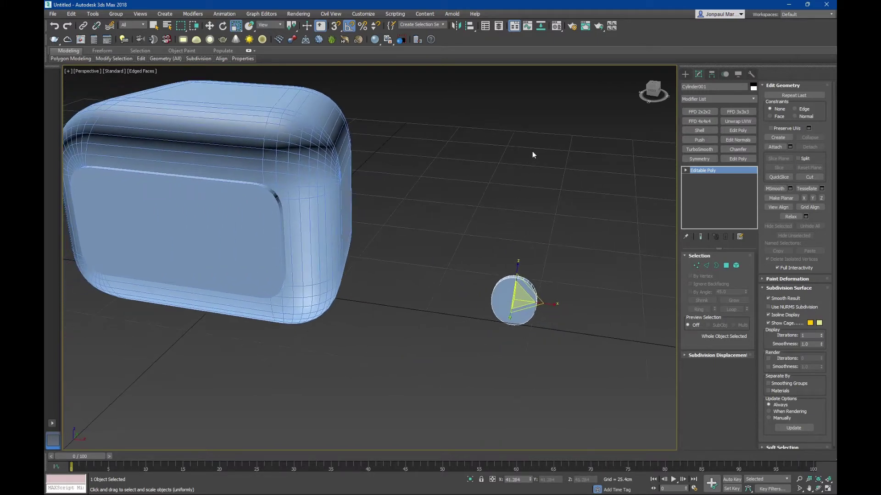
pyautogui.click(469, 27)
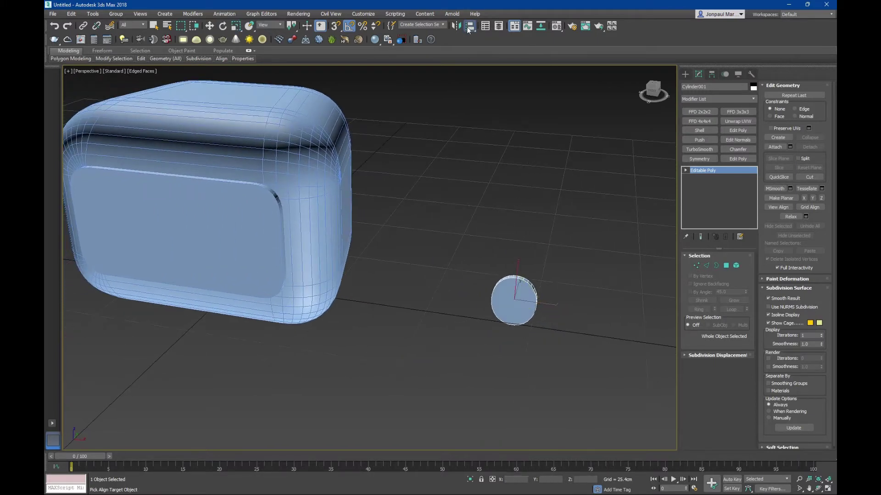
# Step: Align the disc's centre to Box001 and move it onto the box's front face
pyautogui.click(264, 227)
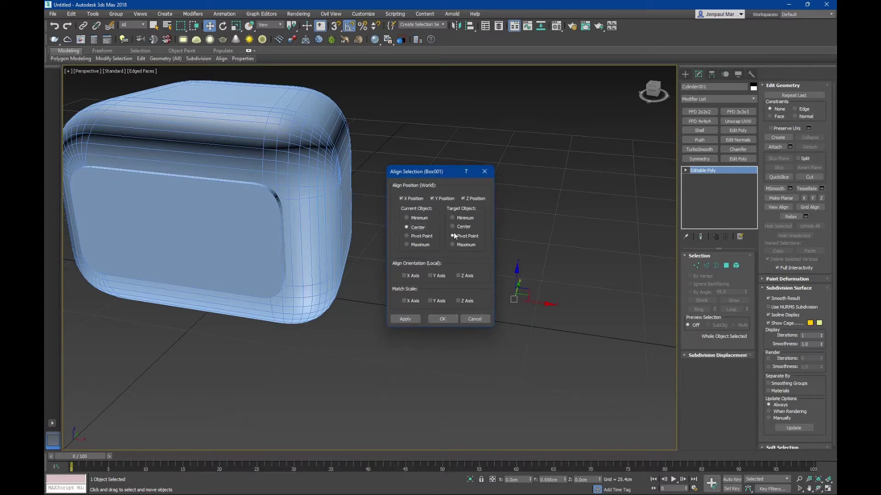
pyautogui.click(442, 318)
pyautogui.moveTo(438, 324)
pyautogui.keyDown('alt'); pyautogui.mouseDown(button='middle')
pyautogui.moveTo(388, 309)
pyautogui.moveTo(497, 281)
pyautogui.moveTo(380, 151)
pyautogui.mouseUp(button='middle'); pyautogui.keyUp('alt')
pyautogui.moveTo(363, 150); pyautogui.dragTo(322, 199)
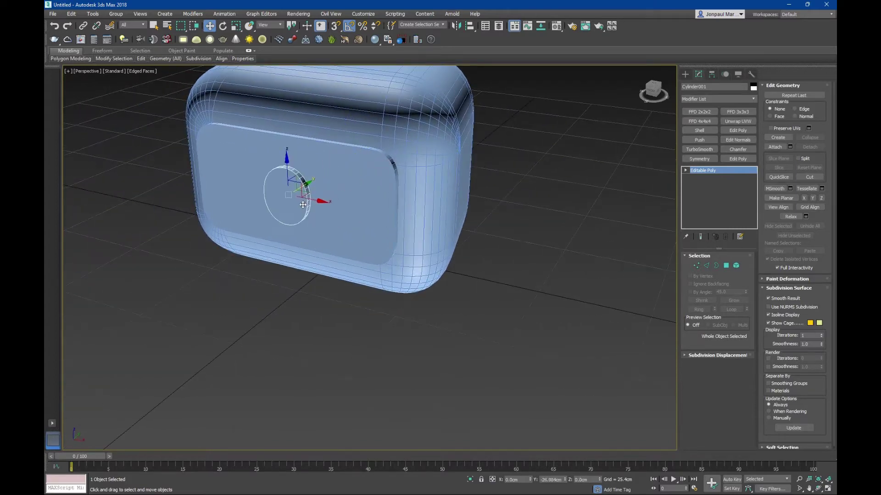
pyautogui.moveTo(323, 199)
pyautogui.keyDown('alt'); pyautogui.mouseDown(button='middle')
pyautogui.moveTo(416, 183)
pyautogui.moveTo(433, 215)
pyautogui.moveTo(416, 203)
pyautogui.mouseUp(button='middle'); pyautogui.keyUp('alt')
# Step: Shift the disc left on the face panel and lower it slightly
pyautogui.press('r')
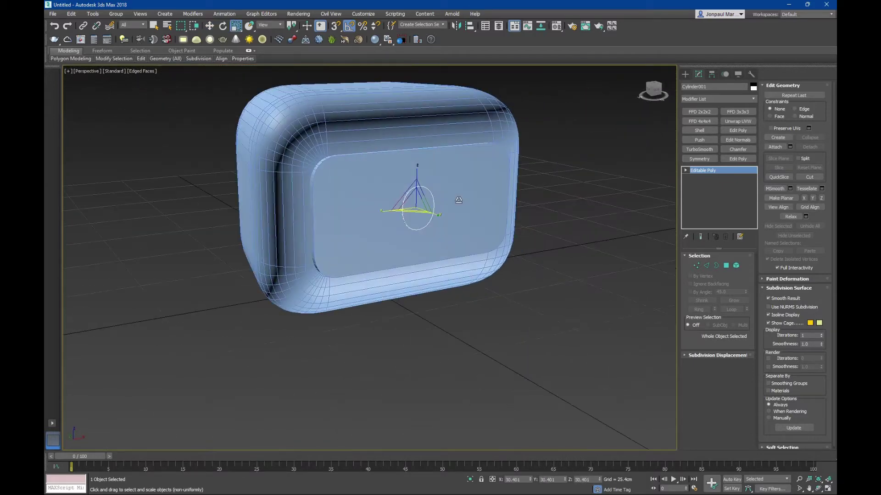
pyautogui.press('w')
pyautogui.moveTo(439, 205)
pyautogui.mouseDown()
pyautogui.moveTo(338, 217)
pyautogui.moveTo(338, 173)
pyautogui.mouseUp()
pyautogui.scroll(3, 327, 224)
pyautogui.scroll(2, 328, 224)
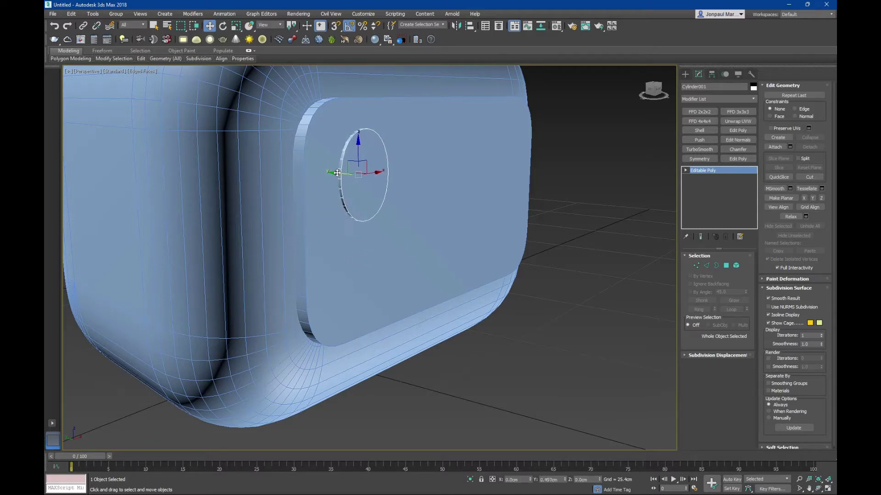
pyautogui.moveTo(338, 173)
pyautogui.keyDown('alt'); pyautogui.mouseDown(button='middle')
pyautogui.moveTo(375, 250)
pyautogui.moveTo(320, 198)
pyautogui.moveTo(271, 196)
pyautogui.mouseUp(button='middle'); pyautogui.keyUp('alt')
pyautogui.scroll(-5, 342, 193)
pyautogui.moveTo(343, 193)
pyautogui.keyDown('alt'); pyautogui.mouseDown(button='middle')
pyautogui.moveTo(413, 177)
pyautogui.moveTo(308, 183)
pyautogui.mouseUp(button='middle'); pyautogui.keyUp('alt')
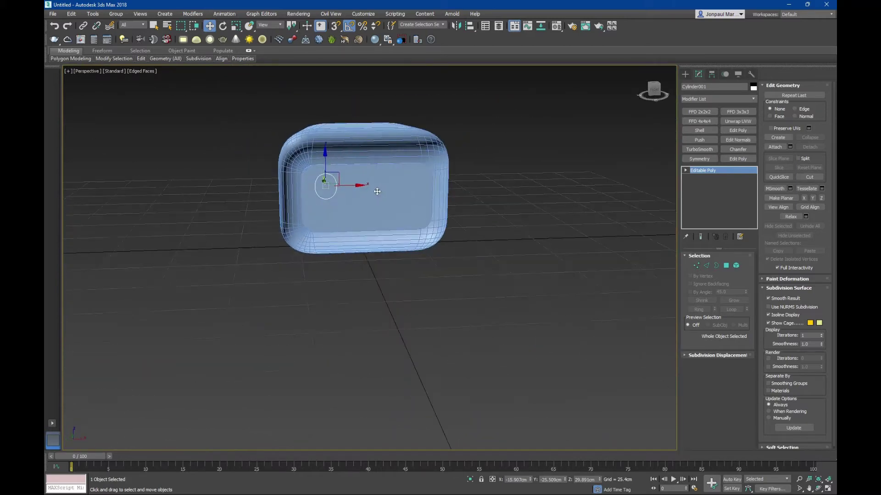
pyautogui.scroll(3, 308, 183)
pyautogui.scroll(3, 307, 183)
pyautogui.moveTo(308, 183); pyautogui.dragTo(313, 193)
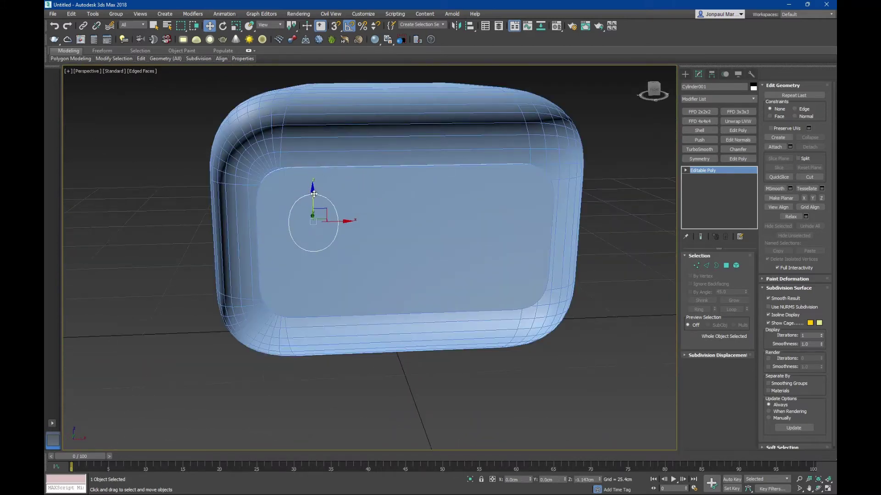
pyautogui.moveTo(314, 194)
pyautogui.keyDown('alt'); pyautogui.mouseDown(button='middle')
pyautogui.moveTo(343, 192)
pyautogui.moveTo(321, 195)
pyautogui.moveTo(329, 197)
pyautogui.mouseUp(button='middle'); pyautogui.keyUp('alt')
# Step: Zoom into a shaded Front view with wireframe edges shown
pyautogui.press('f')
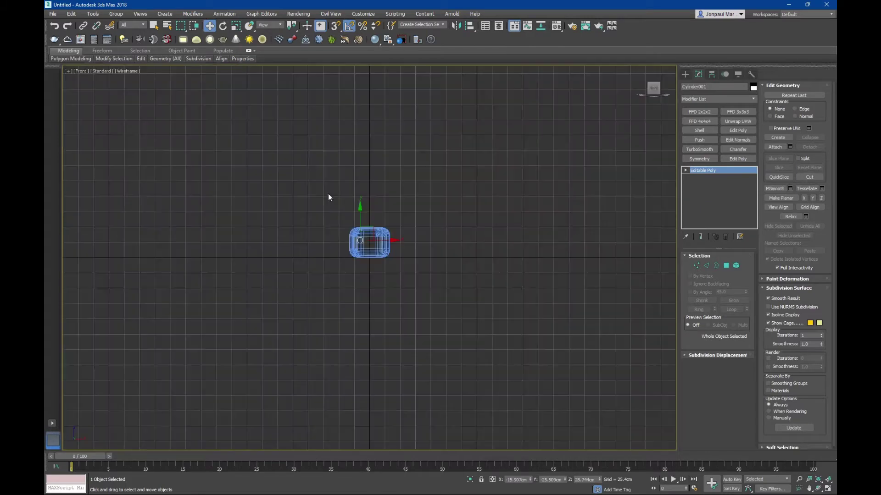
pyautogui.scroll(5, 328, 197)
pyautogui.scroll(3, 362, 239)
pyautogui.press('F3')
pyautogui.scroll(5, 378, 271)
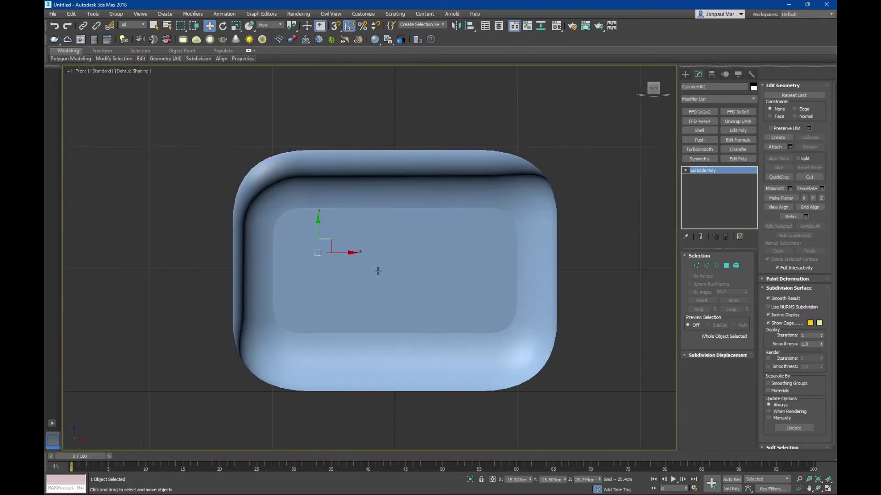
pyautogui.press('F4')
# Step: Shift-clone the disc right along X as an Instance, Cylinder002, on the panel's right side
pyautogui.keyDown('shift'); pyautogui.moveTo(350, 254); pyautogui.dragTo(499, 264); pyautogui.keyUp('shift')
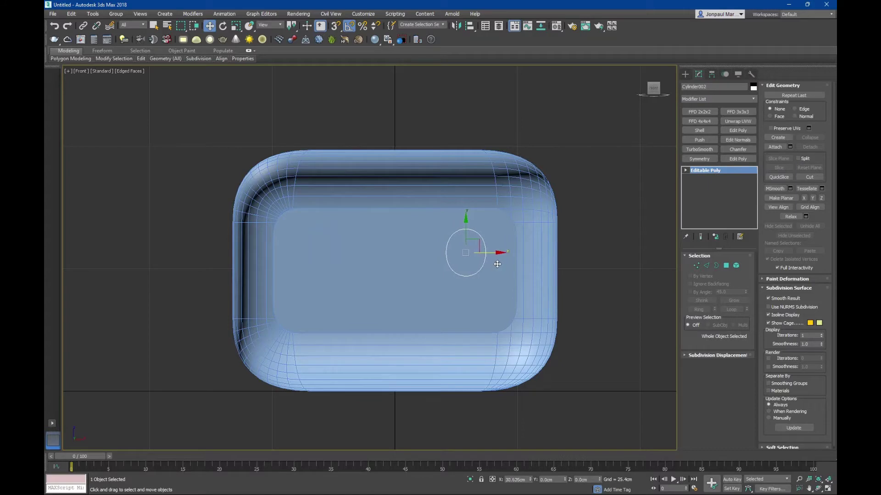
pyautogui.keyDown('shift'); pyautogui.moveTo(498, 265); pyautogui.dragTo(497, 264); pyautogui.keyUp('shift')
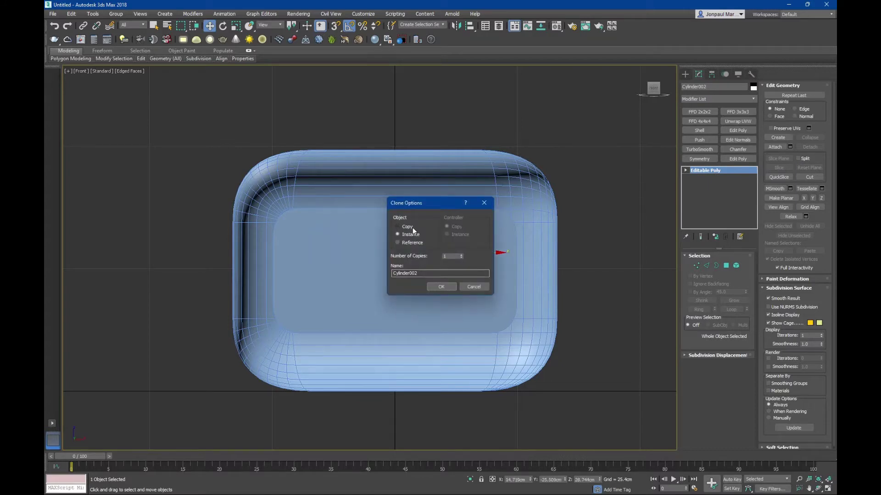
pyautogui.click(442, 287)
pyautogui.scroll(2, 419, 255)
pyautogui.scroll(-2, 421, 256)
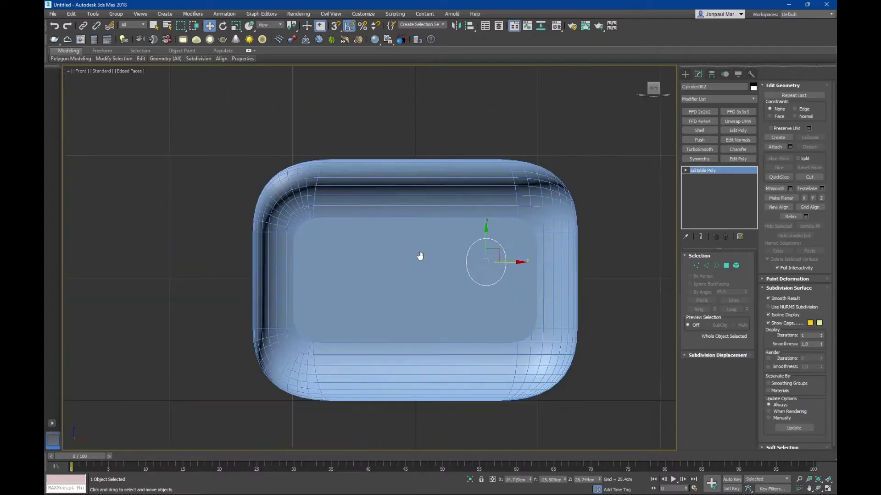
pyautogui.moveTo(420, 256)
pyautogui.mouseDown(button='middle')
pyautogui.moveTo(458, 237)
pyautogui.moveTo(426, 226)
pyautogui.moveTo(464, 246)
pyautogui.mouseUp(button='middle')
pyautogui.press('p')
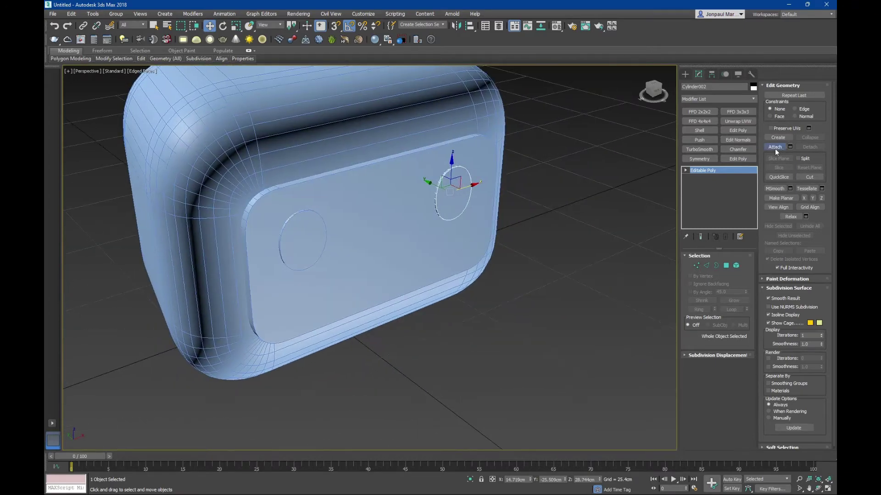
# Step: Attach the left eye disc to Cylinder002
pyautogui.click(305, 253)
pyautogui.moveTo(447, 280)
pyautogui.keyDown('alt'); pyautogui.mouseDown(button='middle')
pyautogui.moveTo(435, 287)
pyautogui.moveTo(522, 191)
pyautogui.mouseUp(button='middle'); pyautogui.keyUp('alt')
pyautogui.press('q')
# Step: Center Cylinder002's pivot to the object using Hierarchy's Affect Pivot Only
pyautogui.click(712, 74)
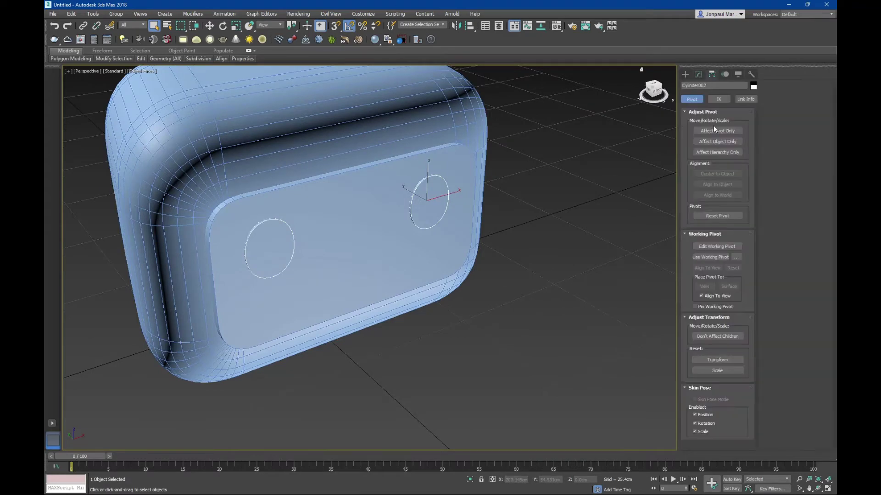
pyautogui.click(715, 131)
pyautogui.click(718, 174)
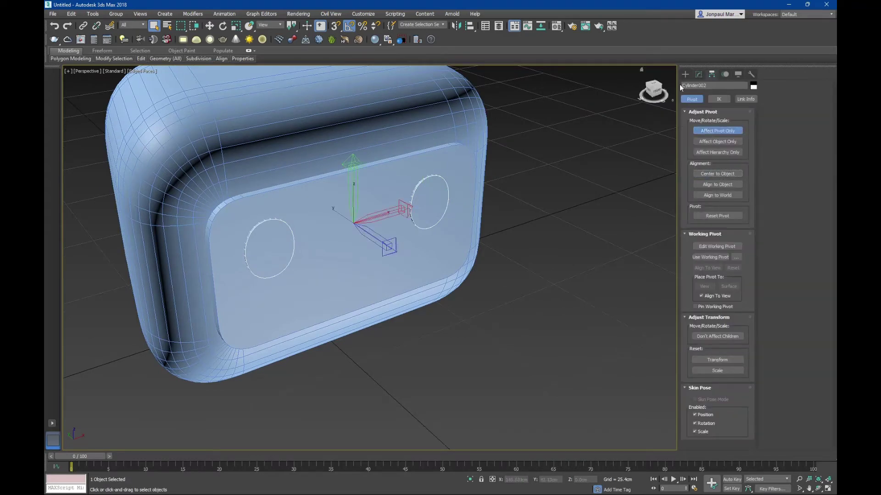
pyautogui.click(698, 74)
pyautogui.moveTo(531, 197)
pyautogui.keyDown('alt'); pyautogui.mouseDown(button='middle')
pyautogui.moveTo(501, 196)
pyautogui.moveTo(537, 186)
pyautogui.moveTo(537, 203)
pyautogui.moveTo(501, 205)
pyautogui.moveTo(474, 231)
pyautogui.moveTo(506, 262)
pyautogui.mouseUp(button='middle'); pyautogui.keyUp('alt')
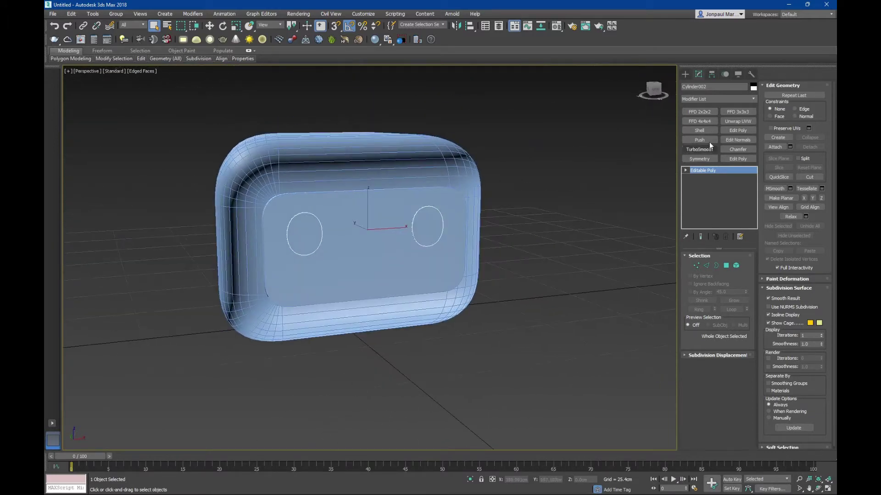
pyautogui.moveTo(414, 284)
pyautogui.mouseDown(button='middle')
pyautogui.moveTo(432, 291)
pyautogui.moveTo(380, 207)
pyautogui.moveTo(393, 238)
pyautogui.moveTo(422, 257)
pyautogui.moveTo(417, 268)
pyautogui.mouseUp(button='middle')
pyautogui.click(381, 207)
pyautogui.click(428, 236)
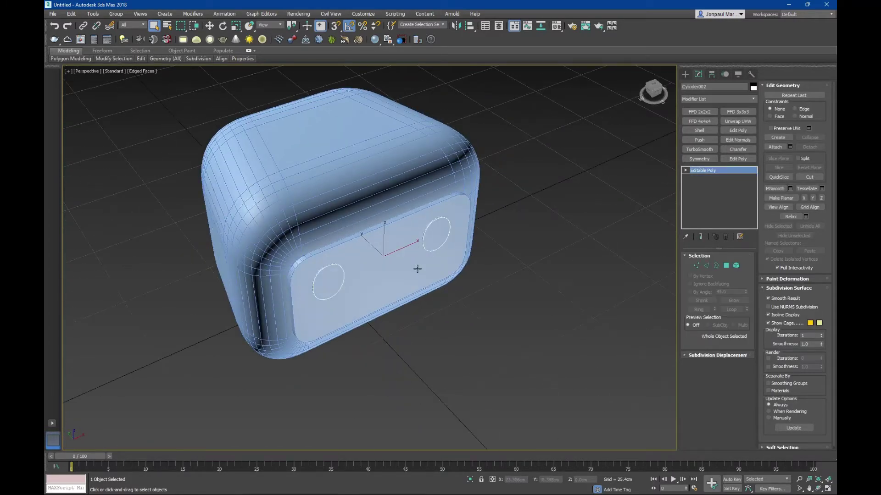
# Step: In the Material Editor, change the Plastic White material type to VRayMtl
pyautogui.press('m')
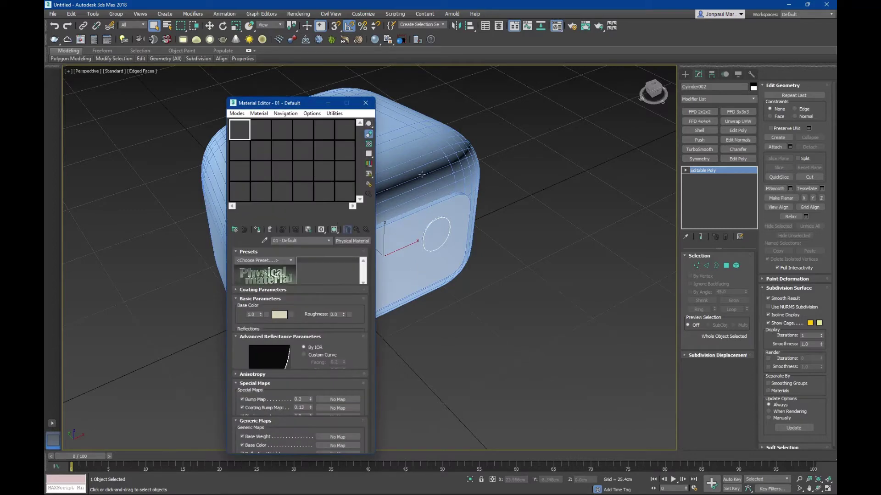
pyautogui.click(651, 94)
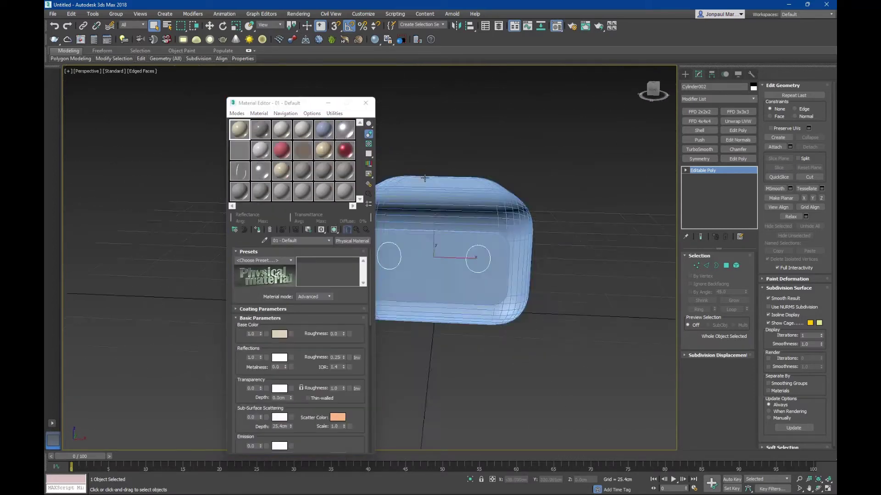
pyautogui.moveTo(290, 106); pyautogui.dragTo(234, 89)
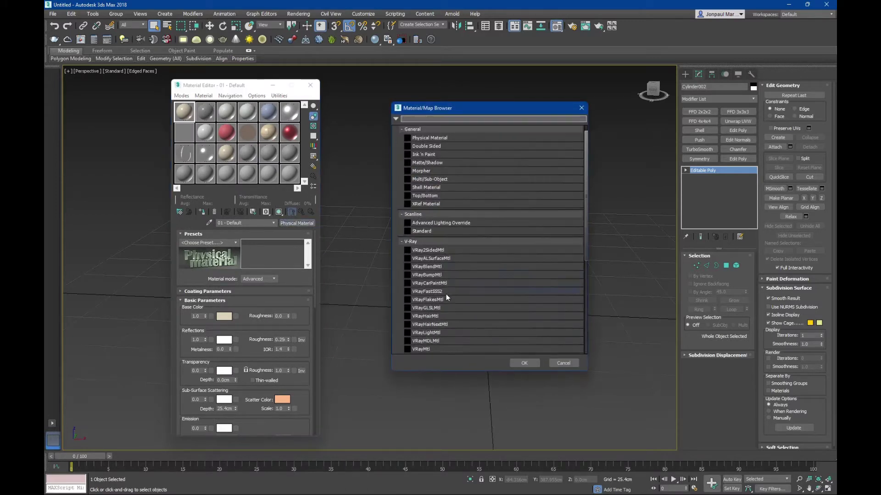
pyautogui.click(447, 349)
pyautogui.click(533, 365)
pyautogui.write('Plastic White')
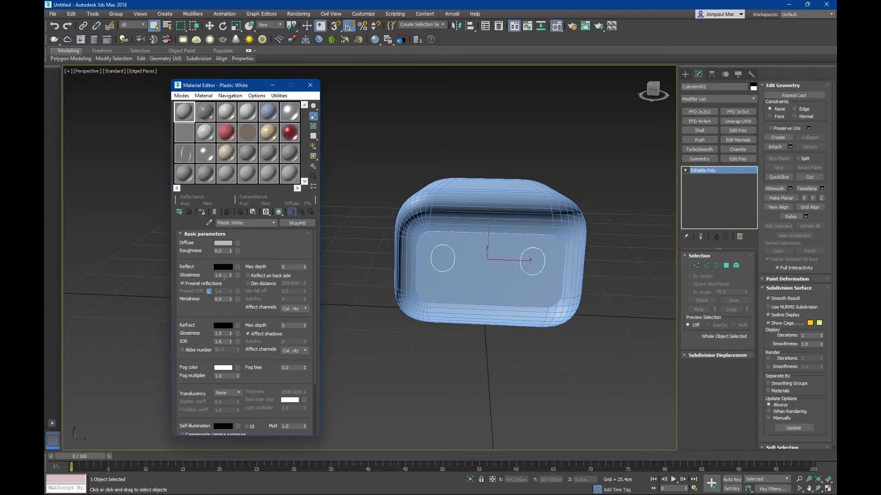
# Step: Give Plastic White a white diffuse and light grey reflection, then select Box001
pyautogui.click(220, 243)
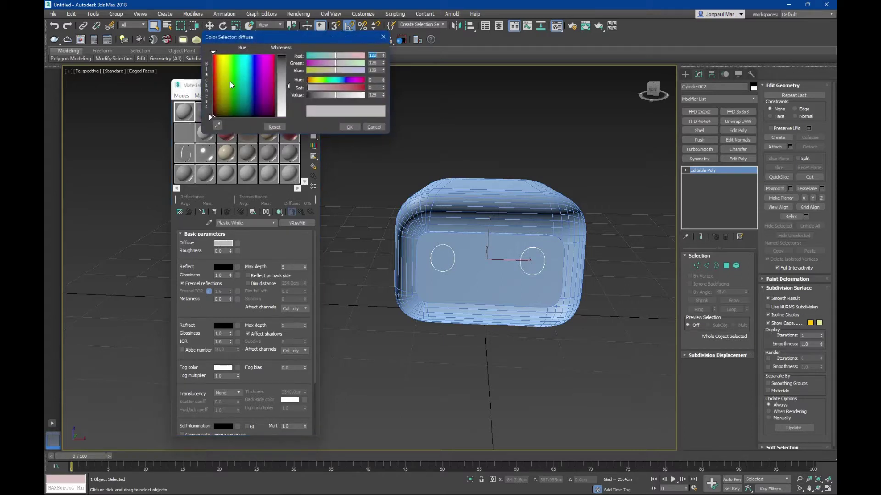
pyautogui.moveTo(210, 116); pyautogui.dragTo(210, 55)
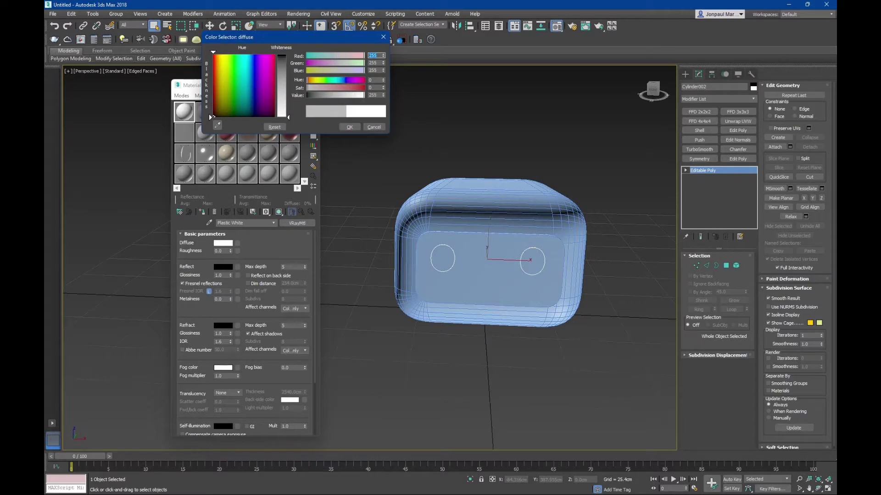
pyautogui.click(349, 127)
pyautogui.click(223, 267)
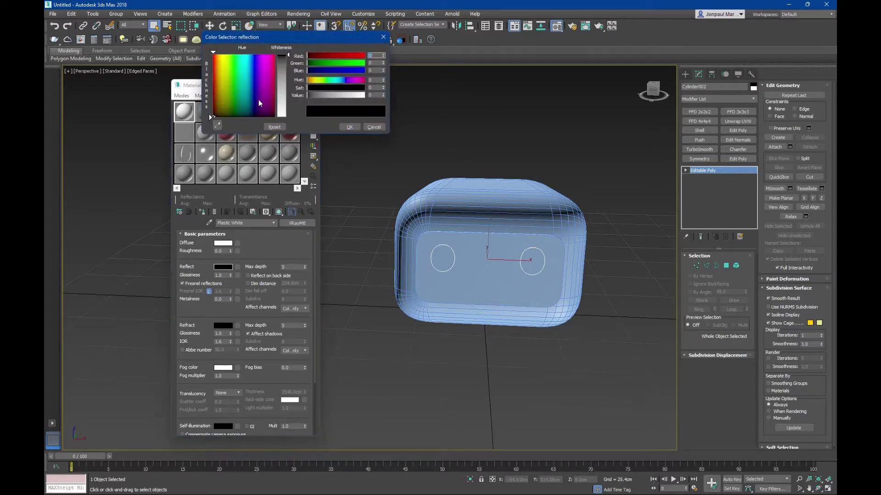
pyautogui.moveTo(288, 108); pyautogui.dragTo(288, 96)
pyautogui.click(342, 129)
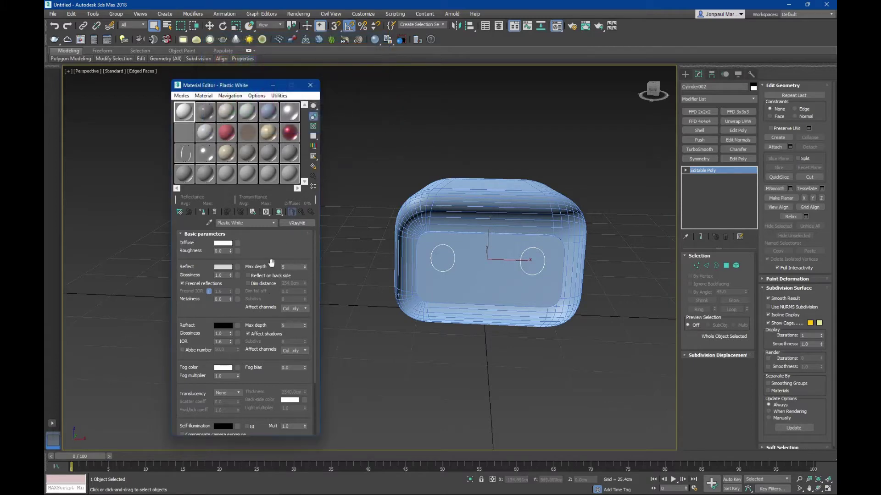
pyautogui.click(470, 222)
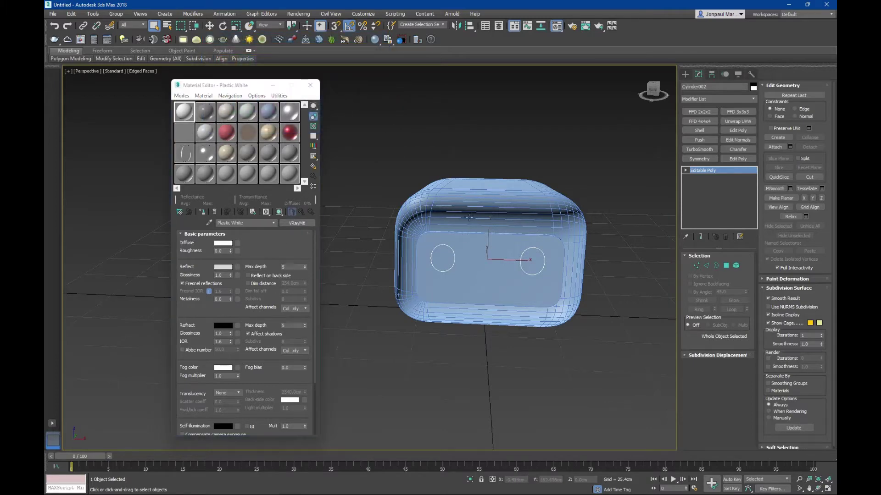
pyautogui.keyDown('alt'); pyautogui.moveTo(471, 222); pyautogui.dragTo(461, 264, button='middle'); pyautogui.keyUp('alt')
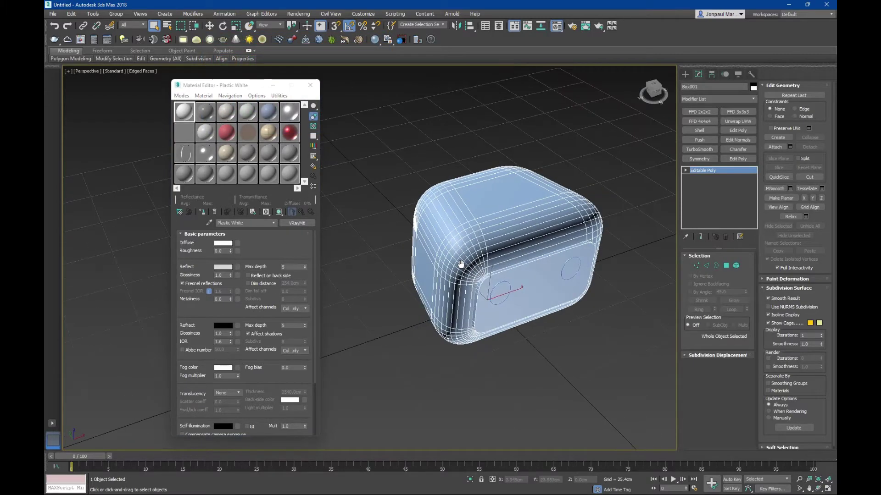
# Step: In Element mode, select the box body and assign Plastic White to it
pyautogui.click(736, 266)
pyautogui.click(523, 276)
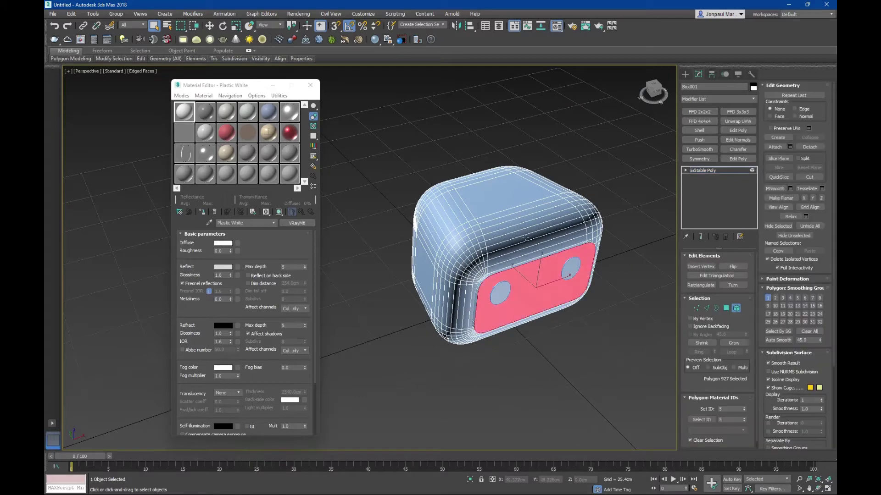
pyautogui.click(508, 259)
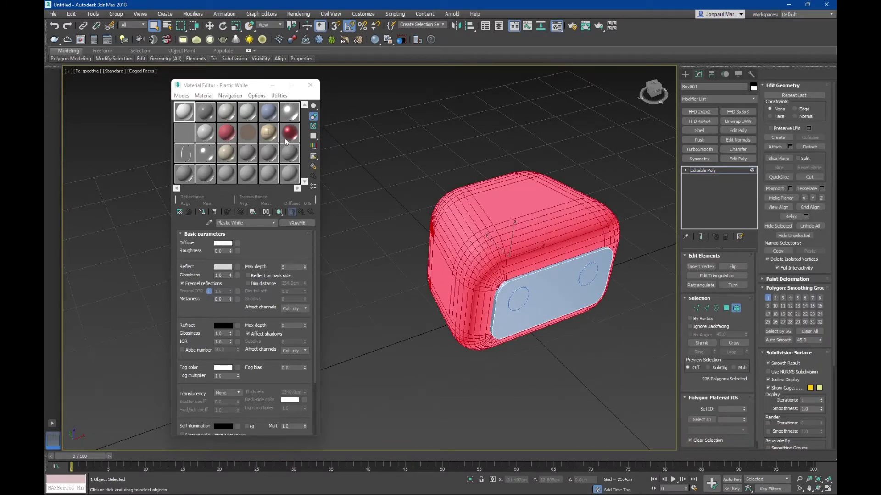
pyautogui.click(313, 127)
pyautogui.click(195, 214)
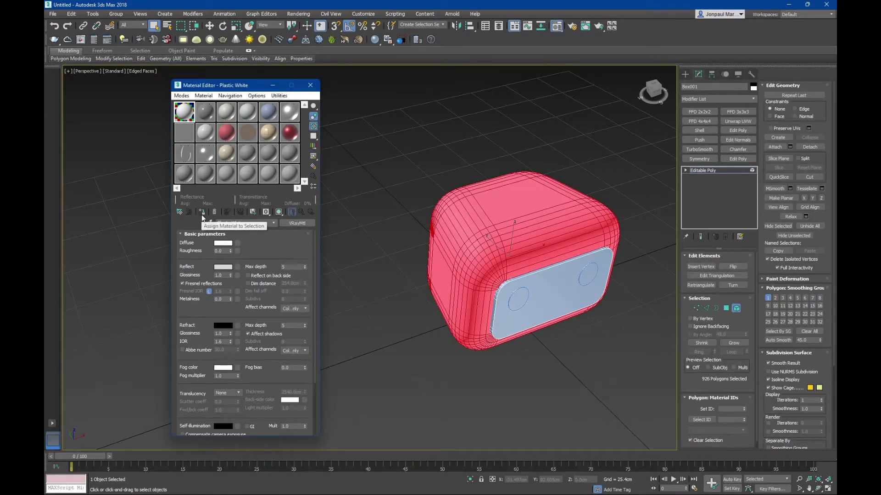
# Step: Select the 37 front-panel polygons and start a new material named Plastic Black
pyautogui.moveTo(419, 250)
pyautogui.keyDown('alt'); pyautogui.mouseDown(button='middle')
pyautogui.moveTo(394, 238)
pyautogui.moveTo(428, 237)
pyautogui.moveTo(439, 277)
pyautogui.mouseUp(button='middle'); pyautogui.keyUp('alt')
pyautogui.click(413, 246)
pyautogui.press('F4')
pyautogui.moveTo(461, 269)
pyautogui.keyDown('alt'); pyautogui.mouseDown(button='middle')
pyautogui.moveTo(422, 256)
pyautogui.moveTo(433, 275)
pyautogui.moveTo(569, 292)
pyautogui.moveTo(546, 283)
pyautogui.mouseUp(button='middle'); pyautogui.keyUp('alt')
pyautogui.click(560, 282)
pyautogui.click(206, 111)
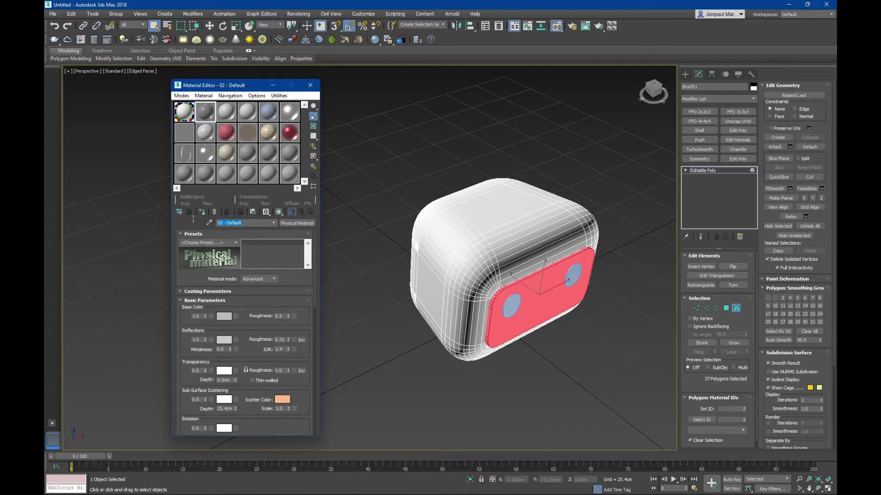
pyautogui.write('Plastic Black')
# Step: Make Plastic Black a VRayMtl with black diffuse and grey 183 reflection
pyautogui.click(296, 223)
pyautogui.click(516, 366)
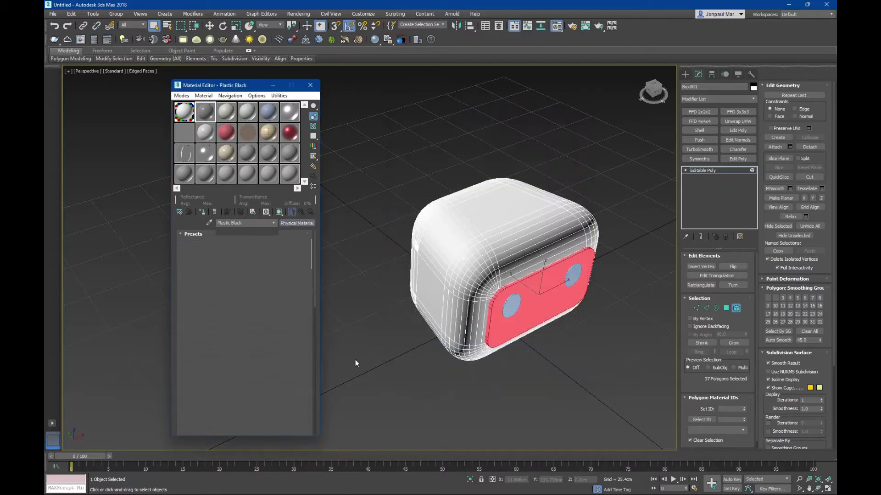
pyautogui.click(220, 245)
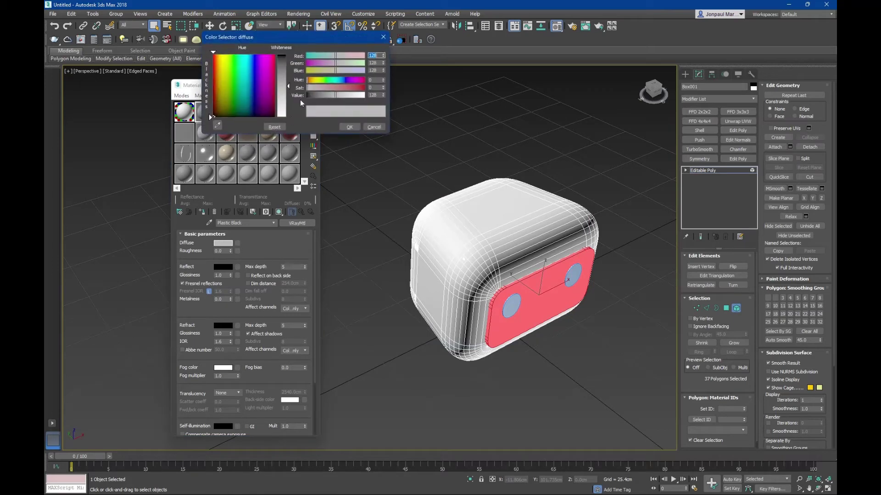
pyautogui.click(210, 116)
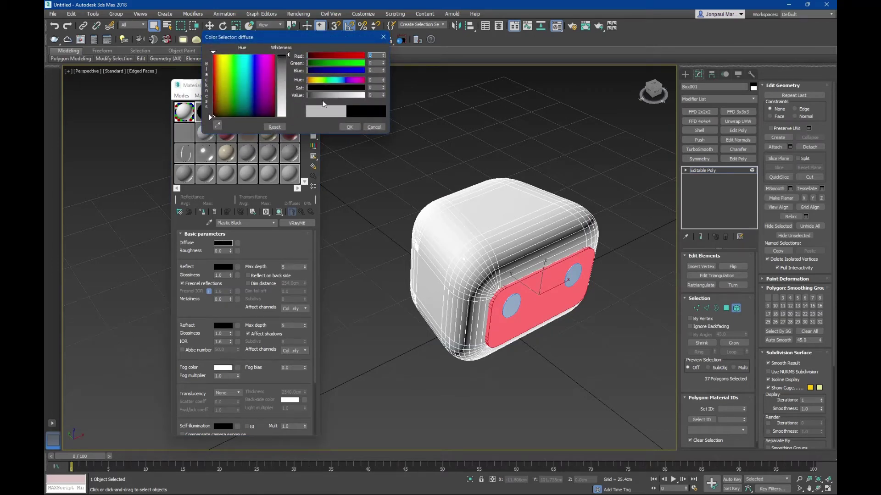
pyautogui.click(349, 127)
pyautogui.click(221, 267)
pyautogui.moveTo(287, 83); pyautogui.dragTo(287, 99)
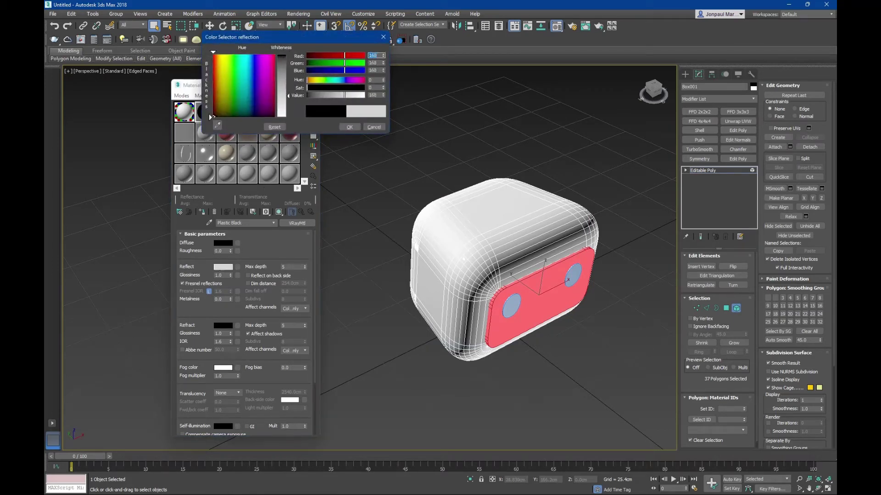
pyautogui.click(348, 127)
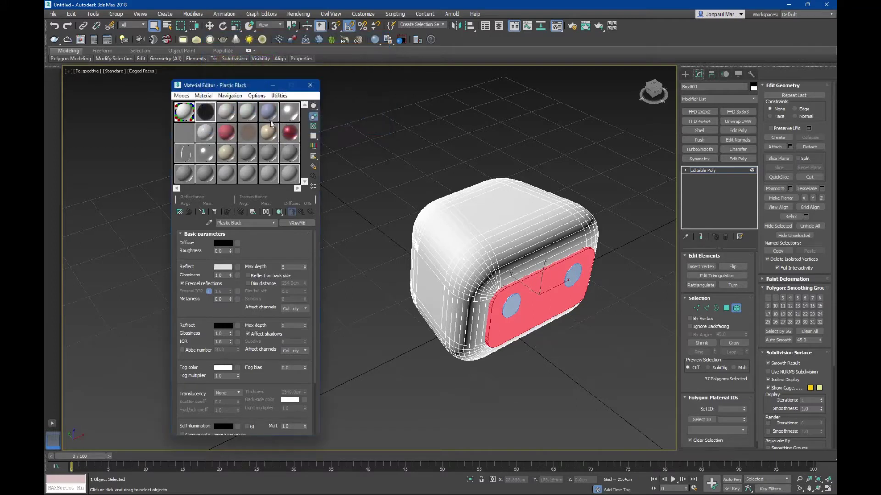
# Step: Assign Plastic Black to the front panel and start a new Plastic Indigo material for the eyes
pyautogui.click(314, 127)
pyautogui.click(204, 212)
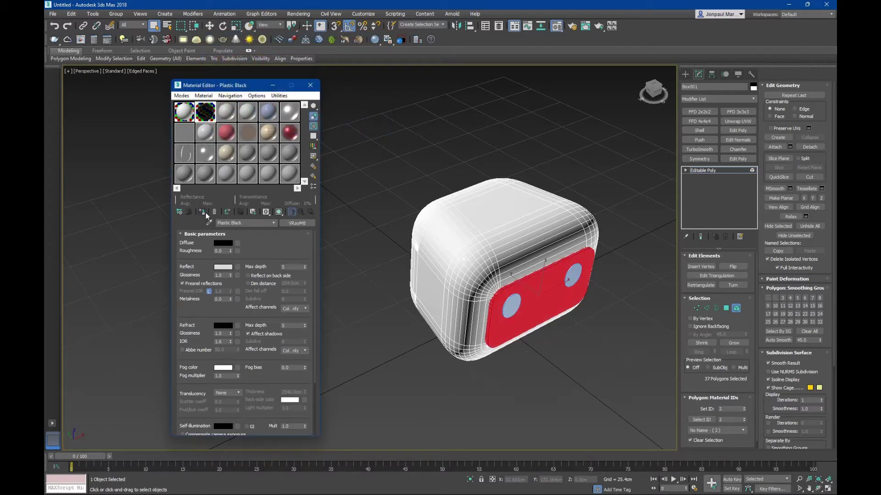
pyautogui.click(378, 261)
pyautogui.moveTo(378, 261)
pyautogui.keyDown('alt'); pyautogui.mouseDown(button='middle')
pyautogui.moveTo(454, 267)
pyautogui.moveTo(515, 256)
pyautogui.moveTo(515, 291)
pyautogui.moveTo(463, 275)
pyautogui.mouseUp(button='middle'); pyautogui.keyUp('alt')
pyautogui.press('F4')
pyautogui.click(226, 112)
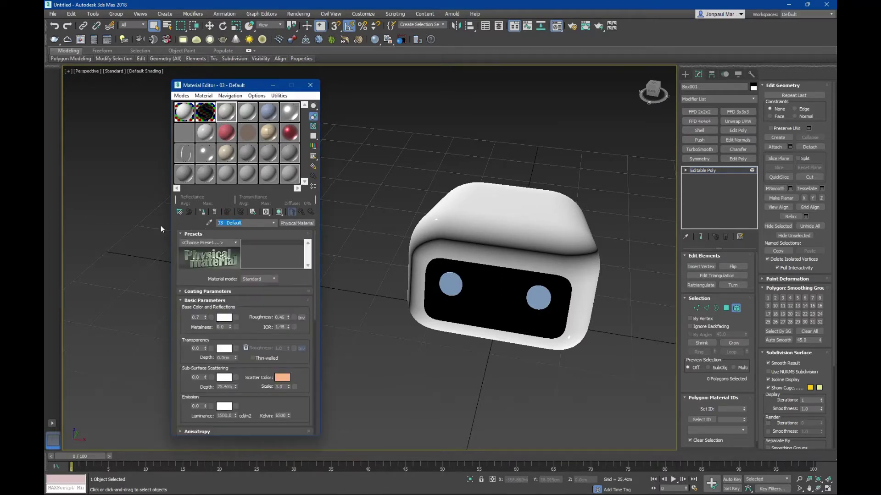
pyautogui.write('Plastic Indigo')
# Step: Make the eye material a VRayMtl and select the eye cylinders
pyautogui.click(299, 224)
pyautogui.click(522, 360)
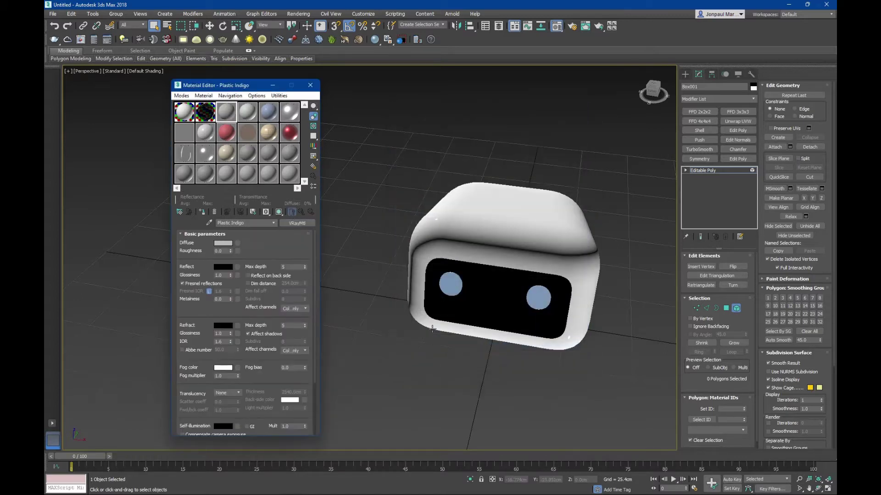
pyautogui.click(736, 307)
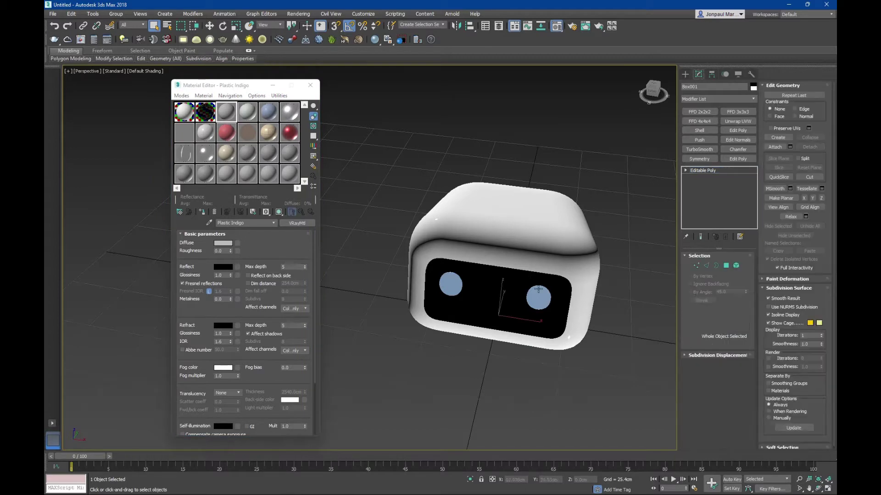
pyautogui.click(512, 275)
pyautogui.keyDown('alt'); pyautogui.moveTo(512, 274); pyautogui.dragTo(512, 267, button='middle'); pyautogui.keyUp('alt')
pyautogui.press('F4')
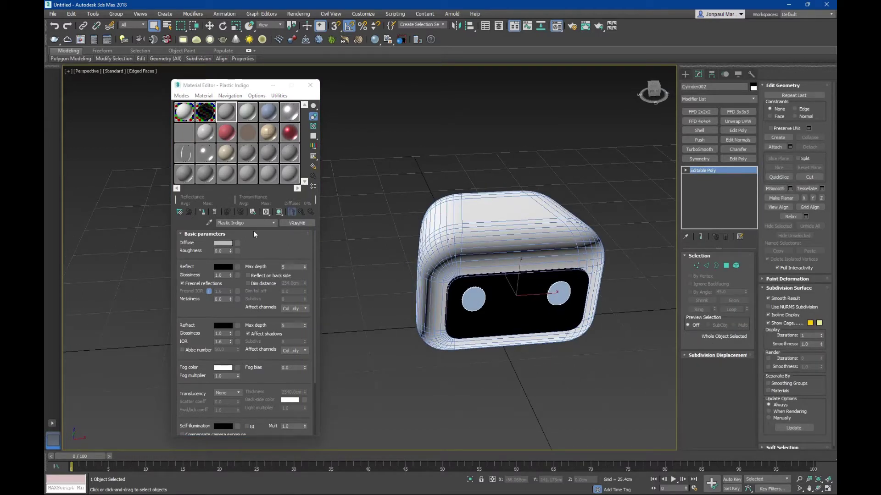
# Step: Give the material a cyan diffuse colour and a light grey reflection
pyautogui.click(226, 243)
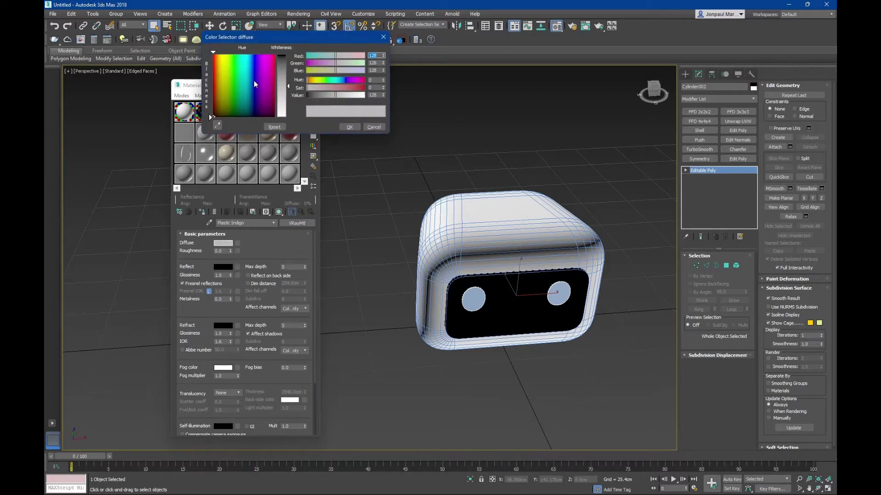
pyautogui.moveTo(255, 84)
pyautogui.mouseDown()
pyautogui.moveTo(242, 59)
pyautogui.moveTo(250, 58)
pyautogui.mouseUp()
pyautogui.moveTo(287, 83); pyautogui.dragTo(288, 61)
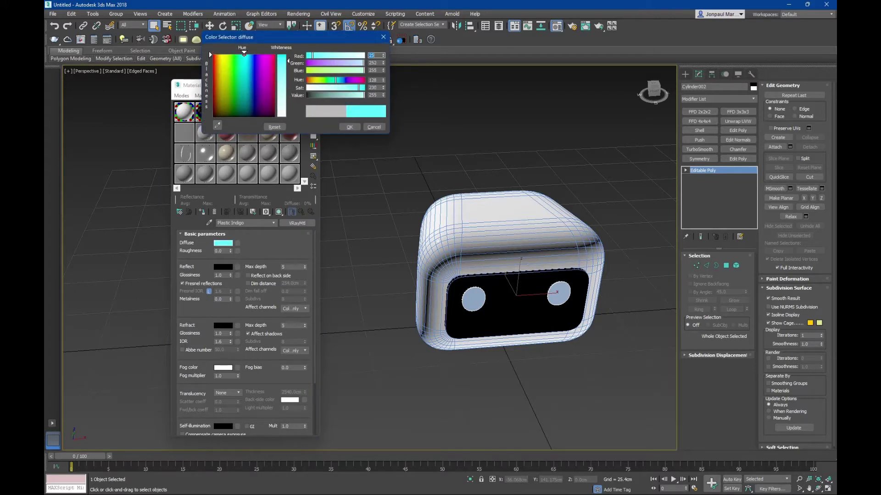
pyautogui.click(343, 126)
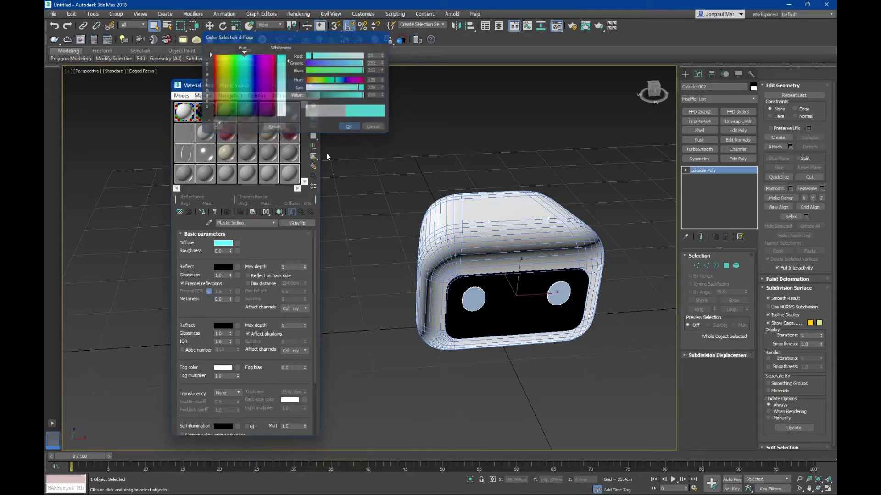
pyautogui.click(220, 267)
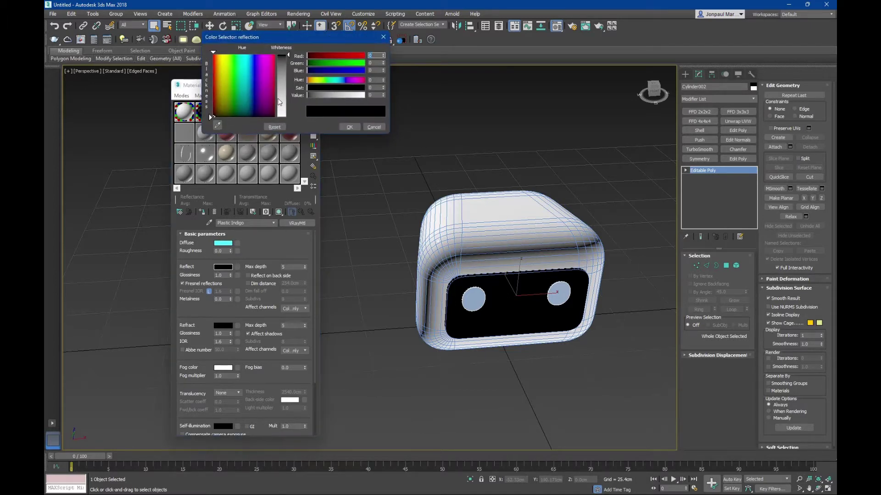
pyautogui.moveTo(280, 114); pyautogui.dragTo(280, 99)
pyautogui.click(350, 127)
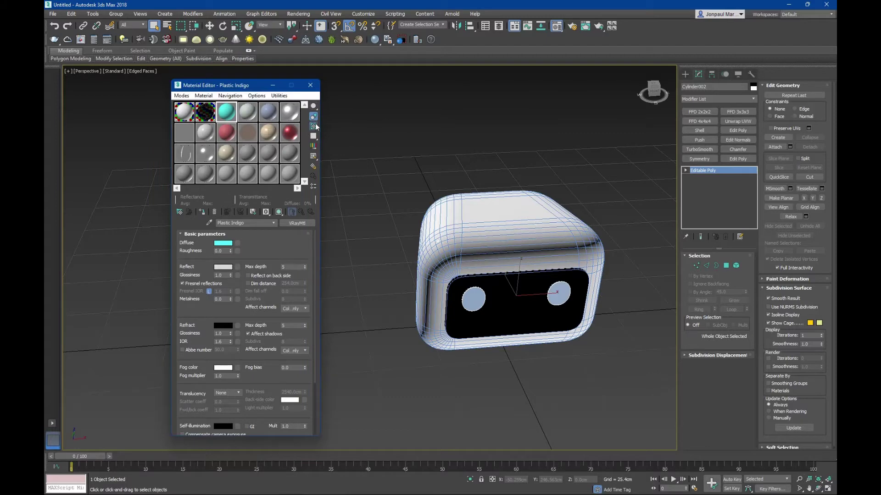
# Step: Assign the cyan Plastic Indigo material to the eyes and close the Material Editor
pyautogui.click(202, 212)
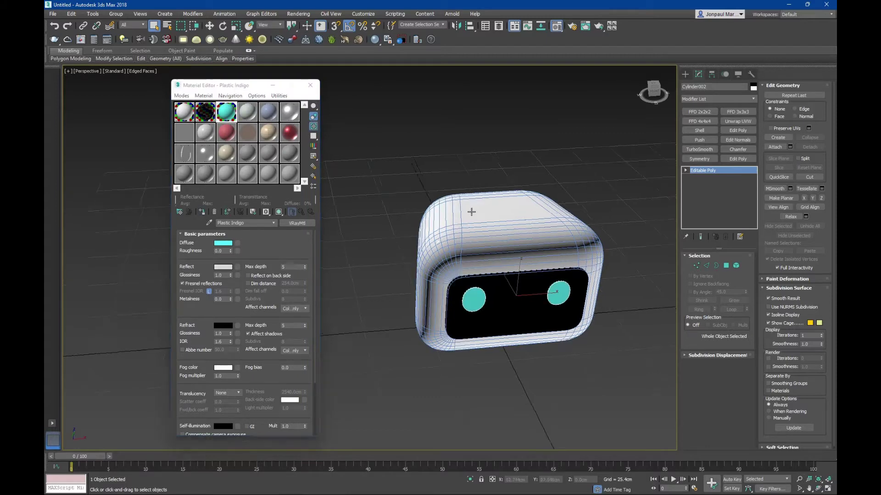
pyautogui.moveTo(471, 212)
pyautogui.keyDown('alt'); pyautogui.mouseDown(button='middle')
pyautogui.moveTo(448, 166)
pyautogui.moveTo(462, 192)
pyautogui.moveTo(478, 195)
pyautogui.moveTo(413, 197)
pyautogui.moveTo(463, 215)
pyautogui.mouseUp(button='middle'); pyautogui.keyUp('alt')
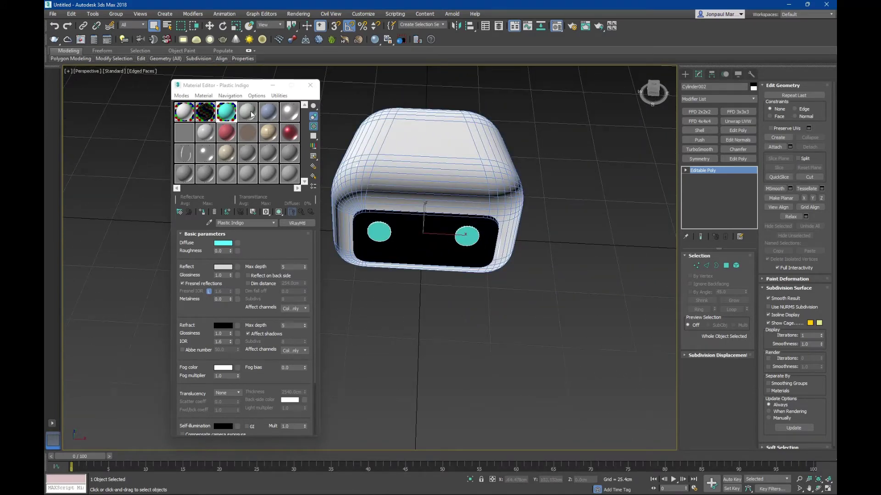
pyautogui.click(310, 85)
pyautogui.moveTo(338, 87)
pyautogui.keyDown('alt'); pyautogui.mouseDown(button='middle')
pyautogui.moveTo(505, 183)
pyautogui.moveTo(635, 245)
pyautogui.moveTo(489, 234)
pyautogui.moveTo(578, 238)
pyautogui.mouseUp(button='middle'); pyautogui.keyUp('alt')
# Step: Create a new sphere beside the robot head with Real-World Map Size turned off
pyautogui.click(685, 74)
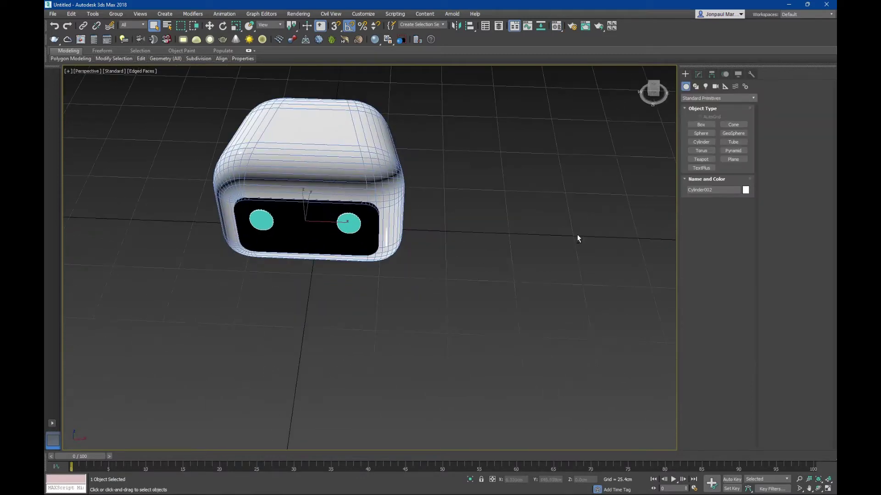
pyautogui.click(694, 133)
pyautogui.moveTo(542, 211); pyautogui.dragTo(561, 226)
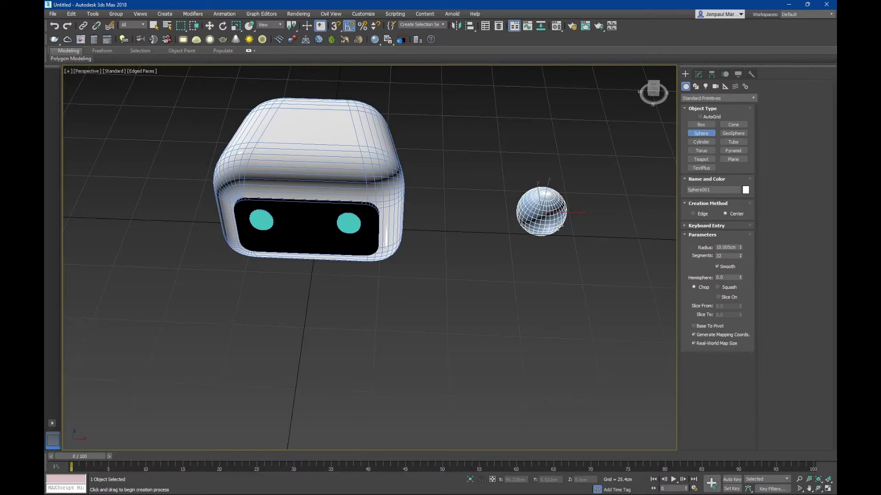
pyautogui.click(714, 343)
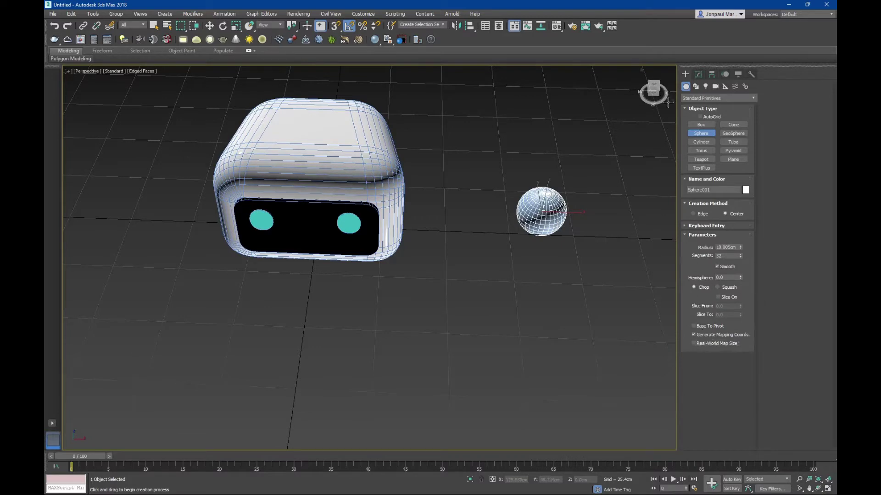
# Step: Convert the sphere to an editable poly and switch to the Front view
pyautogui.click(698, 74)
pyautogui.rightClick(702, 203)
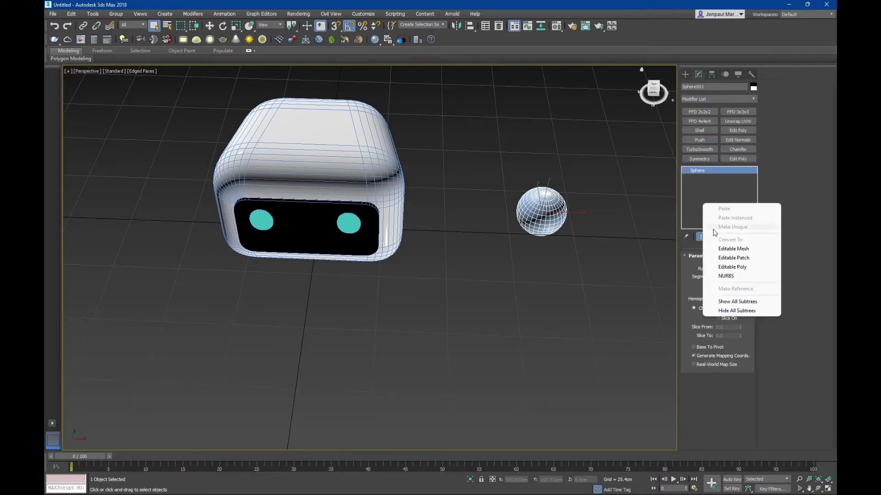
pyautogui.click(732, 267)
pyautogui.moveTo(560, 245)
pyautogui.mouseDown(button='middle')
pyautogui.moveTo(497, 270)
pyautogui.moveTo(452, 261)
pyautogui.mouseUp(button='middle')
pyautogui.press('f')
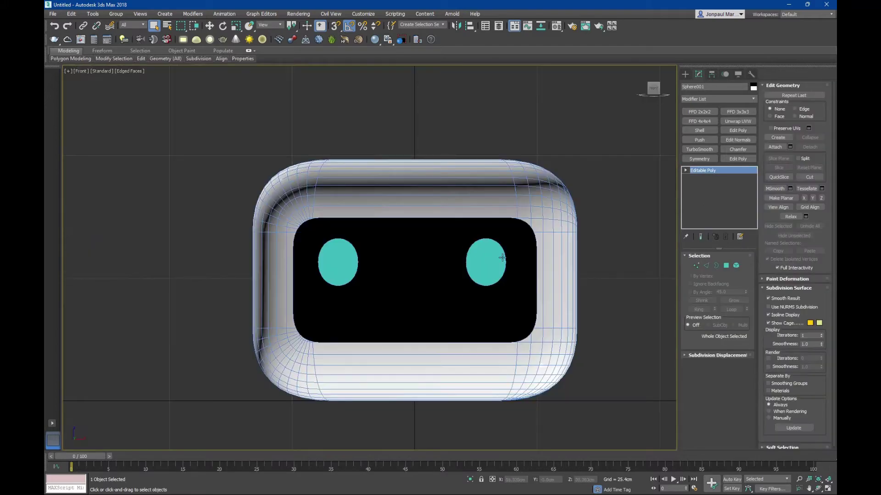
pyautogui.scroll(-5, 445, 275)
pyautogui.scroll(4, 438, 293)
# Step: Box-select and delete the sphere's lower-half polygons, then exit Polygon mode
pyautogui.click(726, 266)
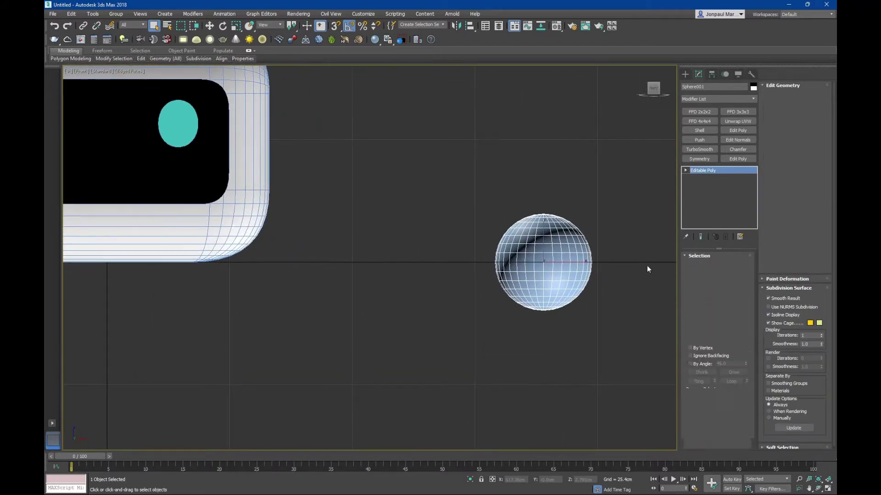
pyautogui.scroll(2, 569, 269)
pyautogui.scroll(2, 473, 270)
pyautogui.moveTo(452, 260); pyautogui.dragTo(618, 362)
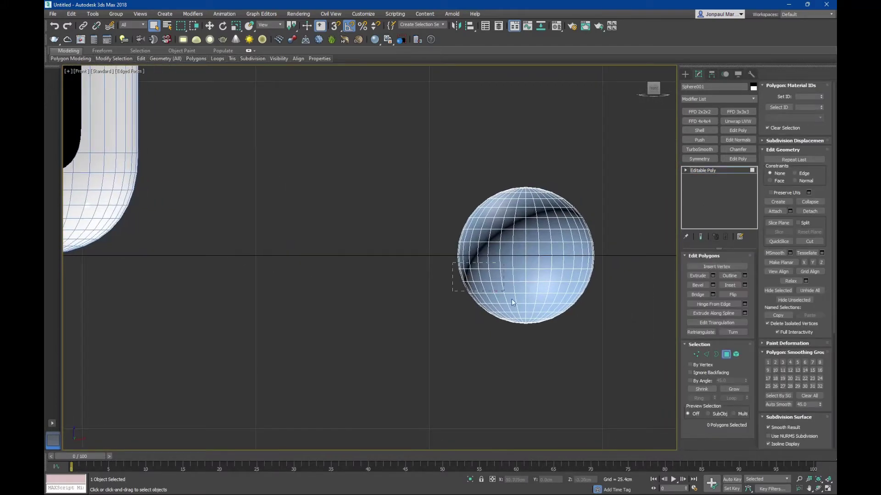
pyautogui.press('Delete')
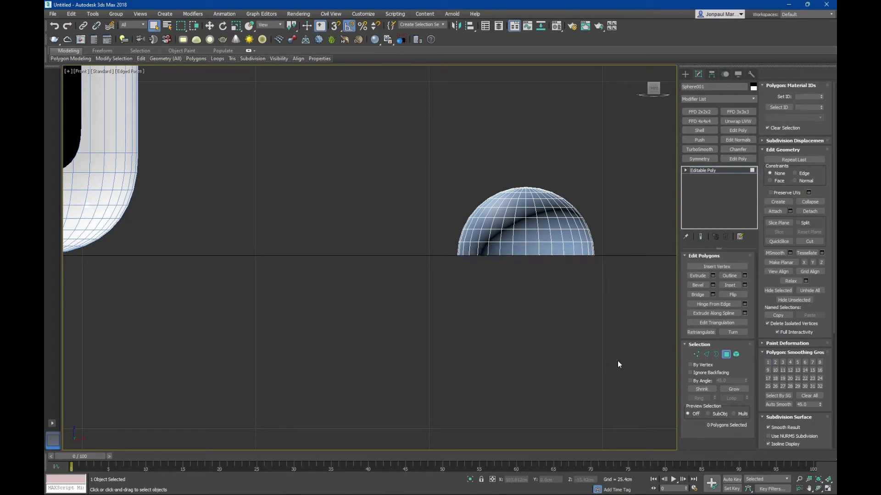
pyautogui.click(726, 354)
# Step: Rotate the hemisphere 90° on Y so it lies on its side
pyautogui.scroll(-4, 461, 250)
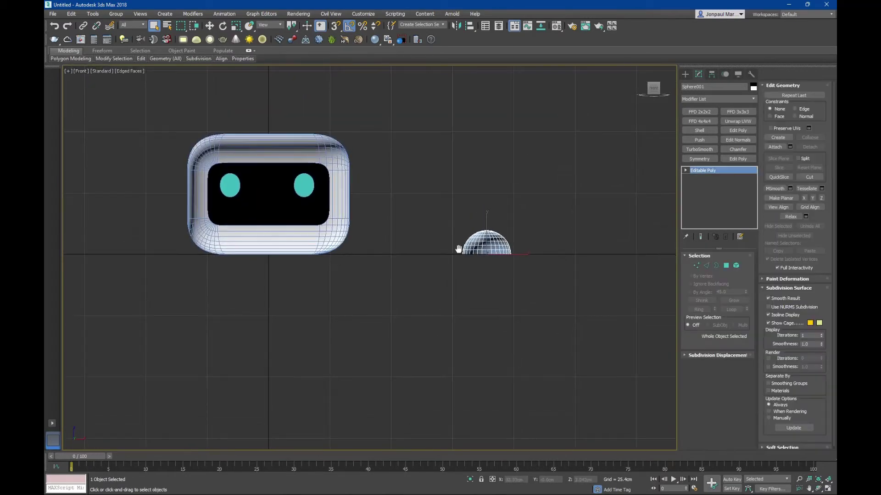
pyautogui.press('p')
pyautogui.keyDown('alt'); pyautogui.moveTo(476, 250); pyautogui.dragTo(427, 248, button='middle'); pyautogui.keyUp('alt')
pyautogui.scroll(3, 427, 248)
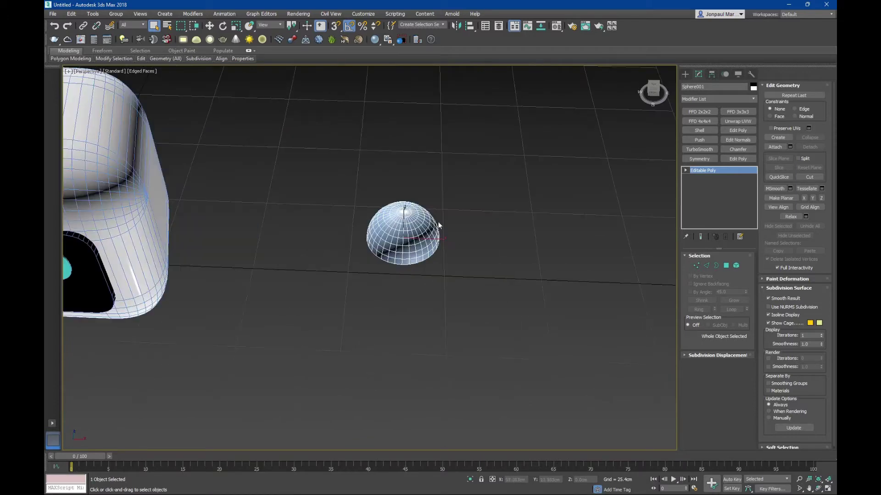
pyautogui.press('e')
pyautogui.moveTo(427, 222); pyautogui.dragTo(441, 252)
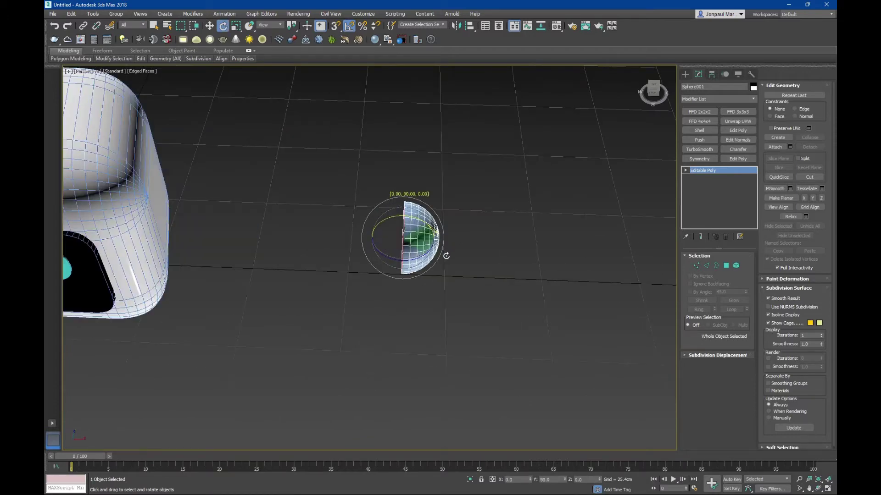
pyautogui.moveTo(441, 252)
pyautogui.keyDown('alt'); pyautogui.mouseDown(button='middle')
pyautogui.moveTo(432, 218)
pyautogui.moveTo(435, 252)
pyautogui.moveTo(475, 216)
pyautogui.moveTo(457, 218)
pyautogui.moveTo(449, 287)
pyautogui.mouseUp(button='middle'); pyautogui.keyUp('alt')
pyautogui.scroll(3, 438, 243)
pyautogui.scroll(2, 462, 222)
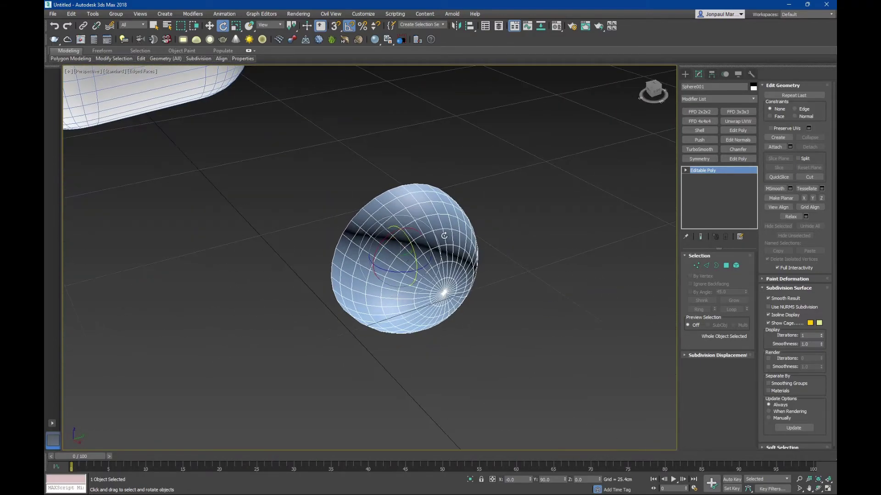
pyautogui.scroll(-3, 482, 269)
pyautogui.moveTo(461, 65); pyautogui.dragTo(488, 50, button='middle')
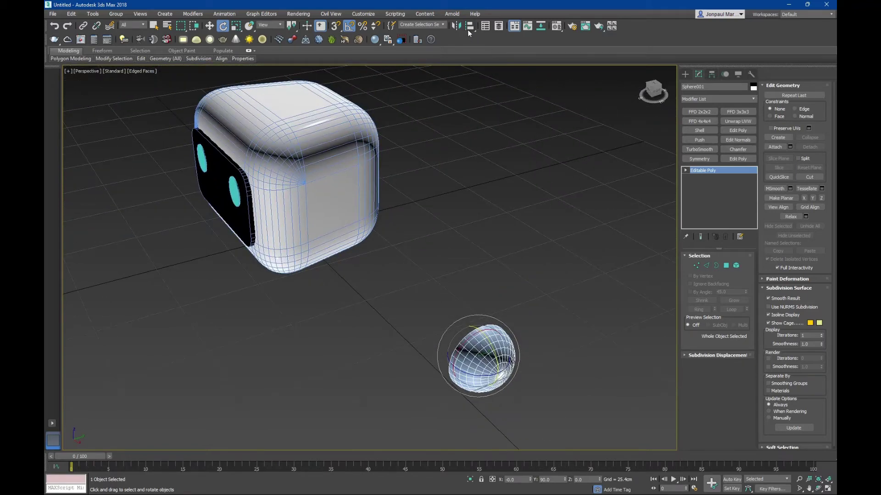
# Step: Center the hemisphere on Box001 with Align and scale it to about 71%
pyautogui.click(468, 31)
pyautogui.click(351, 227)
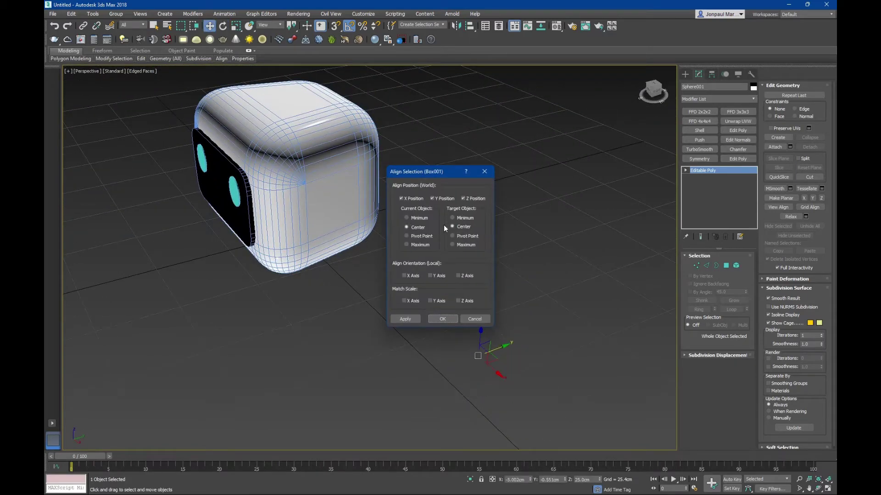
pyautogui.click(440, 318)
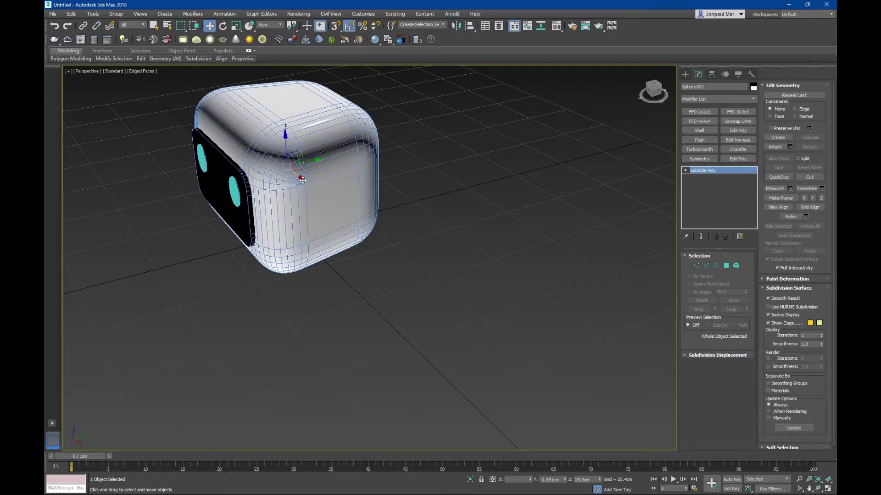
pyautogui.press('r')
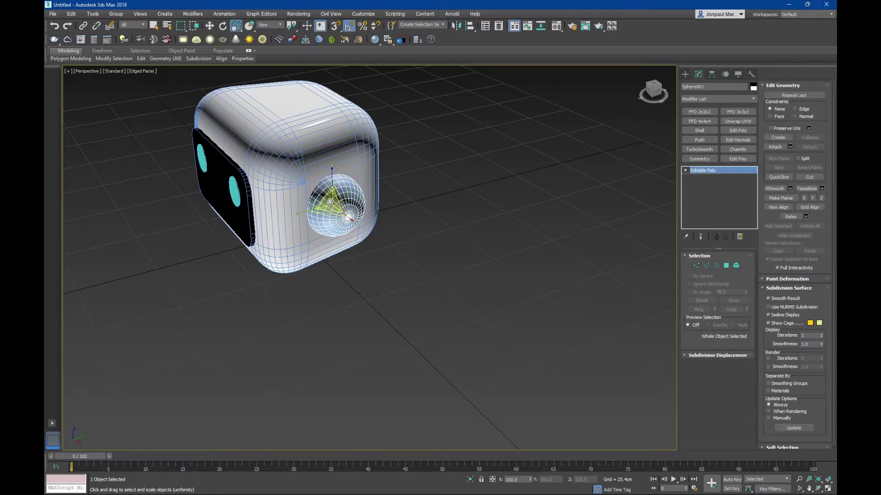
pyautogui.moveTo(331, 206); pyautogui.dragTo(332, 217)
# Step: Rotate the hemisphere 15° about Z against the head's side
pyautogui.press('r')
pyautogui.keyDown('alt'); pyautogui.moveTo(332, 218); pyautogui.dragTo(357, 221, button='middle'); pyautogui.keyUp('alt')
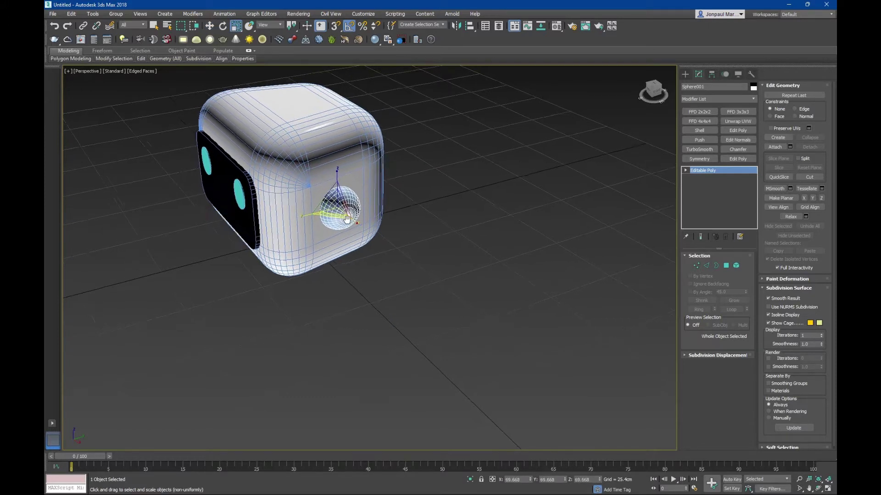
pyautogui.press('t')
pyautogui.scroll(1, 357, 222)
pyautogui.scroll(3, 318, 244)
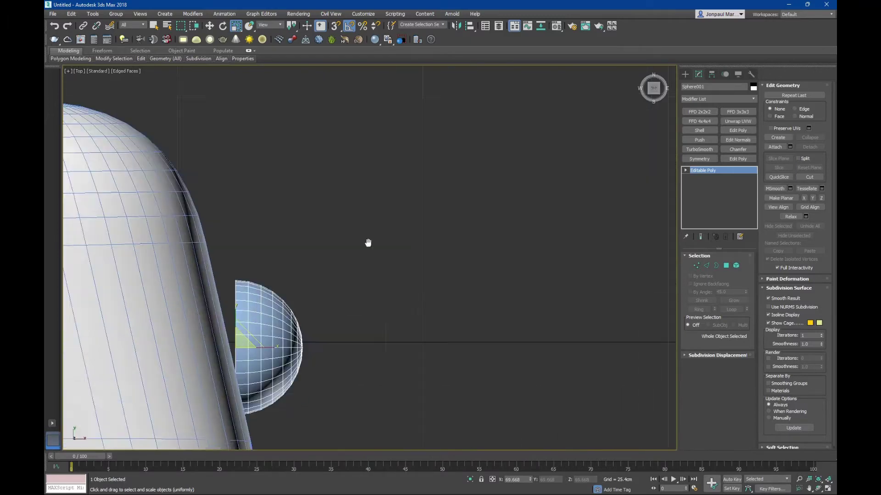
pyautogui.scroll(2, 367, 242)
pyautogui.press('r')
pyautogui.scroll(2, 397, 219)
pyautogui.press('e')
pyautogui.moveTo(395, 257); pyautogui.dragTo(398, 275)
pyautogui.scroll(-5, 408, 275)
pyautogui.press('w')
# Step: Set the angle snap step to 5° in Grid and Snap Settings
pyautogui.scroll(3, 406, 251)
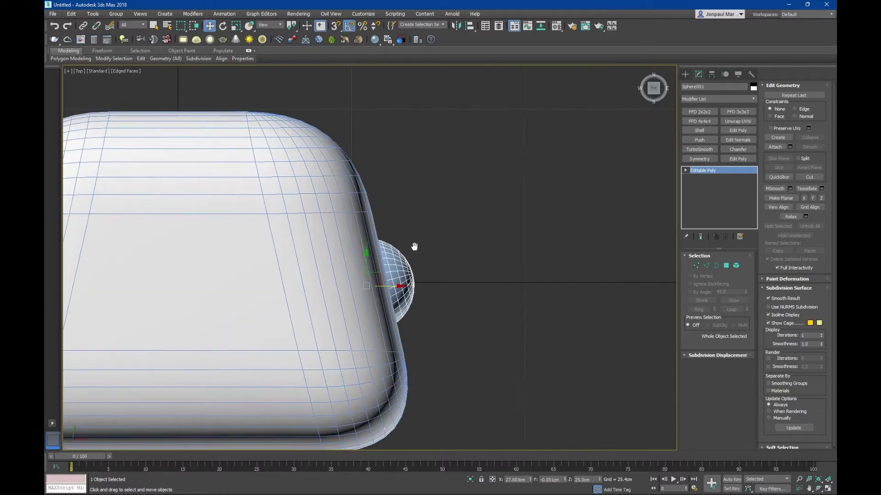
pyautogui.rightClick(349, 26)
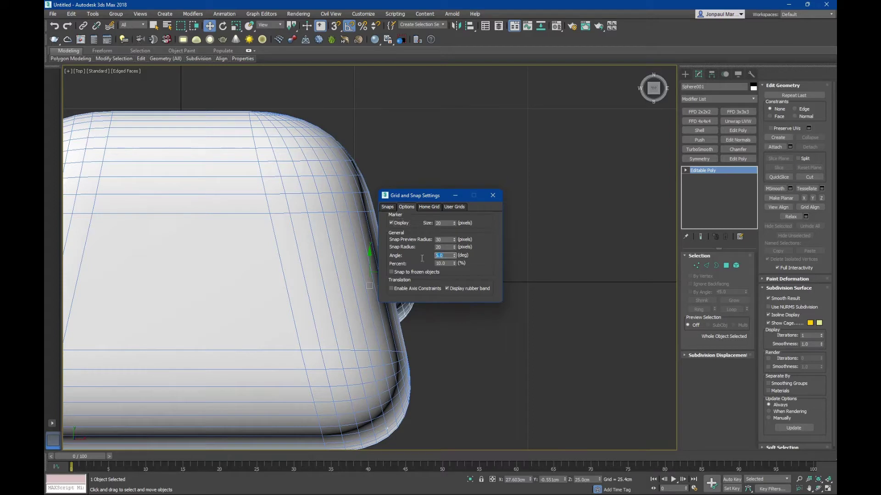
pyautogui.click(493, 195)
# Step: Tilt the ear dome to about -13° so it follows the head's sloping side
pyautogui.press('e')
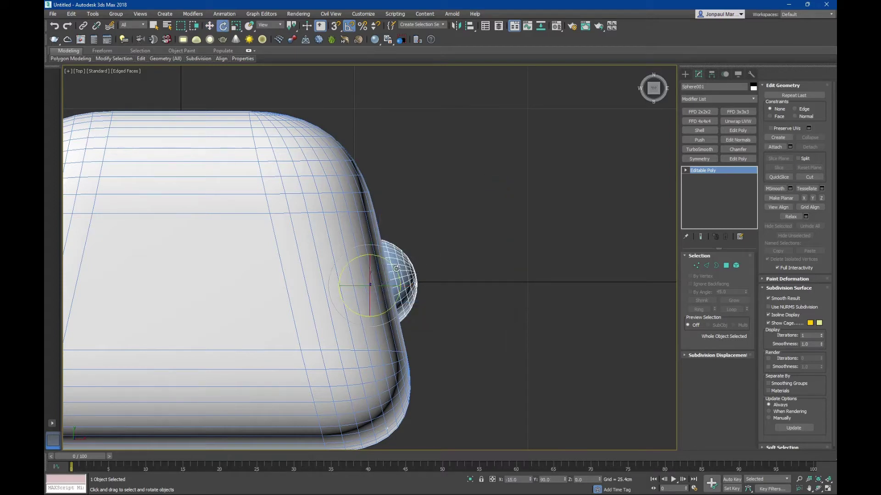
pyautogui.moveTo(397, 269); pyautogui.dragTo(397, 269)
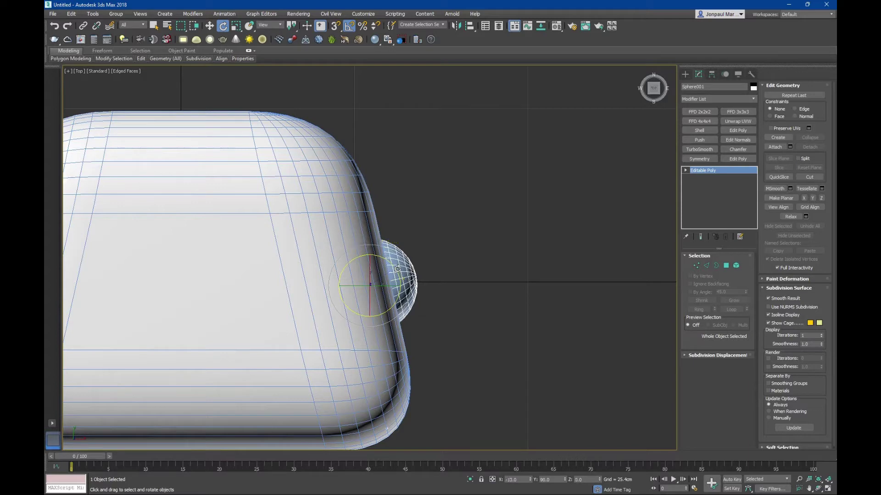
pyautogui.rightClick(349, 26)
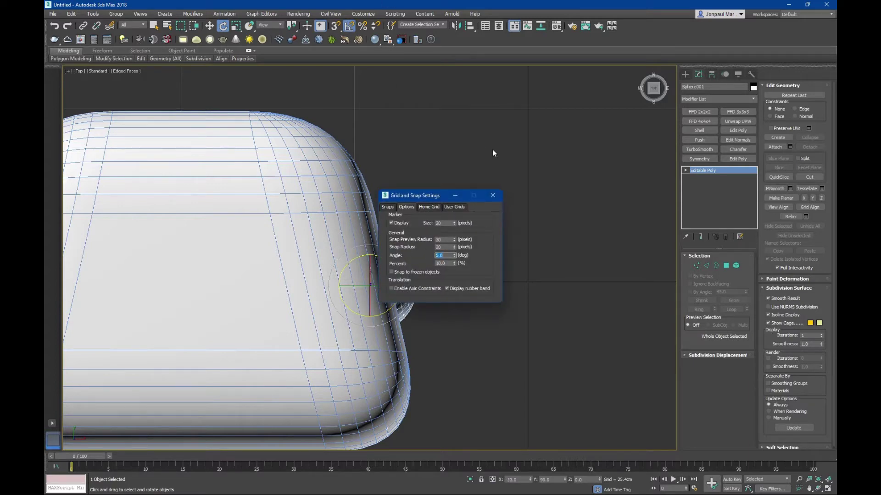
pyautogui.click(493, 195)
pyautogui.scroll(3, 394, 266)
pyautogui.scroll(1, 395, 266)
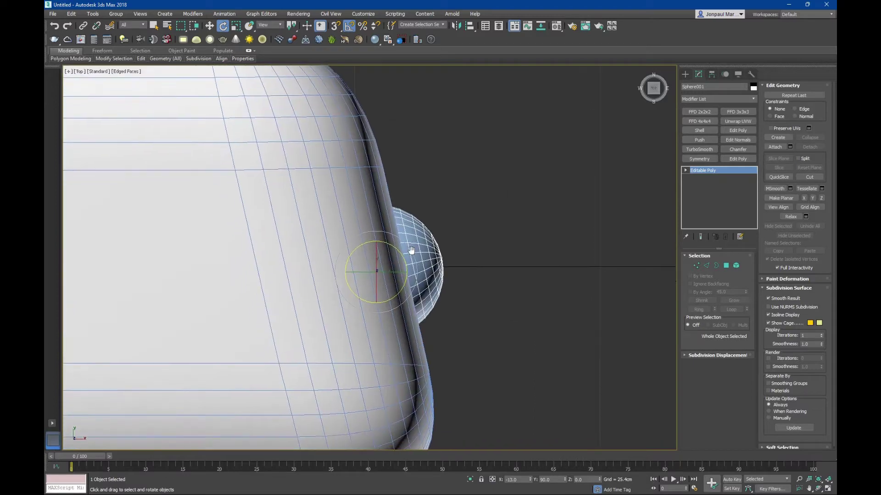
pyautogui.scroll(-3, 412, 251)
pyautogui.scroll(-2, 412, 250)
pyautogui.press('q')
pyautogui.click(442, 275)
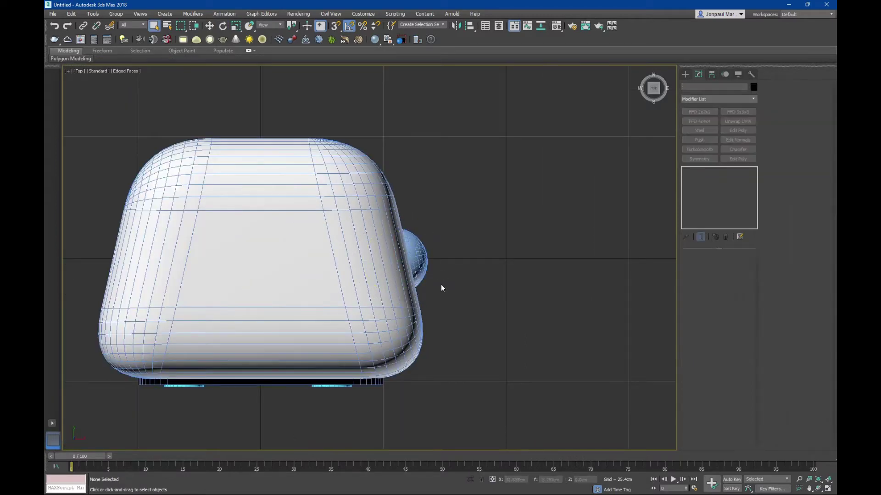
pyautogui.scroll(-2, 441, 285)
pyautogui.press('p')
pyautogui.scroll(2, 431, 275)
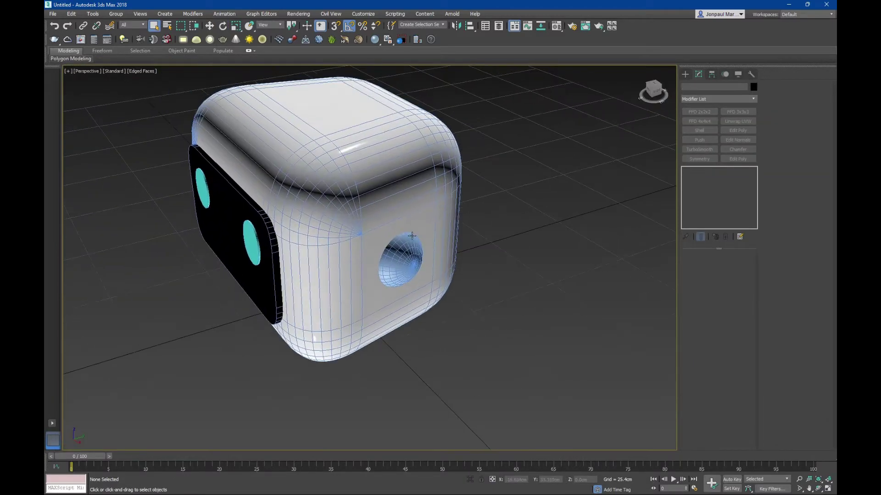
pyautogui.press('F4')
pyautogui.scroll(3, 432, 267)
pyautogui.scroll(-3, 432, 268)
pyautogui.moveTo(427, 210)
pyautogui.keyDown('alt'); pyautogui.mouseDown(button='middle')
pyautogui.moveTo(399, 246)
pyautogui.moveTo(413, 256)
pyautogui.moveTo(458, 269)
pyautogui.moveTo(505, 242)
pyautogui.moveTo(459, 241)
pyautogui.mouseUp(button='middle'); pyautogui.keyUp('alt')
pyautogui.scroll(2, 440, 275)
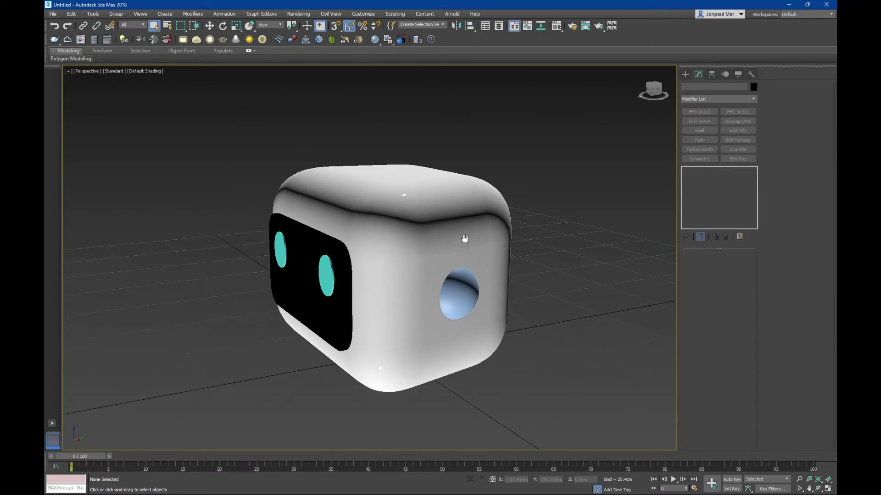
pyautogui.scroll(-2, 459, 242)
pyautogui.moveTo(400, 246); pyautogui.dragTo(450, 246, button='middle')
pyautogui.press('m')
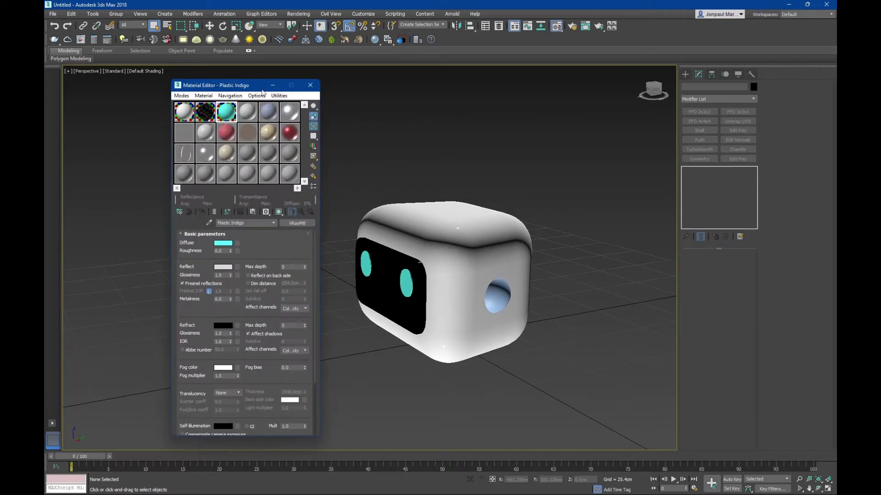
pyautogui.click(317, 83)
pyautogui.scroll(-4, 465, 279)
pyautogui.press('t')
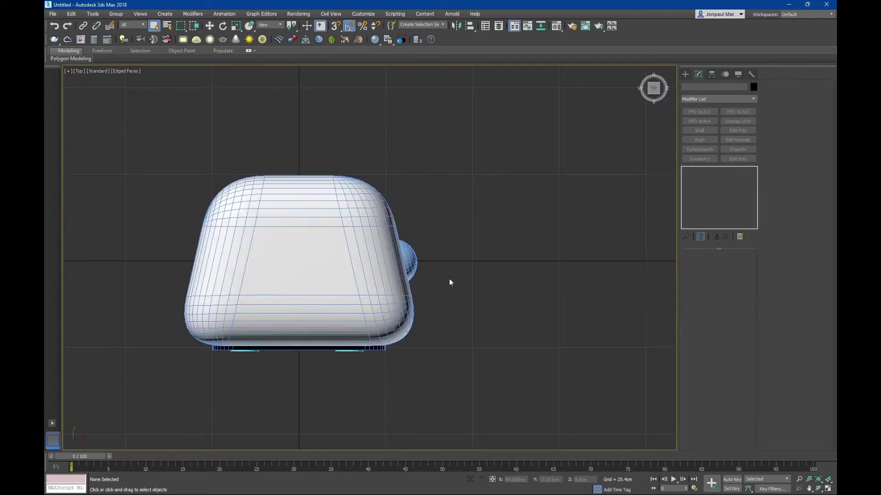
pyautogui.scroll(2, 414, 260)
pyautogui.moveTo(414, 260); pyautogui.dragTo(490, 261, button='middle')
pyautogui.click(466, 262)
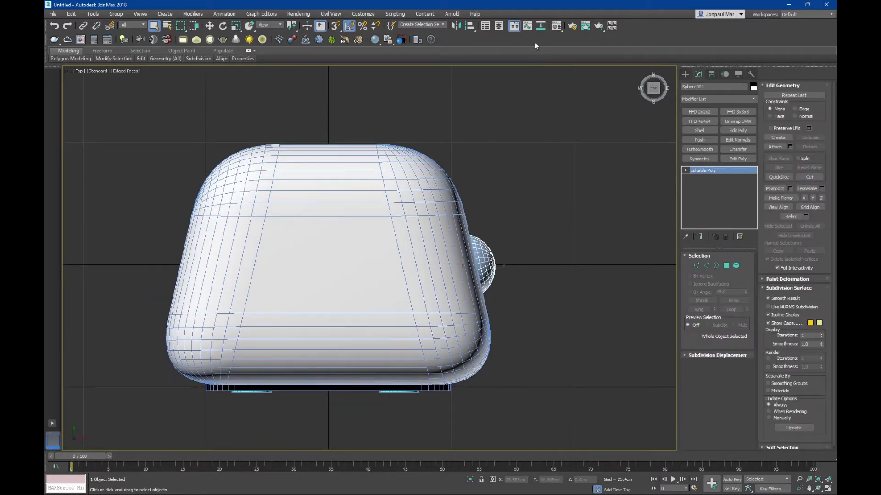
# Step: Make a mirrored copy of the ear sphere with the Mirror tool
pyautogui.click(456, 27)
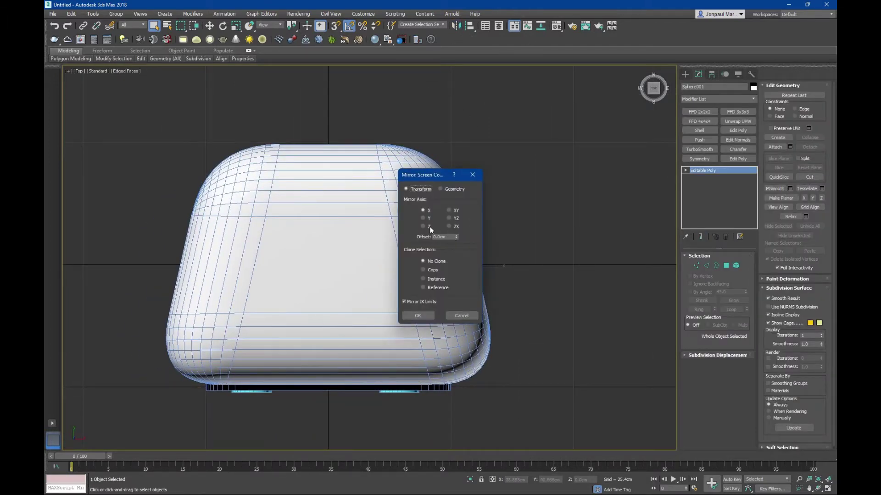
pyautogui.moveTo(433, 176); pyautogui.dragTo(294, 179)
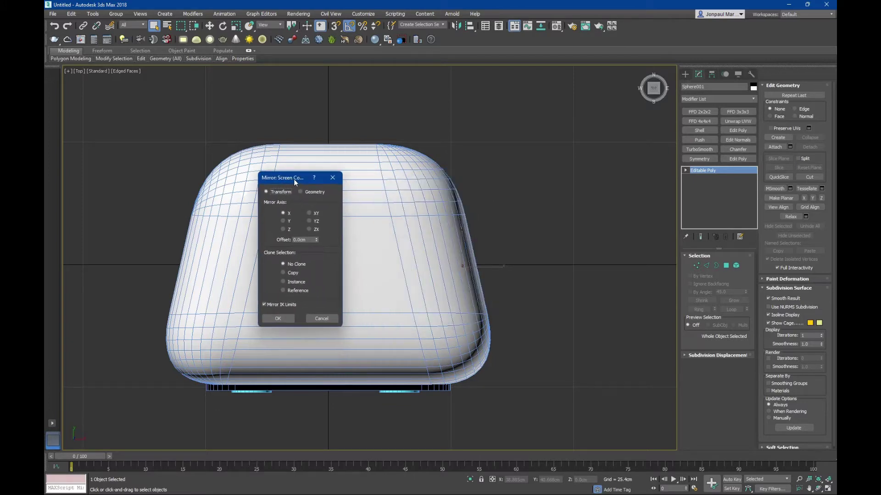
pyautogui.click(321, 318)
pyautogui.moveTo(394, 268); pyautogui.dragTo(406, 276, button='middle')
pyautogui.press('F4')
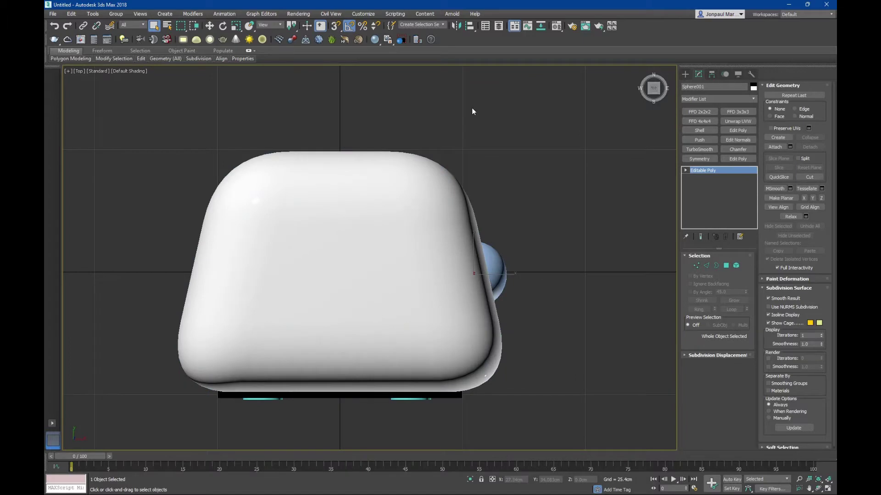
pyautogui.press('F3')
pyautogui.click(456, 26)
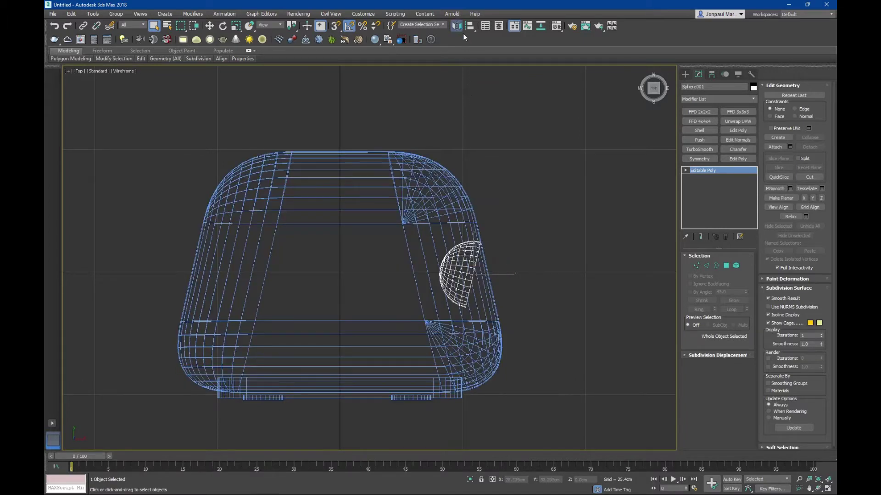
pyautogui.moveTo(440, 175); pyautogui.dragTo(290, 173)
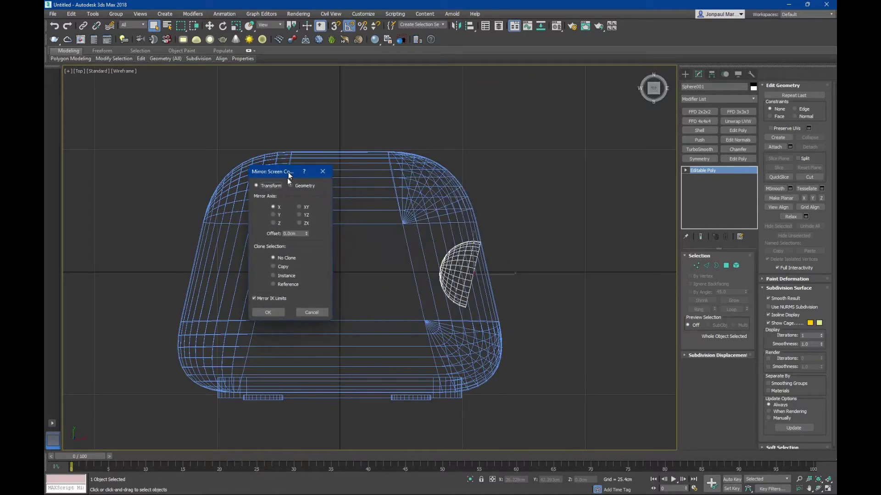
pyautogui.click(282, 269)
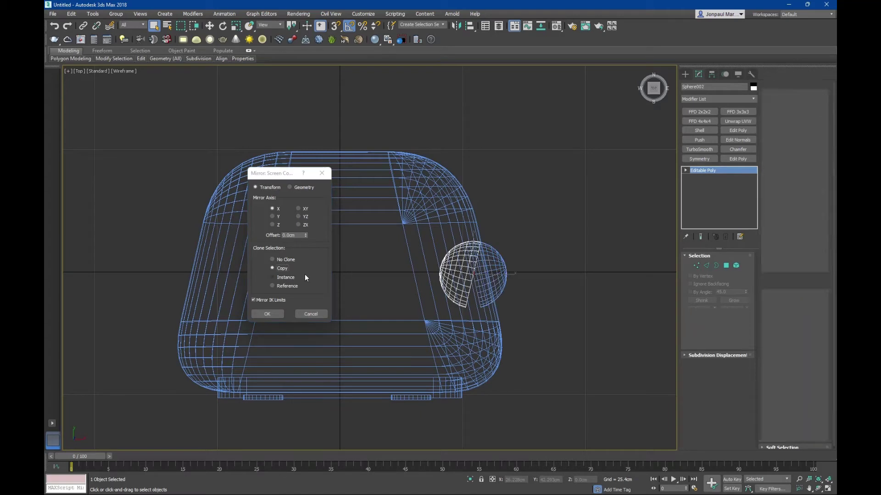
pyautogui.click(275, 313)
# Step: Move the copied sphere along X onto the head's left side
pyautogui.press('w')
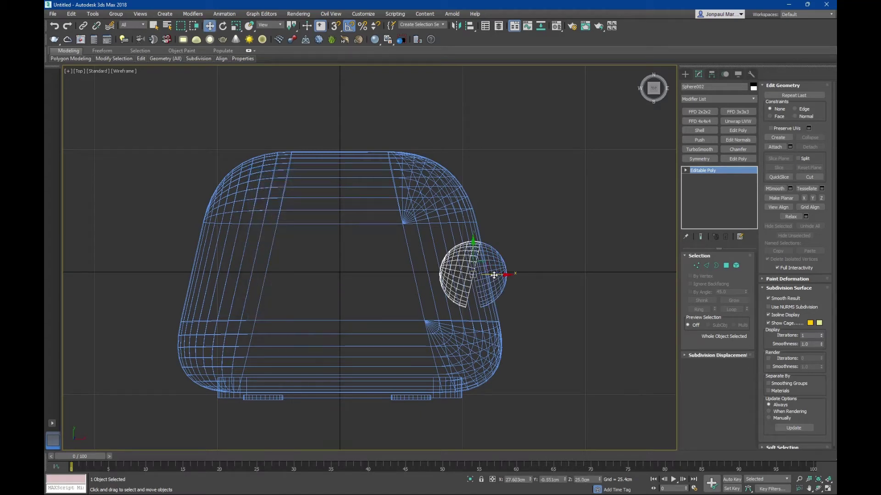
pyautogui.moveTo(508, 274); pyautogui.dragTo(226, 240)
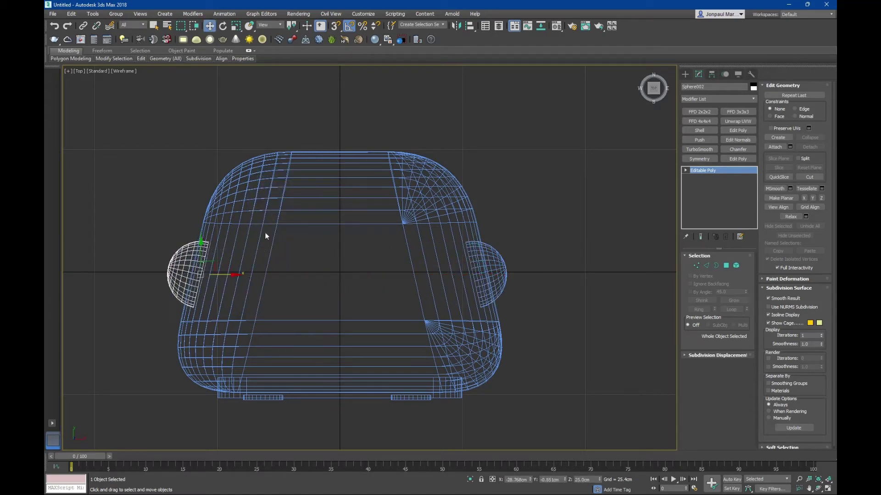
pyautogui.moveTo(265, 232)
pyautogui.mouseDown(button='middle')
pyautogui.moveTo(324, 240)
pyautogui.moveTo(321, 266)
pyautogui.mouseUp(button='middle')
pyautogui.press('F3')
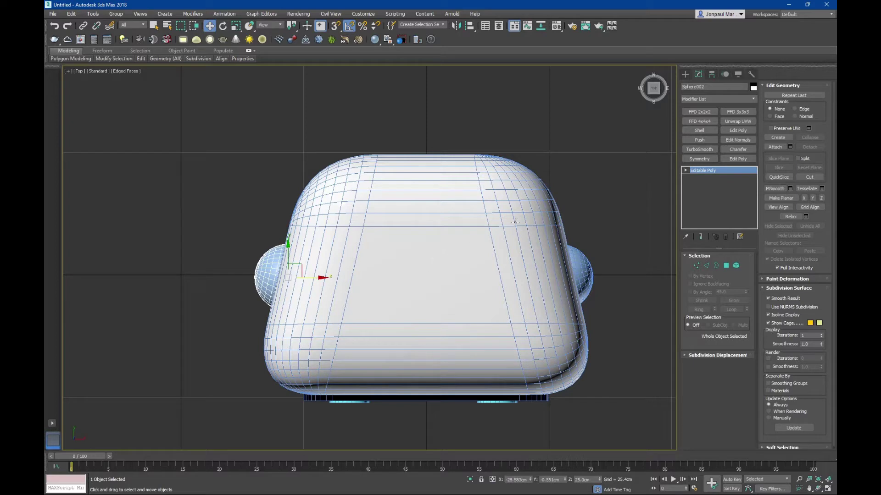
# Step: Select Sphere002 and nudge it slightly right along X against the head
pyautogui.click(574, 211)
pyautogui.press('q')
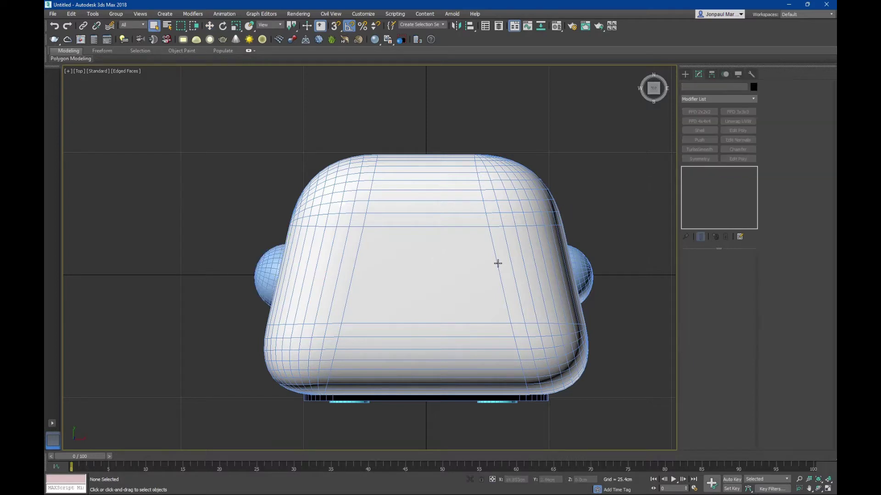
pyautogui.press('F4')
pyautogui.click(248, 270)
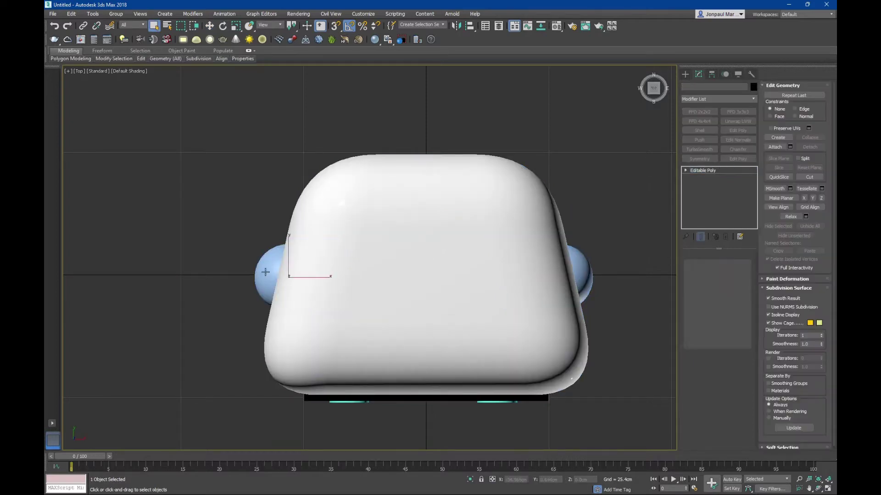
pyautogui.press('w')
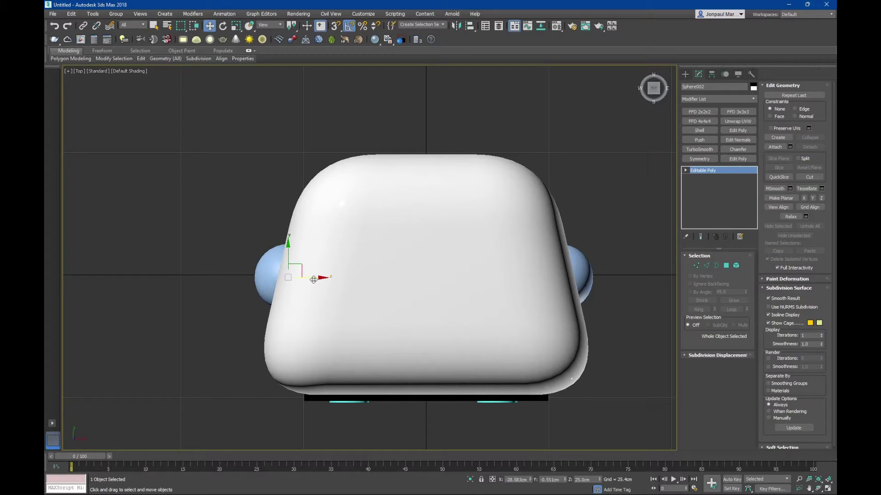
pyautogui.press('F4')
pyautogui.moveTo(313, 279); pyautogui.dragTo(317, 279)
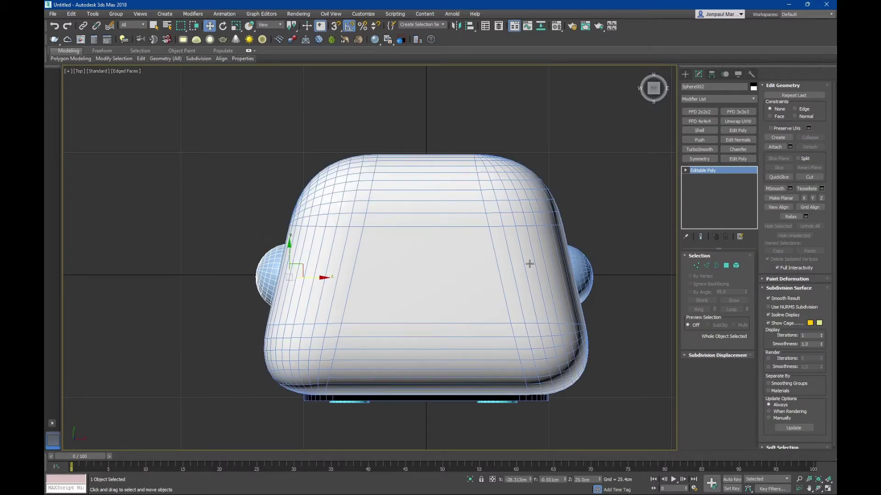
pyautogui.scroll(3, 528, 262)
pyautogui.scroll(3, 576, 259)
pyautogui.scroll(2, 578, 262)
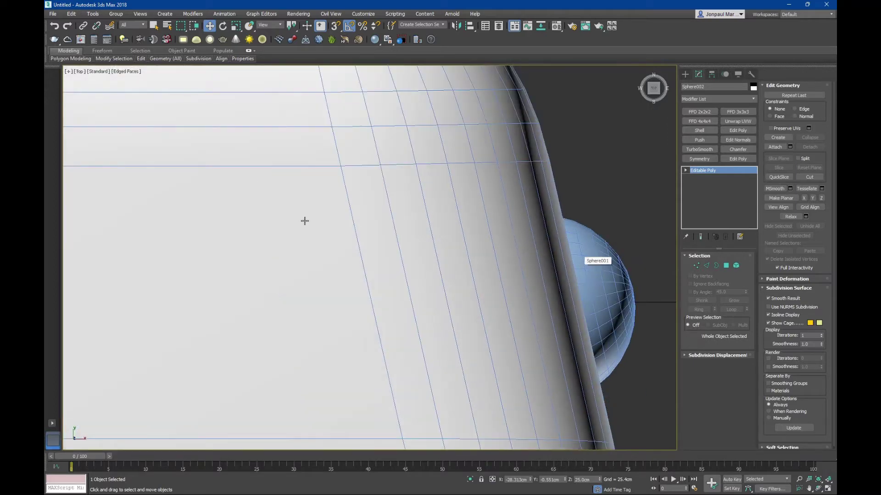
pyautogui.press('z')
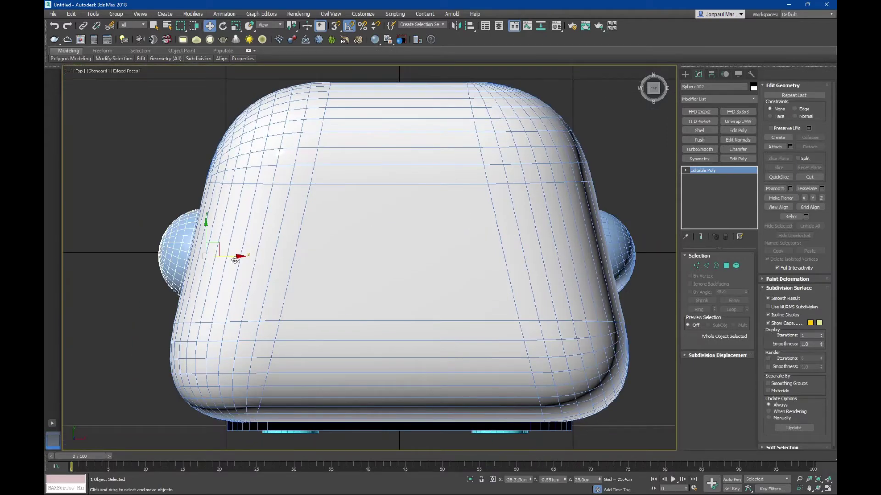
pyautogui.moveTo(235, 260); pyautogui.dragTo(240, 259)
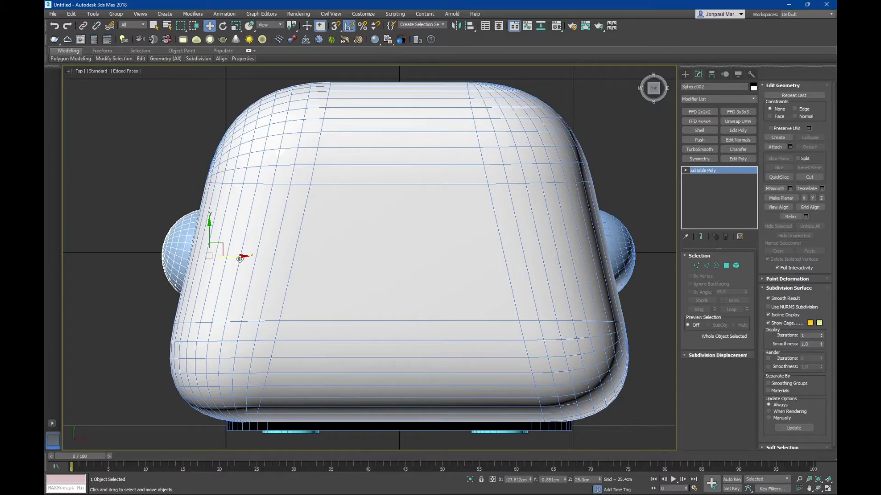
# Step: Switch to the Perspective view and select the head box Box001
pyautogui.press('q')
pyautogui.hotkey('ctrl', 'd')
pyautogui.scroll(-3, 514, 239)
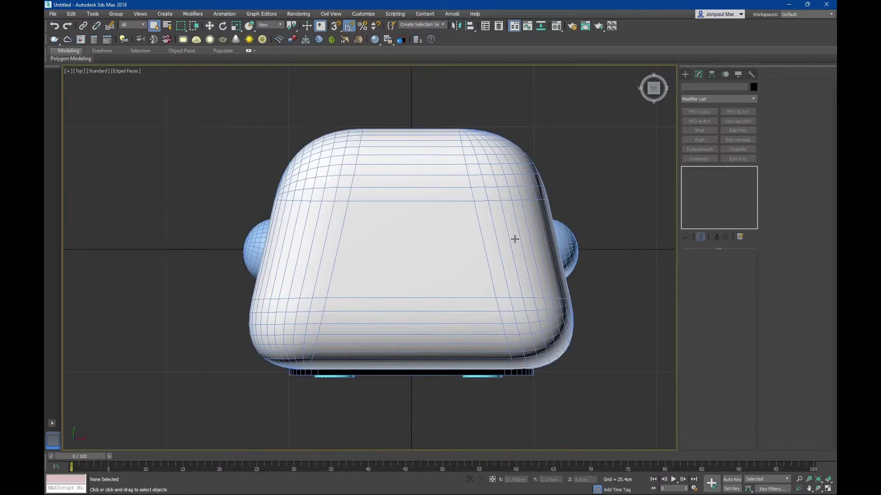
pyautogui.press('p')
pyautogui.scroll(5, 515, 239)
pyautogui.moveTo(514, 239)
pyautogui.keyDown('alt'); pyautogui.mouseDown(button='middle')
pyautogui.moveTo(547, 227)
pyautogui.moveTo(425, 249)
pyautogui.mouseUp(button='middle'); pyautogui.keyUp('alt')
pyautogui.click(305, 234)
pyautogui.moveTo(306, 234)
pyautogui.keyDown('alt'); pyautogui.mouseDown(button='middle')
pyautogui.moveTo(326, 326)
pyautogui.moveTo(383, 254)
pyautogui.mouseUp(button='middle'); pyautogui.keyUp('alt')
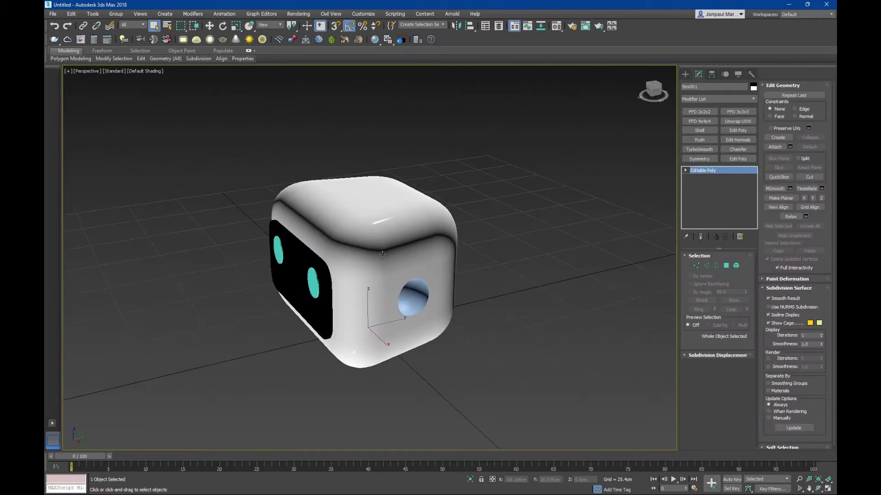
pyautogui.press('F4')
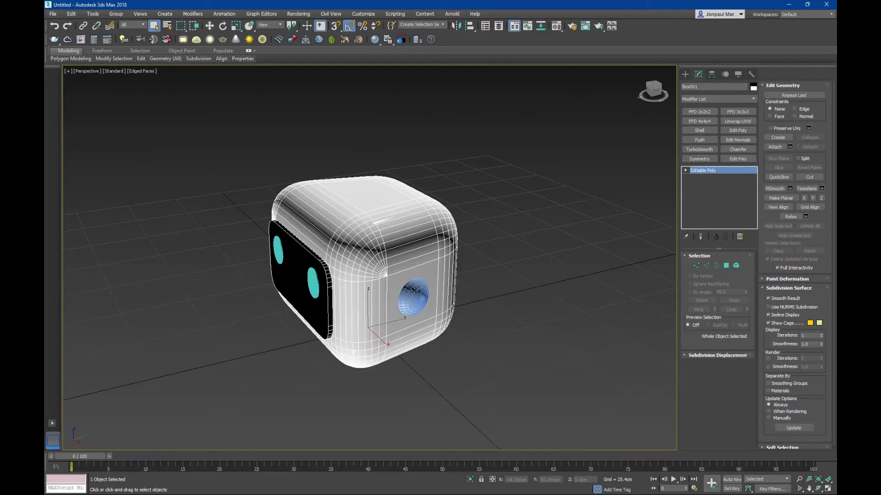
# Step: Name an empty material slot 'Plastic Blue' and make it a VRayMtl
pyautogui.press('m')
pyautogui.click(248, 112)
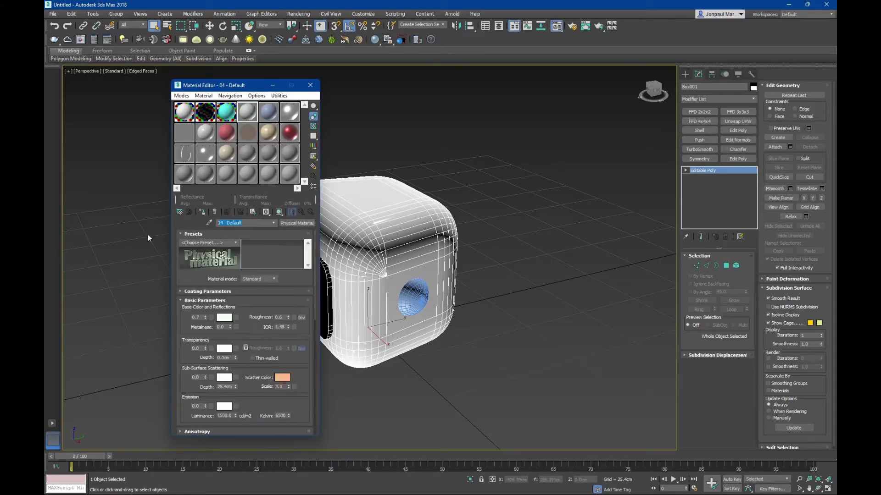
pyautogui.write('Plastic Blue')
pyautogui.click(313, 223)
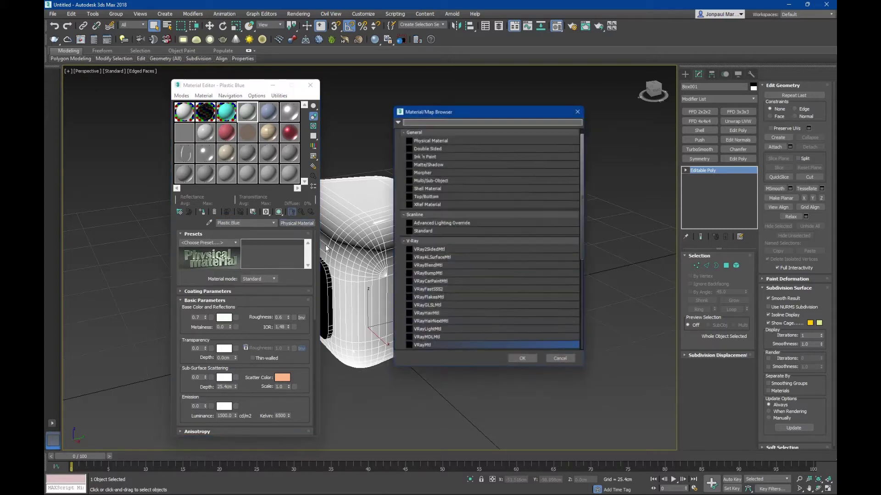
pyautogui.click(528, 364)
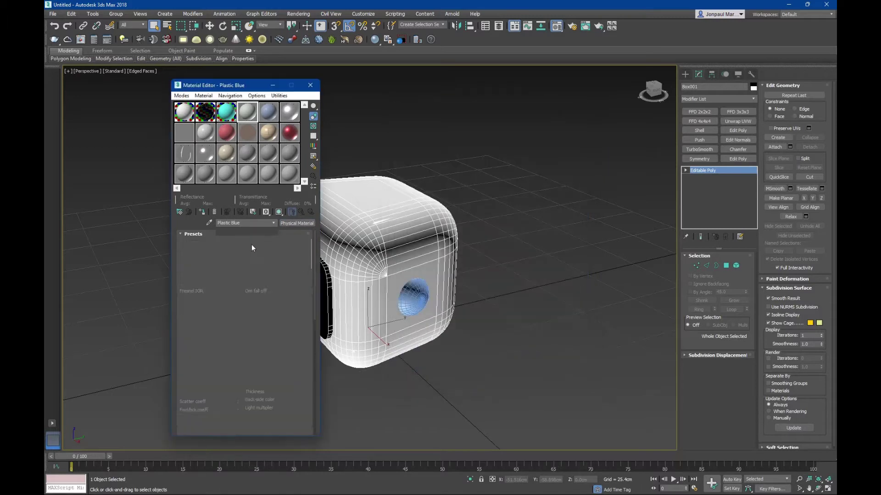
# Step: Give it a deep blue diffuse colour and a grey 158 reflection
pyautogui.click(220, 245)
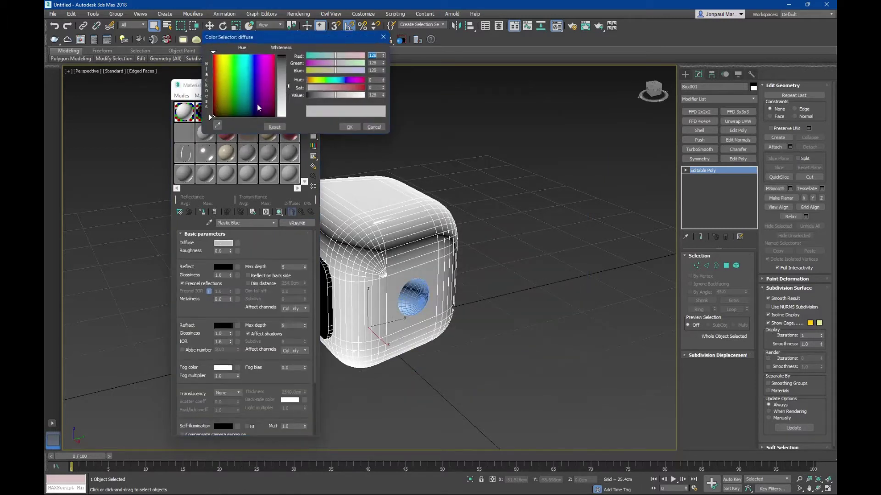
pyautogui.moveTo(253, 65); pyautogui.dragTo(254, 58)
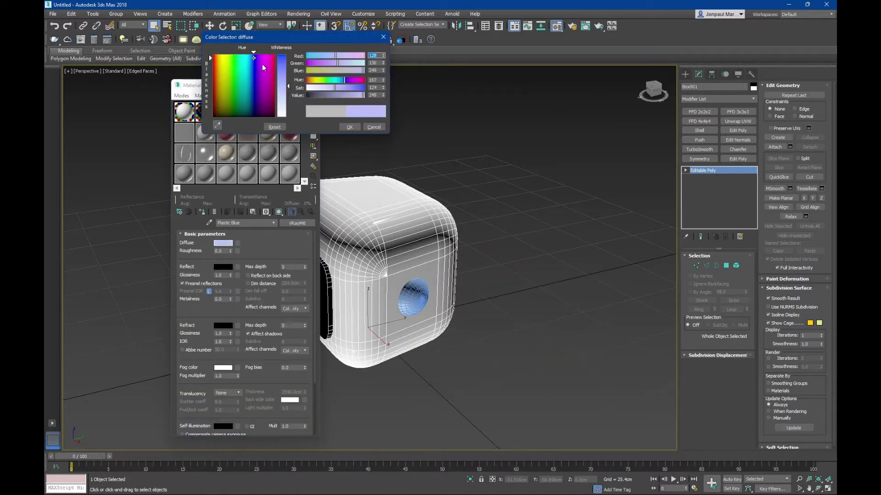
pyautogui.moveTo(308, 55); pyautogui.dragTo(296, 55)
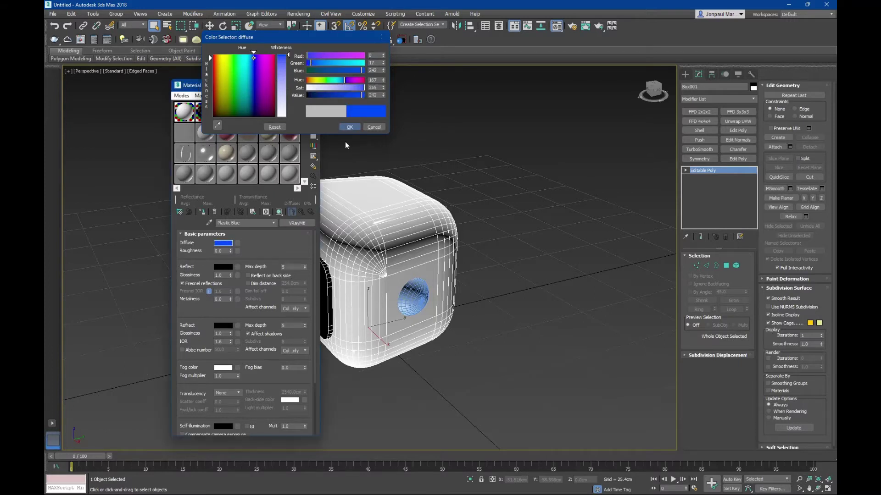
pyautogui.click(350, 127)
pyautogui.click(223, 267)
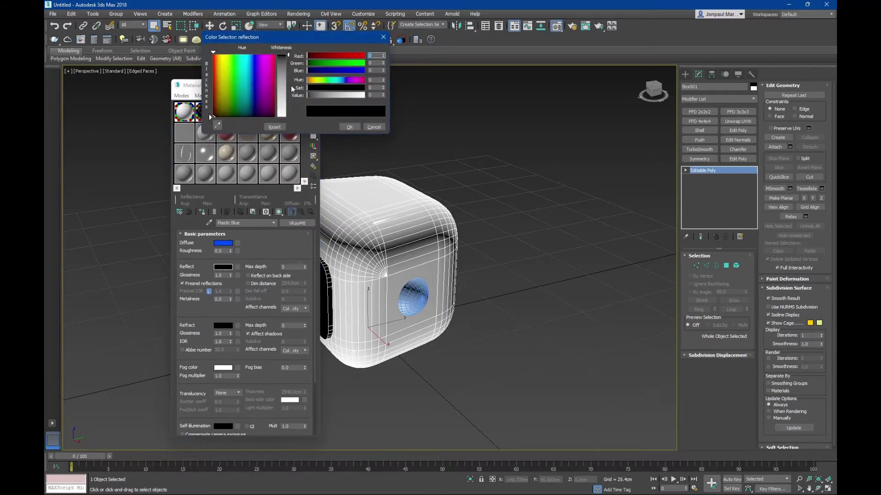
pyautogui.moveTo(307, 95); pyautogui.dragTo(341, 95)
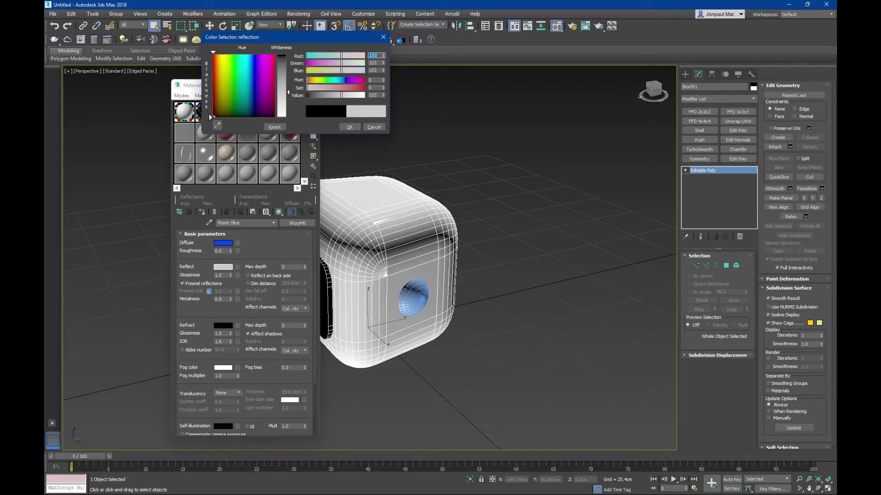
pyautogui.moveTo(286, 105); pyautogui.dragTo(284, 99)
pyautogui.click(358, 126)
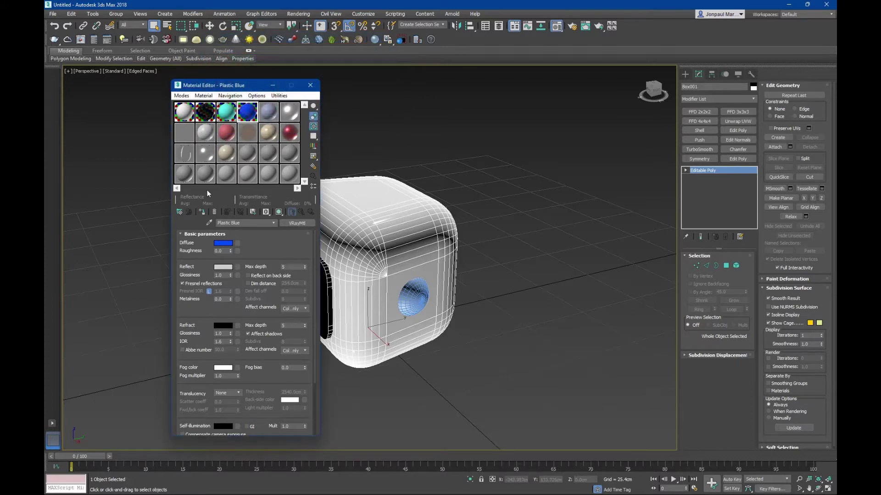
# Step: Select the ear sphere and assign it the Plastic Blue material
pyautogui.click(202, 213)
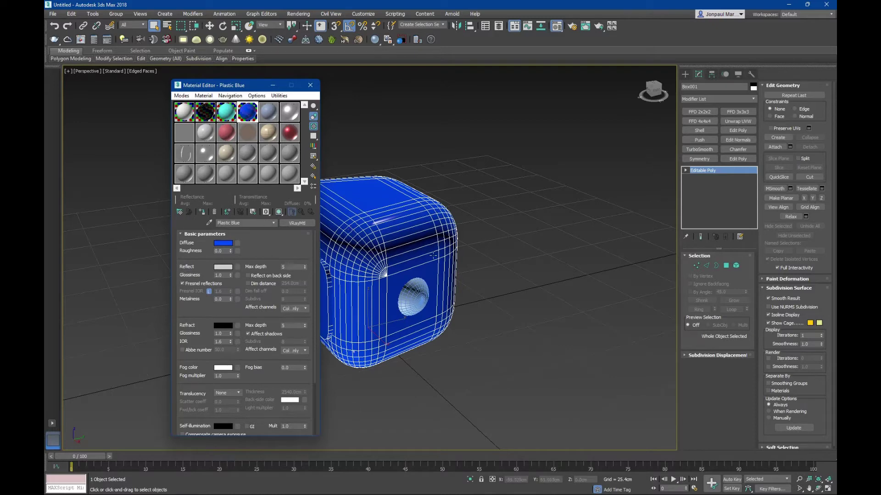
pyautogui.click(415, 294)
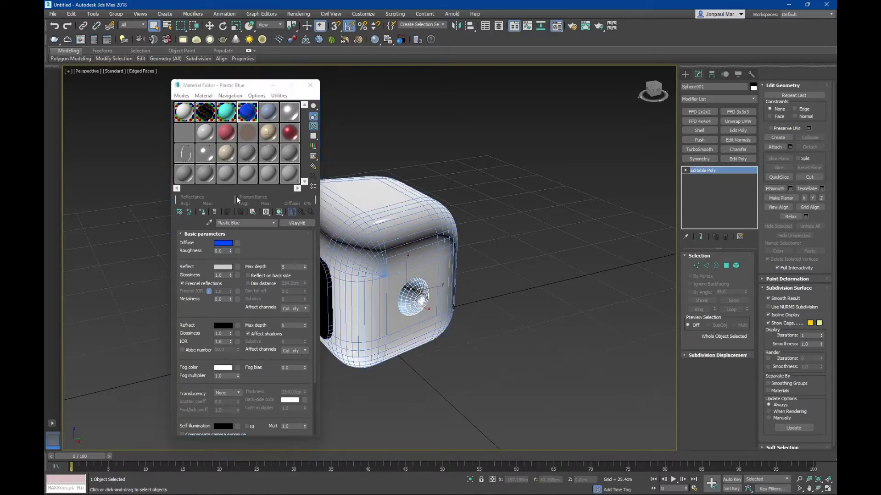
pyautogui.moveTo(418, 229)
pyautogui.keyDown('alt'); pyautogui.mouseDown(button='middle')
pyautogui.moveTo(570, 236)
pyautogui.moveTo(633, 216)
pyautogui.mouseUp(button='middle'); pyautogui.keyUp('alt')
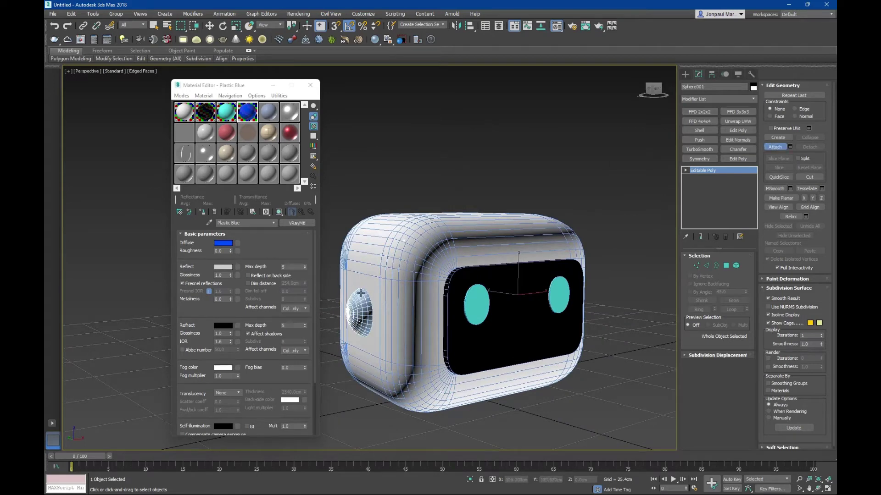
pyautogui.press('w')
pyautogui.keyDown('alt'); pyautogui.moveTo(371, 272); pyautogui.dragTo(335, 300, button='middle'); pyautogui.keyUp('alt')
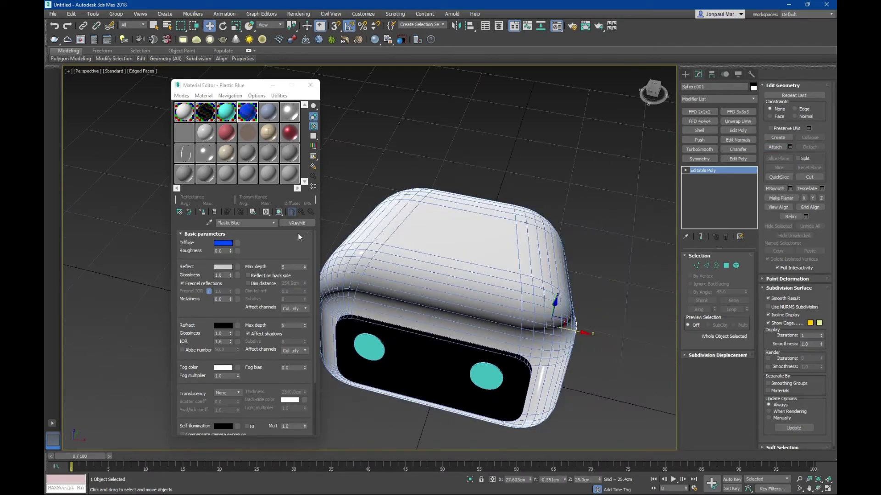
pyautogui.click(202, 212)
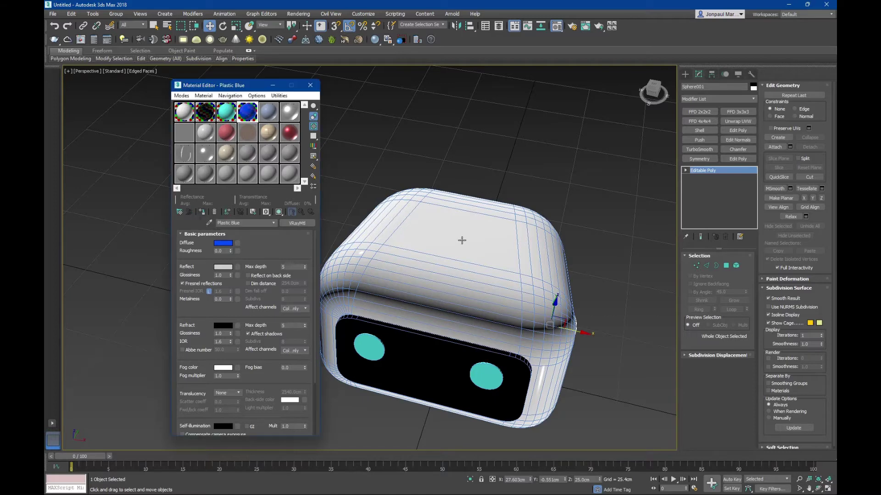
pyautogui.moveTo(610, 274)
pyautogui.keyDown('alt'); pyautogui.mouseDown(button='middle')
pyautogui.moveTo(573, 247)
pyautogui.moveTo(568, 256)
pyautogui.moveTo(573, 243)
pyautogui.mouseUp(button='middle'); pyautogui.keyUp('alt')
# Step: Clear the selection and reselect the blue ear sphere
pyautogui.click(590, 266)
pyautogui.scroll(-3, 573, 243)
pyautogui.press('F4')
pyautogui.press('q')
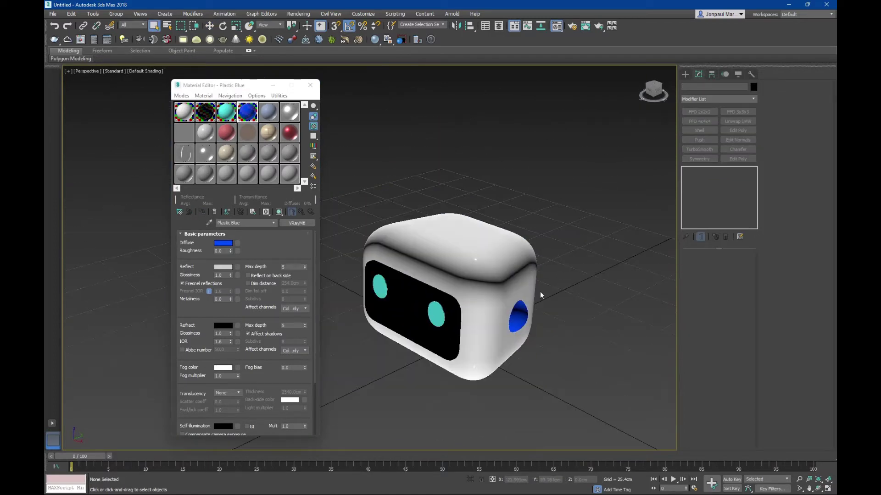
pyautogui.click(519, 317)
pyautogui.keyDown('alt'); pyautogui.moveTo(519, 316); pyautogui.dragTo(545, 299, button='middle'); pyautogui.keyUp('alt')
# Step: Turn on Affect Pivot Only for the ear in the Hierarchy panel
pyautogui.click(711, 74)
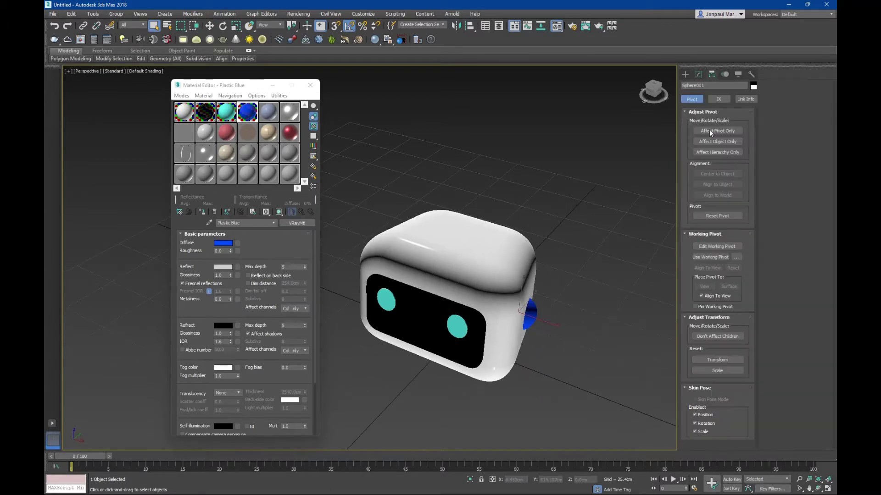
pyautogui.click(710, 131)
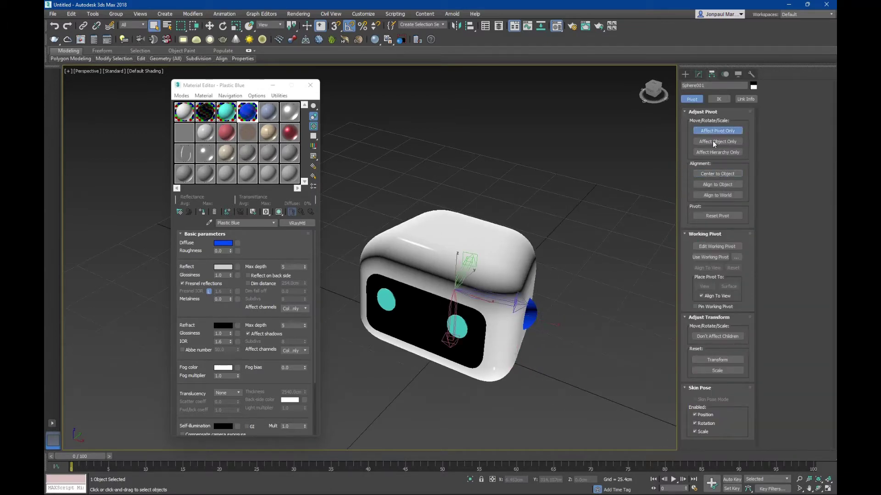
pyautogui.click(698, 74)
pyautogui.moveTo(615, 159)
pyautogui.keyDown('alt'); pyautogui.mouseDown(button='middle')
pyautogui.moveTo(569, 125)
pyautogui.moveTo(643, 149)
pyautogui.moveTo(620, 175)
pyautogui.moveTo(629, 183)
pyautogui.moveTo(622, 202)
pyautogui.moveTo(524, 258)
pyautogui.mouseUp(button='middle'); pyautogui.keyUp('alt')
pyautogui.scroll(3, 524, 258)
pyautogui.scroll(3, 524, 258)
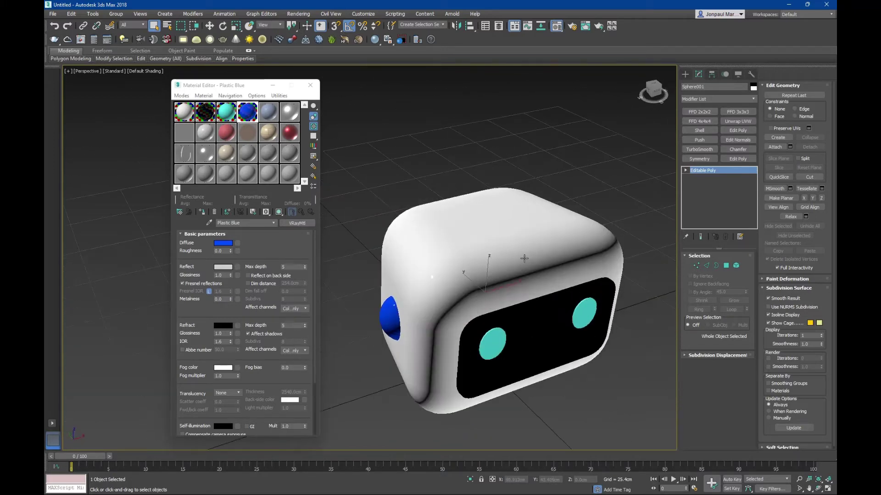
# Step: Attach the blue ear to the rounded head box Box001, confirming the Attach Options
pyautogui.click(524, 258)
pyautogui.press('F4')
pyautogui.keyDown('alt'); pyautogui.moveTo(490, 218); pyautogui.dragTo(509, 215, button='middle'); pyautogui.keyUp('alt')
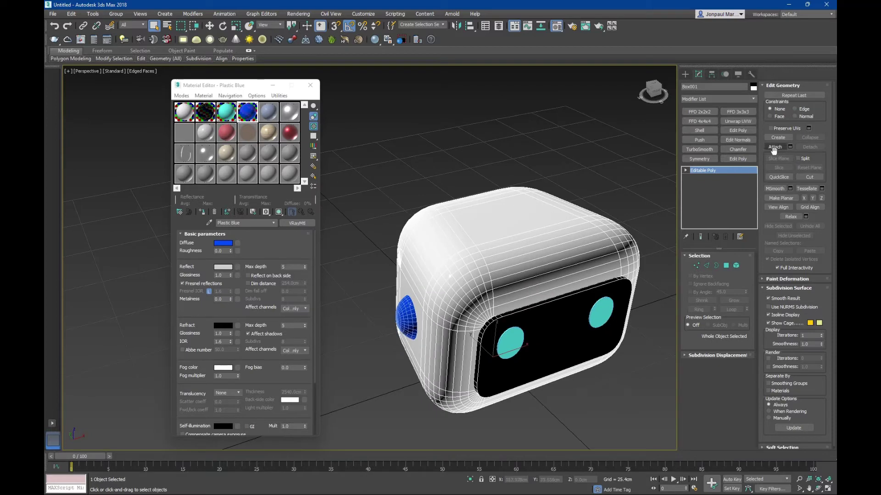
pyautogui.click(774, 146)
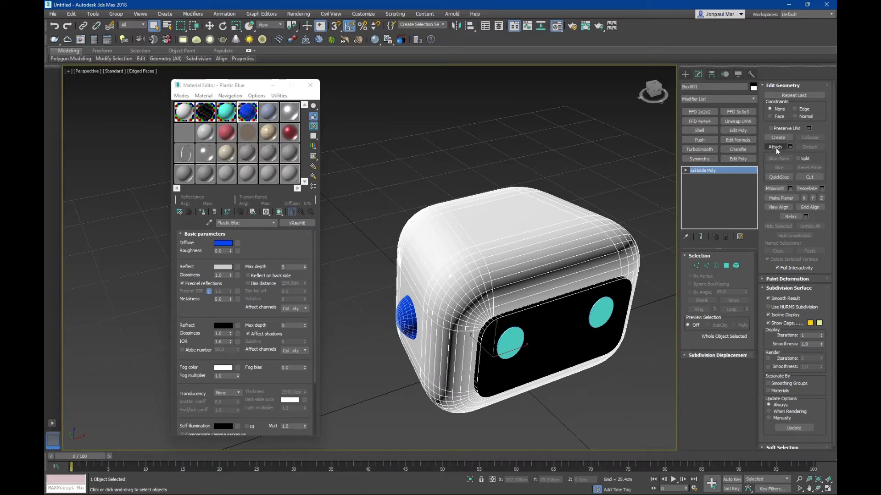
pyautogui.click(406, 317)
pyautogui.click(484, 240)
pyautogui.moveTo(483, 239)
pyautogui.keyDown('alt'); pyautogui.mouseDown(button='middle')
pyautogui.moveTo(542, 300)
pyautogui.moveTo(522, 225)
pyautogui.moveTo(550, 244)
pyautogui.moveTo(519, 247)
pyautogui.mouseUp(button='middle'); pyautogui.keyUp('alt')
pyautogui.press('F4')
# Step: Attach the cyan eyes to the head box as well, then end attach mode
pyautogui.scroll(-3, 522, 224)
pyautogui.scroll(5, 520, 248)
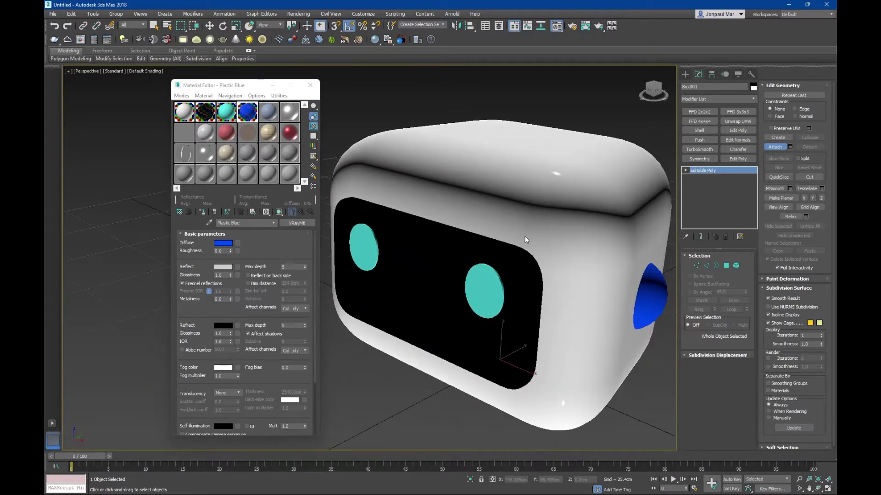
pyautogui.scroll(-4, 525, 239)
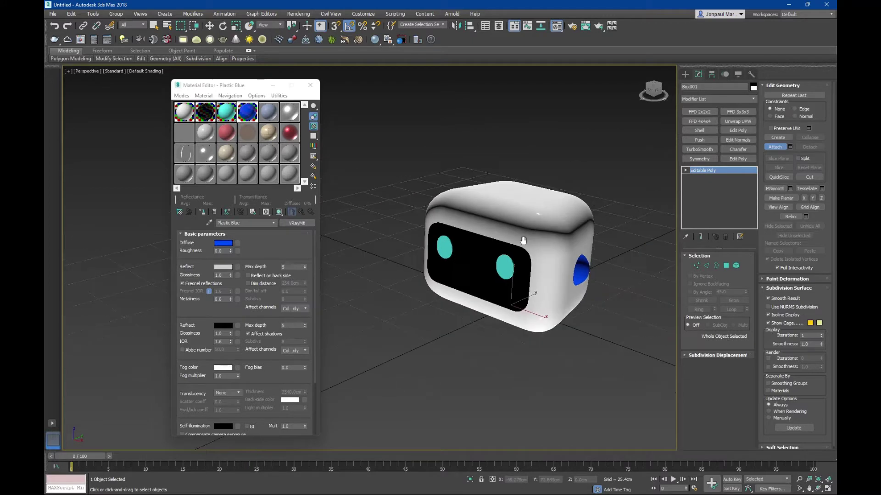
pyautogui.press('F4')
pyautogui.click(502, 273)
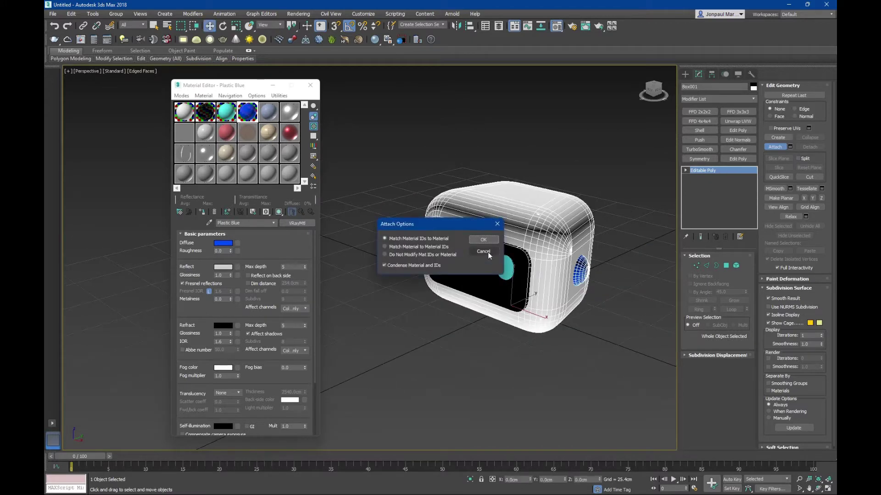
pyautogui.click(484, 240)
pyautogui.moveTo(512, 275)
pyautogui.mouseDown(button='middle')
pyautogui.moveTo(498, 279)
pyautogui.moveTo(492, 233)
pyautogui.moveTo(532, 207)
pyautogui.moveTo(515, 210)
pyautogui.mouseUp(button='middle')
pyautogui.press('w')
# Step: Close the Material Editor and return to plain selection with wireframe edges hidden
pyautogui.click(310, 85)
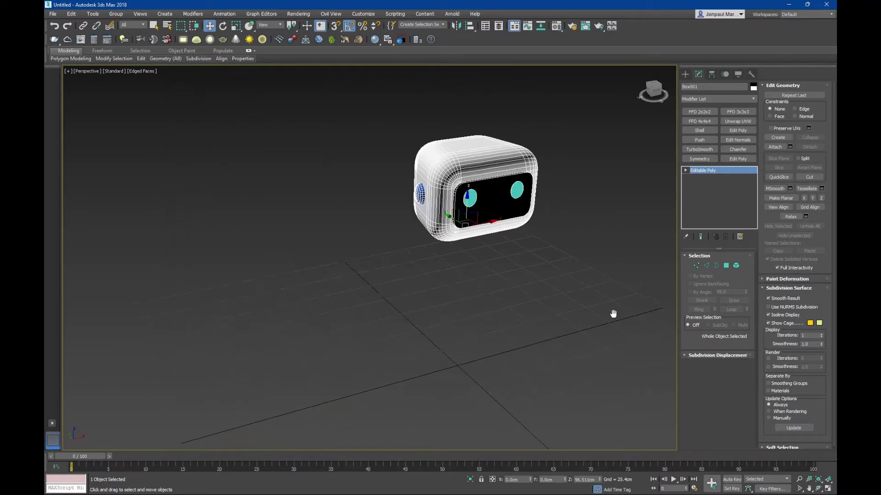
pyautogui.moveTo(613, 313)
pyautogui.keyDown('alt'); pyautogui.mouseDown(button='middle')
pyautogui.moveTo(565, 302)
pyautogui.moveTo(556, 250)
pyautogui.moveTo(578, 272)
pyautogui.moveTo(533, 259)
pyautogui.moveTo(466, 210)
pyautogui.moveTo(513, 246)
pyautogui.moveTo(508, 220)
pyautogui.mouseUp(button='middle'); pyautogui.keyUp('alt')
pyautogui.press('q')
pyautogui.press('F4')
# Step: Create a sphere of about 30 cm radius centred on the grid origin, Y position zeroed
pyautogui.click(533, 258)
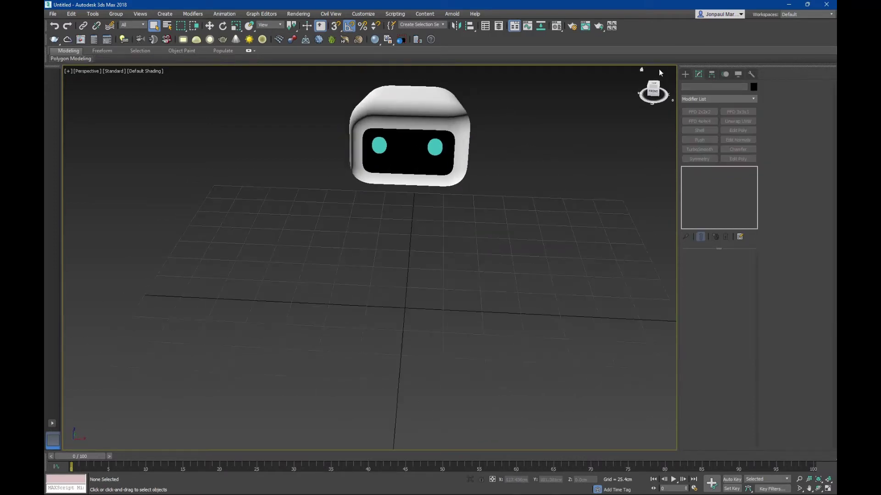
pyautogui.click(685, 75)
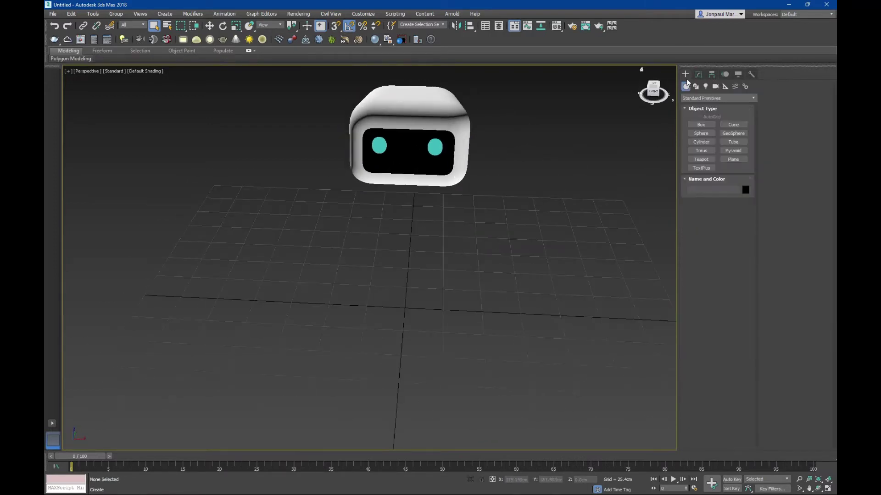
pyautogui.click(702, 133)
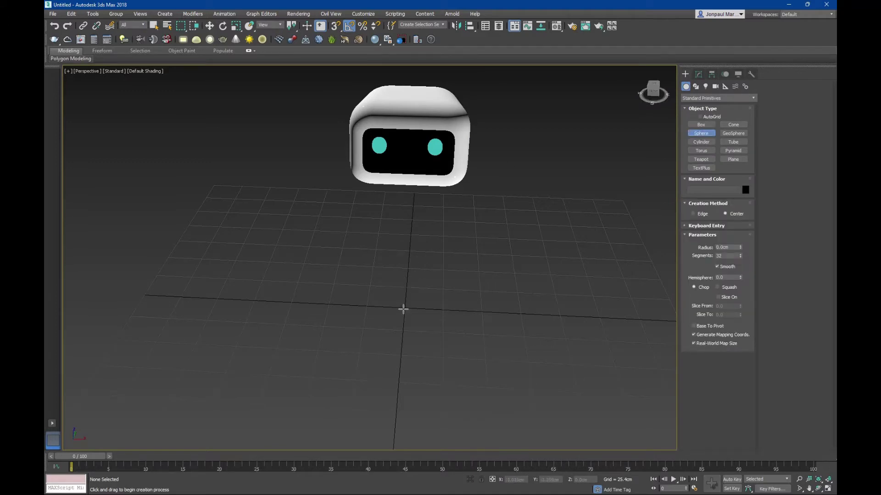
pyautogui.moveTo(405, 309); pyautogui.dragTo(431, 332)
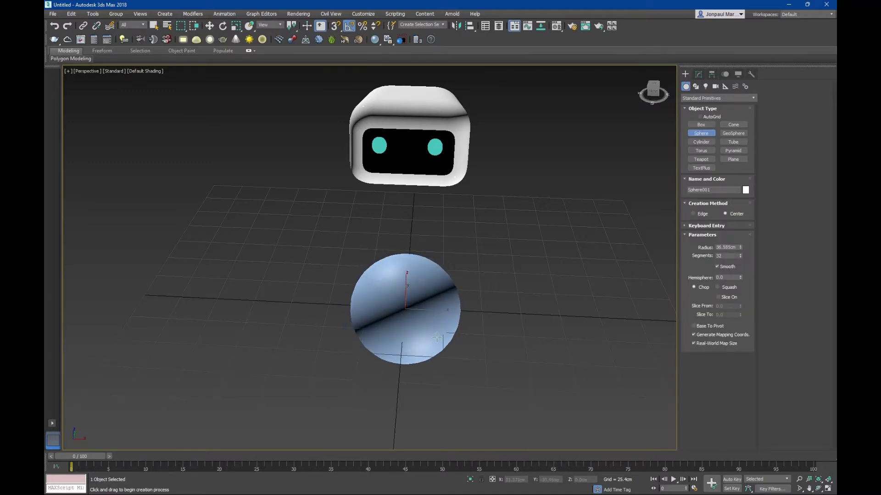
pyautogui.rightClick(537, 387)
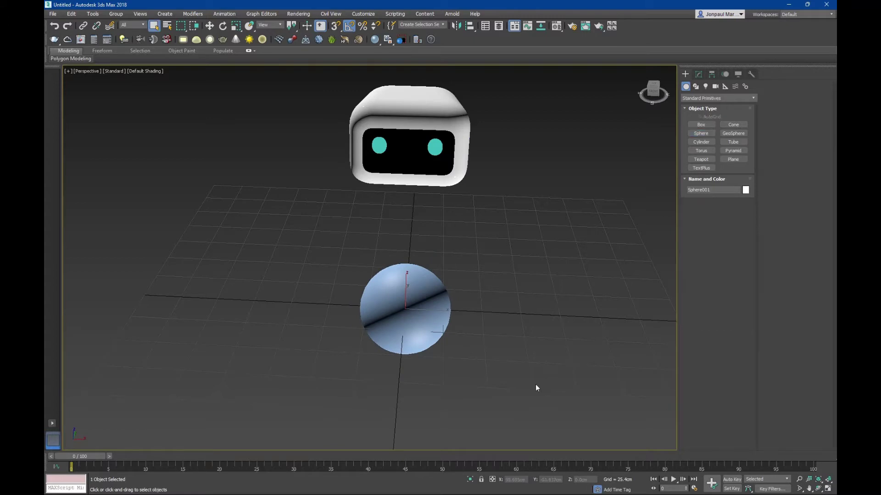
pyautogui.press('w')
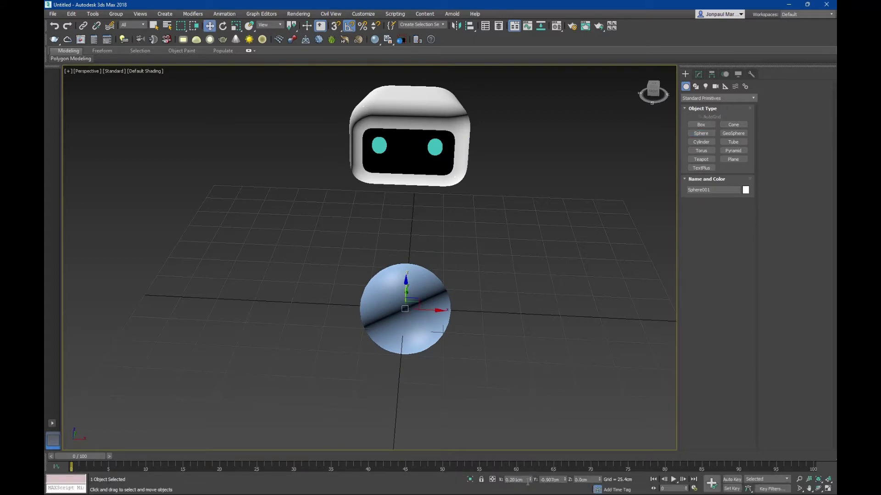
pyautogui.rightClick(564, 480)
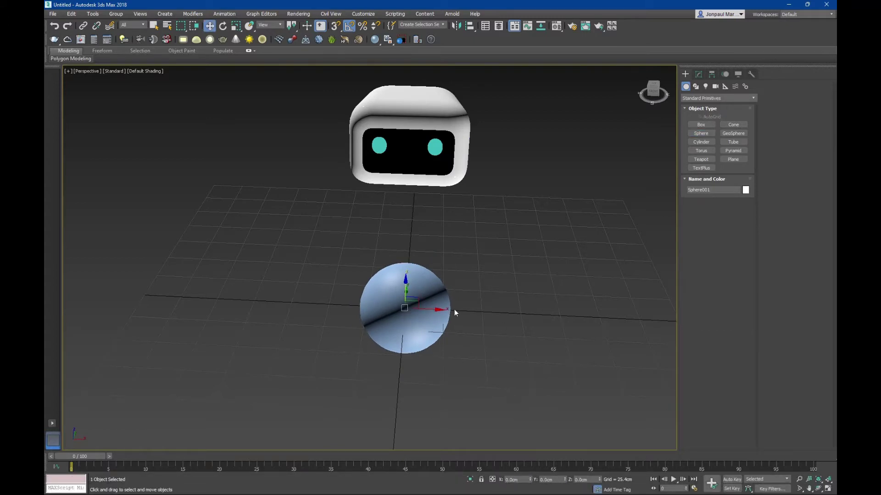
# Step: Convert Sphere001 to an editable poly
pyautogui.keyDown('alt'); pyautogui.moveTo(454, 309); pyautogui.dragTo(582, 195, button='middle'); pyautogui.keyUp('alt')
pyautogui.click(698, 73)
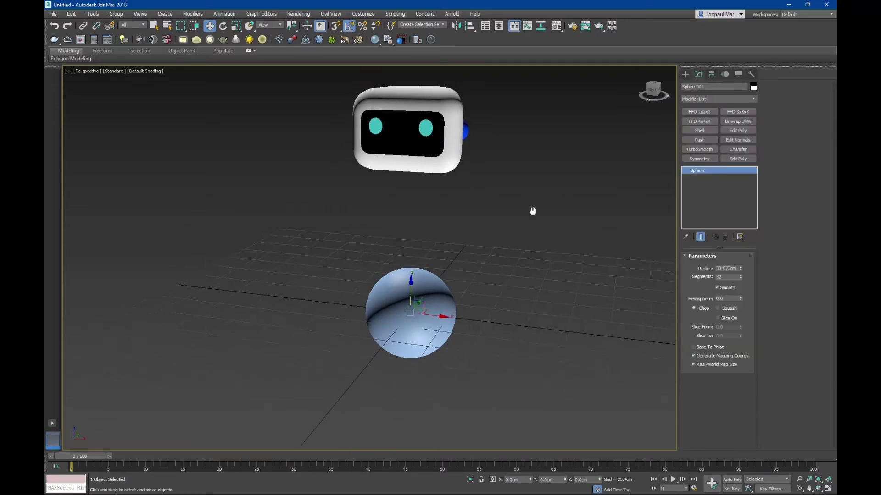
pyautogui.moveTo(533, 210); pyautogui.dragTo(543, 218, button='middle')
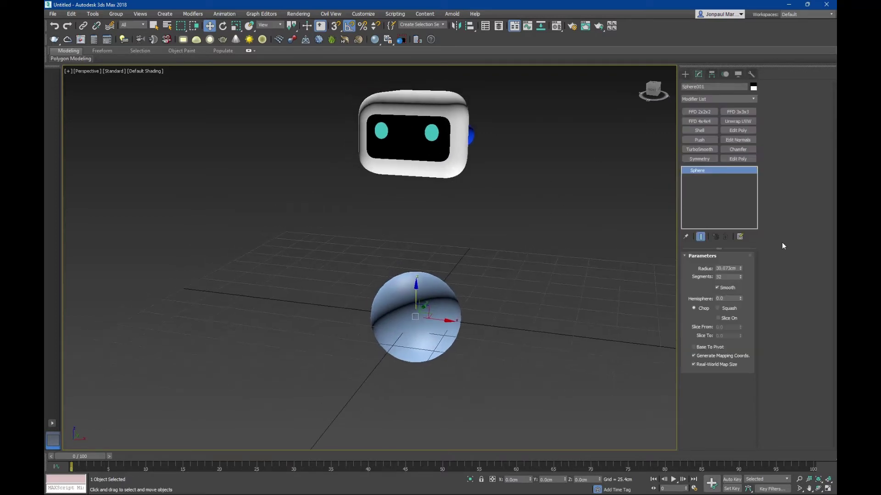
pyautogui.rightClick(712, 205)
pyautogui.click(727, 262)
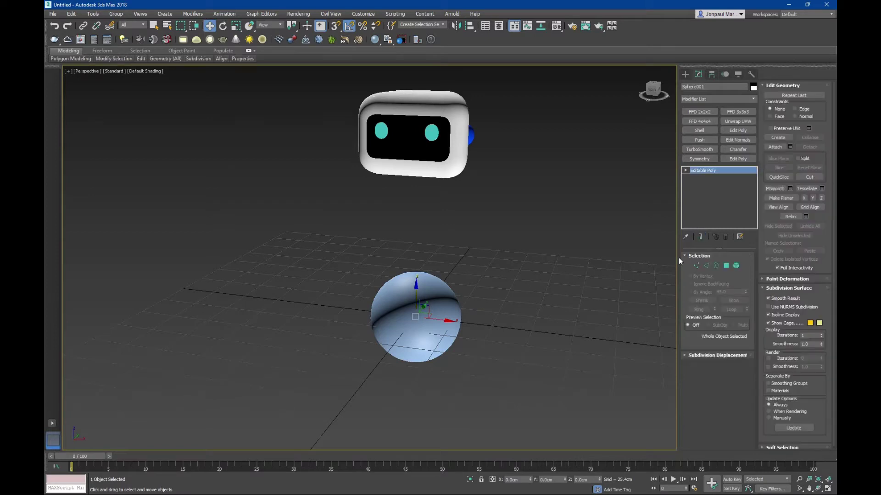
# Step: In Front view, move the sphere upward toward the robot head
pyautogui.press('f')
pyautogui.scroll(-3, 332, 247)
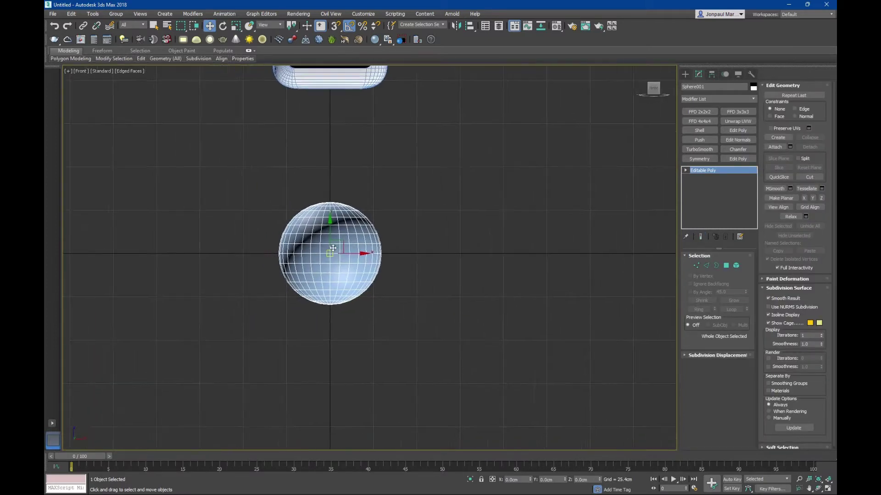
pyautogui.scroll(3, 332, 248)
pyautogui.moveTo(387, 203); pyautogui.dragTo(385, 243, button='middle')
pyautogui.moveTo(389, 252); pyautogui.dragTo(389, 144)
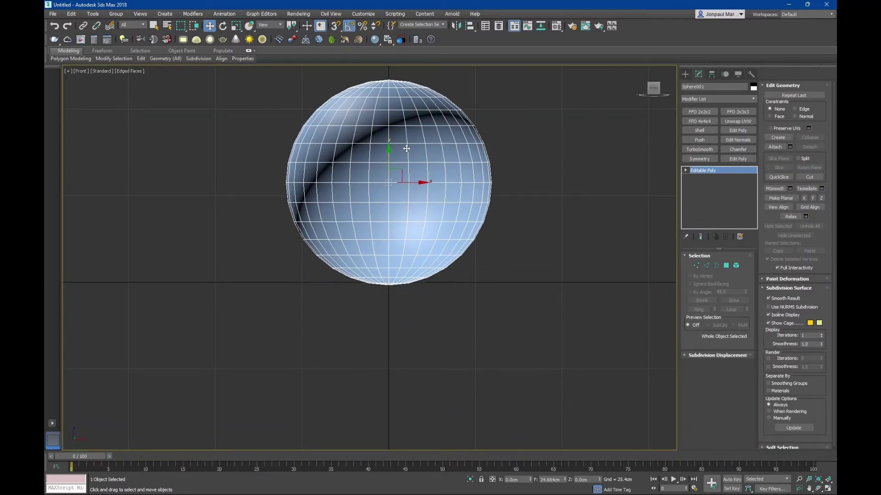
pyautogui.moveTo(407, 162); pyautogui.dragTo(399, 260, button='middle')
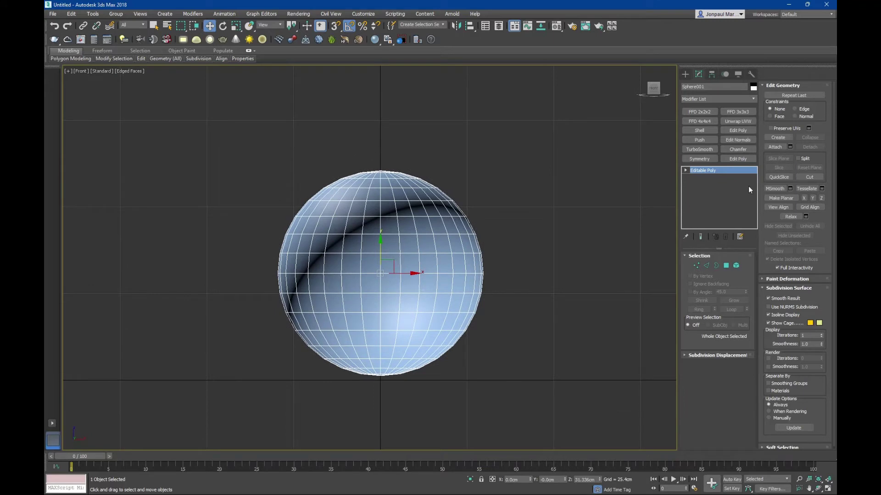
# Step: Add an FFD 4x4x4 modifier and select its middle control points
pyautogui.click(701, 122)
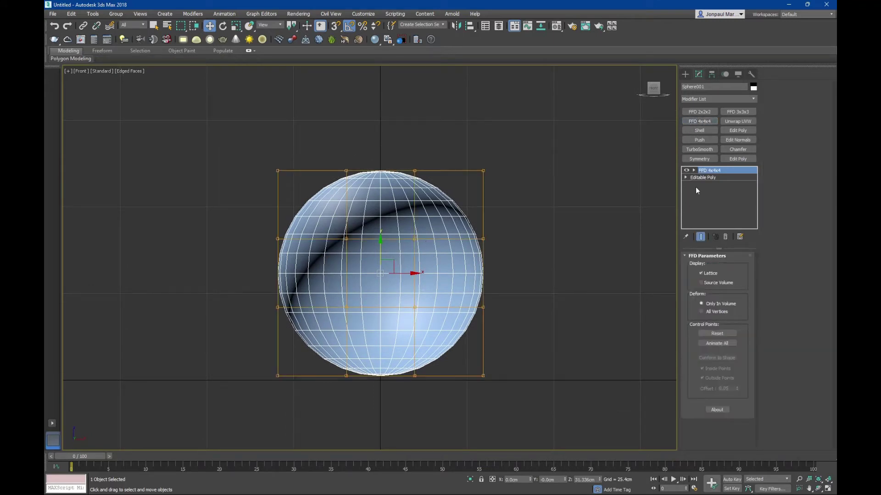
pyautogui.click(701, 171)
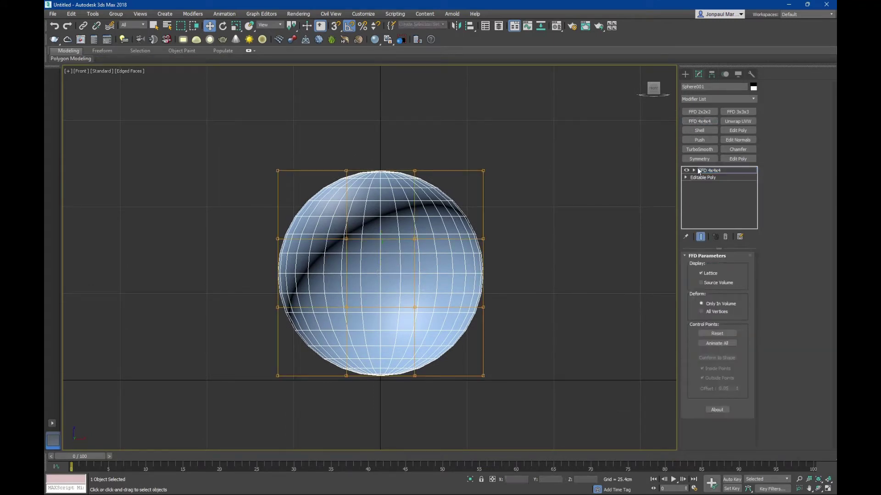
pyautogui.click(698, 170)
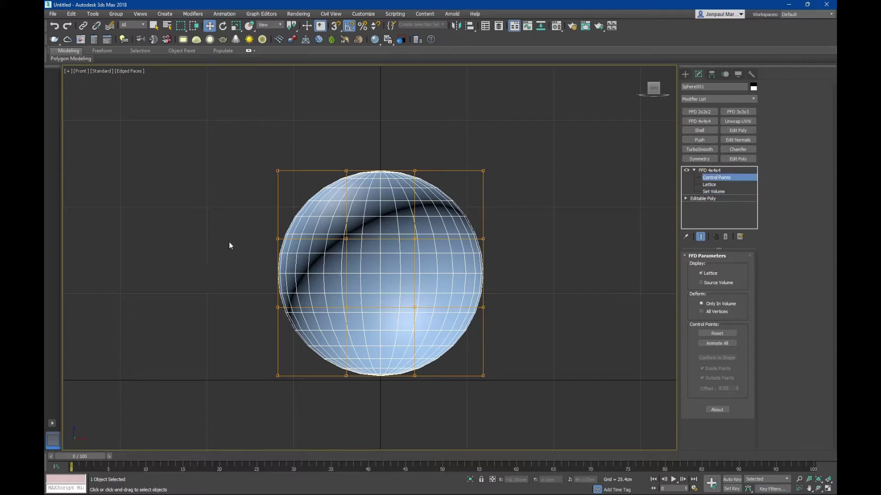
pyautogui.moveTo(252, 225); pyautogui.dragTo(530, 326)
# Step: Scale the lattice control points inward to squeeze the sphere into an upright egg
pyautogui.scroll(-2, 474, 298)
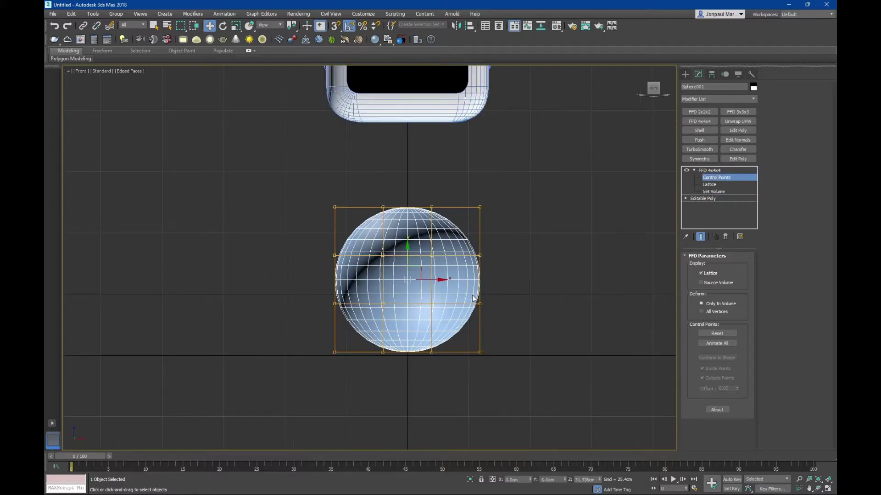
pyautogui.scroll(2, 462, 307)
pyautogui.press('r')
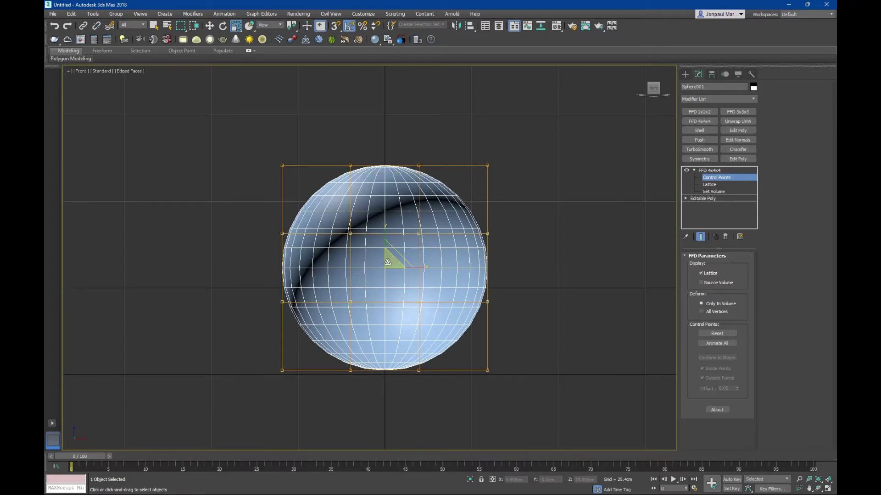
pyautogui.moveTo(387, 262); pyautogui.dragTo(386, 276)
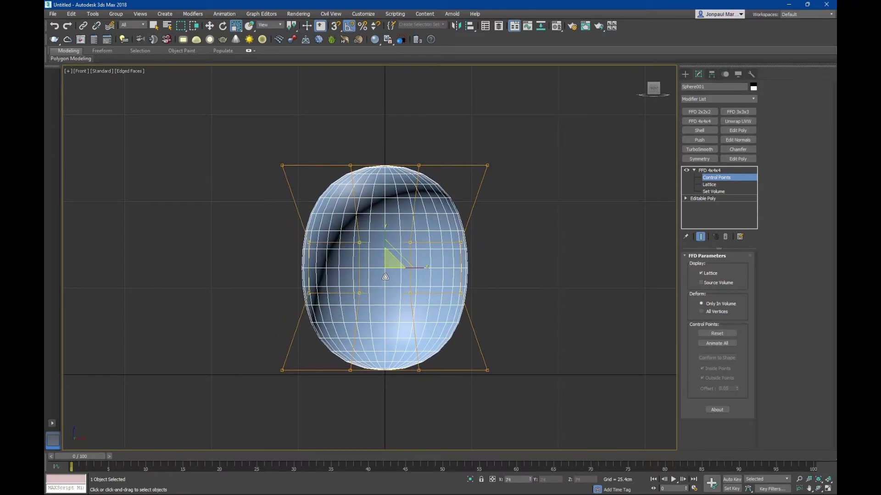
pyautogui.moveTo(497, 176); pyautogui.dragTo(498, 178)
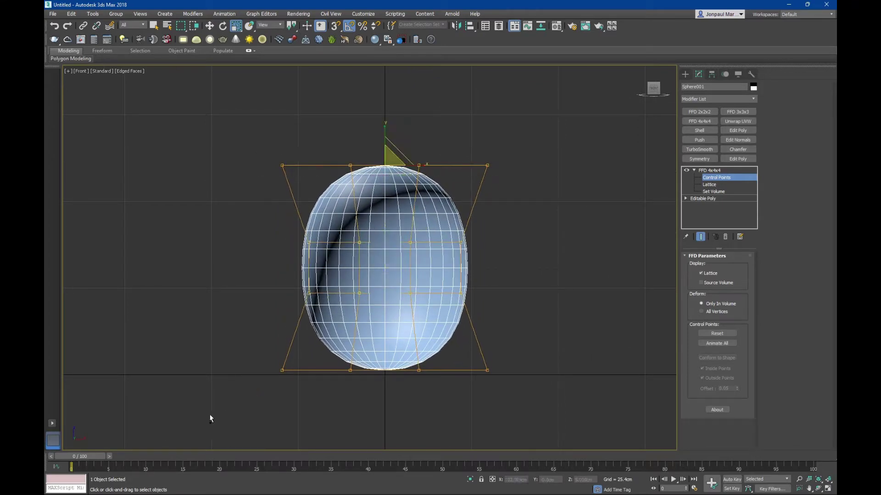
pyautogui.keyDown('ctrl'); pyautogui.moveTo(518, 405); pyautogui.dragTo(518, 405); pyautogui.keyUp('ctrl')
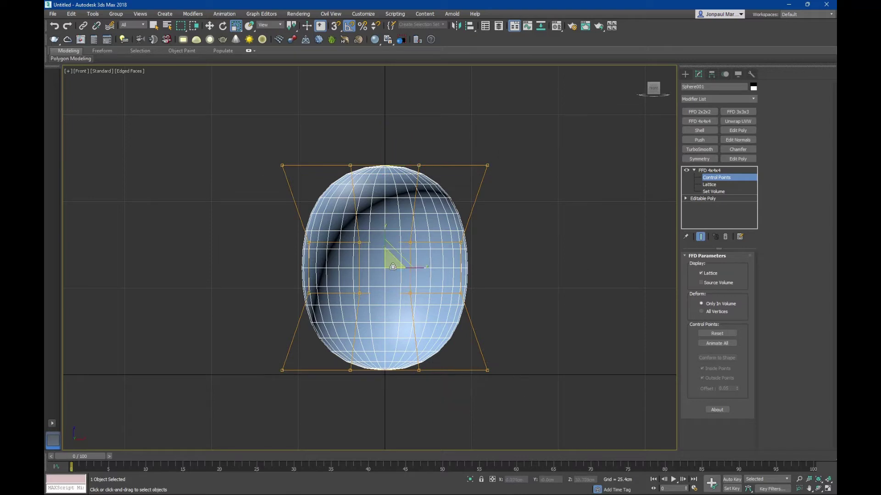
pyautogui.moveTo(390, 264); pyautogui.dragTo(391, 268)
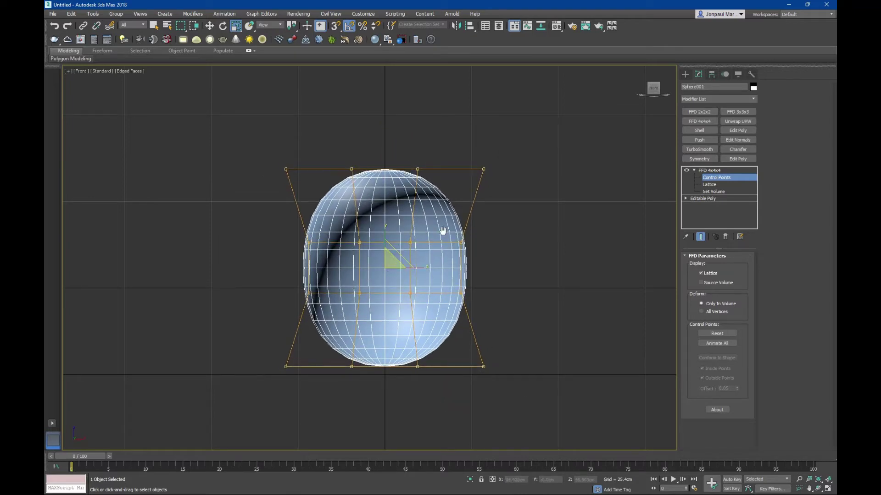
# Step: View the lattice-shaped egg in perspective and bring up the FFD 4x4x4 stack menu
pyautogui.moveTo(443, 231)
pyautogui.mouseDown(button='middle')
pyautogui.moveTo(466, 230)
pyautogui.moveTo(450, 209)
pyautogui.moveTo(413, 220)
pyautogui.moveTo(476, 252)
pyautogui.moveTo(411, 236)
pyautogui.moveTo(459, 257)
pyautogui.mouseUp(button='middle')
pyautogui.scroll(-3, 423, 232)
pyautogui.press('p')
pyautogui.press('q')
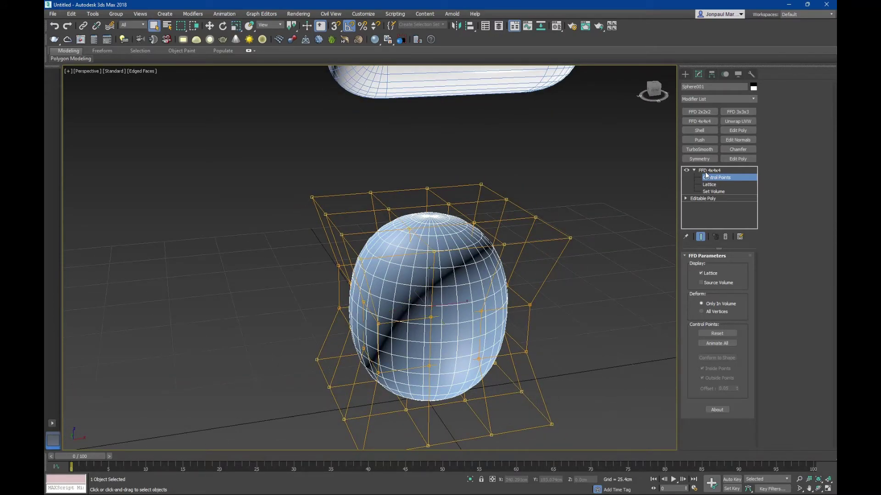
pyautogui.rightClick(706, 175)
# Step: Collapse the FFD 4x4x4 into the Editable Poly and enter Polygon mode in Front view
pyautogui.click(743, 257)
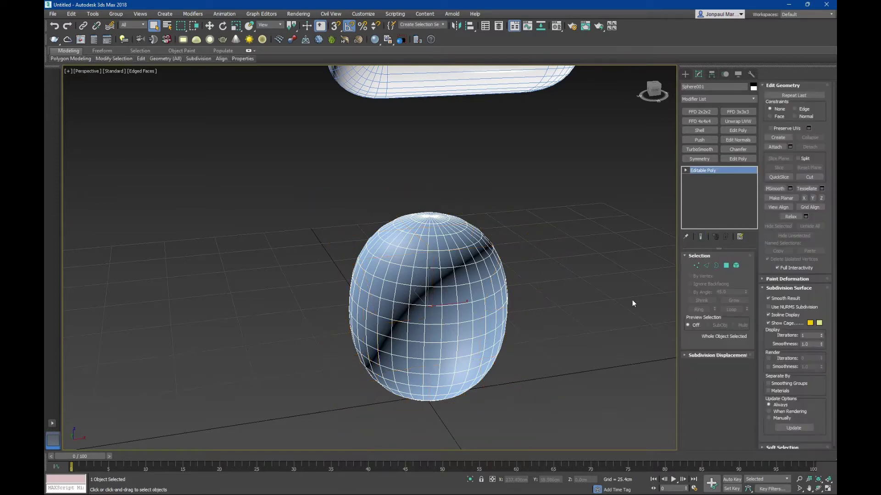
pyautogui.moveTo(633, 305)
pyautogui.keyDown('alt'); pyautogui.mouseDown(button='middle')
pyautogui.moveTo(529, 305)
pyautogui.moveTo(491, 285)
pyautogui.moveTo(507, 293)
pyautogui.mouseUp(button='middle'); pyautogui.keyUp('alt')
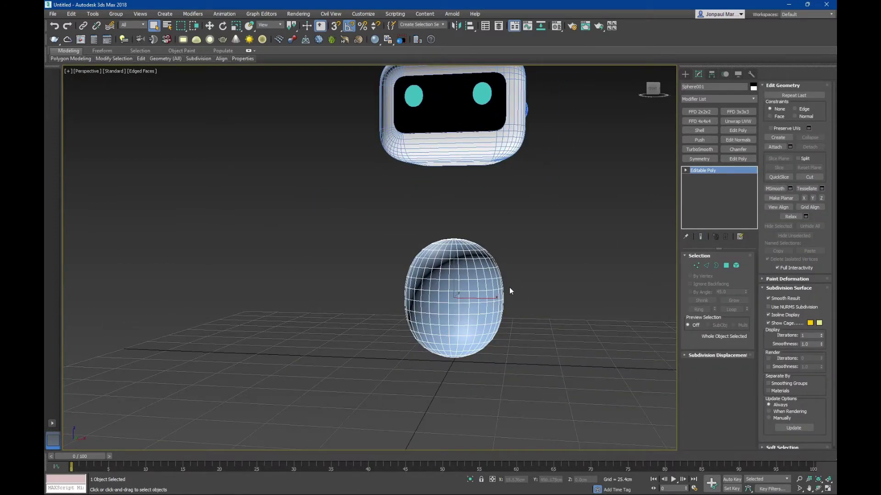
pyautogui.press('f')
pyautogui.click(726, 266)
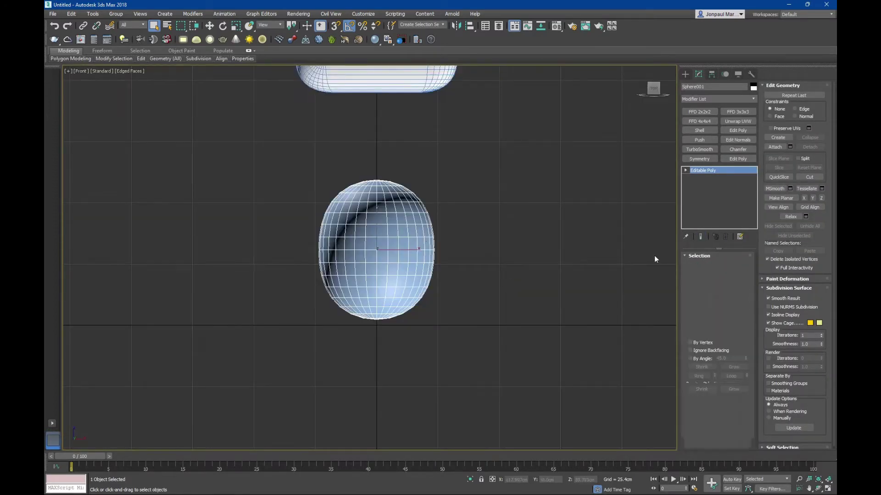
# Step: Box-select the egg's top cap polygons in the Front view and delete them
pyautogui.scroll(2, 328, 182)
pyautogui.scroll(2, 329, 182)
pyautogui.scroll(2, 361, 158)
pyautogui.scroll(2, 363, 162)
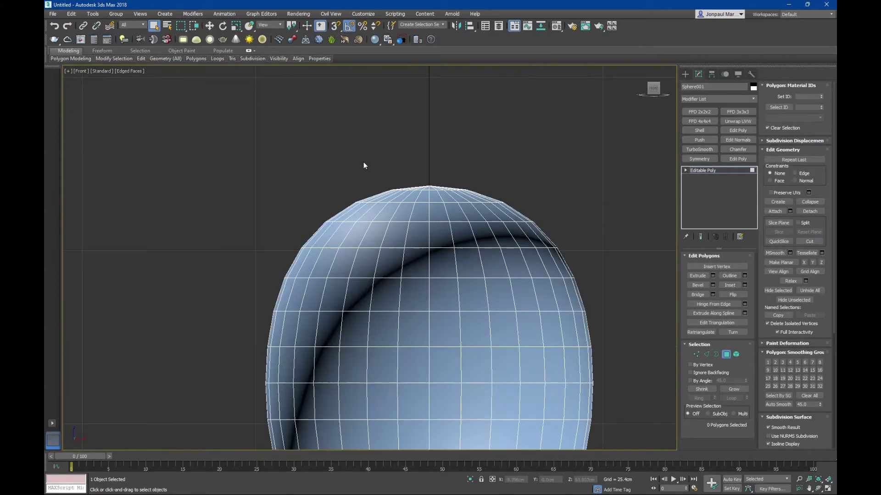
pyautogui.scroll(2, 392, 174)
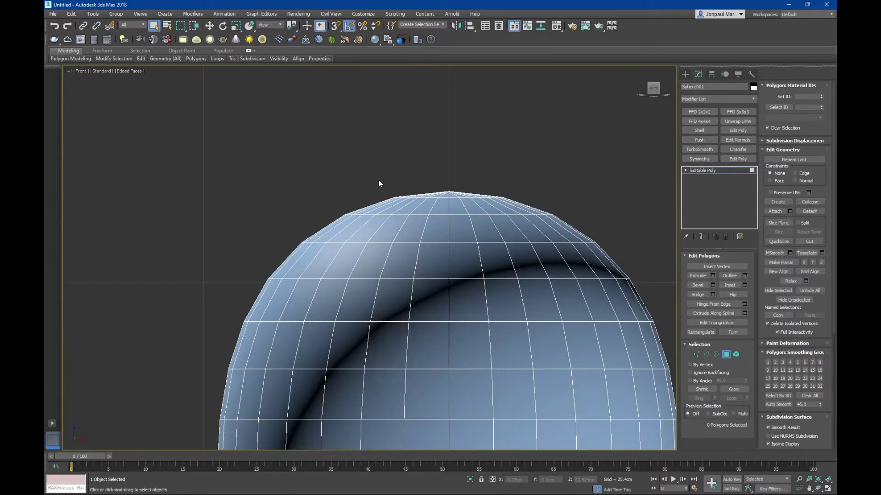
pyautogui.scroll(-5, 436, 178)
pyautogui.scroll(5, 379, 244)
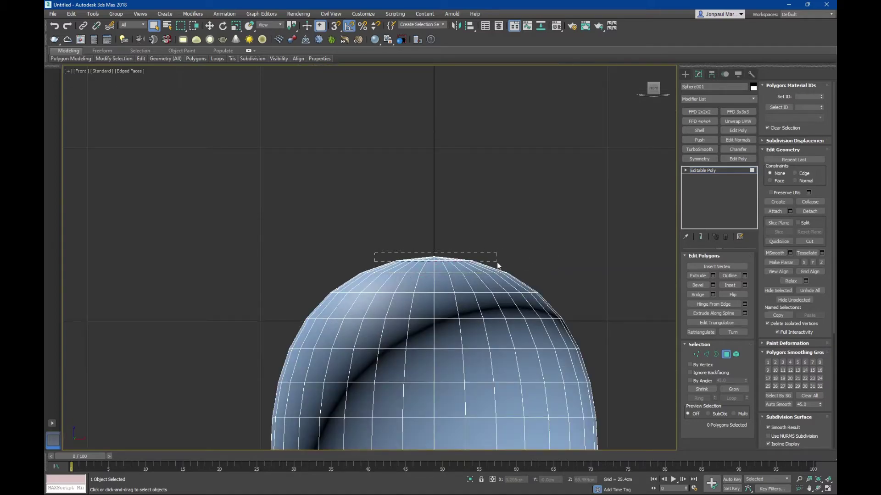
pyautogui.moveTo(497, 264); pyautogui.dragTo(498, 267)
pyautogui.press('Delete')
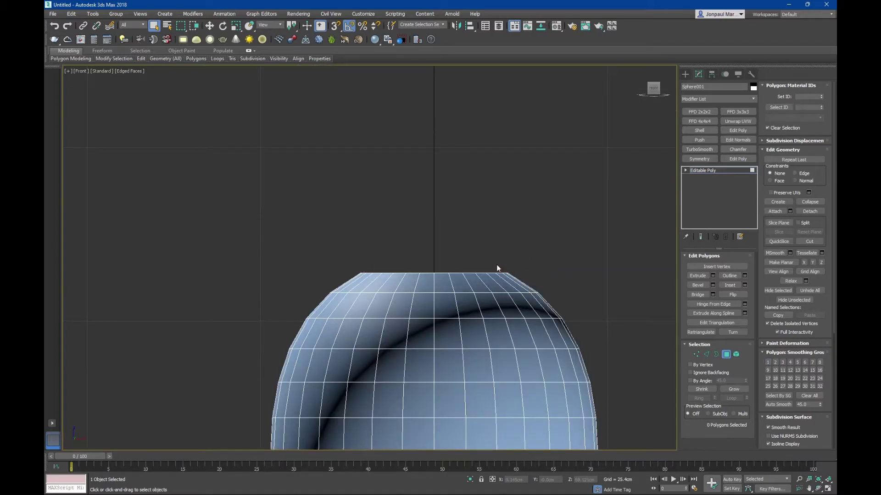
pyautogui.scroll(-3, 497, 268)
pyautogui.scroll(-2, 470, 251)
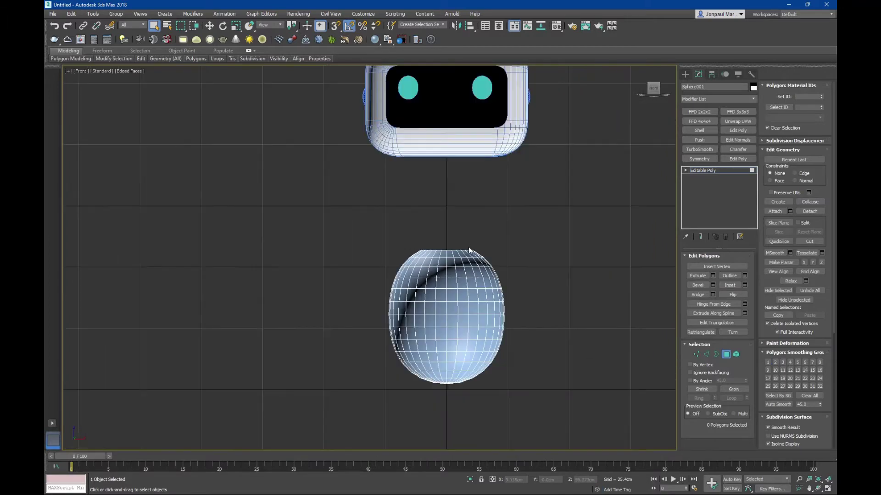
pyautogui.moveTo(472, 250)
pyautogui.mouseDown(button='middle')
pyautogui.moveTo(453, 241)
pyautogui.moveTo(460, 250)
pyautogui.mouseUp(button='middle')
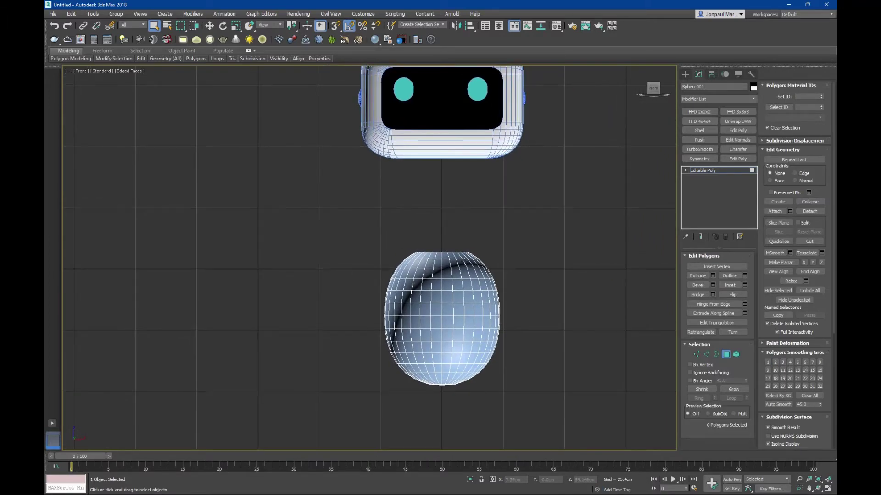
pyautogui.press('p')
pyautogui.scroll(4, 466, 233)
# Step: Select the top opening's border and cap it with a new face
pyautogui.keyDown('alt'); pyautogui.moveTo(466, 232); pyautogui.dragTo(635, 307, button='middle'); pyautogui.keyUp('alt')
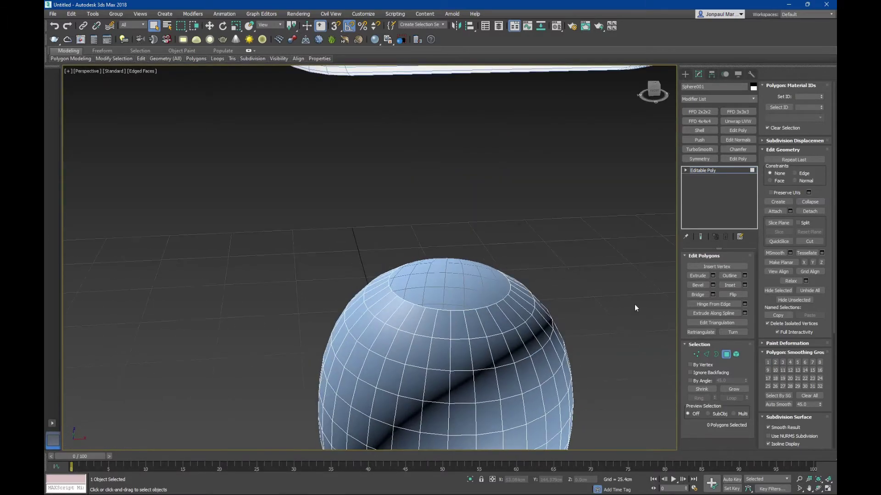
pyautogui.click(716, 355)
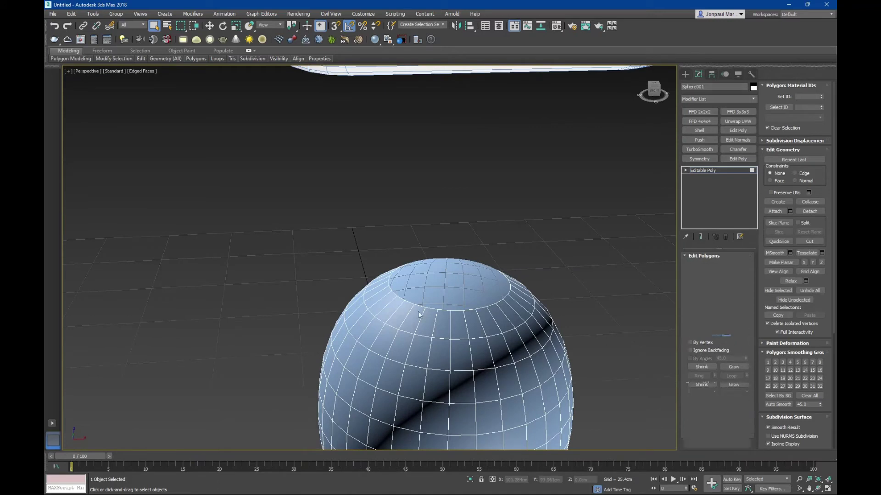
pyautogui.click(480, 310)
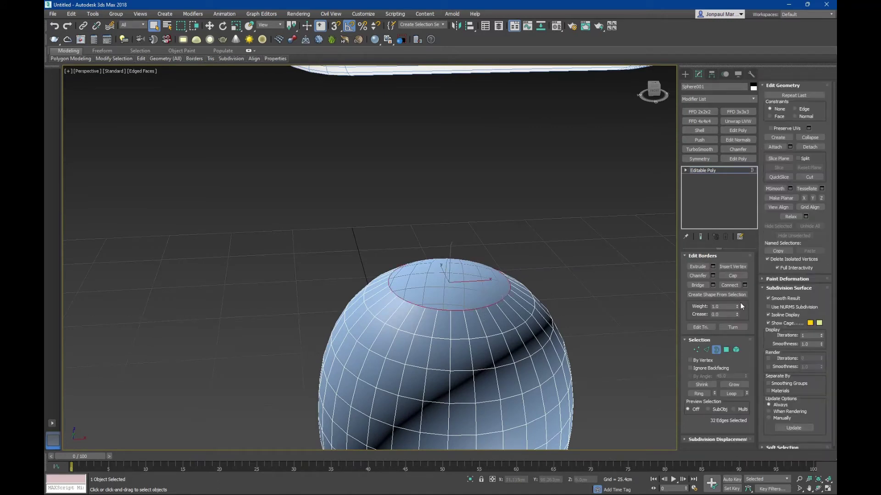
pyautogui.click(735, 276)
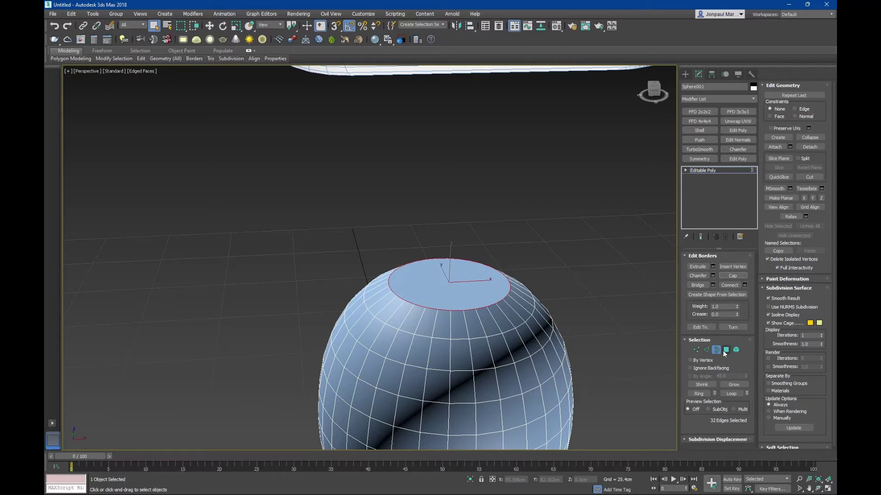
# Step: Bevel the new top cap inward and down with negative height and outline
pyautogui.click(726, 351)
pyautogui.click(424, 291)
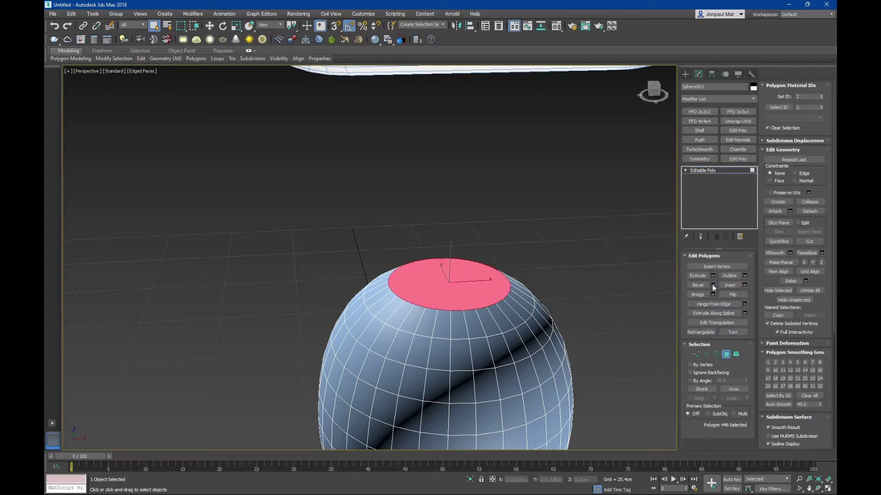
pyautogui.click(713, 285)
pyautogui.rightClick(377, 273)
pyautogui.scroll(2, 450, 251)
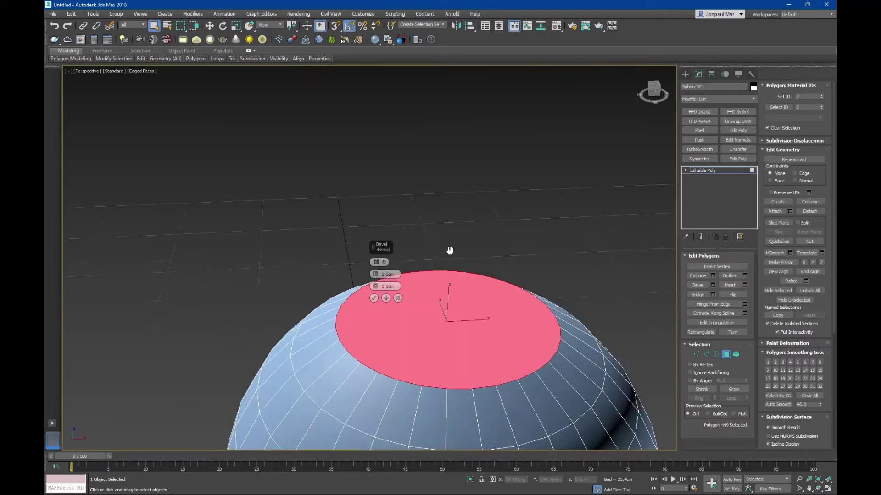
pyautogui.scroll(2, 450, 251)
pyautogui.moveTo(376, 286); pyautogui.dragTo(376, 278)
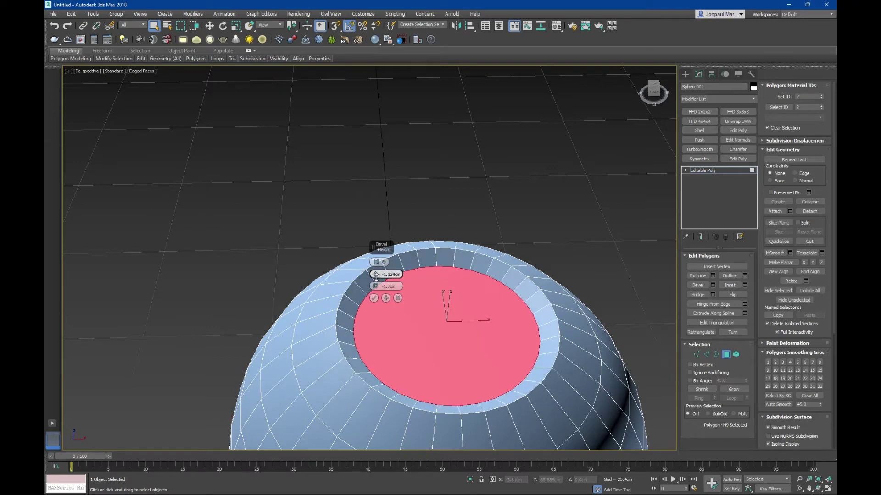
pyautogui.press('F4')
pyautogui.keyDown('alt'); pyautogui.moveTo(388, 280); pyautogui.dragTo(398, 287, button='middle'); pyautogui.keyUp('alt')
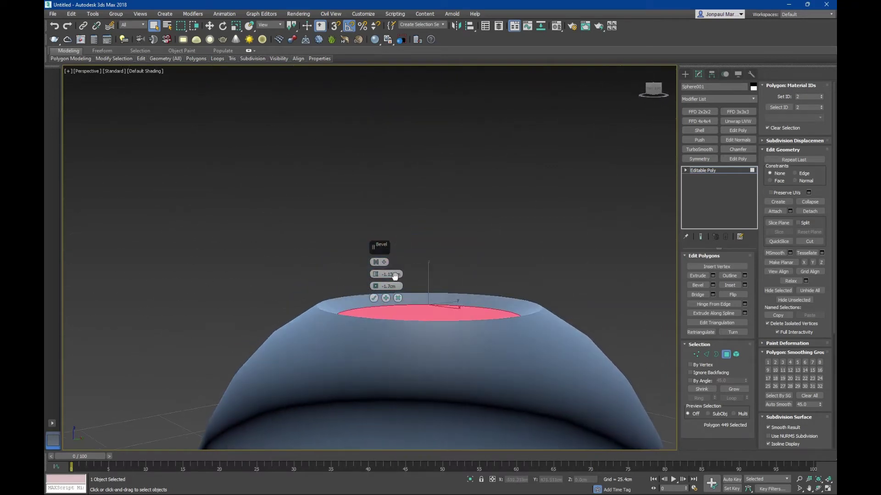
pyautogui.moveTo(376, 287); pyautogui.dragTo(376, 288)
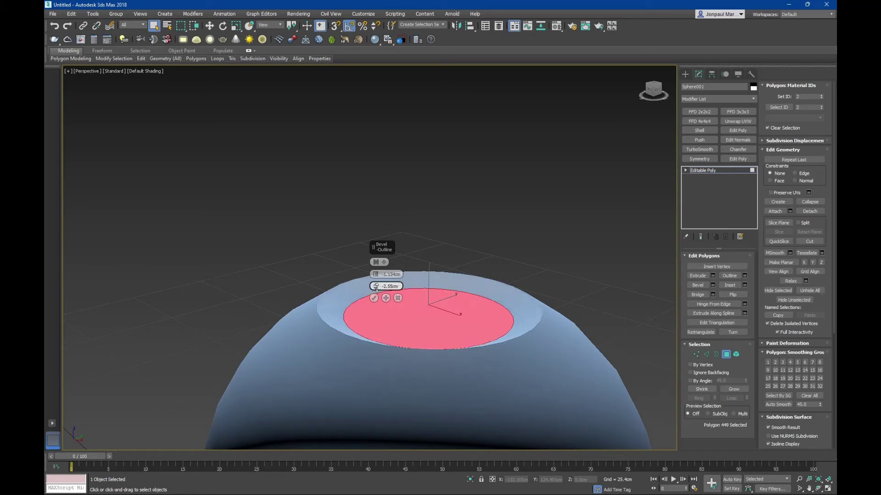
pyautogui.click(374, 298)
pyautogui.moveTo(422, 304); pyautogui.dragTo(435, 311, button='middle')
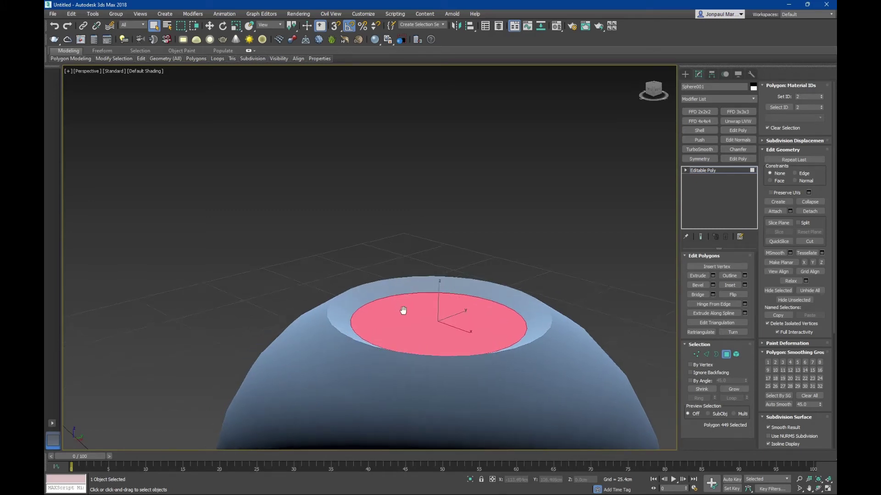
pyautogui.press('F4')
# Step: Select the top rim's two edge loops and give them a 0.5cm chamfer amount
pyautogui.keyDown('ctrl'); pyautogui.click(707, 354); pyautogui.keyUp('ctrl')
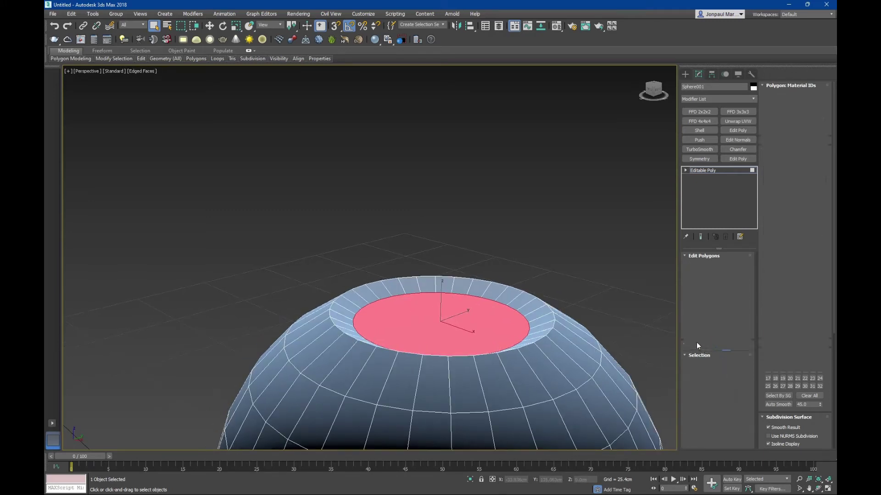
pyautogui.doubleClick(332, 305)
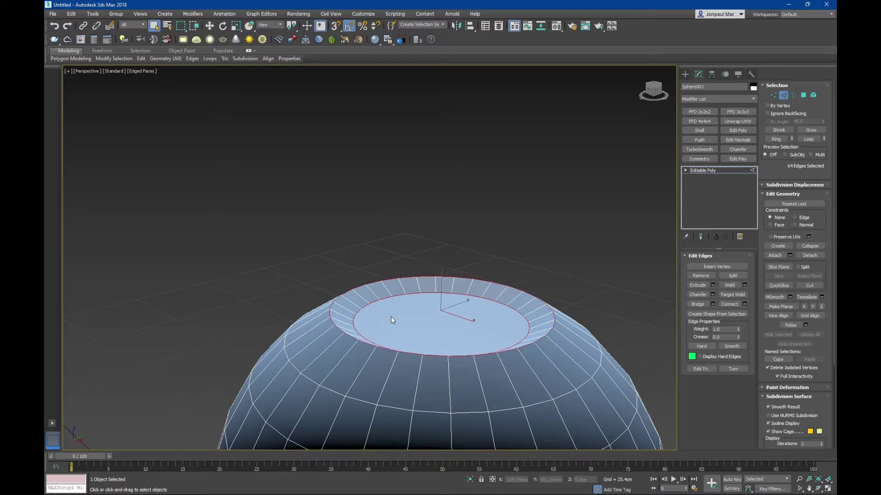
pyautogui.keyDown('alt'); pyautogui.moveTo(391, 319); pyautogui.dragTo(400, 339, button='middle'); pyautogui.keyUp('alt')
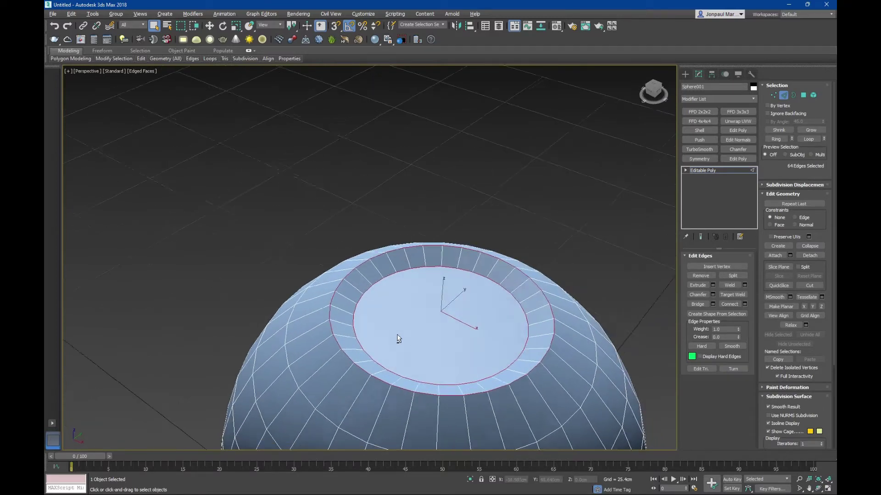
pyautogui.click(713, 295)
pyautogui.scroll(3, 328, 295)
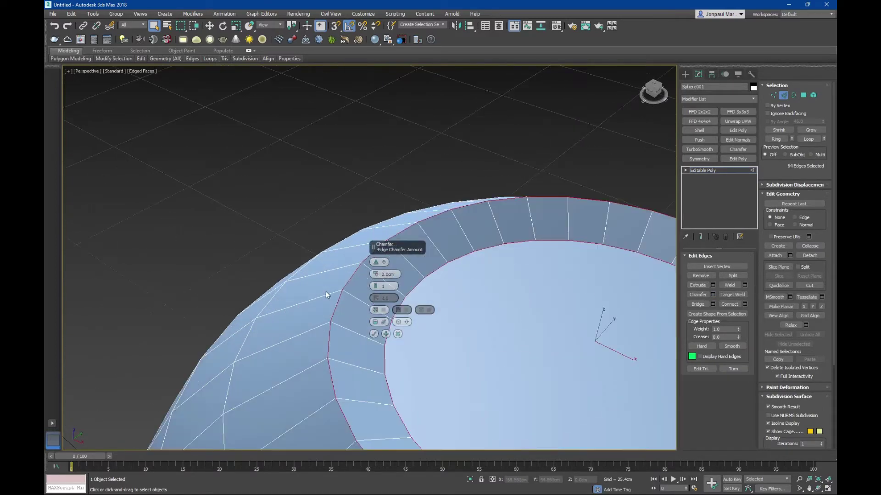
pyautogui.scroll(2, 299, 270)
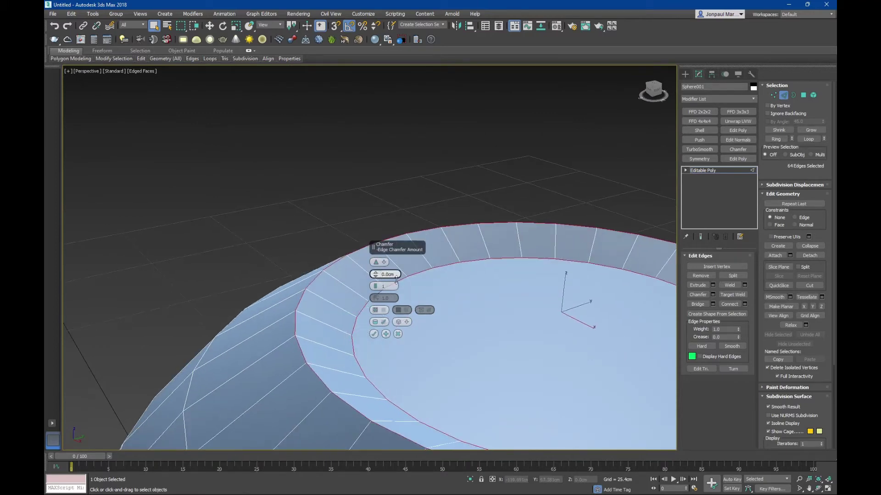
pyautogui.write('0.3')
pyautogui.press('Return')
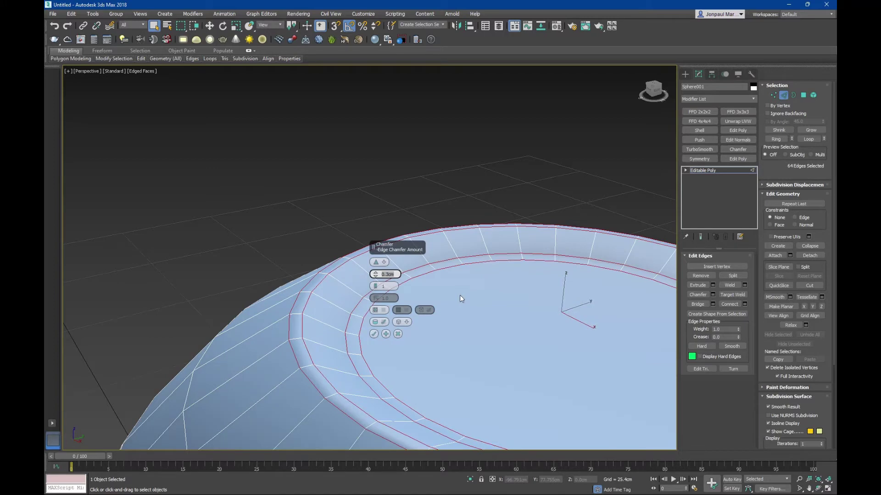
pyautogui.write('.')
pyautogui.write('.5')
pyautogui.press('Return')
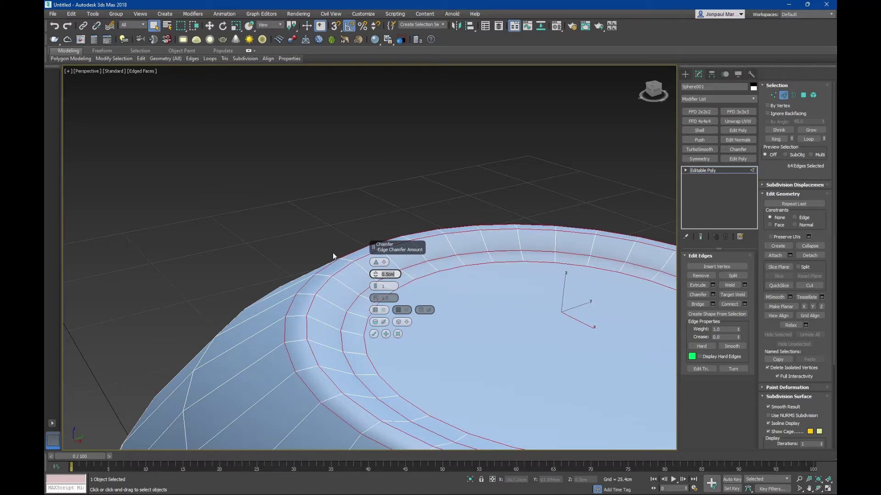
# Step: Set the rim chamfer to 4 segments, commit it, and return to object level with edged faces
pyautogui.click(377, 286)
pyautogui.click(376, 285)
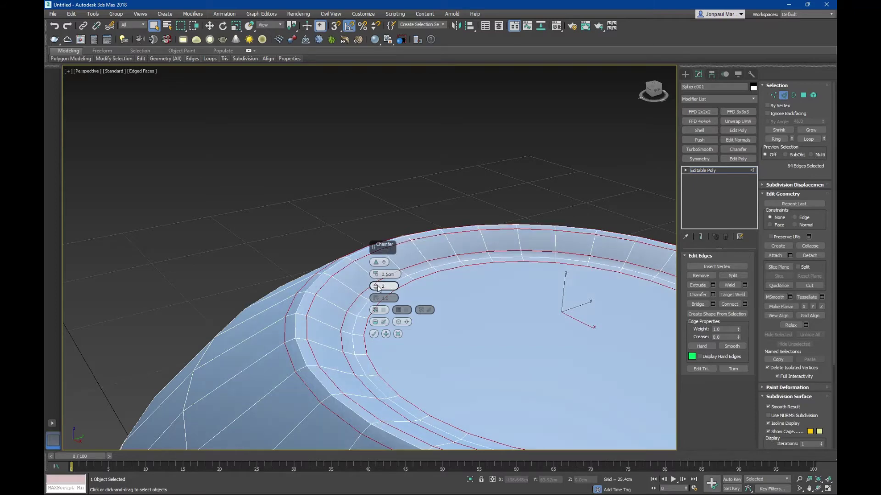
pyautogui.click(377, 285)
pyautogui.press('F4')
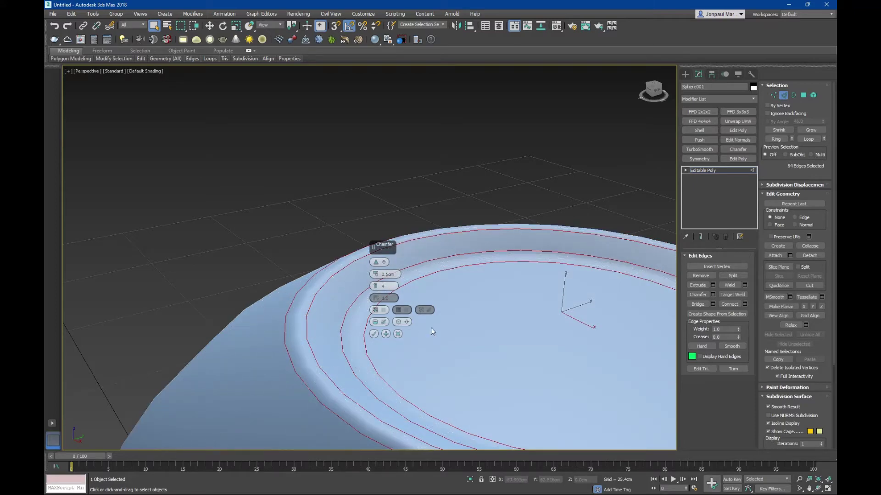
pyautogui.moveTo(431, 327)
pyautogui.keyDown('alt'); pyautogui.mouseDown(button='middle')
pyautogui.moveTo(378, 335)
pyautogui.moveTo(477, 293)
pyautogui.mouseUp(button='middle'); pyautogui.keyUp('alt')
pyautogui.click(373, 334)
pyautogui.scroll(-5, 384, 326)
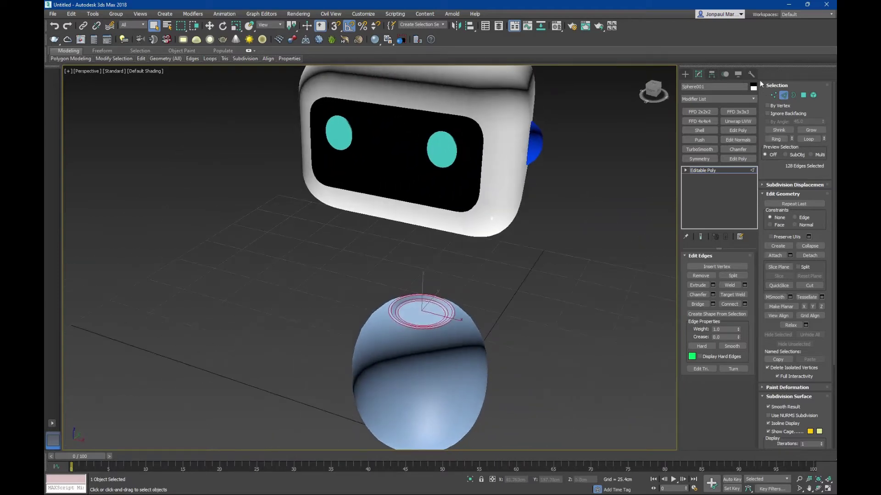
pyautogui.click(784, 95)
pyautogui.moveTo(632, 235)
pyautogui.keyDown('alt'); pyautogui.mouseDown(button='middle')
pyautogui.moveTo(521, 232)
pyautogui.moveTo(548, 242)
pyautogui.moveTo(484, 247)
pyautogui.moveTo(503, 242)
pyautogui.moveTo(468, 300)
pyautogui.moveTo(507, 281)
pyautogui.moveTo(450, 307)
pyautogui.mouseUp(button='middle'); pyautogui.keyUp('alt')
pyautogui.press('F4')
# Step: Select a ring of polygons around the egg body's middle in Polygon mode
pyautogui.scroll(4, 458, 316)
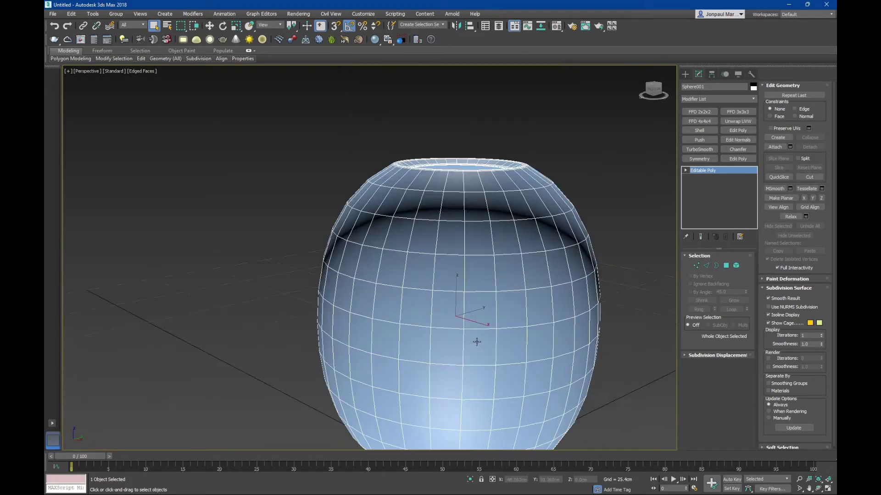
pyautogui.scroll(2, 496, 316)
pyautogui.moveTo(508, 312)
pyautogui.keyDown('alt'); pyautogui.mouseDown(button='middle')
pyautogui.moveTo(495, 315)
pyautogui.moveTo(517, 317)
pyautogui.moveTo(504, 314)
pyautogui.mouseUp(button='middle'); pyautogui.keyUp('alt')
pyautogui.scroll(-3, 517, 318)
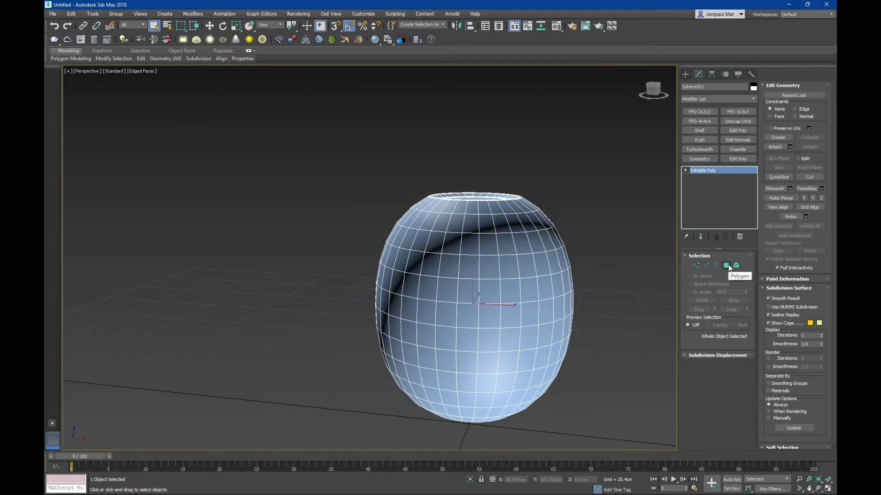
pyautogui.click(729, 265)
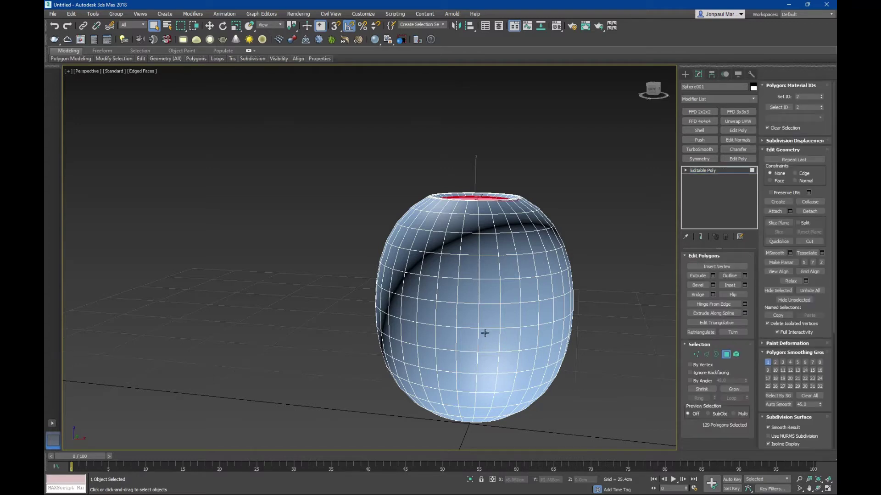
pyautogui.keyDown('shift'); pyautogui.click(468, 340); pyautogui.keyUp('shift')
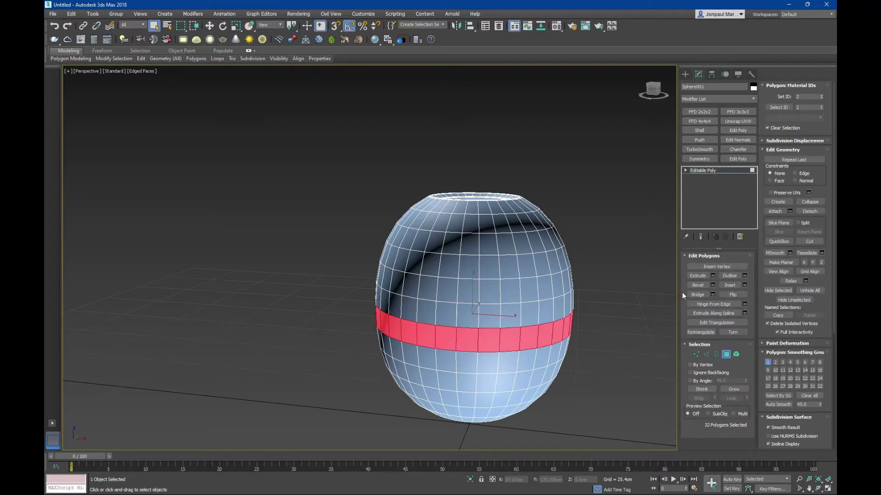
# Step: Inset the middle polygon ring by 1.0cm
pyautogui.click(744, 285)
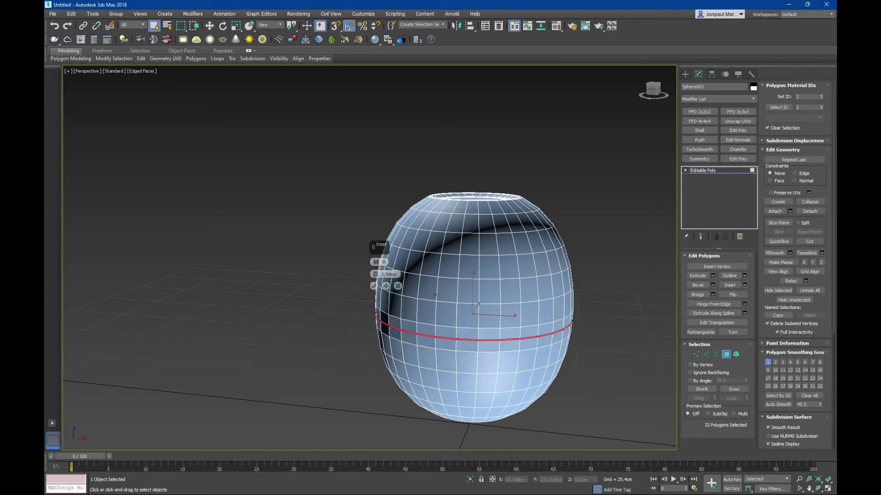
pyautogui.scroll(2, 423, 316)
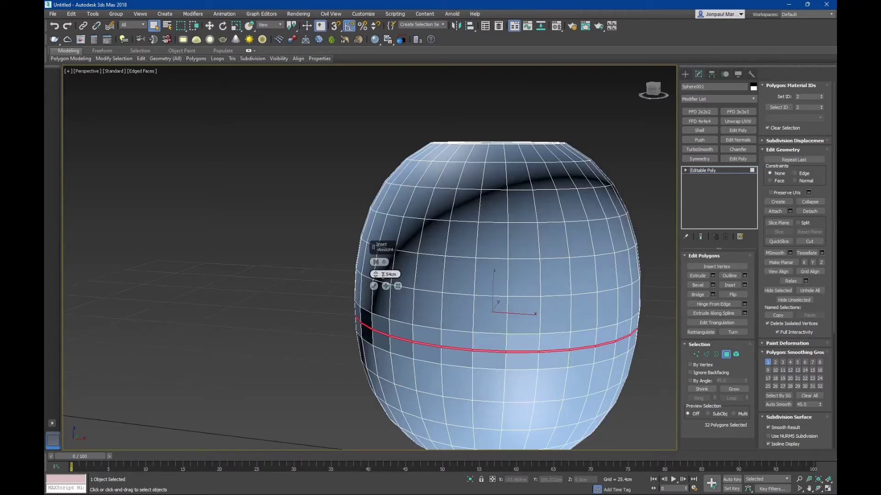
pyautogui.rightClick(375, 274)
pyautogui.write('0.5')
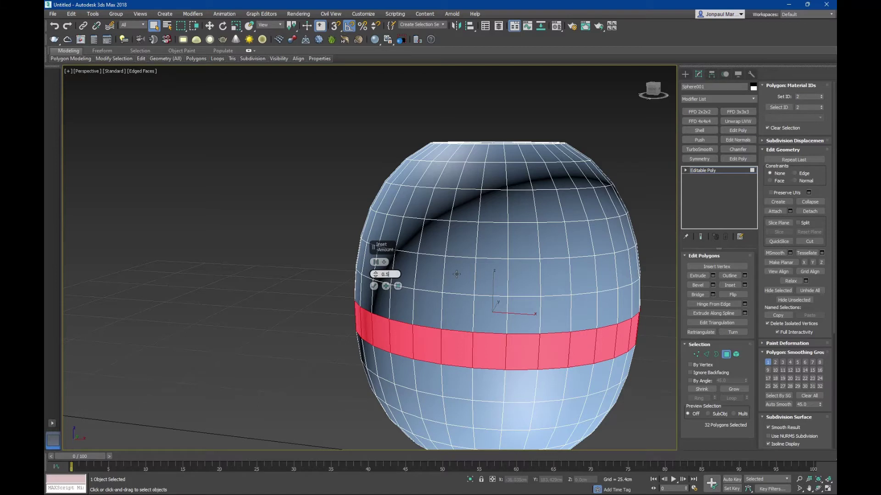
pyautogui.press('Return')
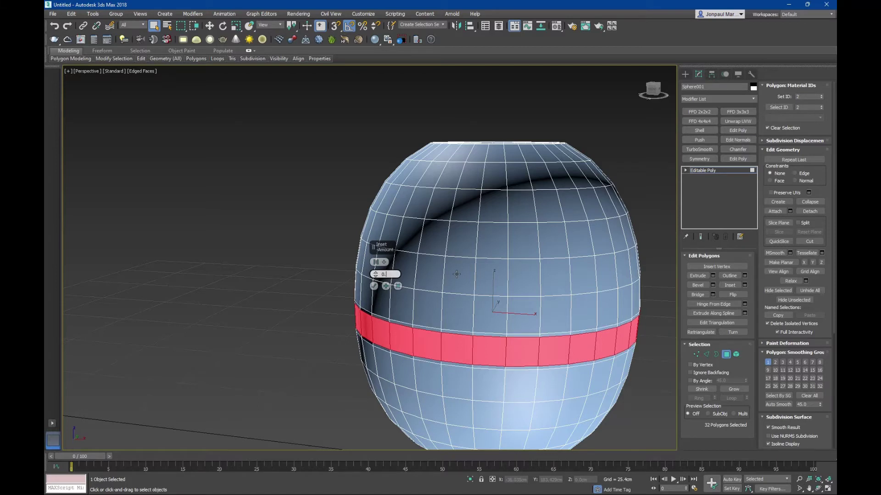
pyautogui.write('8')
pyautogui.press('Return')
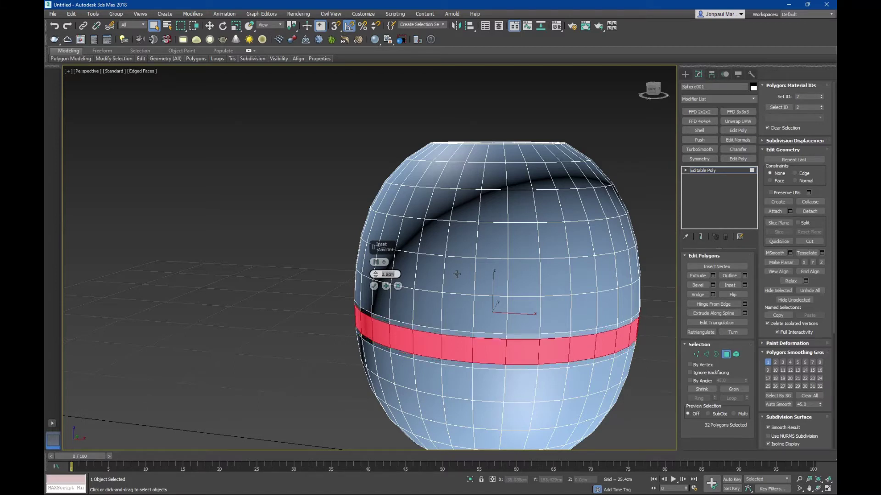
pyautogui.write('1')
pyautogui.press('Return')
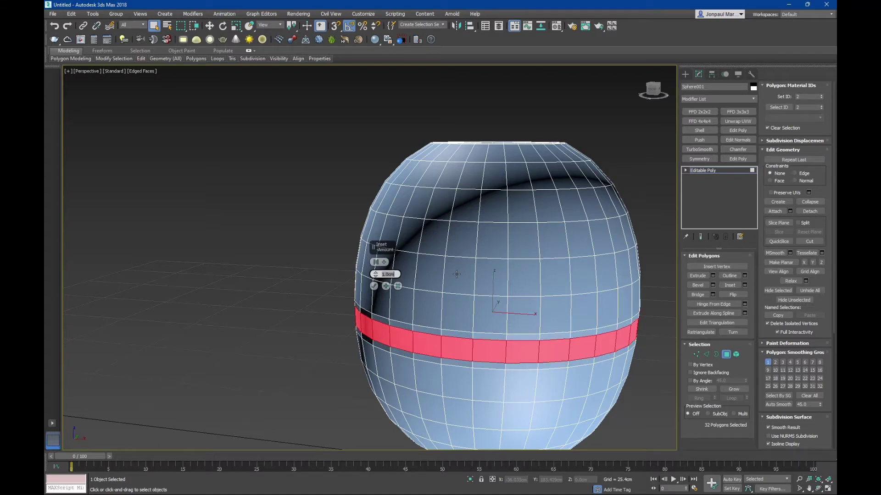
pyautogui.scroll(5, 380, 297)
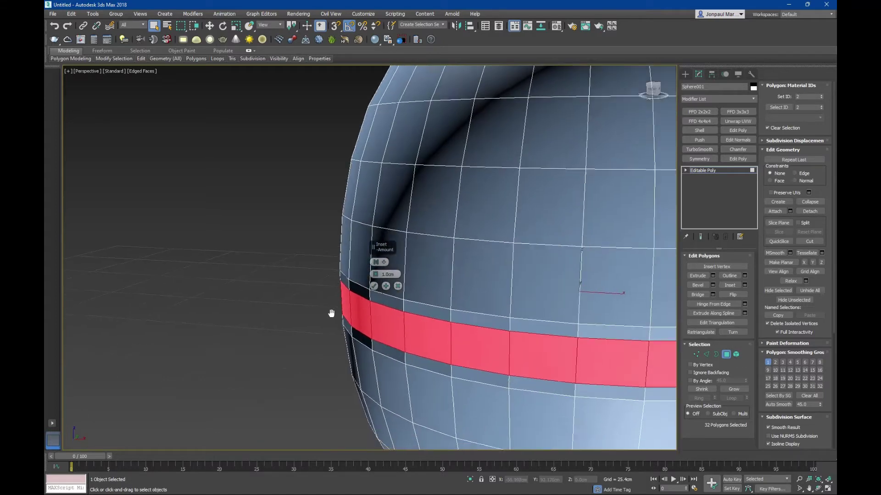
pyautogui.scroll(2, 330, 309)
pyautogui.moveTo(314, 305); pyautogui.dragTo(312, 312, button='middle')
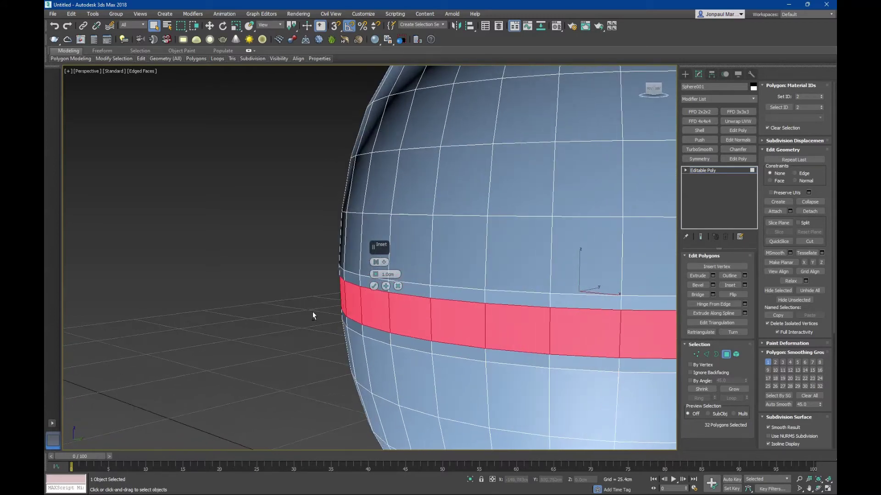
pyautogui.click(374, 286)
# Step: Scale the inset band inward into a groove and leave Polygon mode
pyautogui.scroll(-5, 368, 275)
pyautogui.scroll(-1, 353, 285)
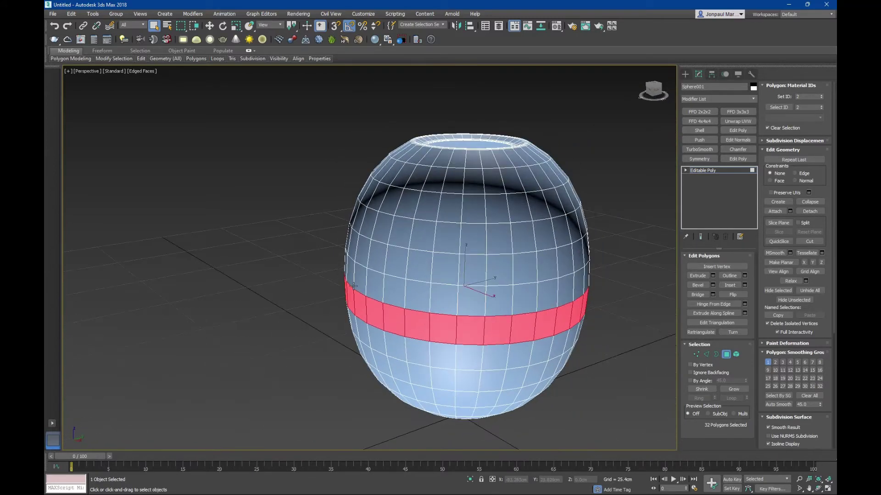
pyautogui.press('r')
pyautogui.moveTo(461, 284); pyautogui.dragTo(460, 282)
pyautogui.moveTo(460, 282)
pyautogui.keyDown('alt'); pyautogui.mouseDown(button='middle')
pyautogui.moveTo(388, 295)
pyautogui.moveTo(393, 309)
pyautogui.moveTo(453, 305)
pyautogui.moveTo(445, 310)
pyautogui.mouseUp(button='middle'); pyautogui.keyUp('alt')
pyautogui.scroll(-5, 405, 308)
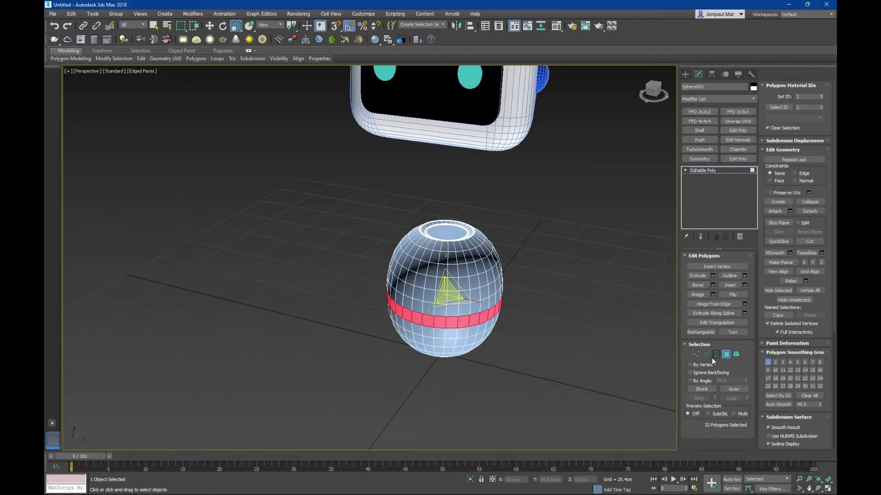
pyautogui.click(726, 355)
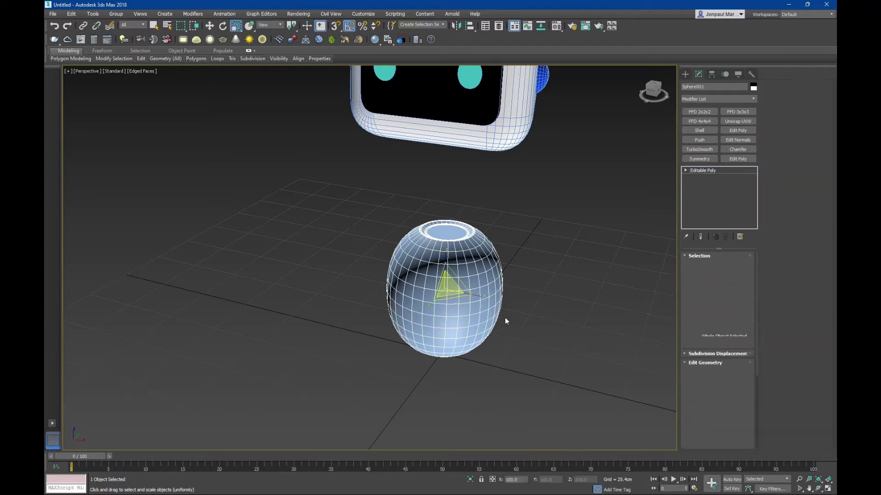
pyautogui.keyDown('alt'); pyautogui.moveTo(505, 318); pyautogui.dragTo(457, 312, button='middle'); pyautogui.keyUp('alt')
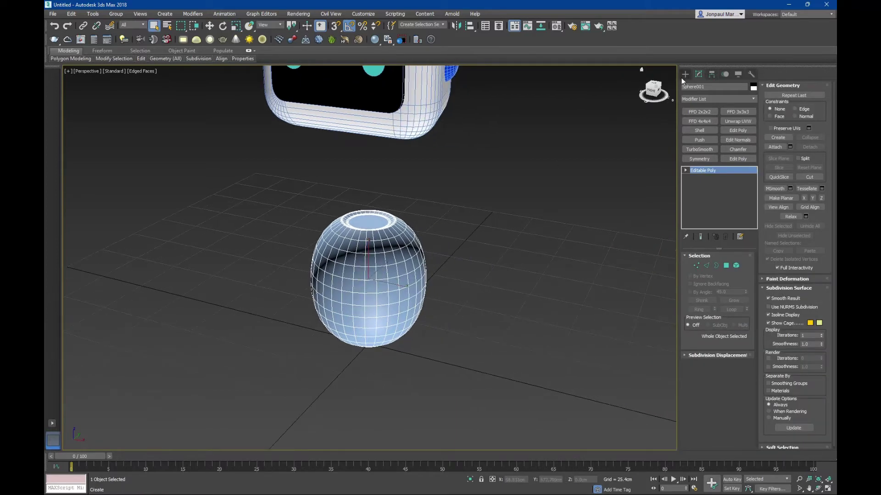
# Step: Draw a tube beside the body with 30 sides and 1 height segment
pyautogui.click(685, 74)
pyautogui.moveTo(576, 191); pyautogui.dragTo(565, 191, button='middle')
pyautogui.click(731, 142)
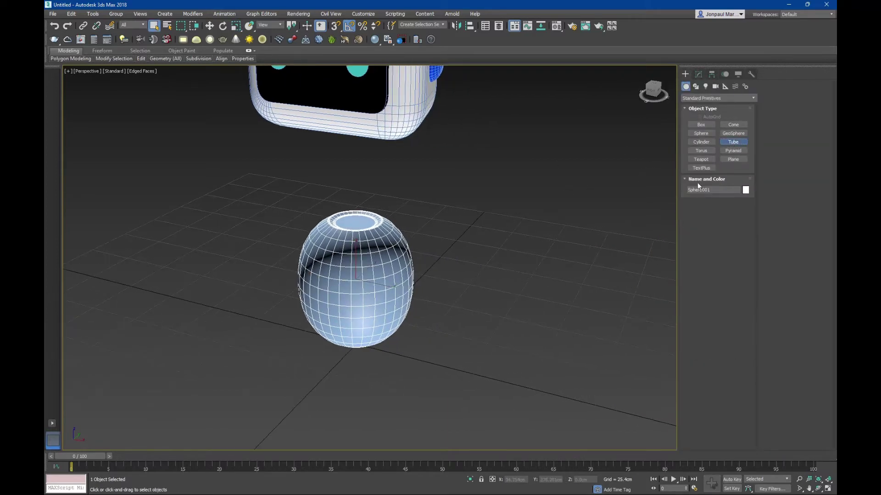
pyautogui.keyDown('alt'); pyautogui.moveTo(601, 273); pyautogui.dragTo(523, 303, button='middle'); pyautogui.keyUp('alt')
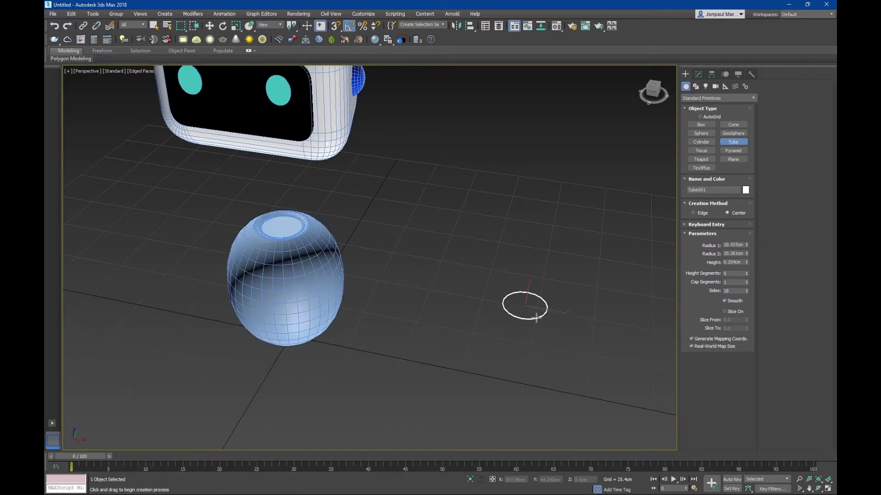
pyautogui.moveTo(531, 313); pyautogui.dragTo(532, 312)
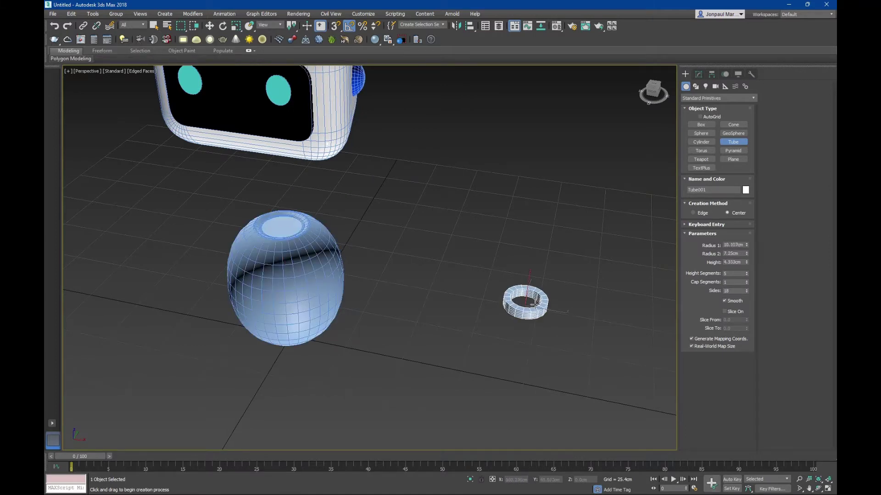
pyautogui.scroll(4, 536, 305)
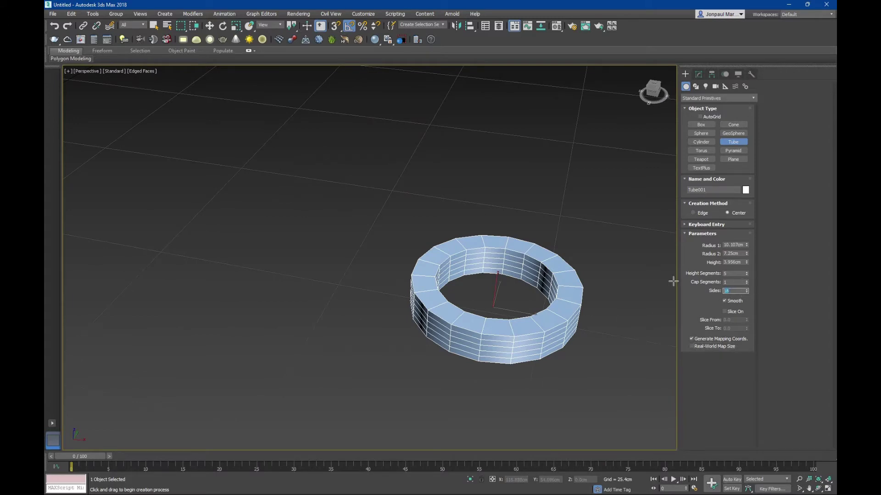
pyautogui.write('30')
pyautogui.press('Return')
pyautogui.rightClick(747, 274)
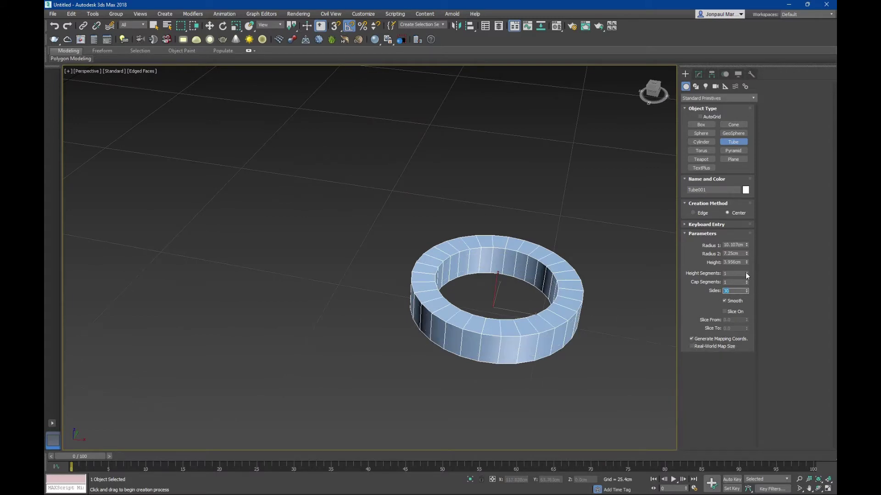
pyautogui.rightClick(604, 186)
# Step: Convert Tube001 to an Editable Poly
pyautogui.click(698, 74)
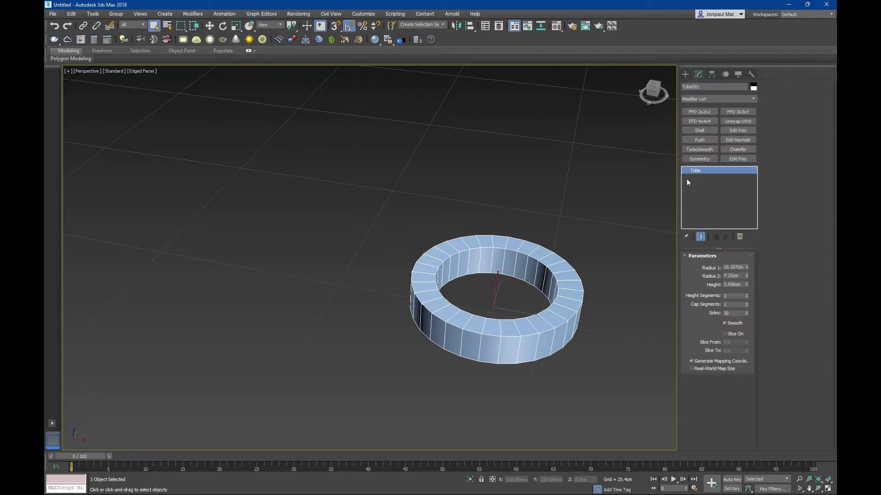
pyautogui.rightClick(700, 223)
pyautogui.click(727, 285)
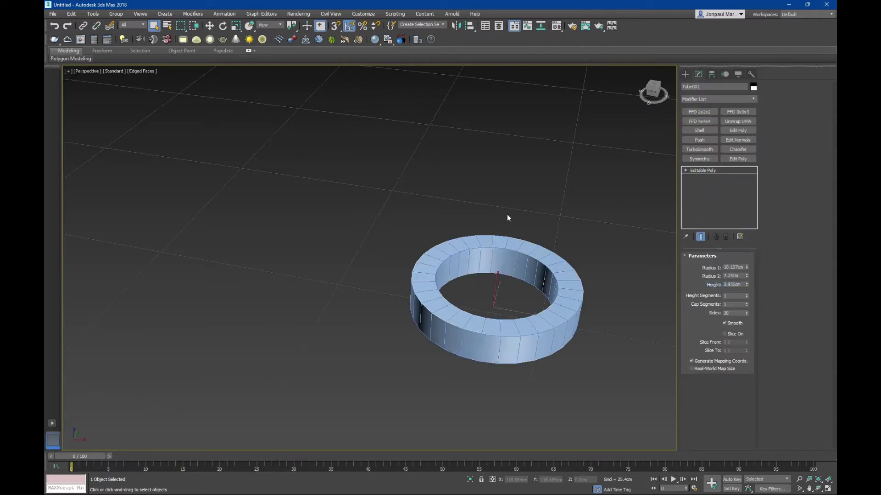
pyautogui.scroll(3, 520, 282)
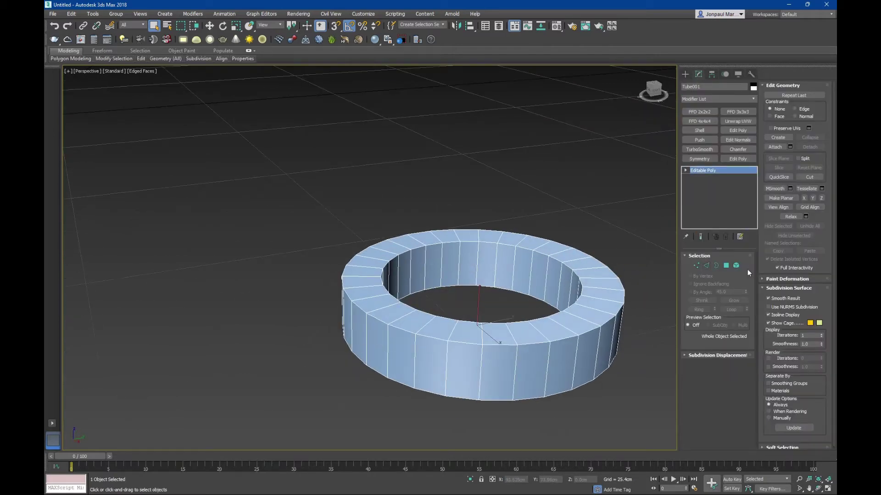
pyautogui.moveTo(527, 298)
pyautogui.keyDown('alt'); pyautogui.mouseDown(button='middle')
pyautogui.moveTo(530, 305)
pyautogui.moveTo(496, 298)
pyautogui.moveTo(504, 294)
pyautogui.mouseUp(button='middle'); pyautogui.keyUp('alt')
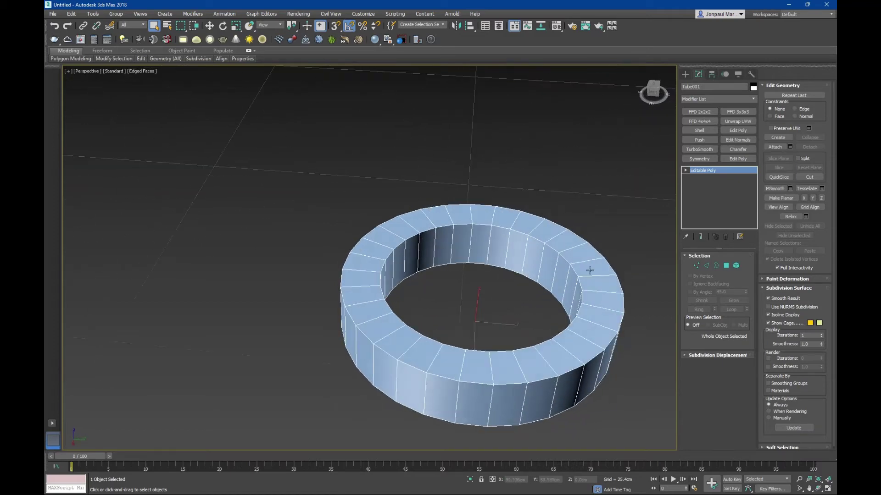
# Step: Select the tube's bottom outer and top inner edge loops in Edge mode
pyautogui.click(706, 265)
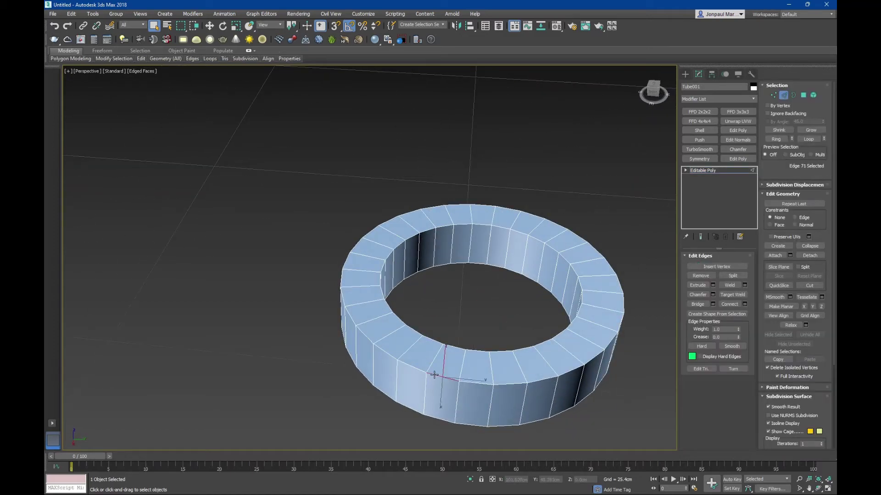
pyautogui.doubleClick(419, 374)
pyautogui.keyDown('alt'); pyautogui.moveTo(419, 374); pyautogui.dragTo(396, 354, button='middle'); pyautogui.keyUp('alt')
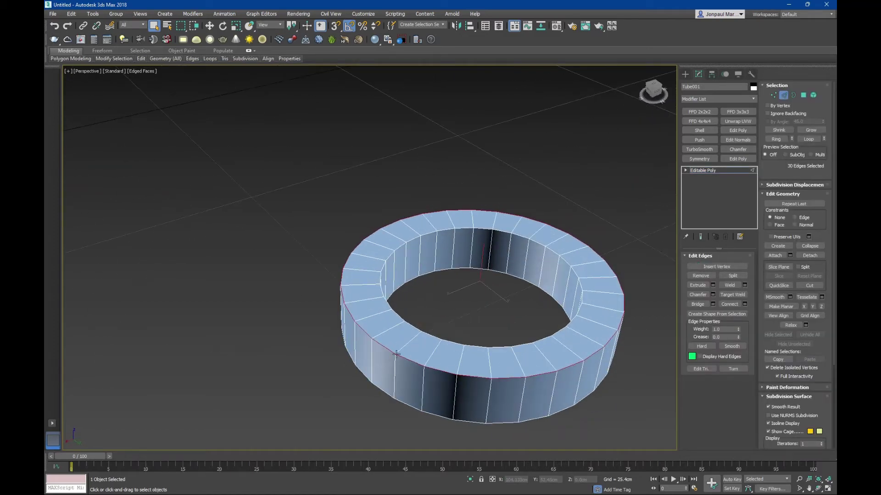
pyautogui.keyDown('ctrl'); pyautogui.doubleClick(412, 240); pyautogui.keyUp('ctrl')
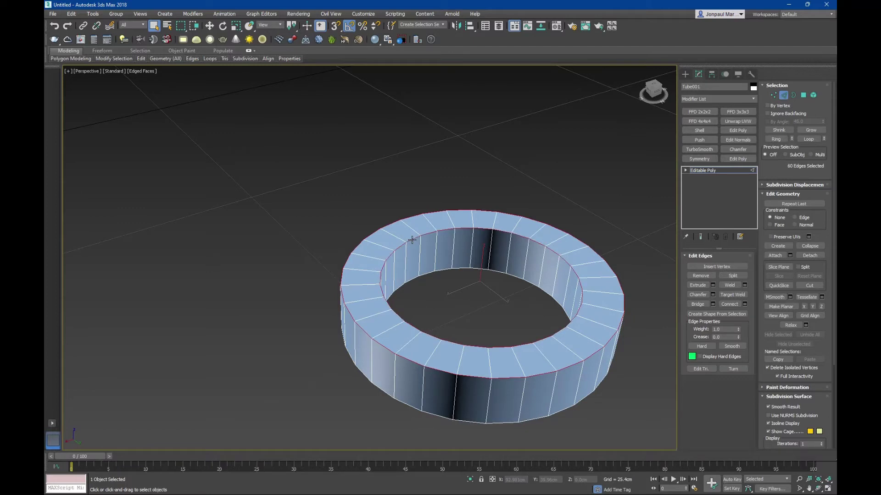
# Step: Chamfer the selected loops with a 0.5cm amount and 6 segments
pyautogui.click(712, 295)
pyautogui.rightClick(379, 274)
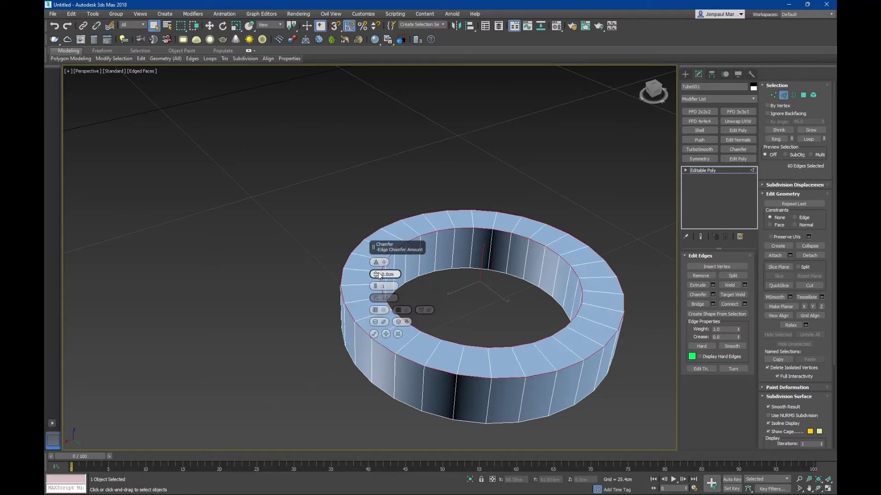
pyautogui.write('5')
pyautogui.press('Return')
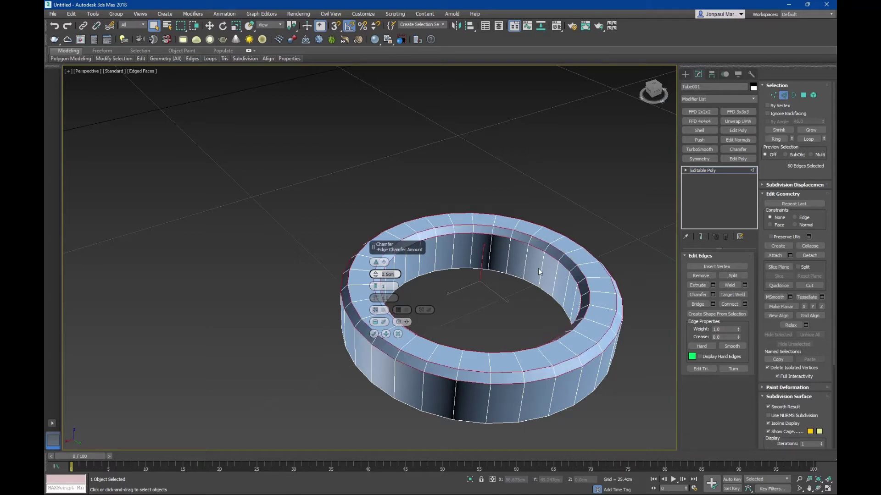
pyautogui.moveTo(373, 247); pyautogui.dragTo(281, 228)
pyautogui.click(292, 267)
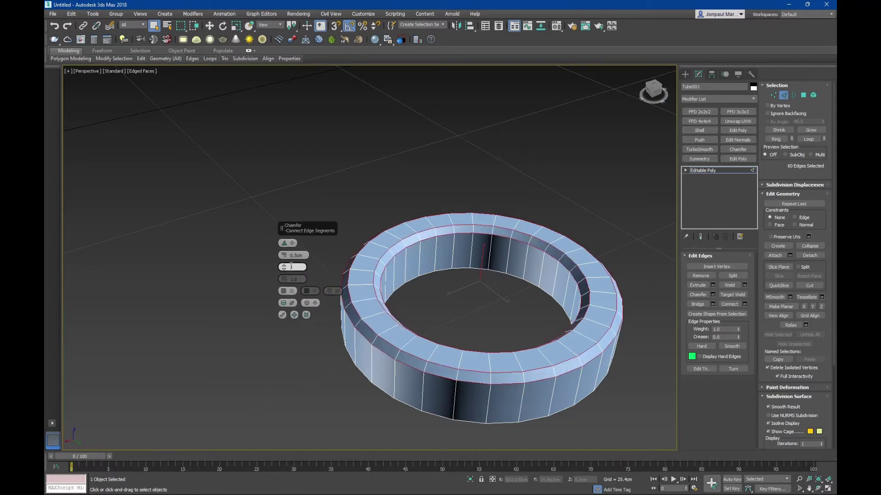
pyautogui.write('4')
pyautogui.press('Return')
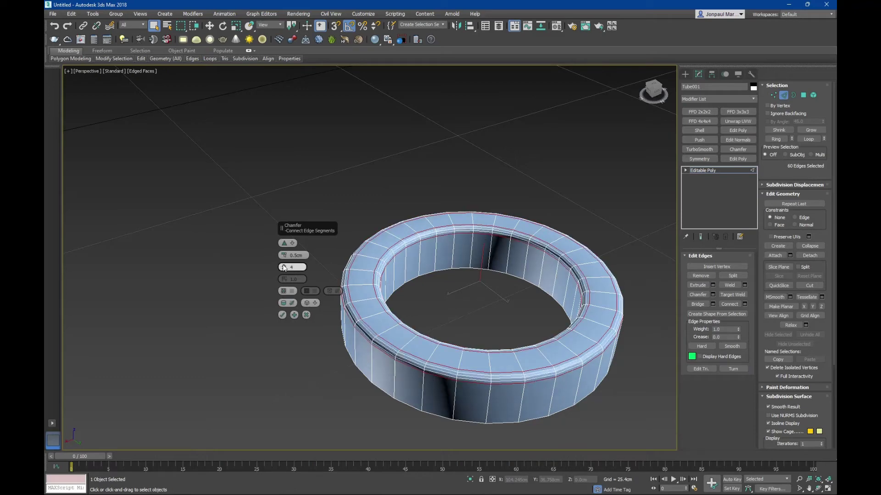
pyautogui.moveTo(284, 268); pyautogui.dragTo(284, 263)
# Step: Widen the chamfer amount to 0.8cm and apply the 6-segment chamfer
pyautogui.scroll(2, 386, 280)
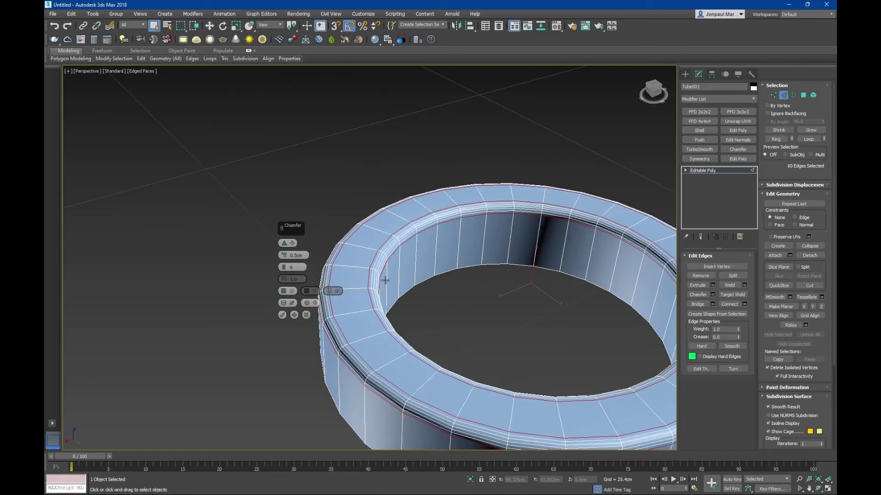
pyautogui.keyDown('alt'); pyautogui.moveTo(386, 280); pyautogui.dragTo(369, 255, button='middle'); pyautogui.keyUp('alt')
pyautogui.press('F4')
pyautogui.scroll(2, 369, 255)
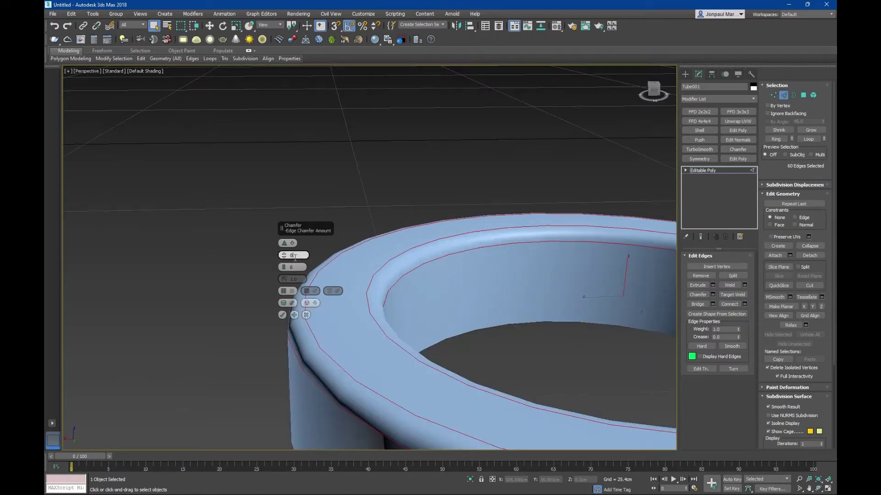
pyautogui.write('.8')
pyautogui.press('Return')
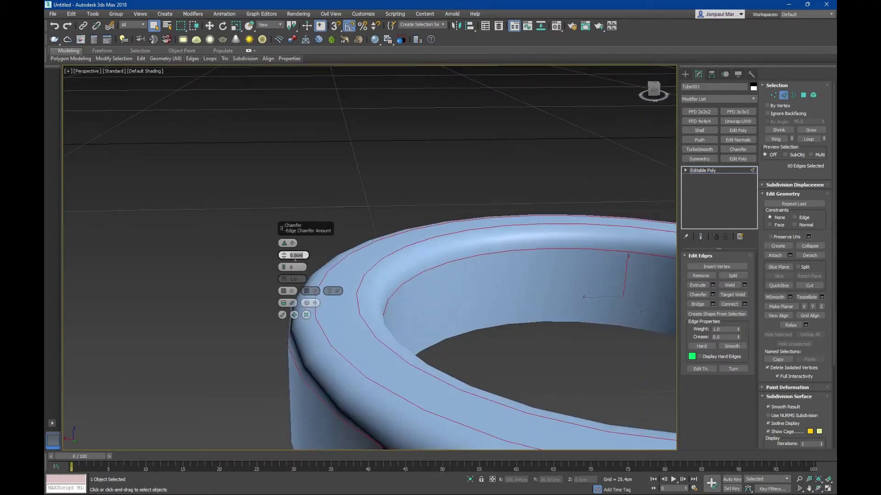
pyautogui.moveTo(427, 275)
pyautogui.keyDown('alt'); pyautogui.mouseDown(button='middle')
pyautogui.moveTo(444, 281)
pyautogui.moveTo(378, 281)
pyautogui.moveTo(379, 308)
pyautogui.moveTo(403, 312)
pyautogui.moveTo(378, 240)
pyautogui.moveTo(400, 276)
pyautogui.mouseUp(button='middle'); pyautogui.keyUp('alt')
pyautogui.press('F4')
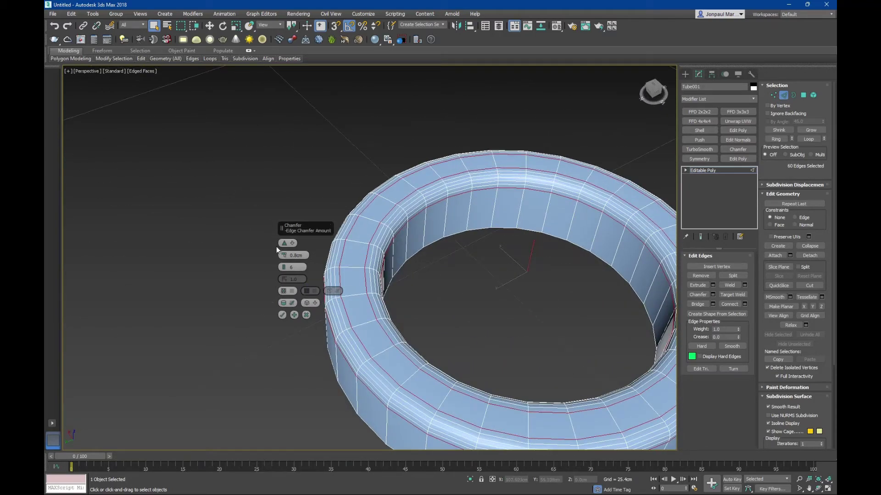
pyautogui.click(282, 316)
# Step: Exit Edge mode and orbit around the rounded tube ring
pyautogui.scroll(-5, 282, 316)
pyautogui.moveTo(282, 316)
pyautogui.keyDown('alt'); pyautogui.mouseDown(button='middle')
pyautogui.moveTo(294, 298)
pyautogui.moveTo(284, 321)
pyautogui.moveTo(268, 281)
pyautogui.moveTo(275, 302)
pyautogui.mouseUp(button='middle'); pyautogui.keyUp('alt')
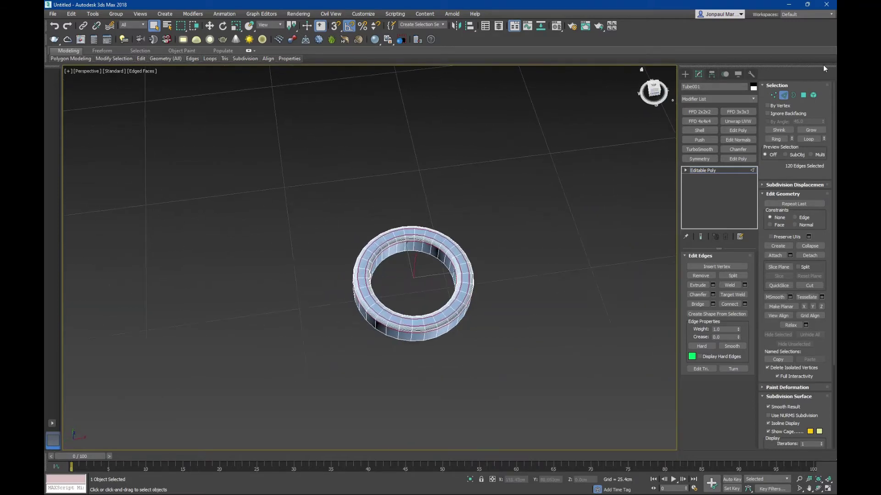
pyautogui.click(781, 99)
pyautogui.scroll(-4, 541, 248)
pyautogui.moveTo(540, 247)
pyautogui.keyDown('alt'); pyautogui.mouseDown(button='middle')
pyautogui.moveTo(448, 228)
pyautogui.moveTo(483, 262)
pyautogui.mouseUp(button='middle'); pyautogui.keyUp('alt')
pyautogui.scroll(3, 501, 248)
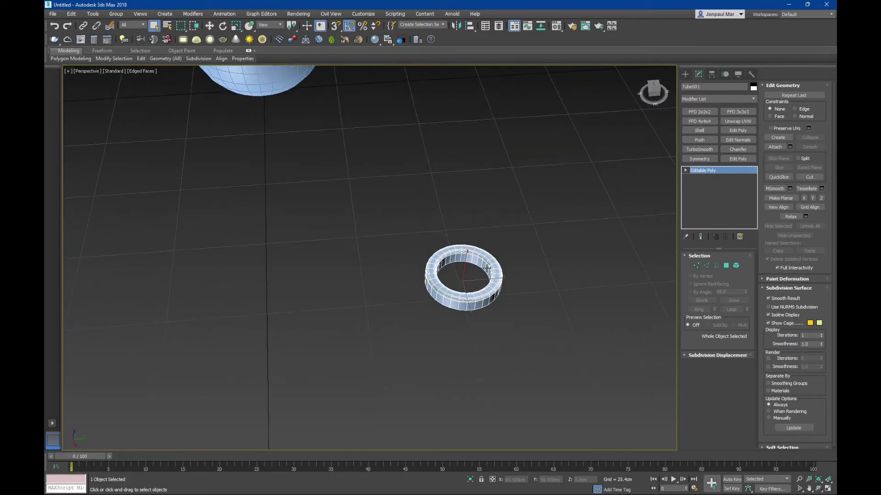
# Step: Rotate the tube 90° on X so it stands upright
pyautogui.press('e')
pyautogui.moveTo(483, 262); pyautogui.dragTo(459, 197)
pyautogui.moveTo(459, 196)
pyautogui.keyDown('alt'); pyautogui.mouseDown(button='middle')
pyautogui.moveTo(523, 191)
pyautogui.moveTo(491, 207)
pyautogui.moveTo(483, 229)
pyautogui.moveTo(507, 234)
pyautogui.mouseUp(button='middle'); pyautogui.keyUp('alt')
# Step: Align the tube to the centre of Sphere001, the egg body
pyautogui.press('w')
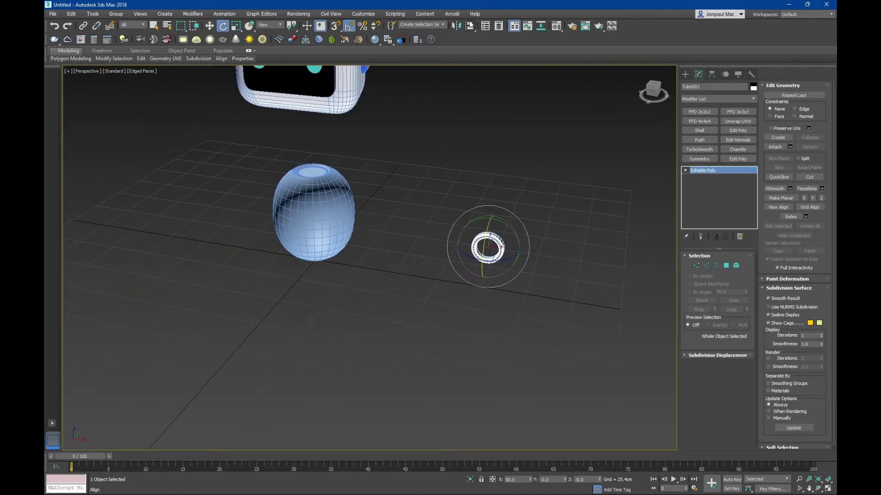
pyautogui.hotkey('alt', 'a')
pyautogui.click(354, 238)
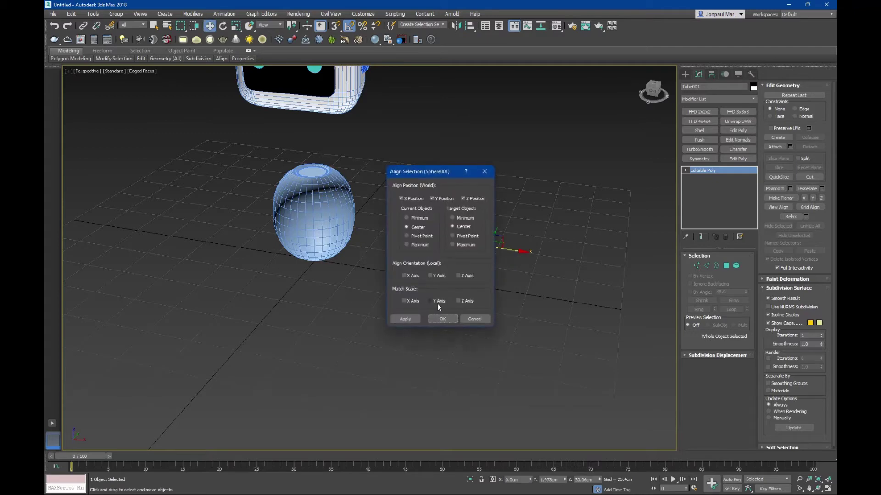
pyautogui.click(452, 321)
pyautogui.scroll(3, 282, 205)
pyautogui.scroll(1, 293, 204)
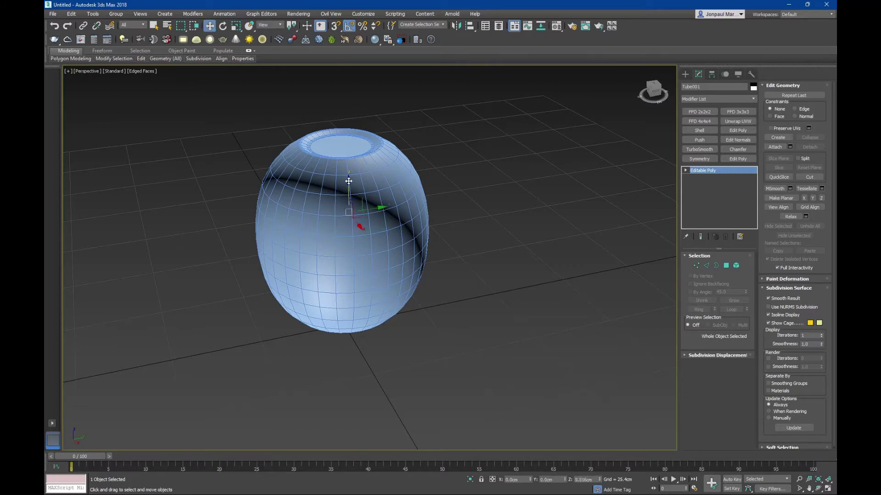
# Step: Slide the ring out to the side of the egg body, viewed in Left view
pyautogui.moveTo(367, 206); pyautogui.dragTo(286, 185)
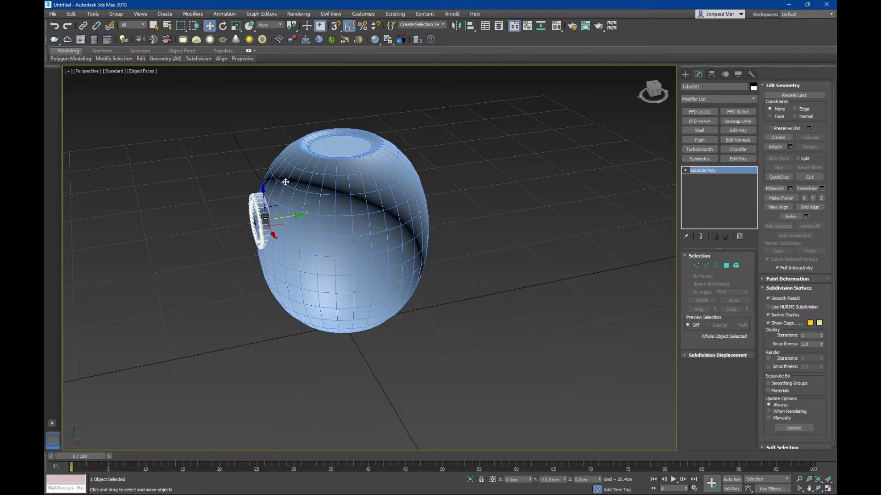
pyautogui.moveTo(285, 185)
pyautogui.keyDown('alt'); pyautogui.mouseDown(button='middle')
pyautogui.moveTo(340, 192)
pyautogui.moveTo(287, 210)
pyautogui.moveTo(303, 200)
pyautogui.mouseUp(button='middle'); pyautogui.keyUp('alt')
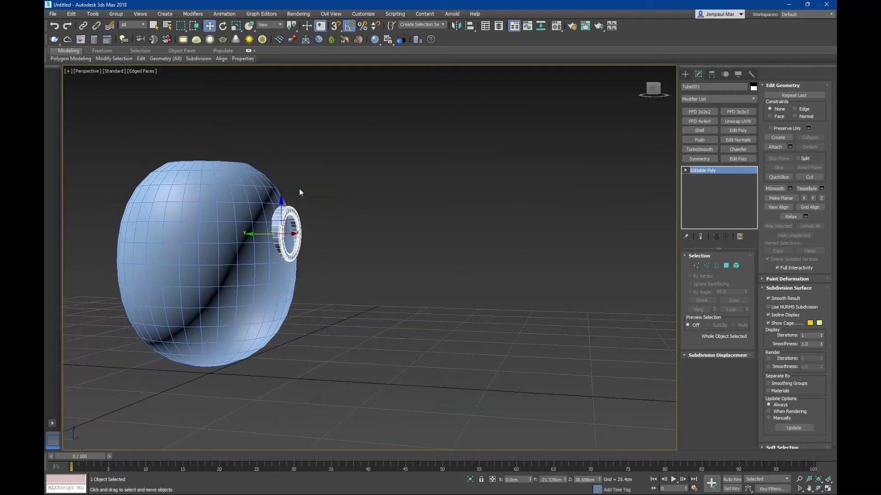
pyautogui.press('l')
pyautogui.scroll(5, 411, 214)
pyautogui.scroll(3, 389, 252)
pyautogui.scroll(3, 389, 253)
pyautogui.moveTo(389, 253); pyautogui.dragTo(412, 227, button='middle')
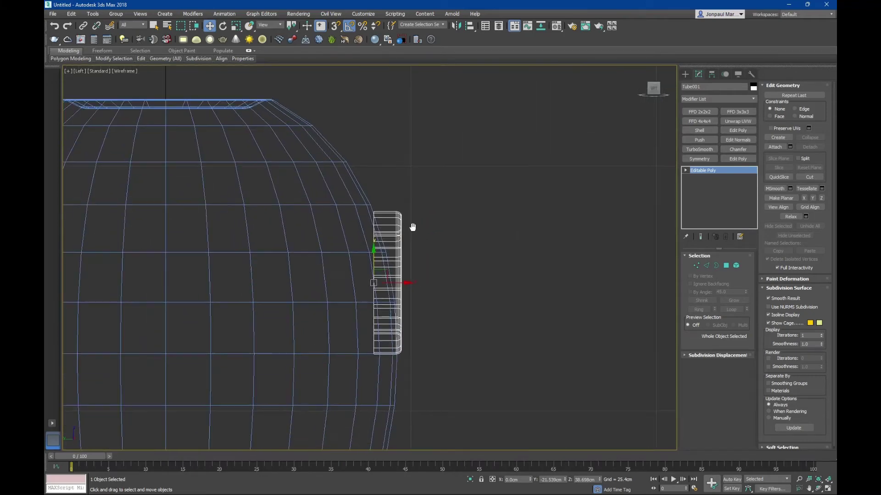
# Step: Tilt and nudge the ring in Left view so it sits flush on the body's curve
pyautogui.press('e')
pyautogui.moveTo(406, 264); pyautogui.dragTo(399, 261)
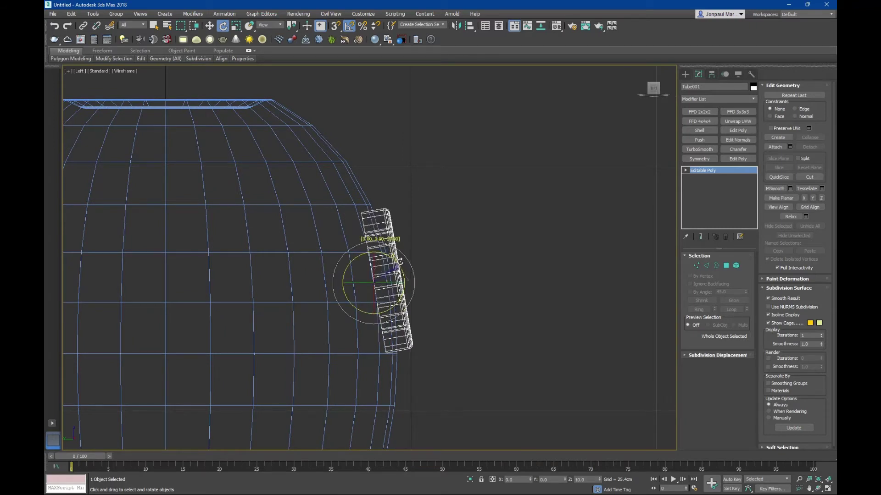
pyautogui.press('w')
pyautogui.moveTo(402, 282); pyautogui.dragTo(399, 280)
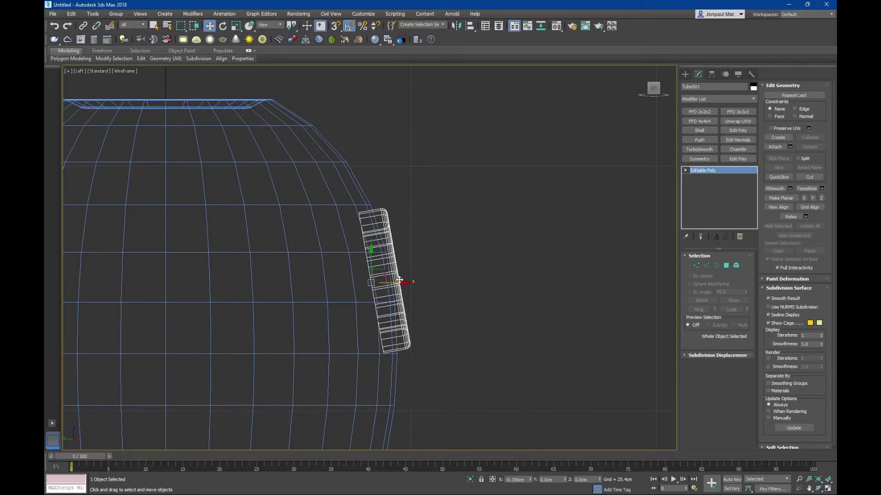
pyautogui.scroll(-5, 400, 280)
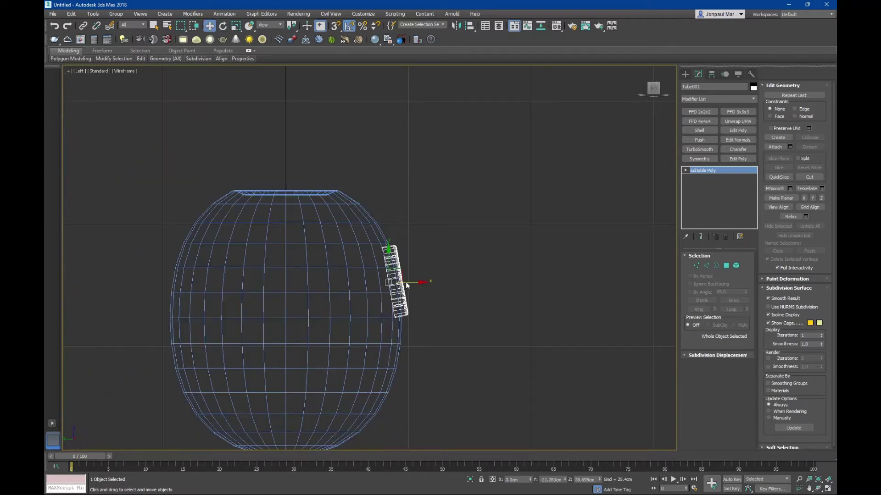
pyautogui.scroll(-1, 406, 282)
# Step: Fine-tune the ring's position along the body in Perspective view
pyautogui.press('p')
pyautogui.moveTo(353, 256)
pyautogui.keyDown('alt'); pyautogui.mouseDown(button='middle')
pyautogui.moveTo(319, 237)
pyautogui.moveTo(379, 239)
pyautogui.moveTo(275, 229)
pyautogui.moveTo(252, 238)
pyautogui.moveTo(328, 239)
pyautogui.moveTo(323, 252)
pyautogui.moveTo(285, 256)
pyautogui.moveTo(354, 232)
pyautogui.moveTo(380, 212)
pyautogui.moveTo(403, 212)
pyautogui.moveTo(370, 224)
pyautogui.mouseUp(button='middle'); pyautogui.keyUp('alt')
pyautogui.press('F4')
pyautogui.moveTo(309, 238); pyautogui.dragTo(307, 234)
pyautogui.moveTo(308, 234)
pyautogui.keyDown('alt'); pyautogui.mouseDown(button='middle')
pyautogui.moveTo(183, 222)
pyautogui.moveTo(181, 243)
pyautogui.mouseUp(button='middle'); pyautogui.keyUp('alt')
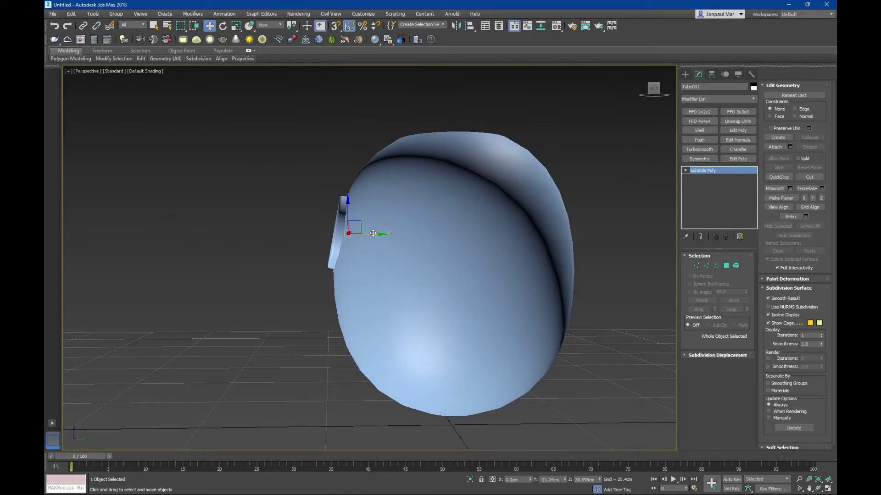
pyautogui.moveTo(373, 234); pyautogui.dragTo(375, 234)
pyautogui.moveTo(375, 234)
pyautogui.keyDown('alt'); pyautogui.mouseDown(button='middle')
pyautogui.moveTo(497, 232)
pyautogui.moveTo(483, 252)
pyautogui.moveTo(499, 289)
pyautogui.moveTo(356, 230)
pyautogui.mouseUp(button='middle'); pyautogui.keyUp('alt')
pyautogui.press('F4')
# Step: Select Sphere001 and attach the ring into it
pyautogui.press('q')
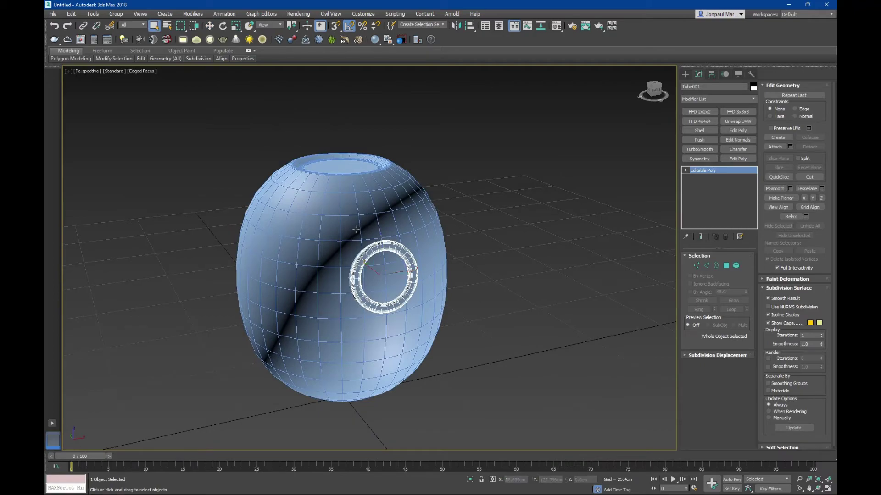
pyautogui.click(356, 229)
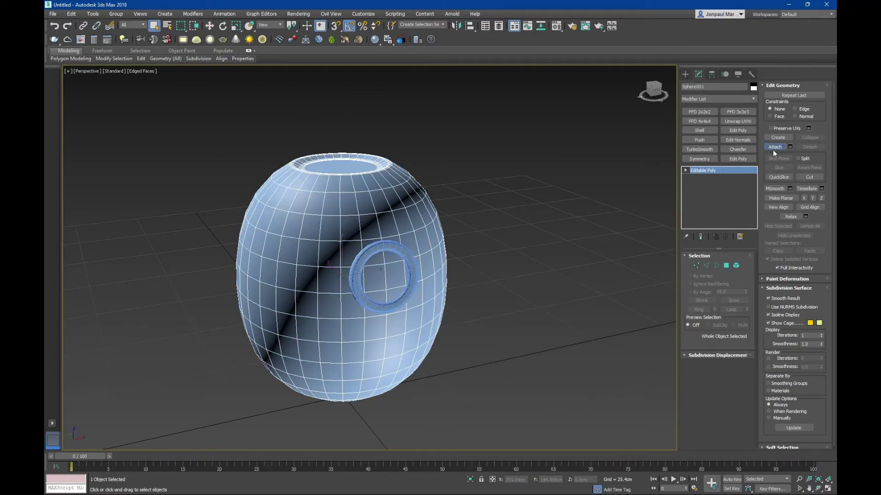
pyautogui.click(393, 251)
pyautogui.press('w')
pyautogui.moveTo(393, 252)
pyautogui.keyDown('alt'); pyautogui.mouseDown(button='middle')
pyautogui.moveTo(360, 232)
pyautogui.moveTo(389, 254)
pyautogui.moveTo(419, 244)
pyautogui.moveTo(403, 240)
pyautogui.moveTo(463, 232)
pyautogui.moveTo(494, 252)
pyautogui.moveTo(453, 260)
pyautogui.mouseUp(button='middle'); pyautogui.keyUp('alt')
pyautogui.moveTo(432, 274)
pyautogui.keyDown('alt'); pyautogui.mouseDown(button='middle')
pyautogui.moveTo(422, 261)
pyautogui.moveTo(437, 258)
pyautogui.moveTo(287, 279)
pyautogui.mouseUp(button='middle'); pyautogui.keyUp('alt')
# Step: Create a small sphere beside the egg body
pyautogui.click(686, 75)
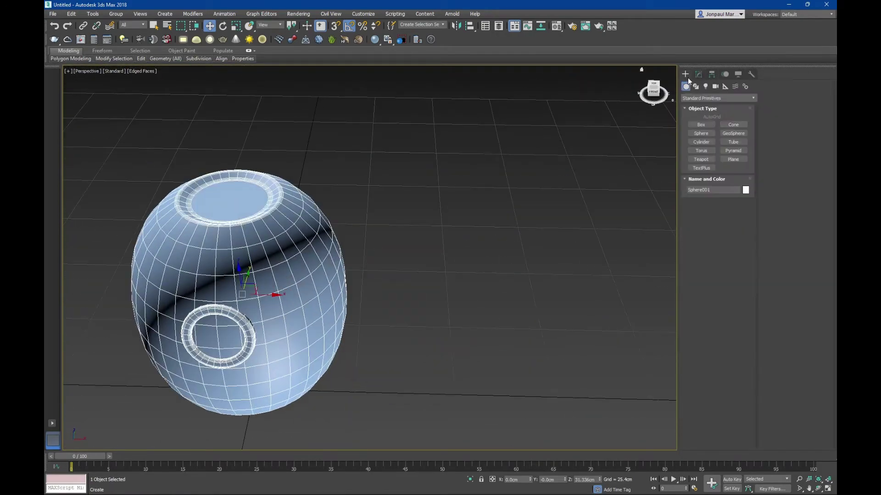
pyautogui.click(701, 134)
pyautogui.moveTo(513, 277); pyautogui.dragTo(523, 287)
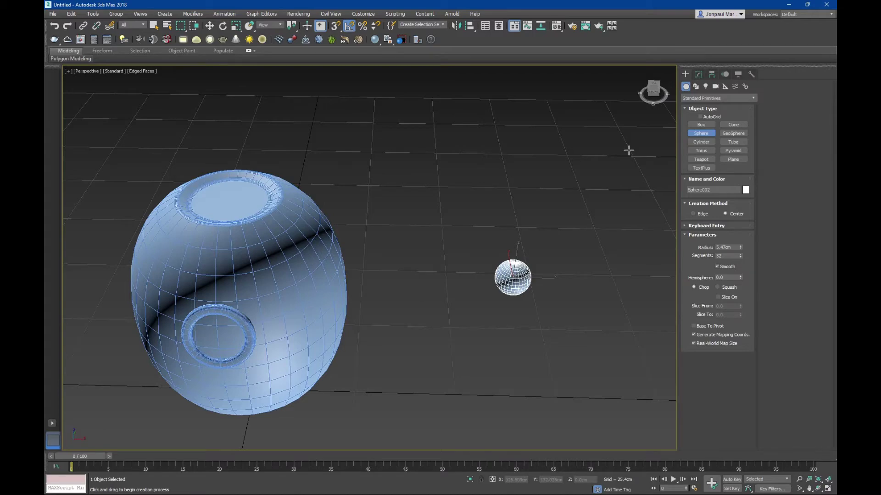
pyautogui.press('w')
pyautogui.moveTo(570, 220)
pyautogui.keyDown('alt'); pyautogui.mouseDown(button='middle')
pyautogui.moveTo(502, 236)
pyautogui.moveTo(540, 168)
pyautogui.mouseUp(button='middle'); pyautogui.keyUp('alt')
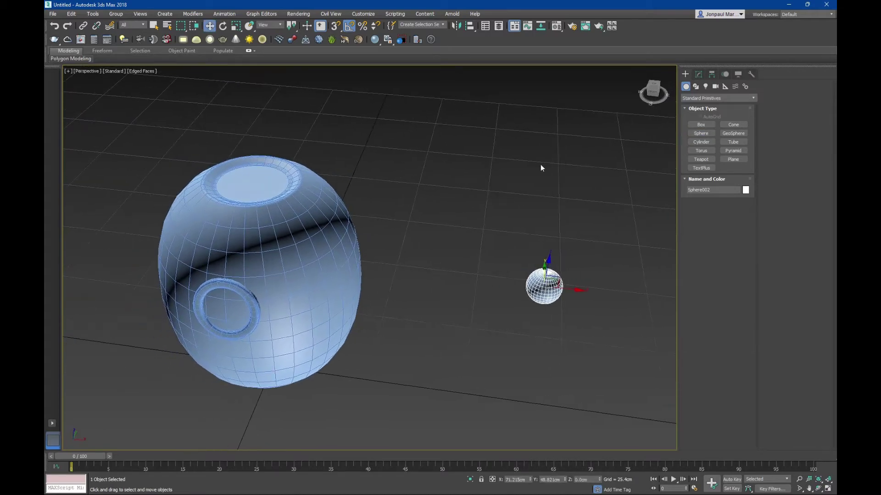
# Step: Align the small sphere to the centre of the egg body
pyautogui.click(474, 26)
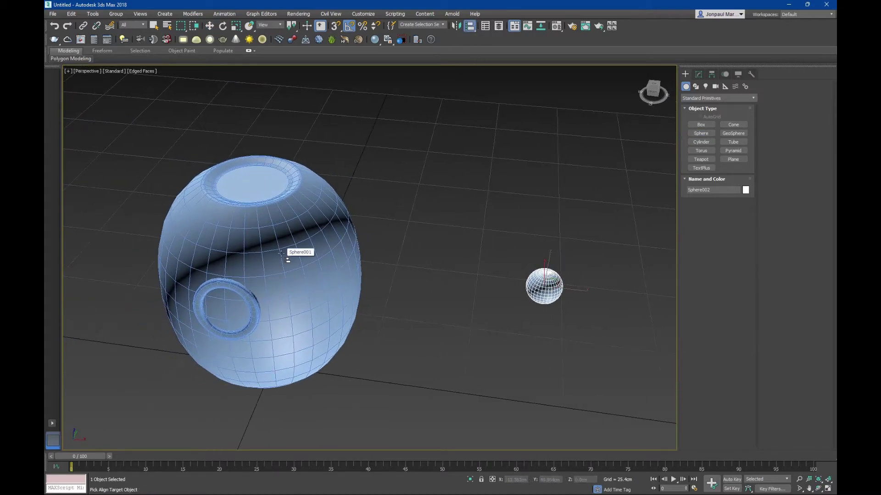
pyautogui.click(276, 266)
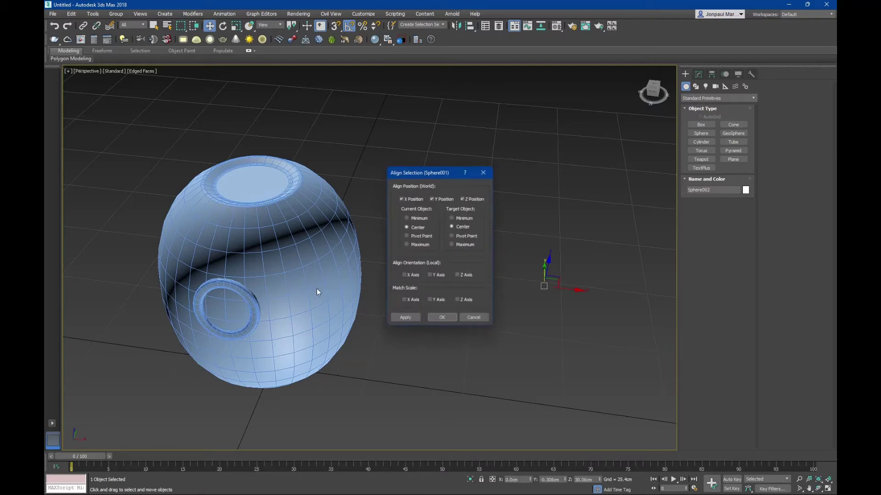
pyautogui.click(432, 320)
pyautogui.keyDown('alt'); pyautogui.moveTo(433, 320); pyautogui.dragTo(343, 258, button='middle'); pyautogui.keyUp('alt')
# Step: In Left view, raise the small sphere and move it onto the body's side
pyautogui.press('l')
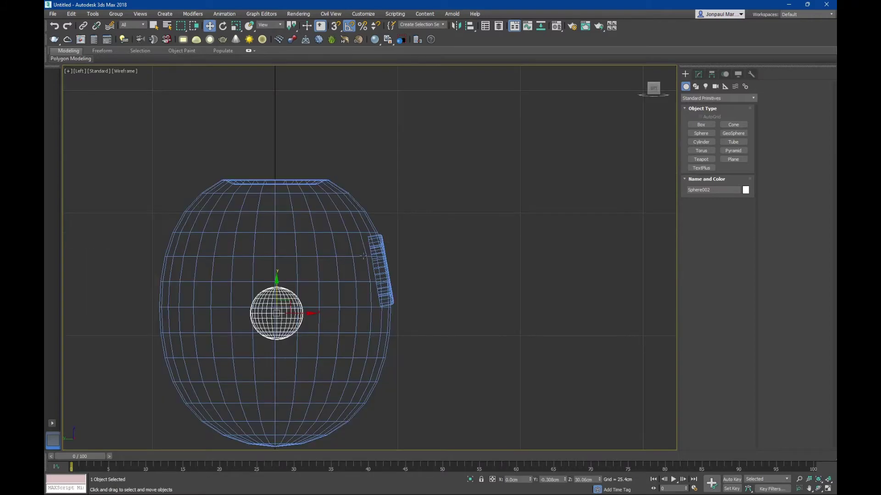
pyautogui.moveTo(278, 298); pyautogui.dragTo(278, 239)
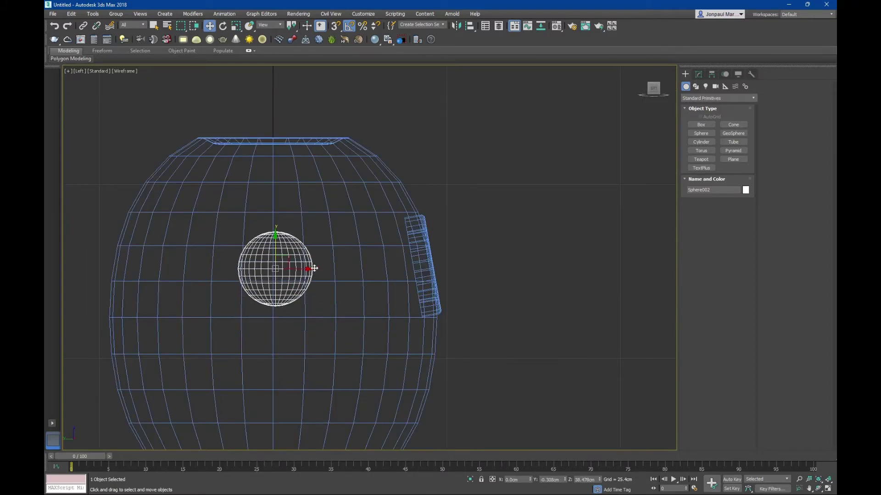
pyautogui.moveTo(306, 267); pyautogui.dragTo(454, 265)
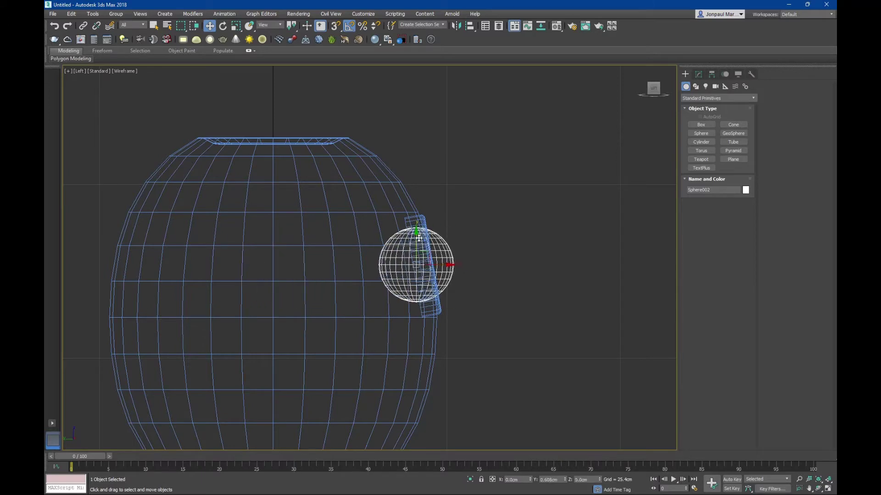
pyautogui.scroll(-3, 463, 279)
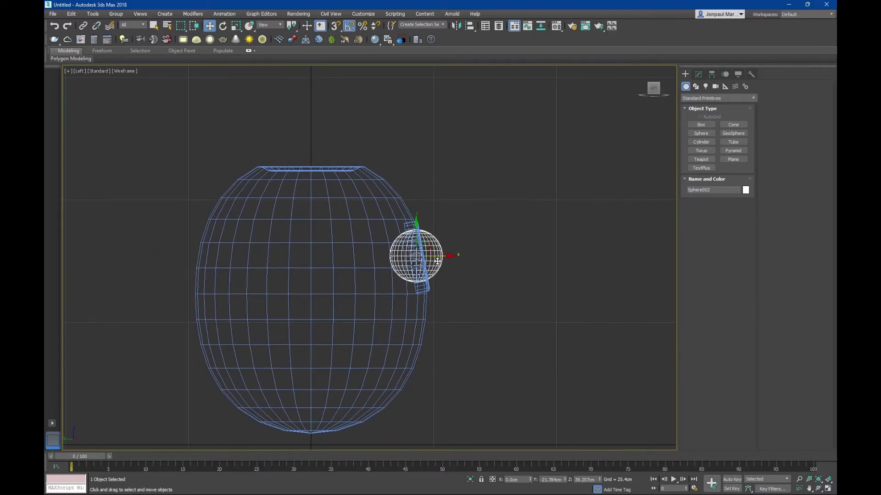
# Step: Lower the small sphere slightly so it seats inside the ring socket
pyautogui.press('p')
pyautogui.scroll(5, 362, 268)
pyautogui.scroll(2, 365, 262)
pyautogui.press('F4')
pyautogui.moveTo(366, 262)
pyautogui.keyDown('alt'); pyautogui.mouseDown(button='middle')
pyautogui.moveTo(339, 256)
pyautogui.moveTo(350, 265)
pyautogui.moveTo(326, 265)
pyautogui.mouseUp(button='middle'); pyautogui.keyUp('alt')
pyautogui.moveTo(326, 265); pyautogui.dragTo(327, 268)
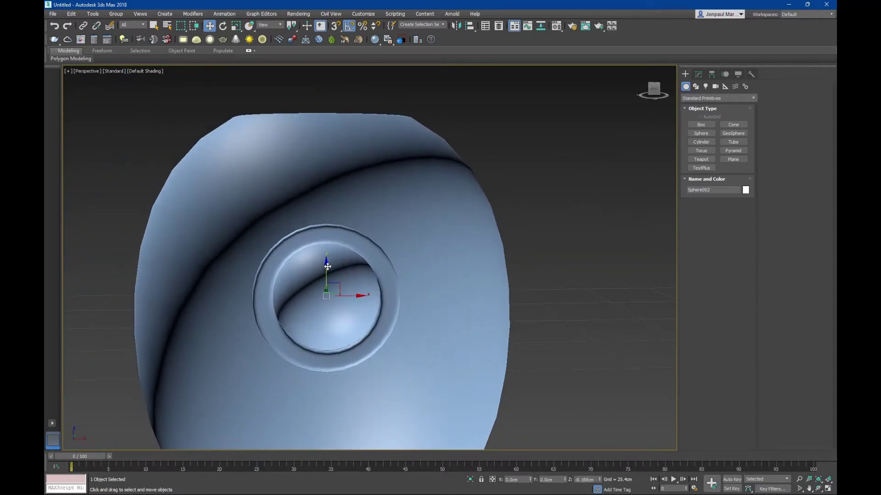
pyautogui.moveTo(328, 268)
pyautogui.keyDown('alt'); pyautogui.mouseDown(button='middle')
pyautogui.moveTo(364, 250)
pyautogui.moveTo(415, 260)
pyautogui.moveTo(381, 287)
pyautogui.moveTo(342, 249)
pyautogui.moveTo(305, 256)
pyautogui.moveTo(312, 246)
pyautogui.moveTo(340, 270)
pyautogui.moveTo(387, 244)
pyautogui.moveTo(417, 255)
pyautogui.moveTo(314, 269)
pyautogui.moveTo(226, 256)
pyautogui.moveTo(511, 295)
pyautogui.mouseUp(button='middle'); pyautogui.keyUp('alt')
pyautogui.press('F4')
# Step: Attach the small sphere to Sphere001 and open the Material Editor
pyautogui.press('q')
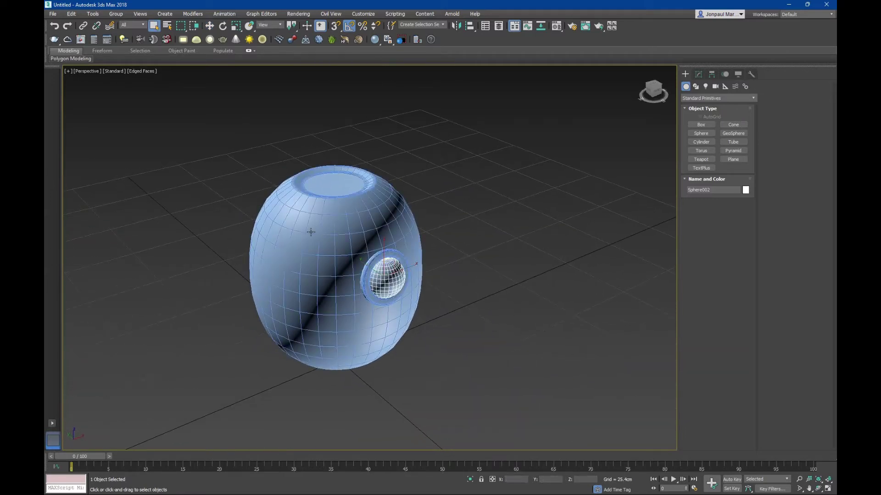
pyautogui.click(319, 241)
pyautogui.click(699, 74)
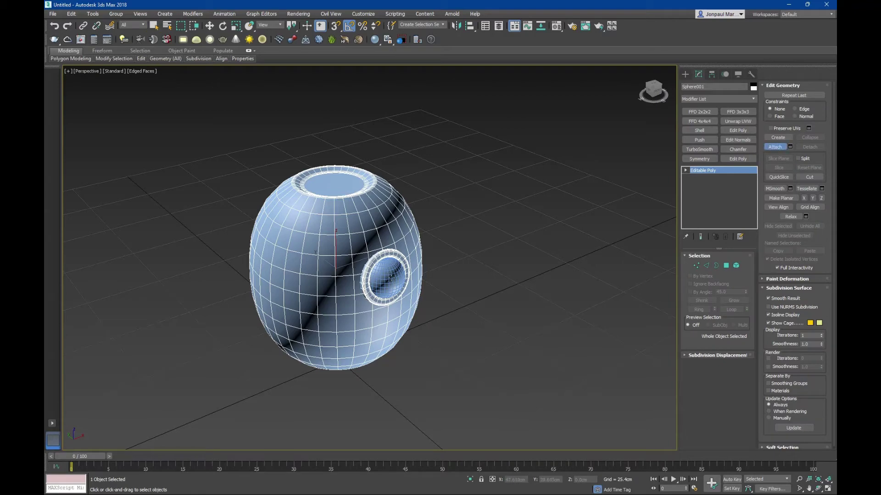
pyautogui.click(390, 279)
pyautogui.press('w')
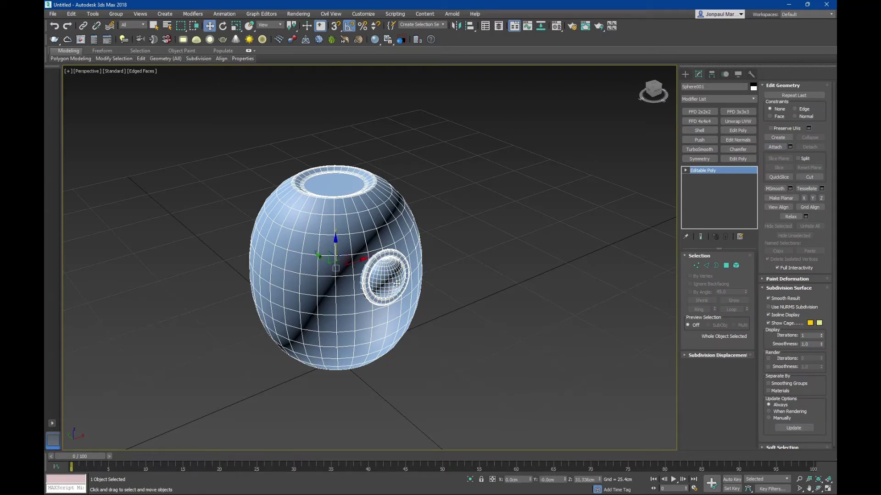
pyautogui.keyDown('alt'); pyautogui.moveTo(374, 261); pyautogui.dragTo(413, 287, button='middle'); pyautogui.keyUp('alt')
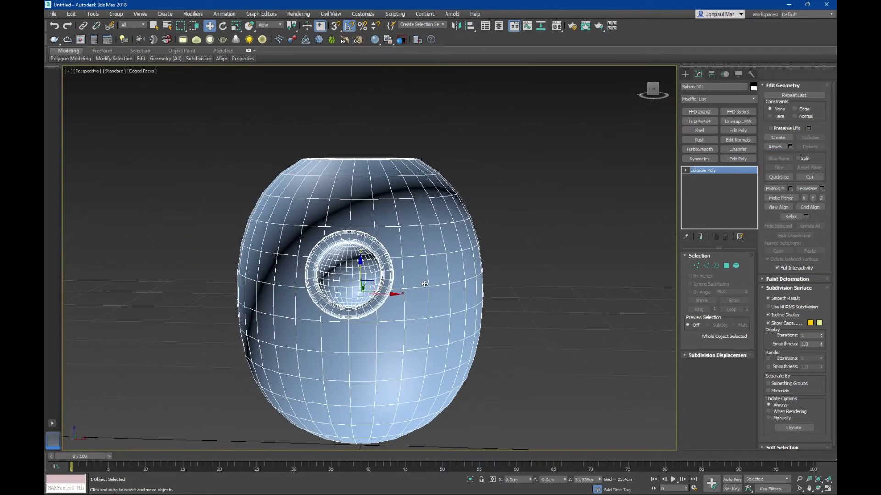
pyautogui.press('m')
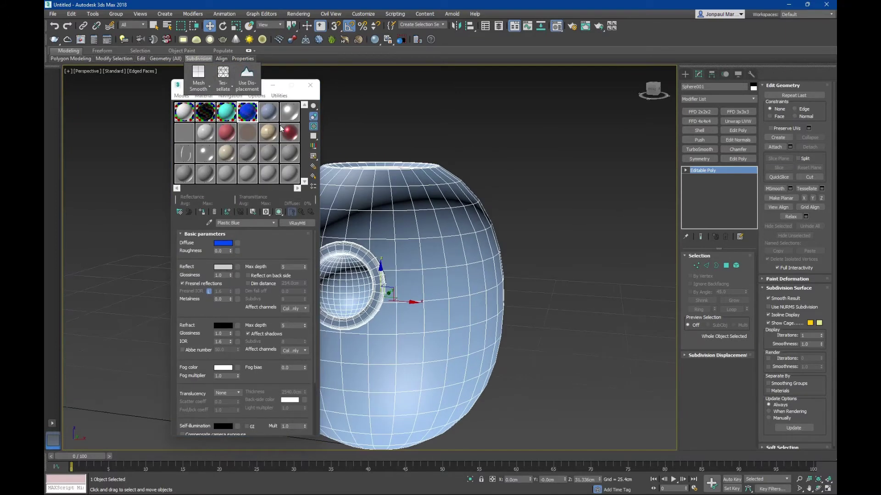
# Step: Assign the Plastic White material to the egg body
pyautogui.moveTo(250, 86); pyautogui.dragTo(181, 101)
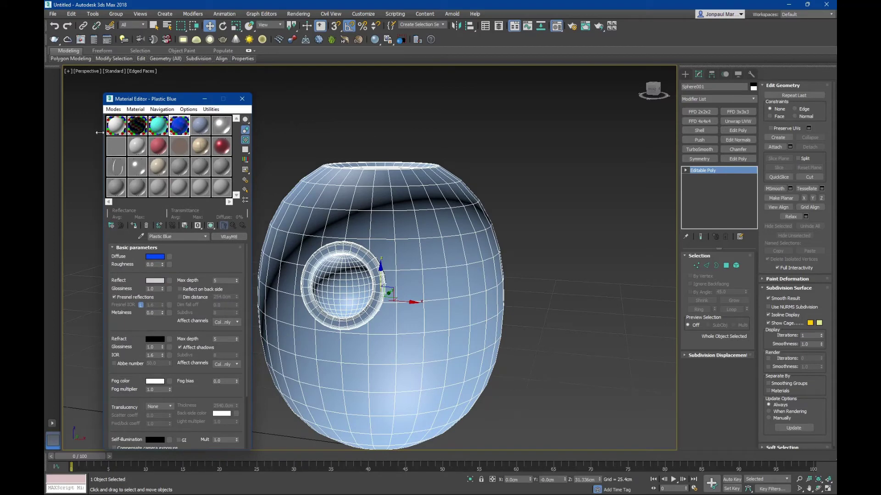
pyautogui.click(117, 133)
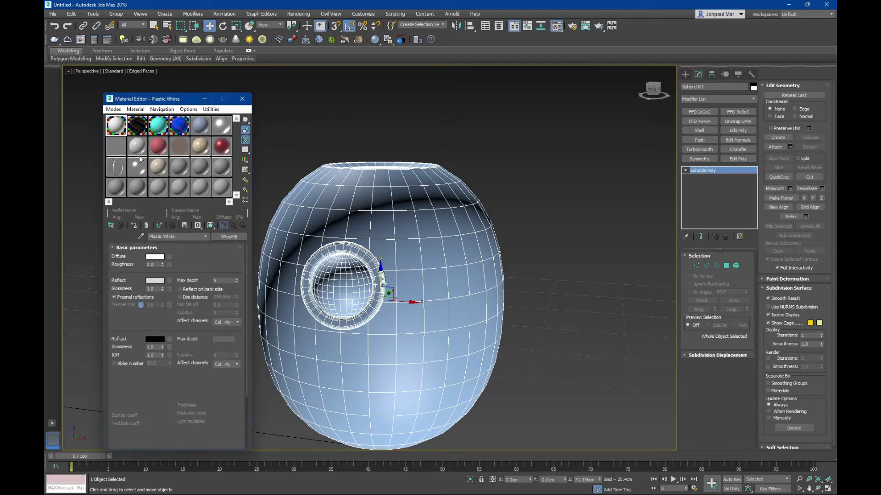
pyautogui.click(158, 226)
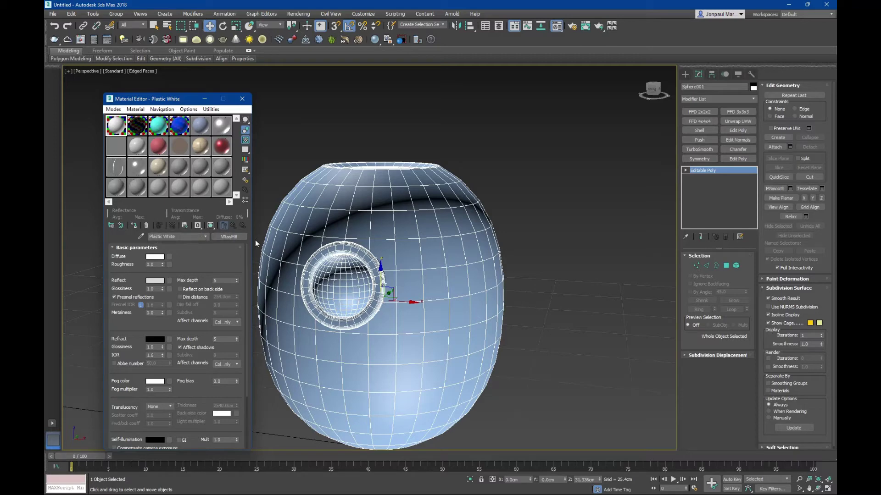
pyautogui.moveTo(324, 231); pyautogui.dragTo(320, 231)
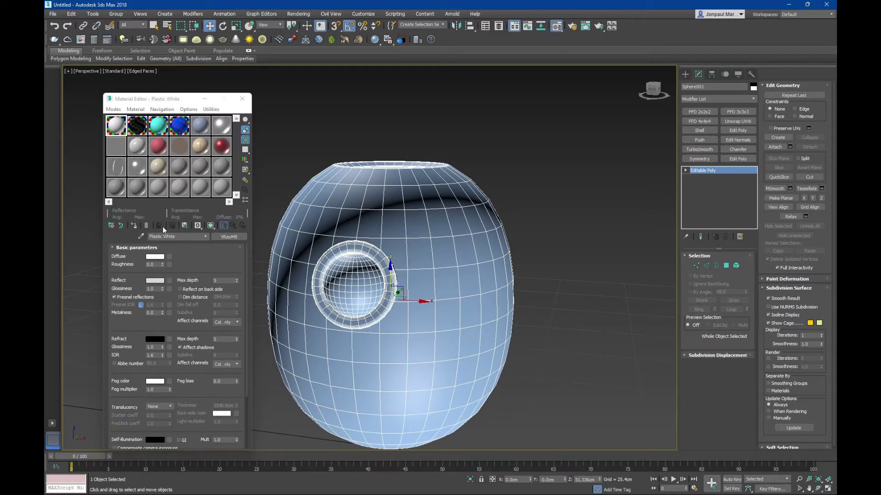
pyautogui.click(134, 226)
pyautogui.moveTo(321, 239)
pyautogui.keyDown('alt'); pyautogui.mouseDown(button='middle')
pyautogui.moveTo(325, 267)
pyautogui.moveTo(362, 271)
pyautogui.mouseUp(button='middle'); pyautogui.keyUp('alt')
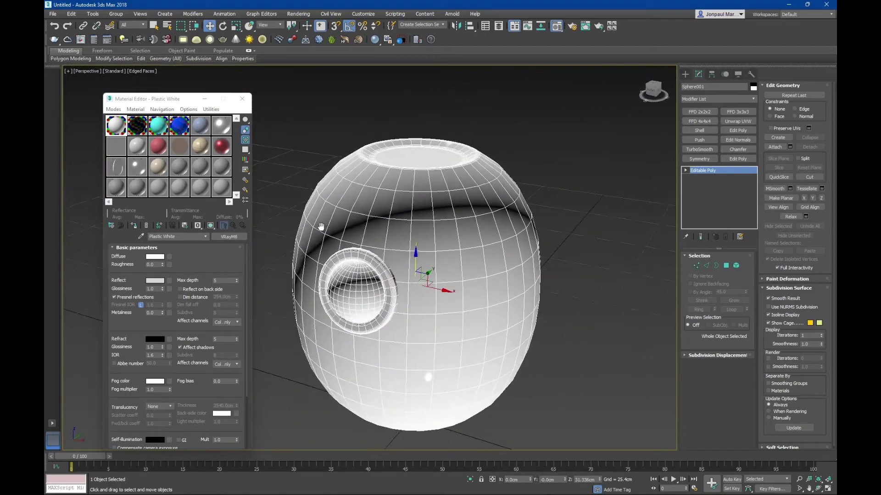
# Step: In Element mode, select the inner eye sphere element
pyautogui.click(735, 267)
pyautogui.click(459, 293)
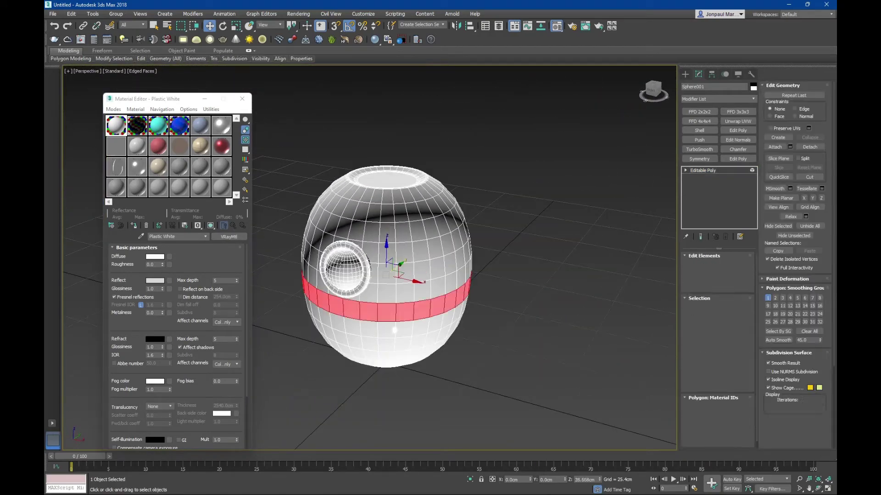
pyautogui.press('q')
pyautogui.click(349, 270)
pyautogui.scroll(3, 277, 207)
pyautogui.scroll(1, 277, 207)
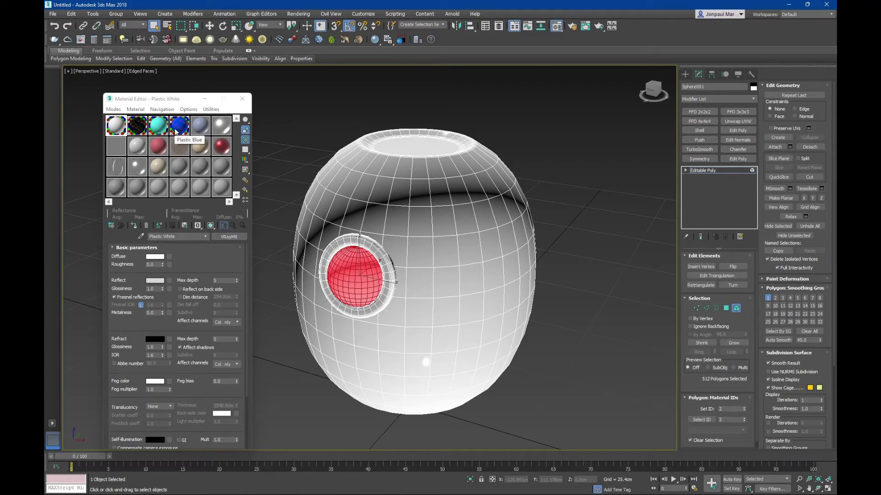
# Step: Give the eye sphere Plastic Indigo, replacing a first try with Plastic Blue
pyautogui.click(179, 126)
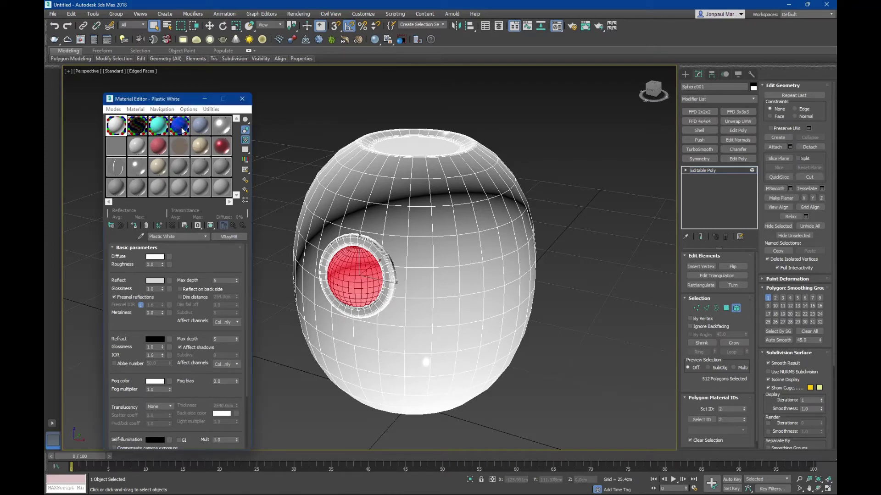
pyautogui.click(134, 224)
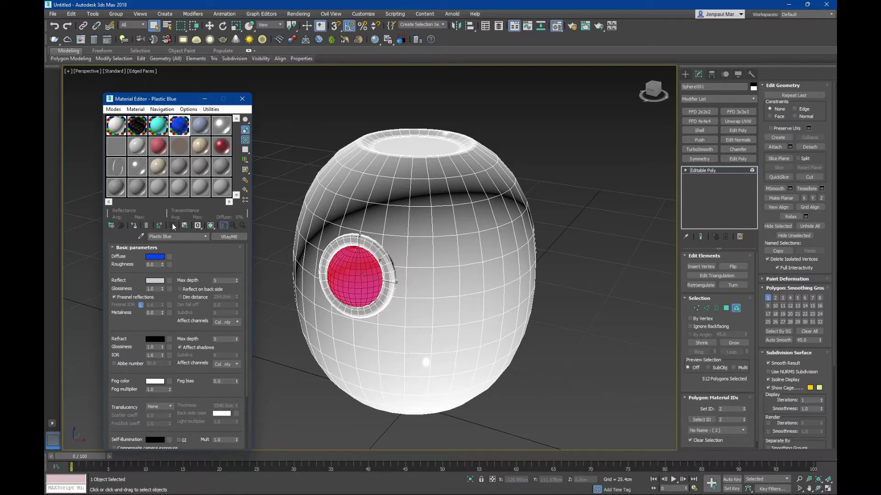
pyautogui.moveTo(444, 216)
pyautogui.keyDown('alt'); pyautogui.mouseDown(button='middle')
pyautogui.moveTo(494, 190)
pyautogui.moveTo(461, 213)
pyautogui.moveTo(477, 220)
pyautogui.moveTo(418, 252)
pyautogui.moveTo(225, 169)
pyautogui.mouseUp(button='middle'); pyautogui.keyUp('alt')
pyautogui.click(155, 126)
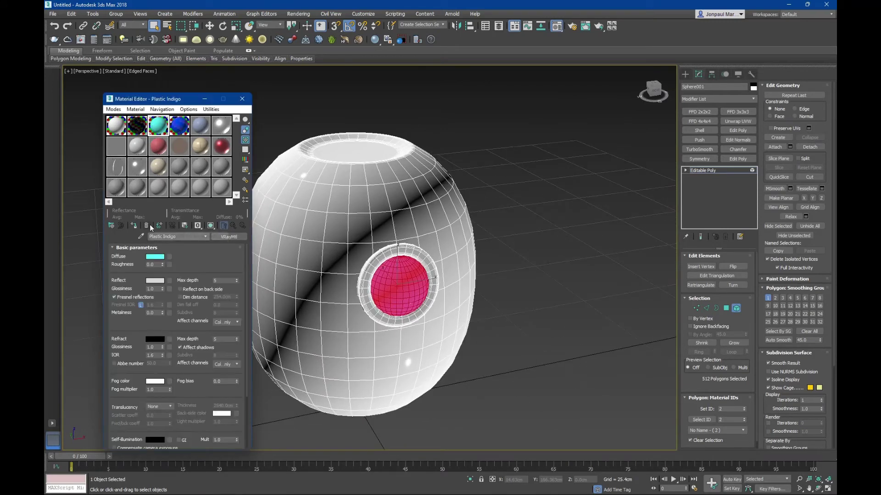
pyautogui.click(134, 226)
# Step: Assign Plastic Black to the ring around the eye, then deselect it
pyautogui.keyDown('alt'); pyautogui.moveTo(292, 226); pyautogui.dragTo(424, 251, button='middle'); pyautogui.keyUp('alt')
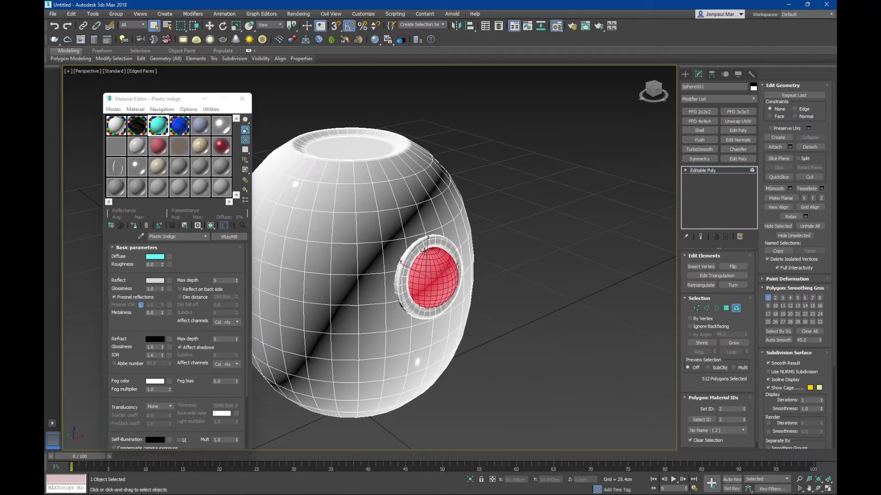
pyautogui.click(402, 264)
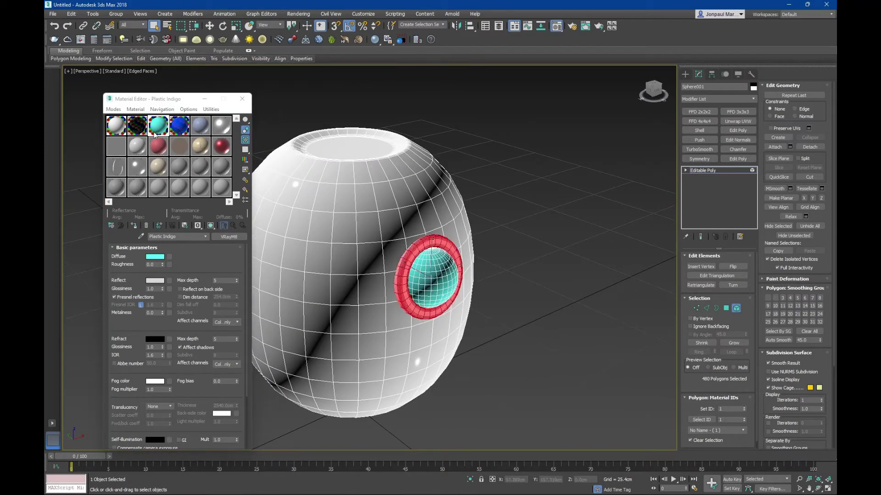
pyautogui.click(137, 126)
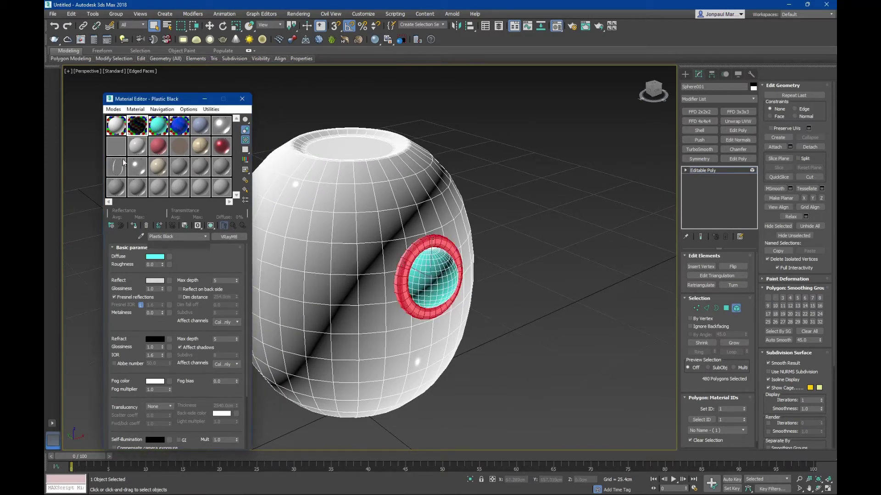
pyautogui.click(137, 227)
pyautogui.keyDown('alt'); pyautogui.moveTo(413, 247); pyautogui.dragTo(371, 251, button='middle'); pyautogui.keyUp('alt')
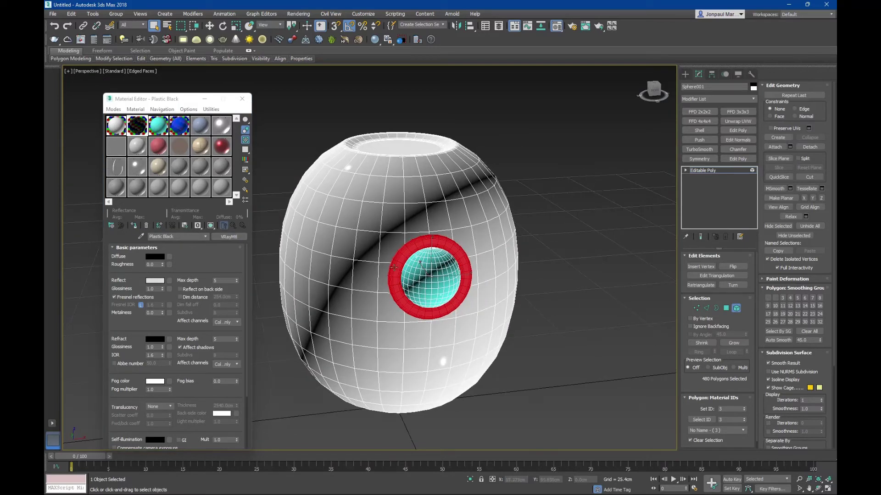
pyautogui.press('F4')
pyautogui.click(556, 290)
pyautogui.scroll(-5, 491, 277)
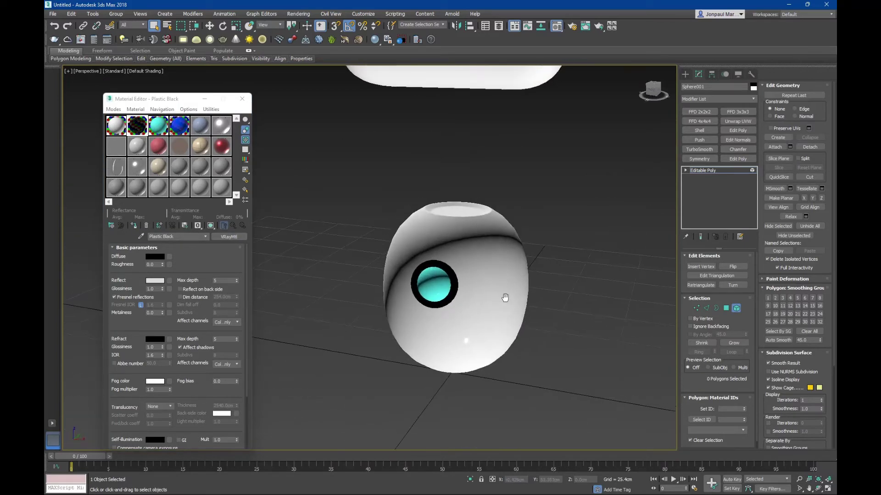
# Step: Exit Element mode, switch to Move then Uniform Scale, and orbit to face the robot's head
pyautogui.moveTo(507, 296)
pyautogui.mouseDown(button='middle')
pyautogui.moveTo(523, 310)
pyautogui.moveTo(501, 309)
pyautogui.mouseUp(button='middle')
pyautogui.scroll(2, 502, 308)
pyautogui.moveTo(497, 350)
pyautogui.keyDown('alt'); pyautogui.mouseDown(button='middle')
pyautogui.moveTo(503, 359)
pyautogui.moveTo(494, 376)
pyautogui.mouseUp(button='middle'); pyautogui.keyUp('alt')
pyautogui.click(736, 308)
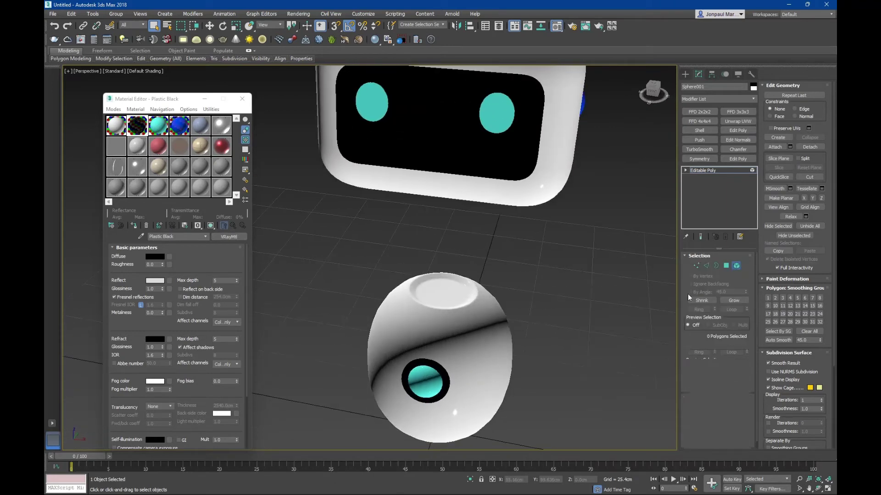
pyautogui.press('w')
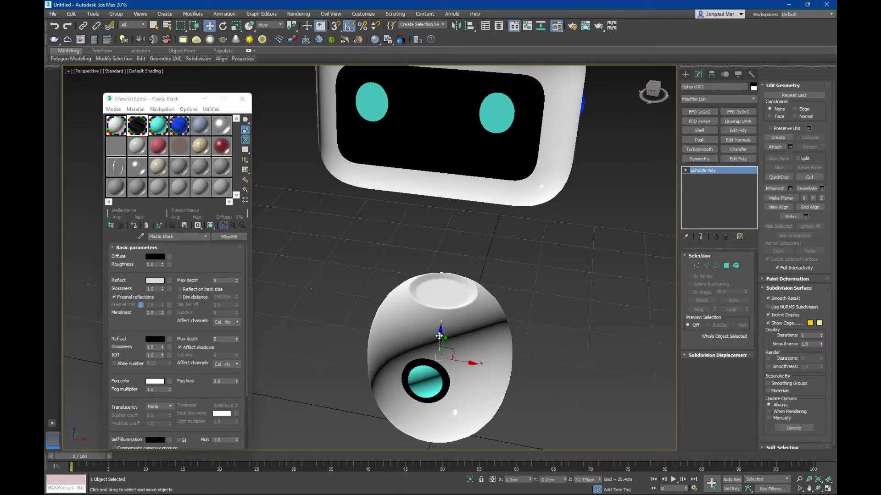
pyautogui.moveTo(439, 336)
pyautogui.keyDown('alt'); pyautogui.mouseDown(button='middle')
pyautogui.moveTo(508, 231)
pyautogui.moveTo(479, 228)
pyautogui.mouseUp(button='middle'); pyautogui.keyUp('alt')
pyautogui.scroll(-5, 508, 231)
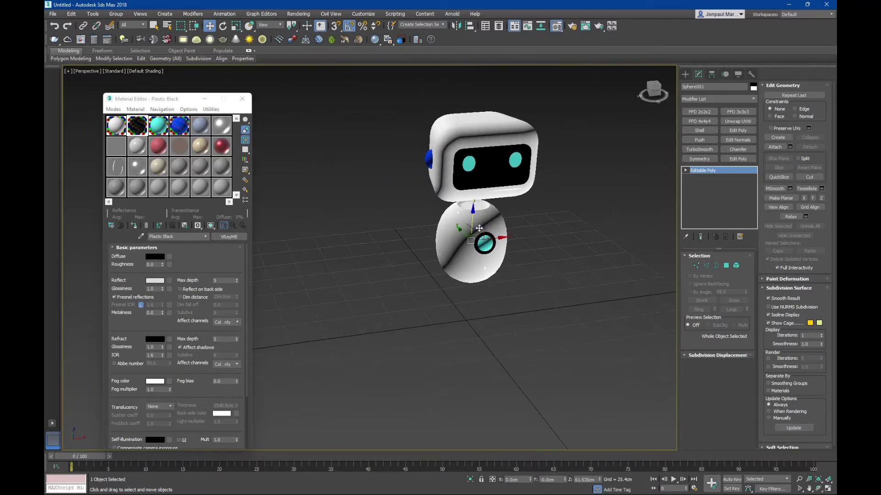
pyautogui.scroll(3, 479, 228)
pyautogui.press('r')
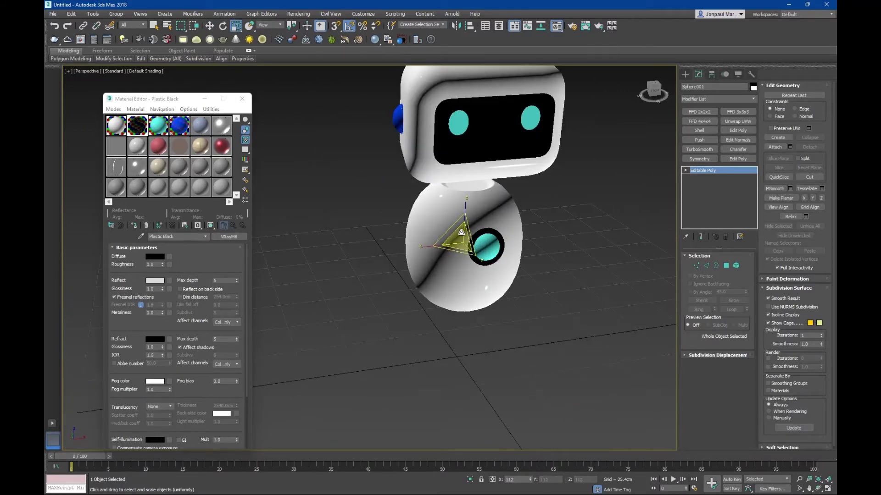
pyautogui.moveTo(461, 232)
pyautogui.keyDown('alt'); pyautogui.mouseDown(button='middle')
pyautogui.moveTo(438, 189)
pyautogui.moveTo(361, 212)
pyautogui.moveTo(313, 197)
pyautogui.moveTo(298, 179)
pyautogui.mouseUp(button='middle'); pyautogui.keyUp('alt')
# Step: Close the Material Editor and create a new small sphere, Sphere002, beside the robot
pyautogui.click(242, 100)
pyautogui.moveTo(367, 207)
pyautogui.keyDown('alt'); pyautogui.mouseDown(button='middle')
pyautogui.moveTo(527, 284)
pyautogui.moveTo(485, 285)
pyautogui.moveTo(528, 206)
pyautogui.mouseUp(button='middle'); pyautogui.keyUp('alt')
pyautogui.click(548, 296)
pyautogui.click(685, 74)
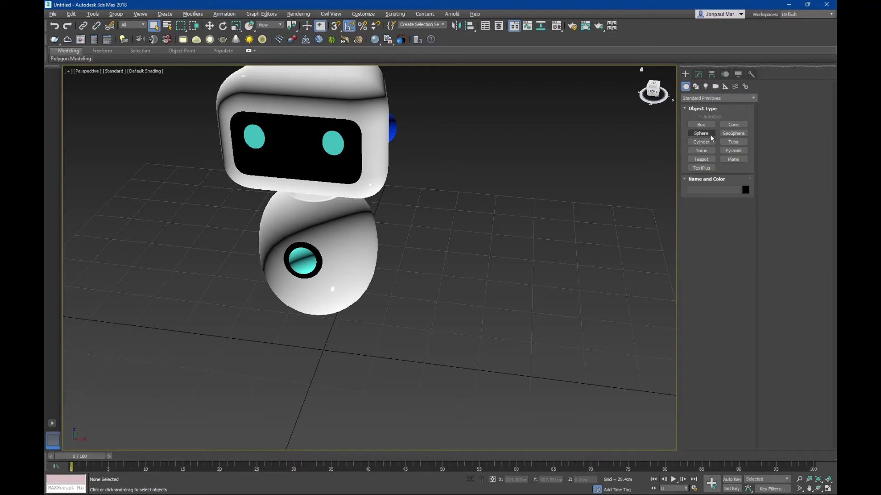
pyautogui.click(701, 133)
pyautogui.moveTo(512, 320); pyautogui.dragTo(525, 330)
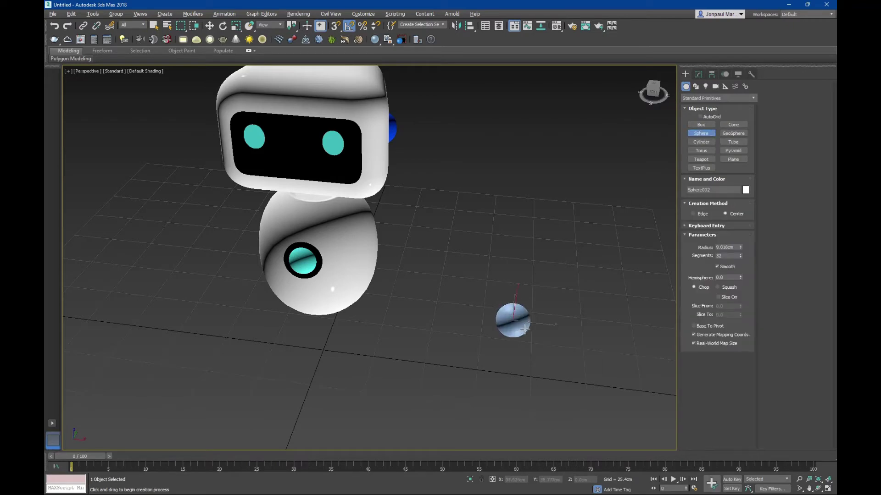
pyautogui.moveTo(525, 329)
pyautogui.keyDown('alt'); pyautogui.mouseDown(button='middle')
pyautogui.moveTo(451, 278)
pyautogui.moveTo(464, 301)
pyautogui.moveTo(429, 218)
pyautogui.mouseUp(button='middle'); pyautogui.keyUp('alt')
pyautogui.rightClick(465, 301)
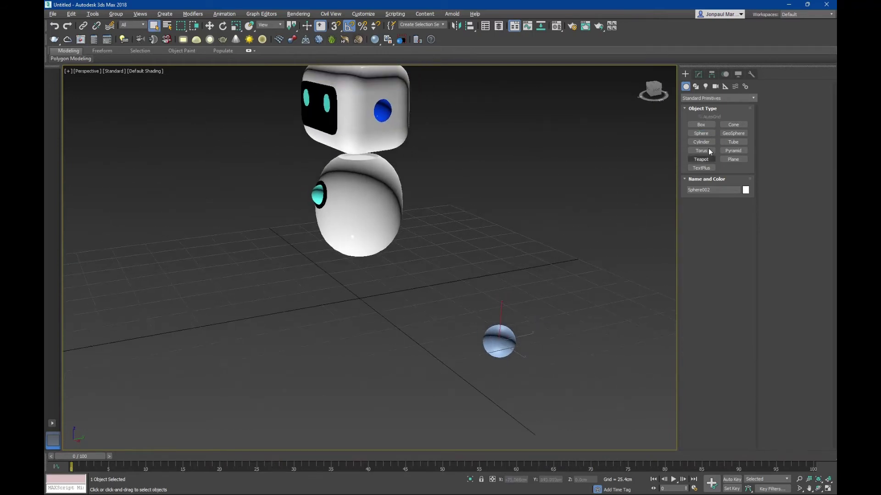
# Step: Convert Sphere002 to Editable Poly
pyautogui.click(699, 75)
pyautogui.press('F4')
pyautogui.rightClick(730, 197)
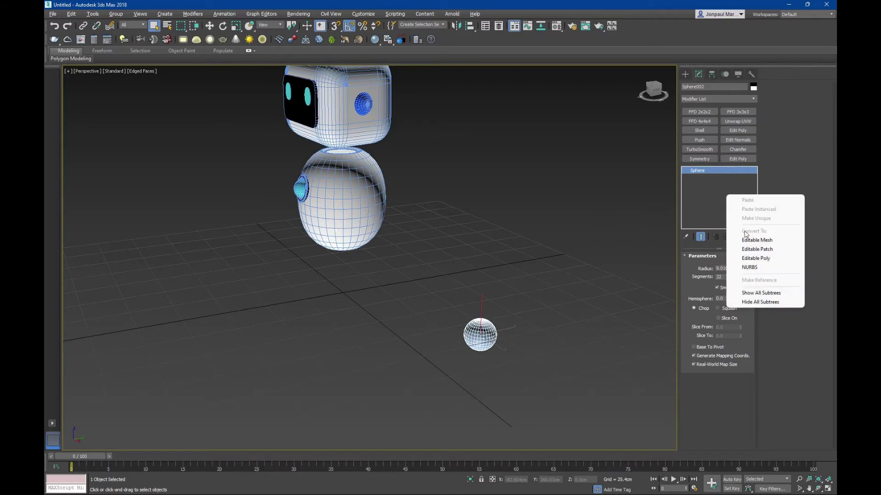
pyautogui.click(762, 259)
pyautogui.keyDown('alt'); pyautogui.moveTo(441, 299); pyautogui.dragTo(463, 311, button='middle'); pyautogui.keyUp('alt')
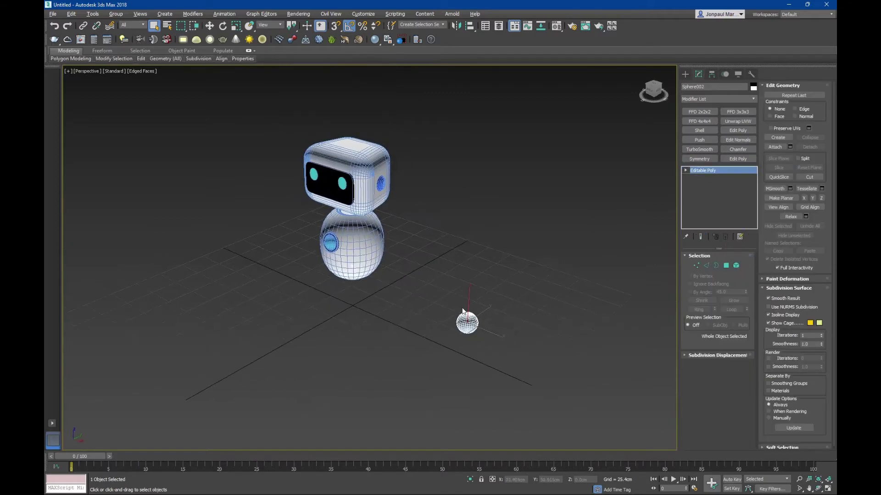
# Step: In Front view, delete the sphere's top-half polygons, leaving a hemisphere
pyautogui.press('f')
pyautogui.moveTo(500, 229); pyautogui.dragTo(421, 207, button='middle')
pyautogui.scroll(3, 420, 206)
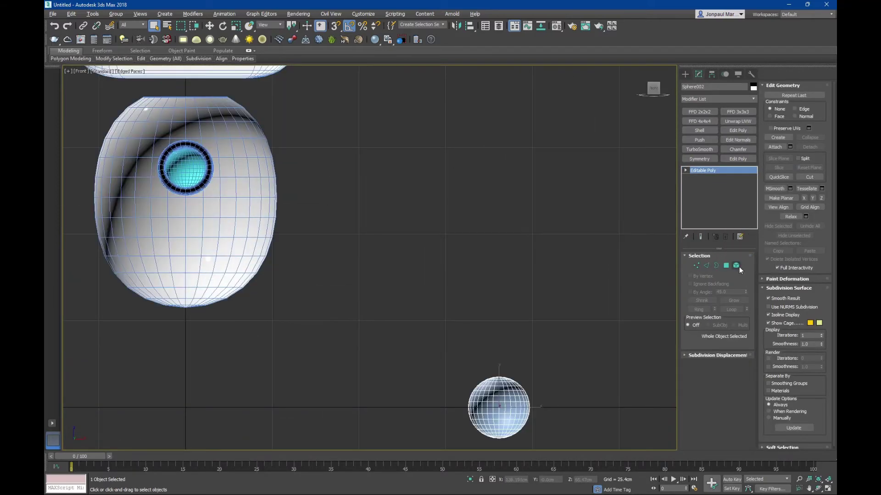
pyautogui.scroll(2, 491, 368)
pyautogui.moveTo(490, 368); pyautogui.dragTo(448, 234, button='middle')
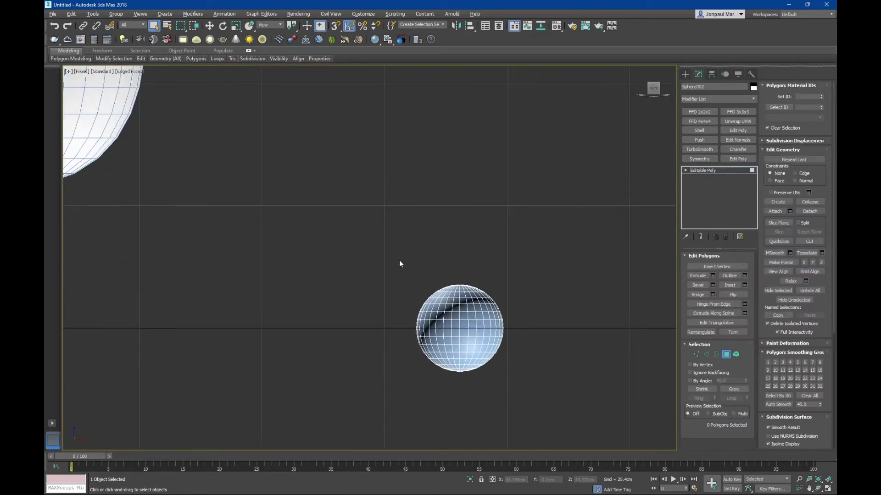
pyautogui.moveTo(516, 322); pyautogui.dragTo(516, 328)
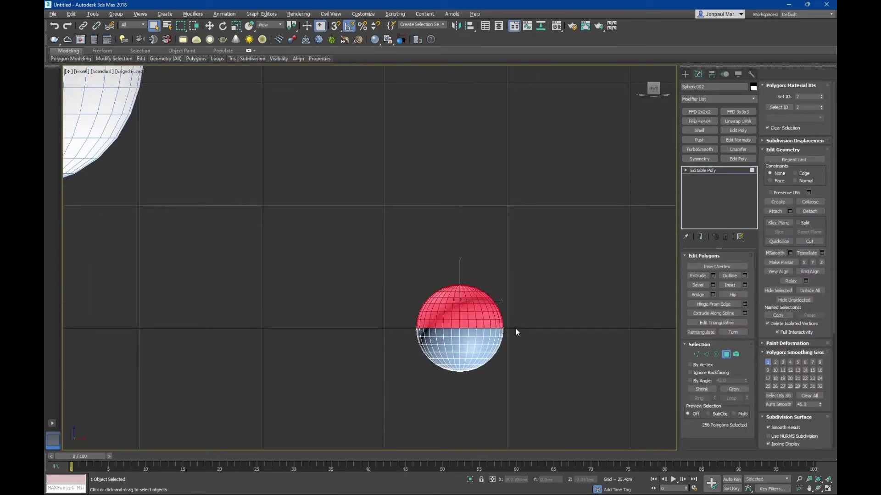
pyautogui.press('Delete')
pyautogui.scroll(-2, 516, 329)
pyautogui.click(734, 352)
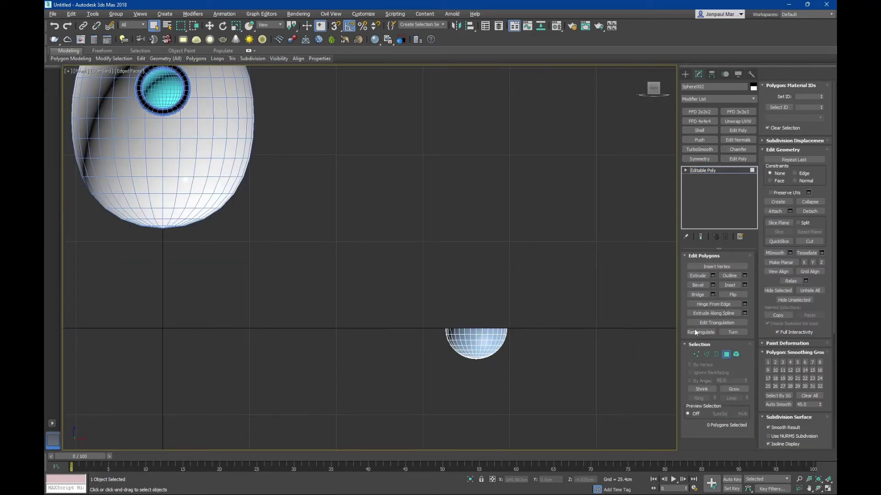
pyautogui.scroll(-3, 381, 183)
pyautogui.moveTo(383, 184); pyautogui.dragTo(432, 239, button='middle')
# Step: Align the neck bowl to the head object
pyautogui.click(466, 30)
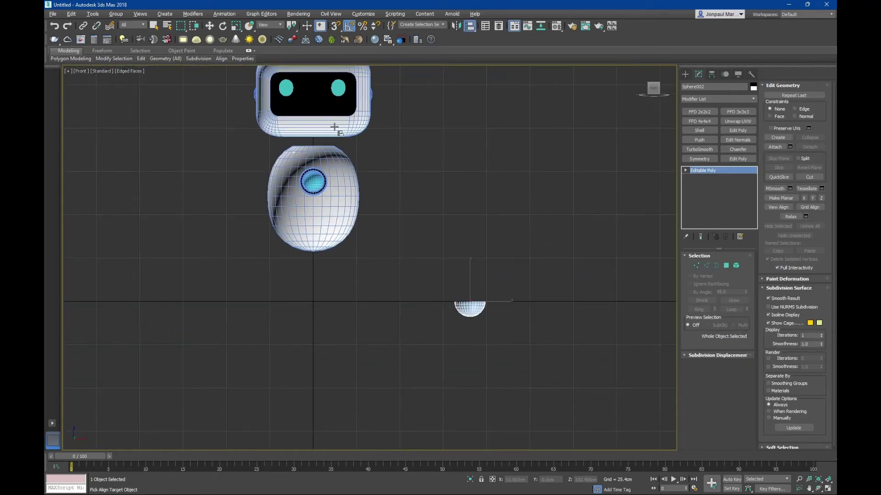
pyautogui.click(331, 124)
pyautogui.click(444, 318)
pyautogui.keyDown('alt'); pyautogui.moveTo(349, 257); pyautogui.dragTo(314, 230, button='middle'); pyautogui.keyUp('alt')
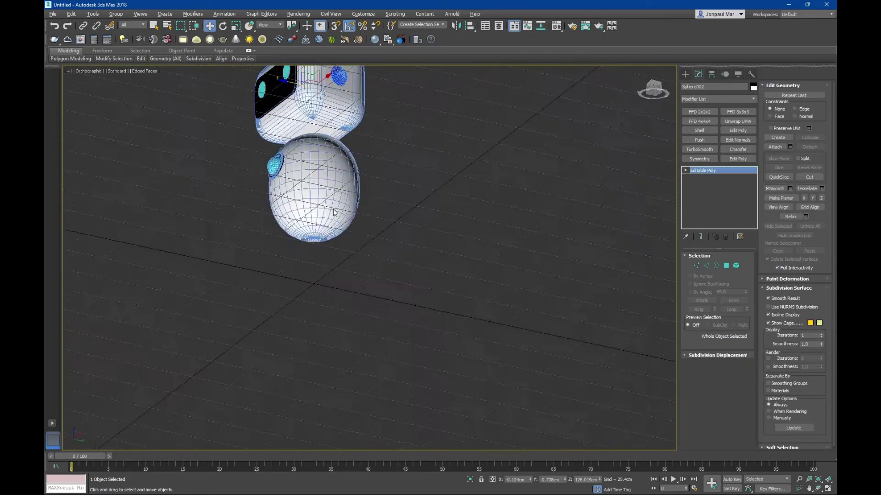
pyautogui.moveTo(325, 201)
pyautogui.keyDown('alt'); pyautogui.mouseDown(button='middle')
pyautogui.moveTo(391, 237)
pyautogui.moveTo(401, 229)
pyautogui.moveTo(396, 264)
pyautogui.mouseUp(button='middle'); pyautogui.keyUp('alt')
pyautogui.press('f')
pyautogui.scroll(-2, 401, 230)
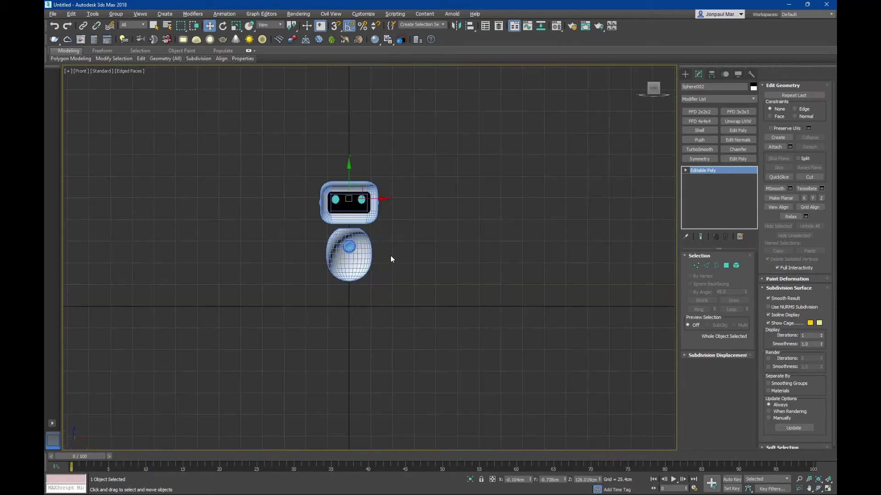
pyautogui.press('p')
pyautogui.scroll(5, 311, 143)
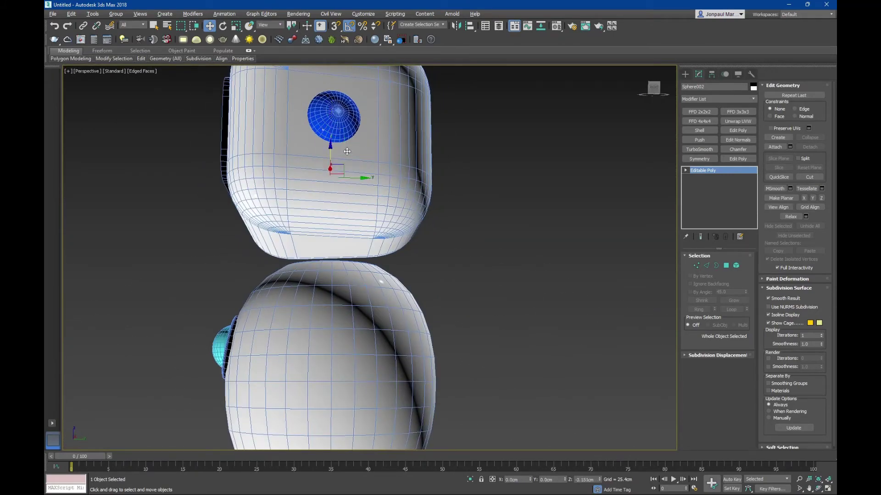
pyautogui.moveTo(348, 152)
pyautogui.keyDown('alt'); pyautogui.mouseDown(button='middle')
pyautogui.moveTo(348, 259)
pyautogui.moveTo(319, 205)
pyautogui.mouseUp(button='middle'); pyautogui.keyUp('alt')
pyautogui.scroll(4, 348, 259)
# Step: Scale the bowl up to about 115% and raise it against the underside of the head
pyautogui.press('r')
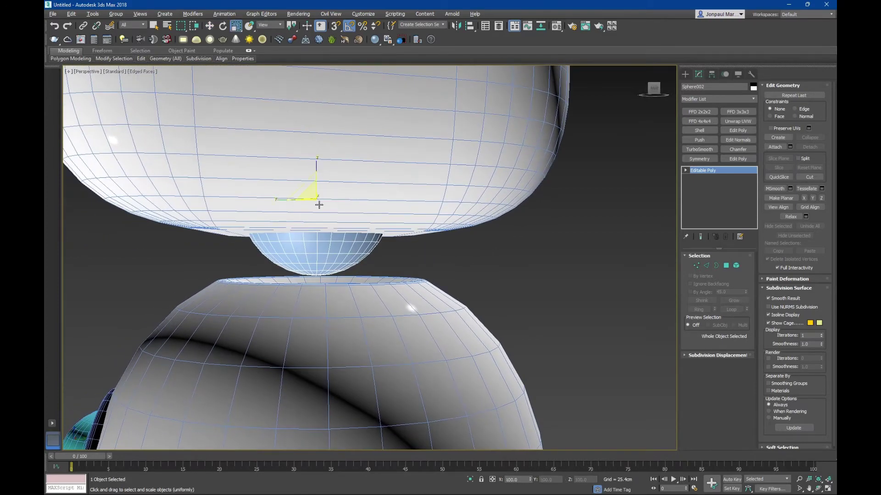
pyautogui.moveTo(312, 191); pyautogui.dragTo(310, 188)
pyautogui.moveTo(332, 210)
pyautogui.keyDown('alt'); pyautogui.mouseDown(button='middle')
pyautogui.moveTo(334, 198)
pyautogui.moveTo(365, 233)
pyautogui.moveTo(393, 161)
pyautogui.moveTo(401, 171)
pyautogui.mouseUp(button='middle'); pyautogui.keyUp('alt')
pyautogui.press('F4')
pyautogui.press('w')
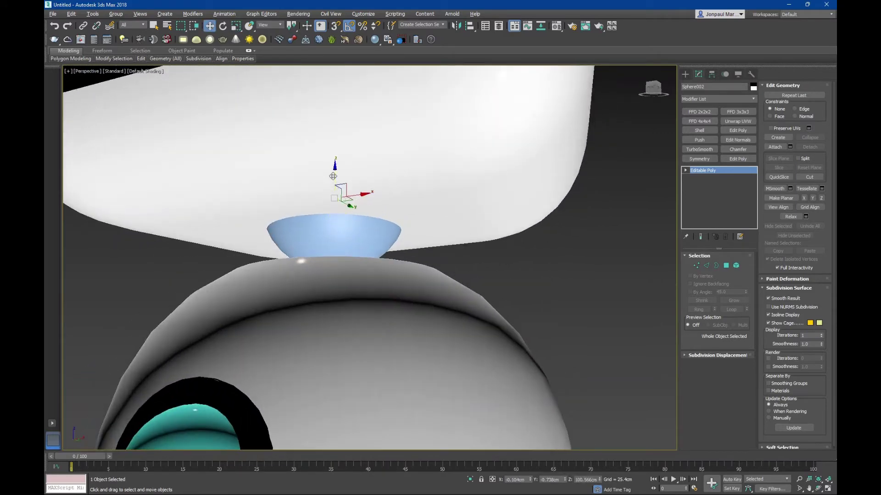
pyautogui.moveTo(334, 166)
pyautogui.mouseDown()
pyautogui.moveTo(333, 151)
pyautogui.moveTo(337, 165)
pyautogui.mouseUp()
pyautogui.press('r')
pyautogui.moveTo(337, 165)
pyautogui.keyDown('alt'); pyautogui.mouseDown(button='middle')
pyautogui.moveTo(314, 207)
pyautogui.moveTo(301, 210)
pyautogui.mouseUp(button='middle'); pyautogui.keyUp('alt')
pyautogui.press('F3')
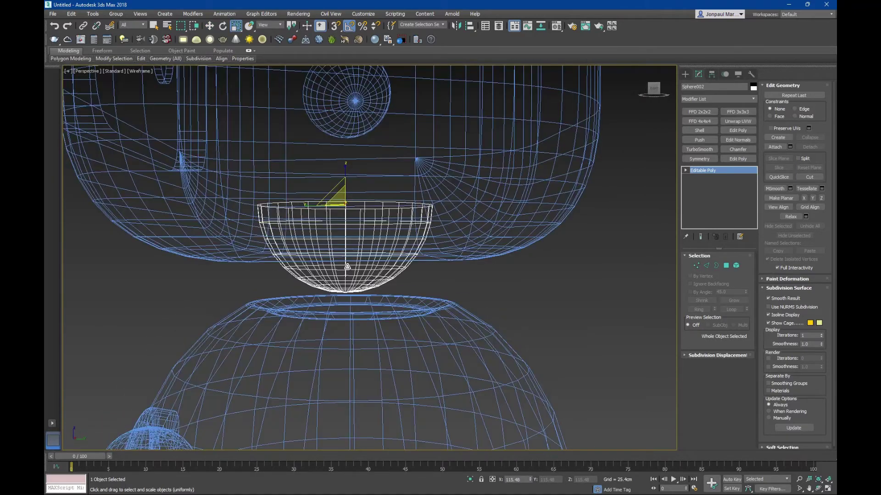
pyautogui.press('F3')
# Step: Attach the head to the bowl so they become one object
pyautogui.moveTo(347, 267)
pyautogui.keyDown('alt'); pyautogui.mouseDown(button='middle')
pyautogui.moveTo(364, 243)
pyautogui.moveTo(403, 257)
pyautogui.moveTo(370, 257)
pyautogui.mouseUp(button='middle'); pyautogui.keyUp('alt')
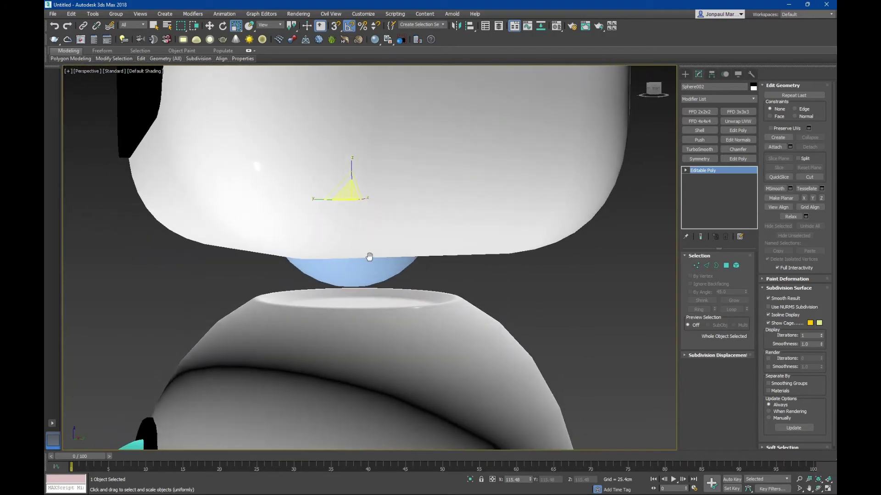
pyautogui.scroll(-5, 369, 256)
pyautogui.moveTo(403, 230)
pyautogui.keyDown('alt'); pyautogui.mouseDown(button='middle')
pyautogui.moveTo(421, 244)
pyautogui.moveTo(387, 277)
pyautogui.mouseUp(button='middle'); pyautogui.keyUp('alt')
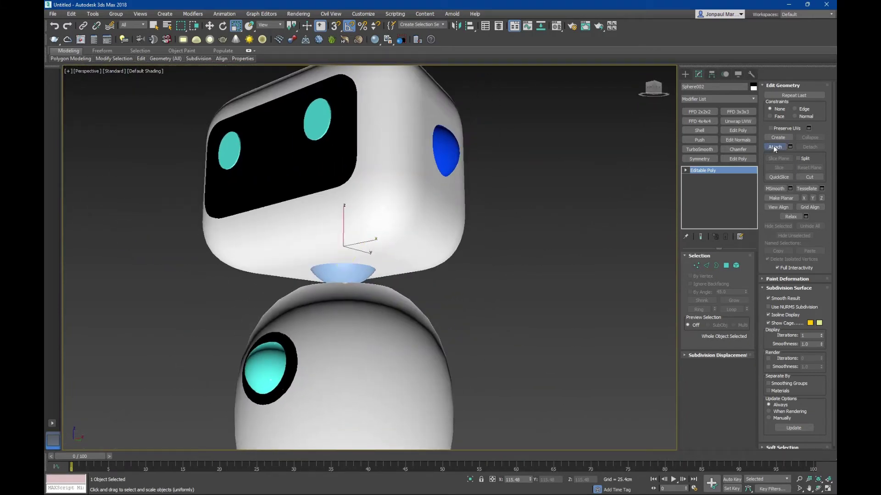
pyautogui.click(774, 147)
pyautogui.click(340, 269)
# Step: Select the bowl element and assign it the Plastic Blue material
pyautogui.press('w')
pyautogui.keyDown('alt'); pyautogui.moveTo(340, 269); pyautogui.dragTo(352, 283, button='middle'); pyautogui.keyUp('alt')
pyautogui.press('m')
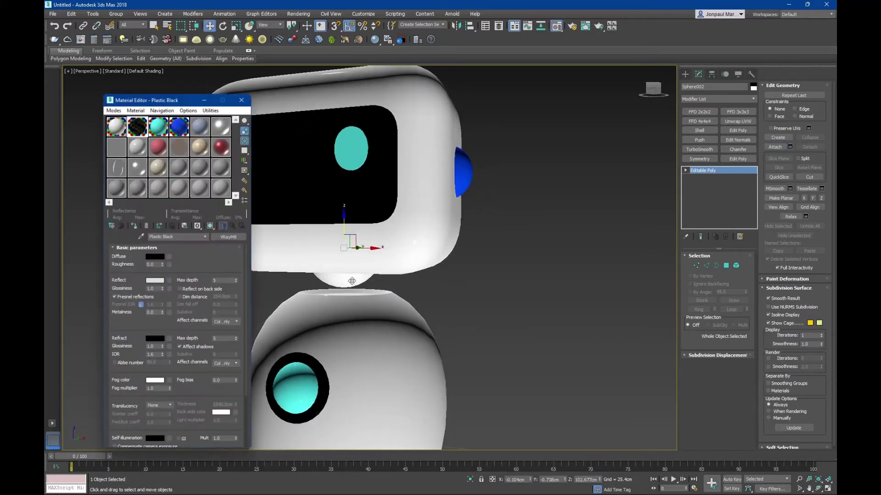
pyautogui.click(736, 265)
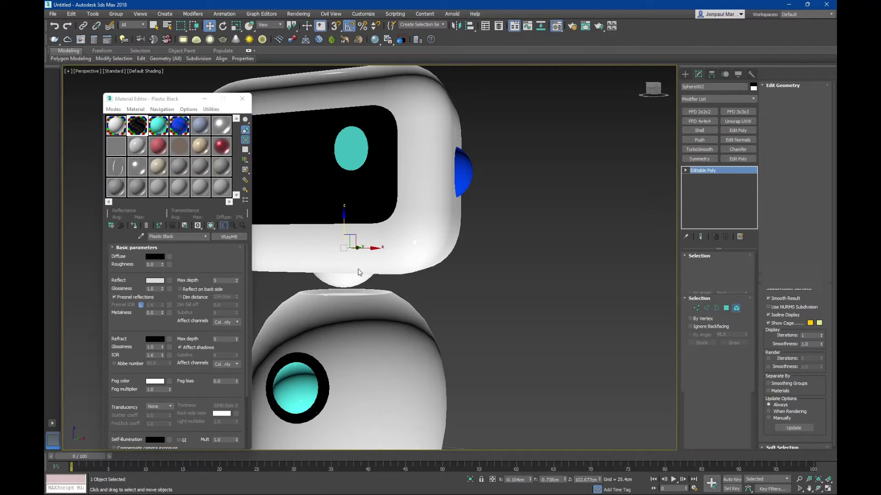
pyautogui.press('q')
pyautogui.click(348, 280)
pyautogui.keyDown('alt'); pyautogui.moveTo(381, 302); pyautogui.dragTo(430, 317, button='middle'); pyautogui.keyUp('alt')
pyautogui.click(179, 125)
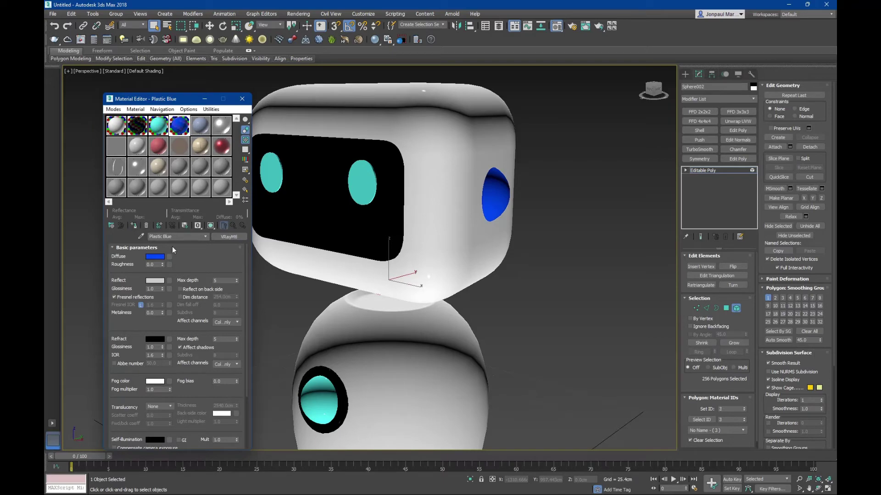
pyautogui.keyDown('alt'); pyautogui.moveTo(303, 248); pyautogui.dragTo(345, 237, button='middle'); pyautogui.keyUp('alt')
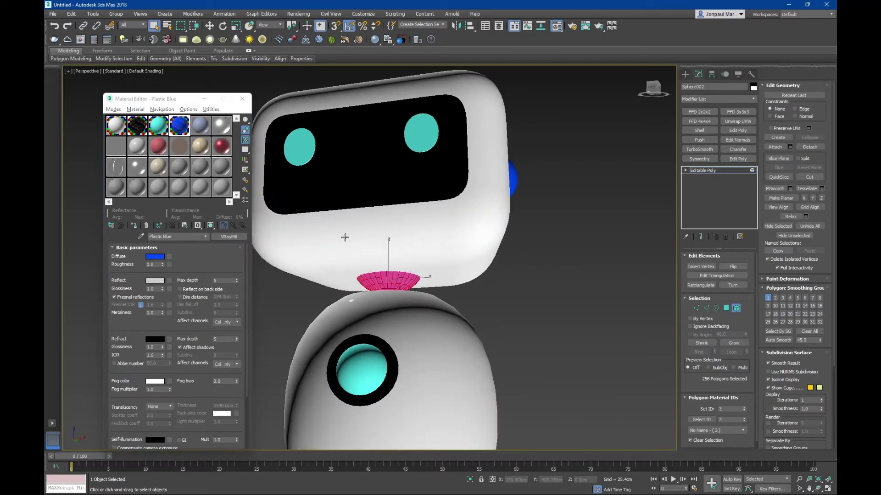
pyautogui.click(242, 100)
# Step: Clear the selection, leave Element mode and orbit to a three-quarter view
pyautogui.click(531, 335)
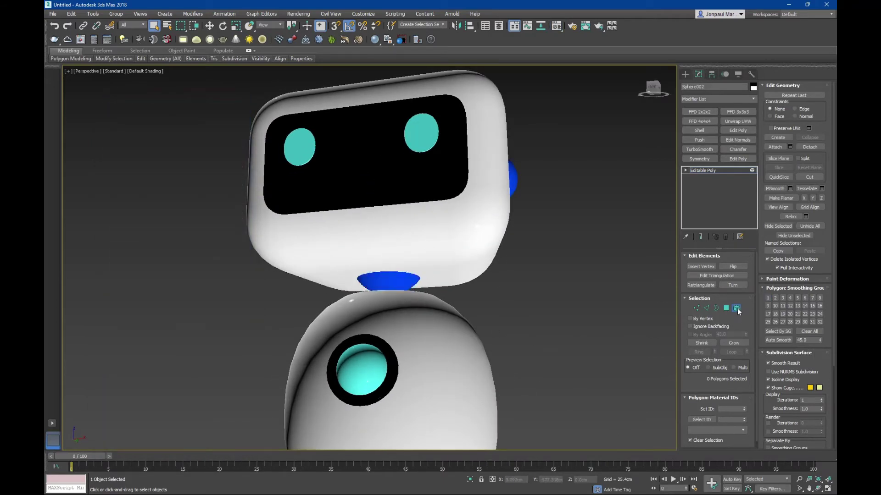
pyautogui.click(738, 310)
pyautogui.scroll(-10, 596, 305)
pyautogui.moveTo(575, 303)
pyautogui.keyDown('alt'); pyautogui.mouseDown(button='middle')
pyautogui.moveTo(620, 326)
pyautogui.moveTo(555, 317)
pyautogui.moveTo(564, 313)
pyautogui.moveTo(496, 290)
pyautogui.moveTo(525, 283)
pyautogui.moveTo(493, 285)
pyautogui.mouseUp(button='middle'); pyautogui.keyUp('alt')
pyautogui.scroll(5, 564, 313)
pyautogui.keyDown('alt'); pyautogui.moveTo(457, 305); pyautogui.dragTo(429, 291, button='middle'); pyautogui.keyUp('alt')
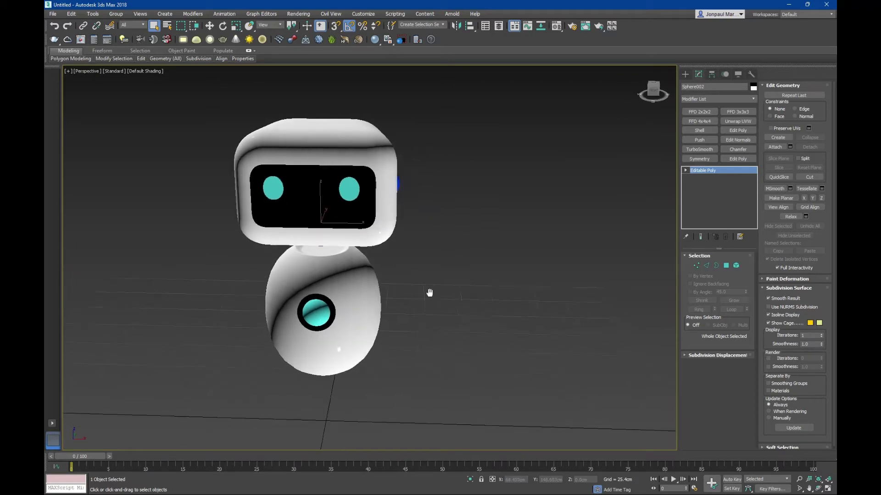
pyautogui.click(685, 75)
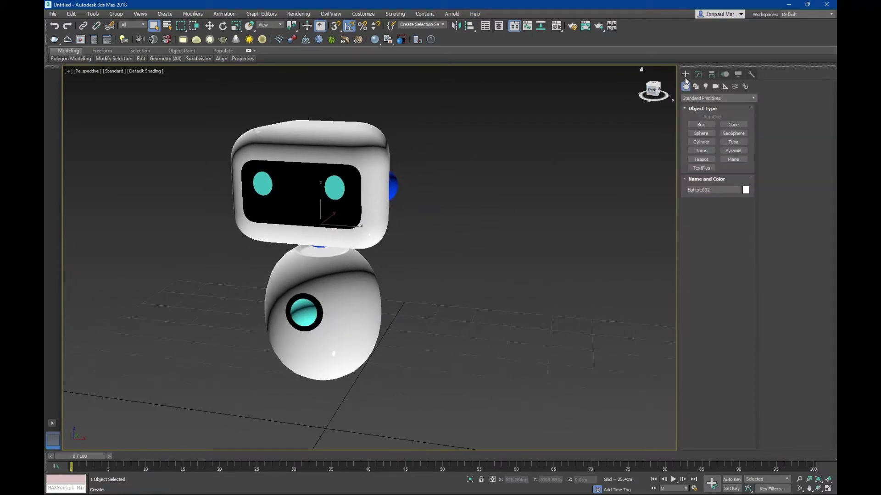
# Step: Create a cylinder 26.235 cm tall, then draw a small sphere beside the robot
pyautogui.click(701, 141)
pyautogui.moveTo(528, 352)
pyautogui.mouseDown(button='middle')
pyautogui.moveTo(462, 269)
pyautogui.moveTo(478, 305)
pyautogui.mouseUp(button='middle')
pyautogui.scroll(3, 452, 326)
pyautogui.moveTo(452, 311); pyautogui.dragTo(460, 317)
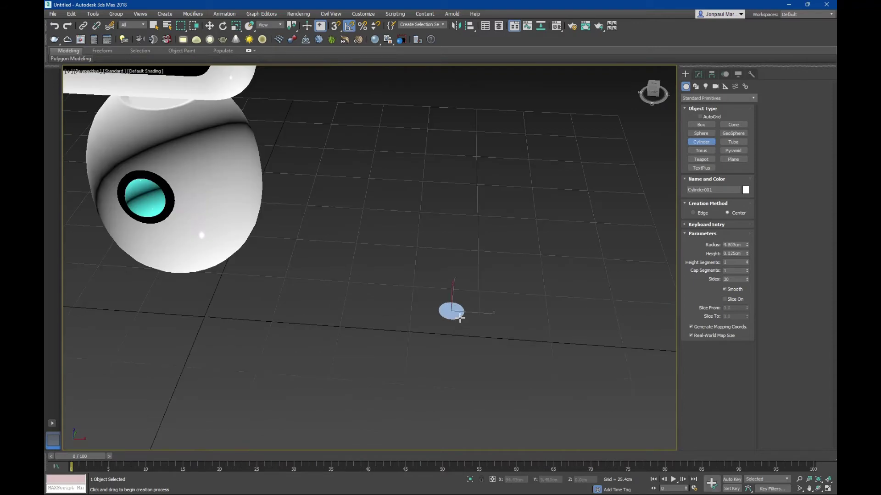
pyautogui.press('F4')
pyautogui.scroll(4, 457, 312)
pyautogui.keyDown('alt'); pyautogui.moveTo(456, 303); pyautogui.dragTo(454, 257, button='middle'); pyautogui.keyUp('alt')
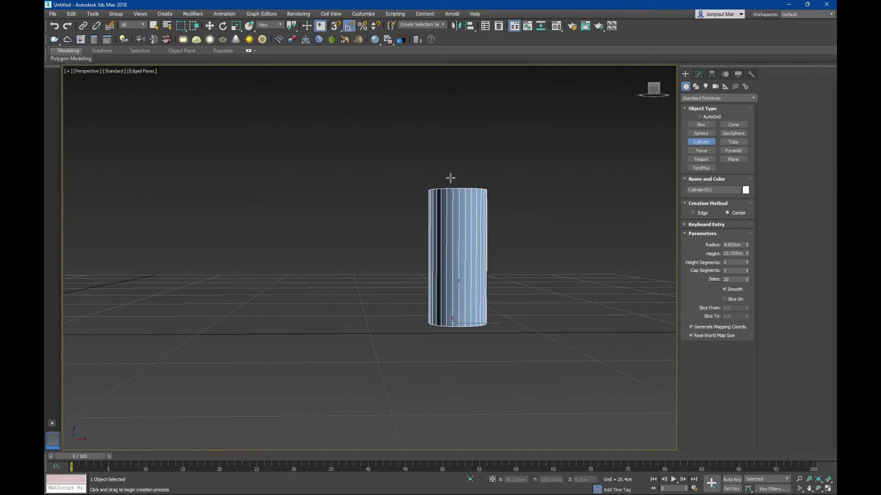
pyautogui.click(449, 156)
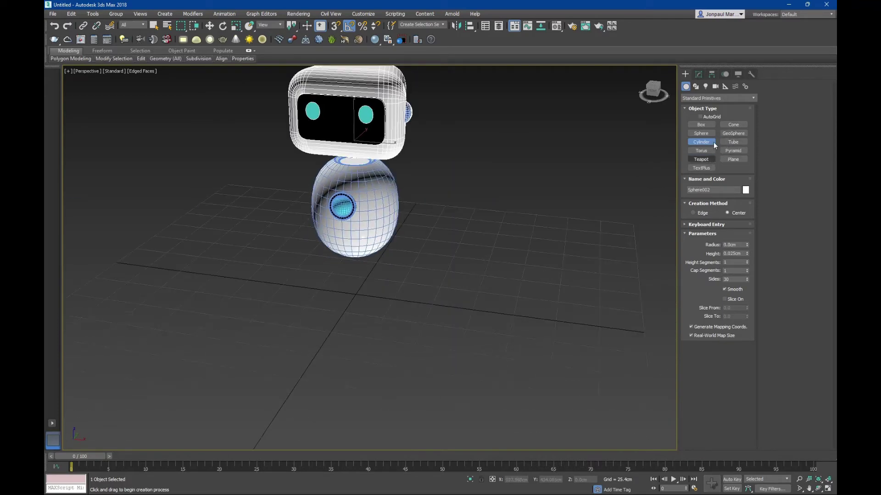
pyautogui.click(701, 133)
pyautogui.moveTo(506, 307); pyautogui.dragTo(523, 313)
# Step: Convert Sphere003 to Editable Poly and add an FFD 4x4x4 modifier
pyautogui.rightClick(660, 329)
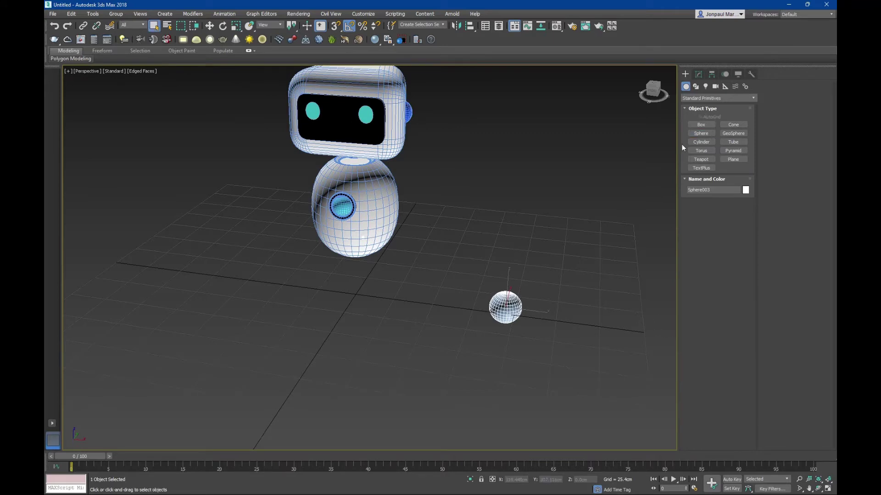
pyautogui.click(698, 74)
pyautogui.scroll(3, 525, 267)
pyautogui.rightClick(736, 216)
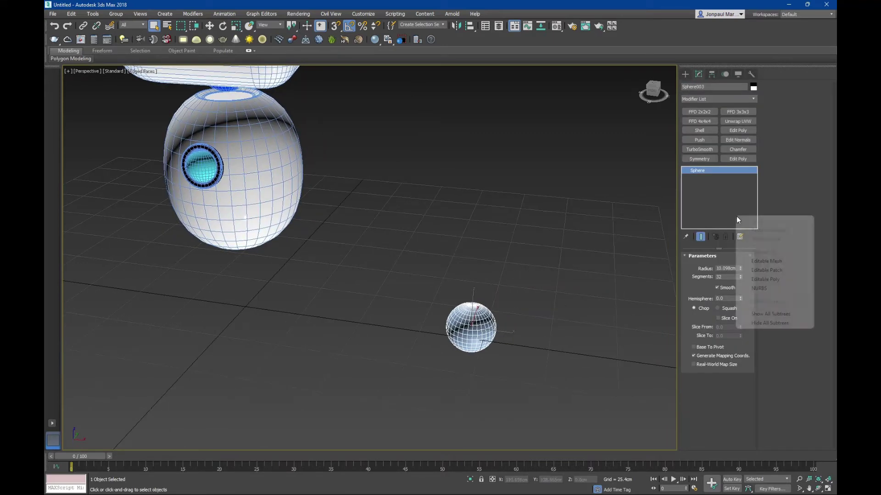
pyautogui.click(761, 270)
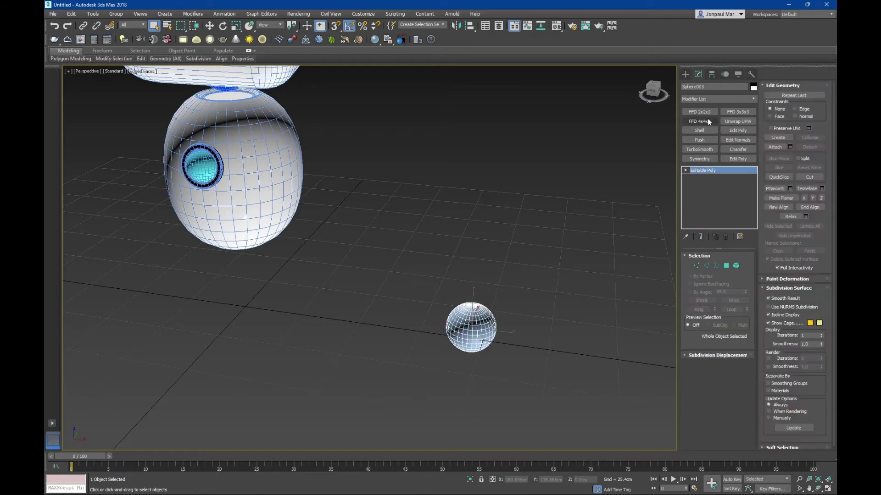
pyautogui.click(699, 121)
pyautogui.moveTo(571, 166)
pyautogui.keyDown('alt'); pyautogui.mouseDown(button='middle')
pyautogui.moveTo(509, 271)
pyautogui.moveTo(496, 268)
pyautogui.mouseUp(button='middle'); pyautogui.keyUp('alt')
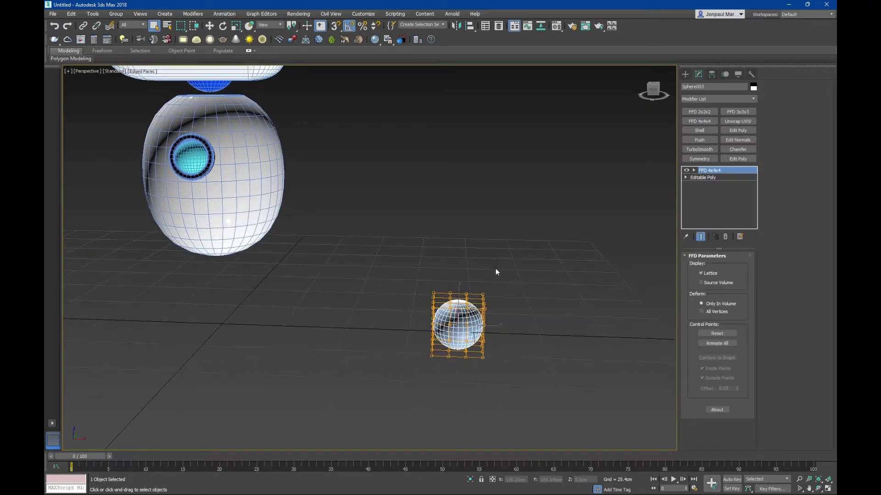
# Step: Scale the middle rows of FFD control points inward to squeeze the sphere
pyautogui.press('f')
pyautogui.scroll(3, 488, 274)
pyautogui.scroll(2, 488, 274)
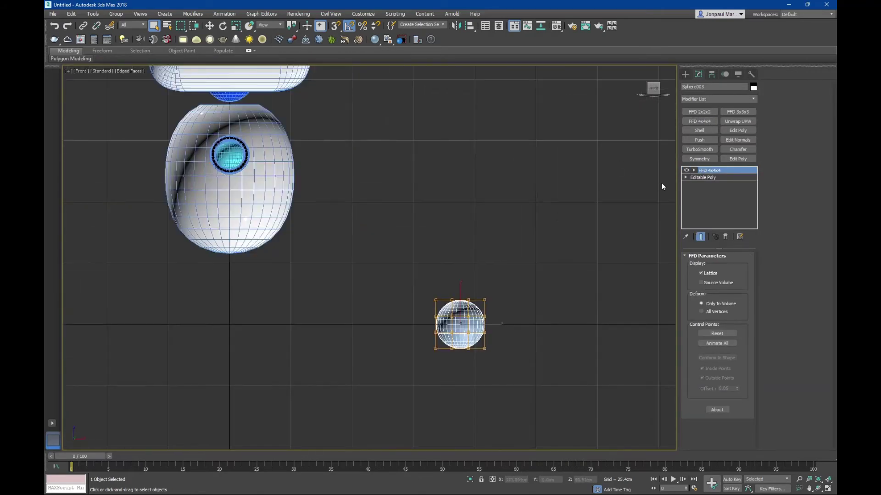
pyautogui.click(694, 170)
pyautogui.click(716, 178)
pyautogui.scroll(3, 504, 302)
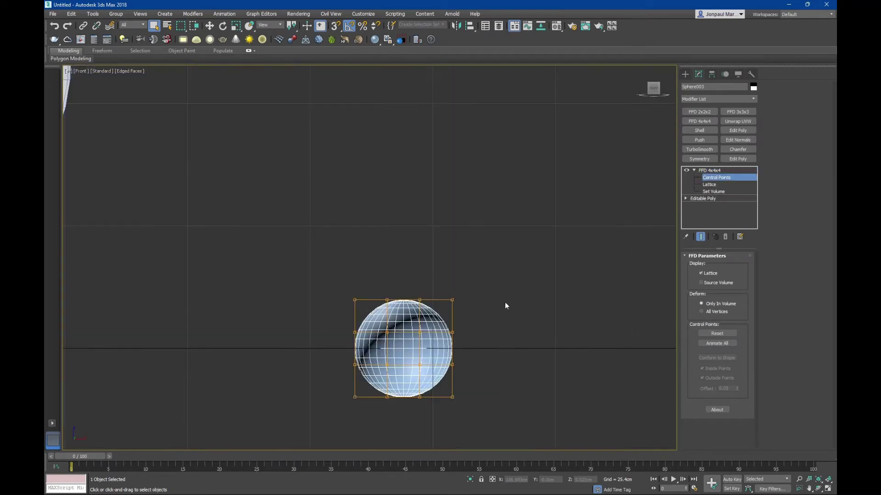
pyautogui.moveTo(505, 302); pyautogui.dragTo(543, 266, button='middle')
pyautogui.press('F4')
pyautogui.scroll(2, 428, 298)
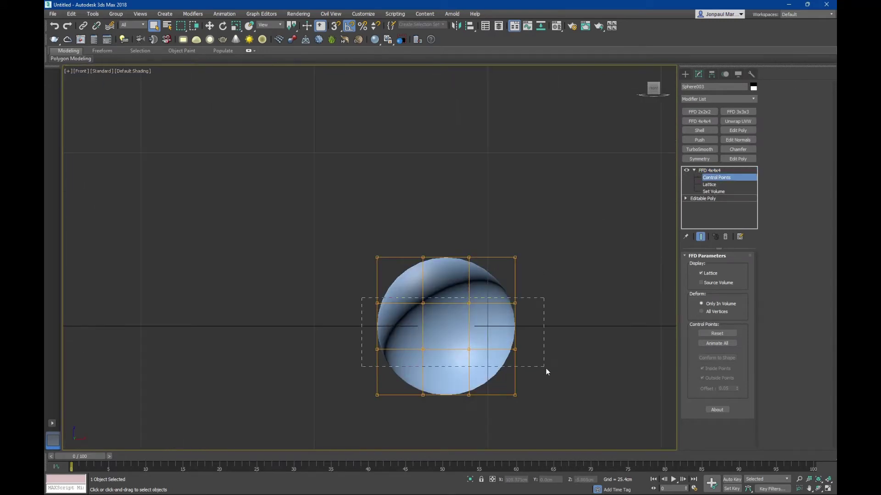
pyautogui.moveTo(546, 370); pyautogui.dragTo(546, 366)
pyautogui.press('r')
pyautogui.moveTo(449, 319); pyautogui.dragTo(452, 339)
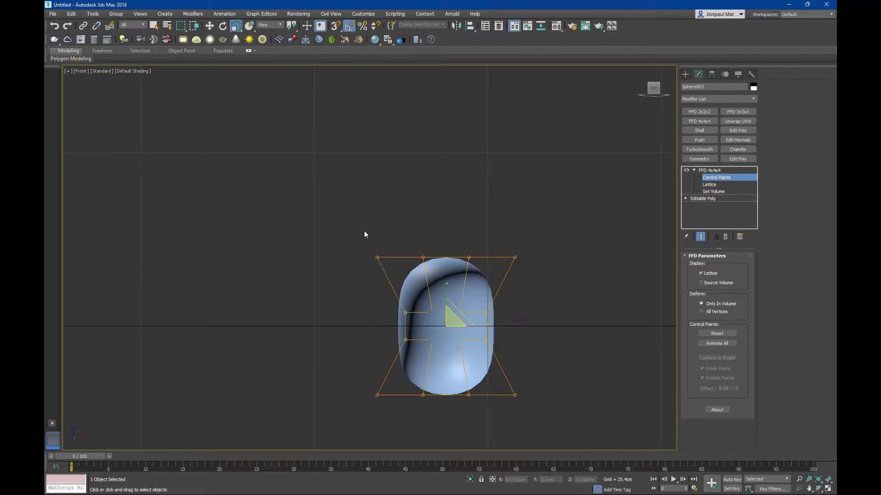
# Step: Move the top control points up and scale the bottom ones in for a narrower base
pyautogui.moveTo(538, 279); pyautogui.dragTo(538, 279)
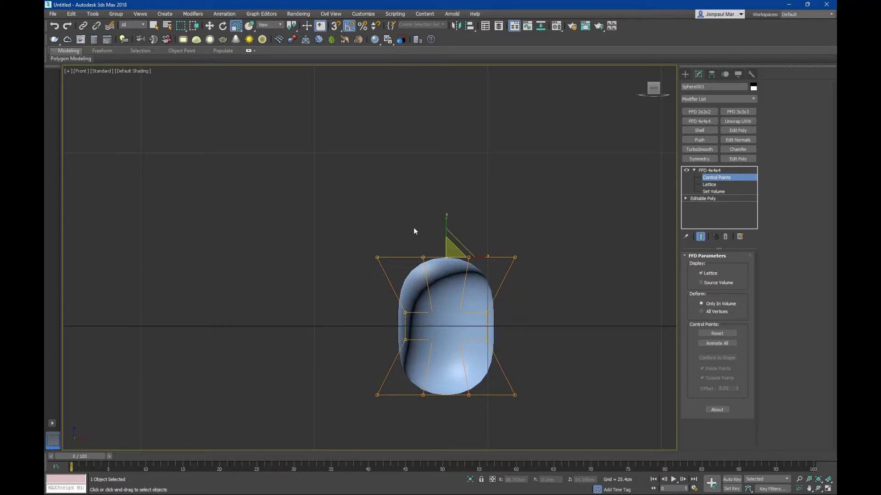
pyautogui.press('w')
pyautogui.moveTo(446, 228); pyautogui.dragTo(459, 175)
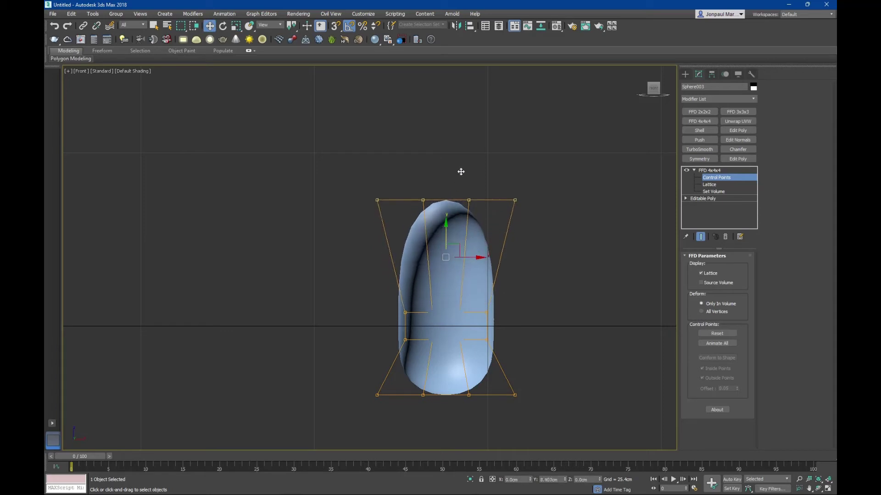
pyautogui.moveTo(544, 431); pyautogui.dragTo(544, 431)
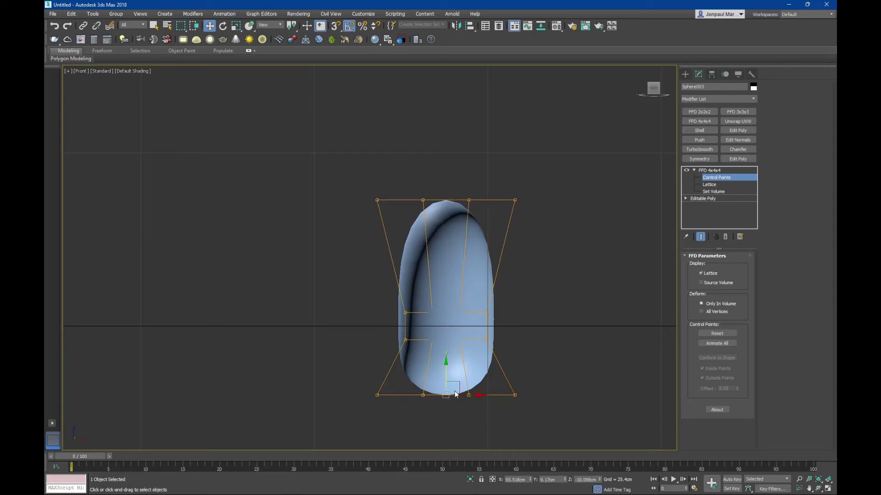
pyautogui.press('e')
pyautogui.press('r')
pyautogui.moveTo(454, 393); pyautogui.dragTo(453, 400)
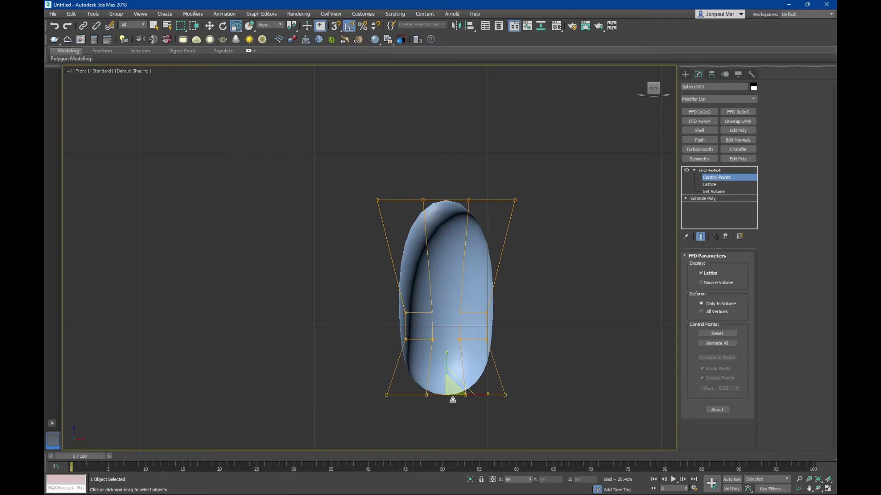
# Step: Collapse the FFD 4x4x4 deformation into the Editable Poly mesh
pyautogui.scroll(2, 458, 323)
pyautogui.moveTo(459, 323)
pyautogui.mouseDown(button='middle')
pyautogui.moveTo(415, 301)
pyautogui.moveTo(454, 304)
pyautogui.moveTo(432, 305)
pyautogui.mouseUp(button='middle')
pyautogui.scroll(-2, 414, 302)
pyautogui.scroll(-2, 416, 306)
pyautogui.scroll(2, 420, 307)
pyautogui.scroll(2, 404, 275)
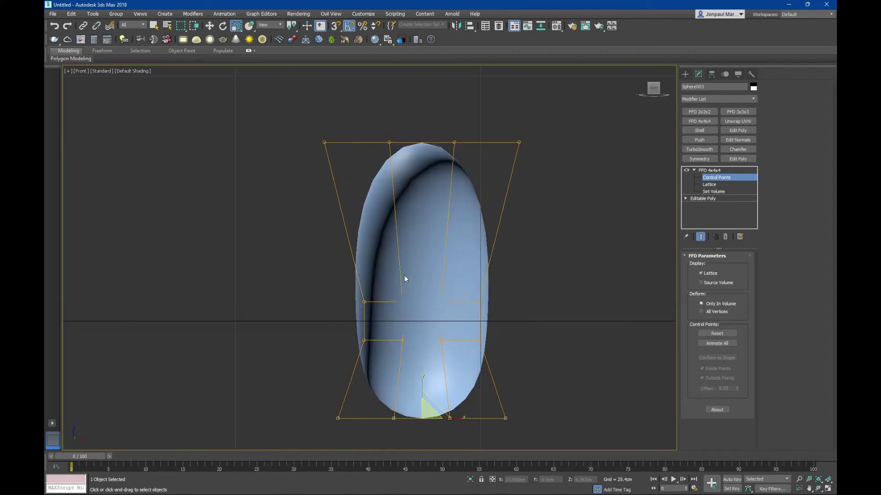
pyautogui.scroll(-2, 403, 275)
pyautogui.rightClick(737, 170)
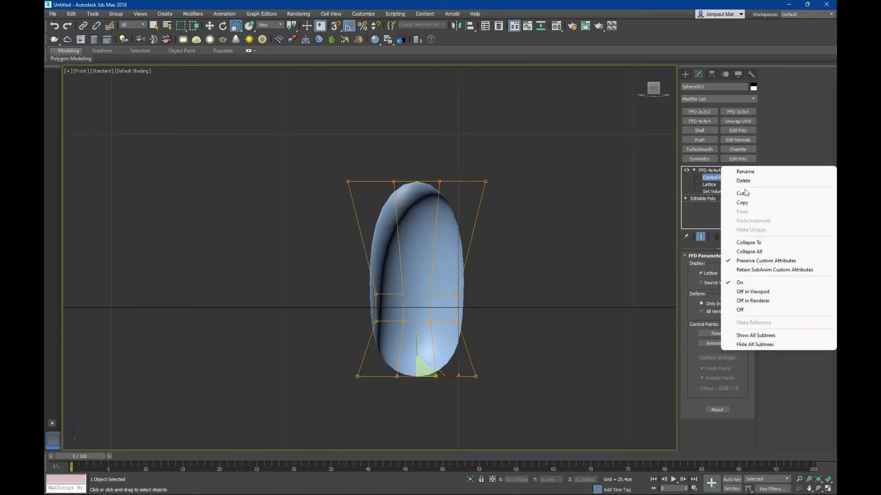
pyautogui.click(759, 250)
# Step: Stretch the capsule slightly taller along Y
pyautogui.moveTo(419, 270); pyautogui.dragTo(419, 268)
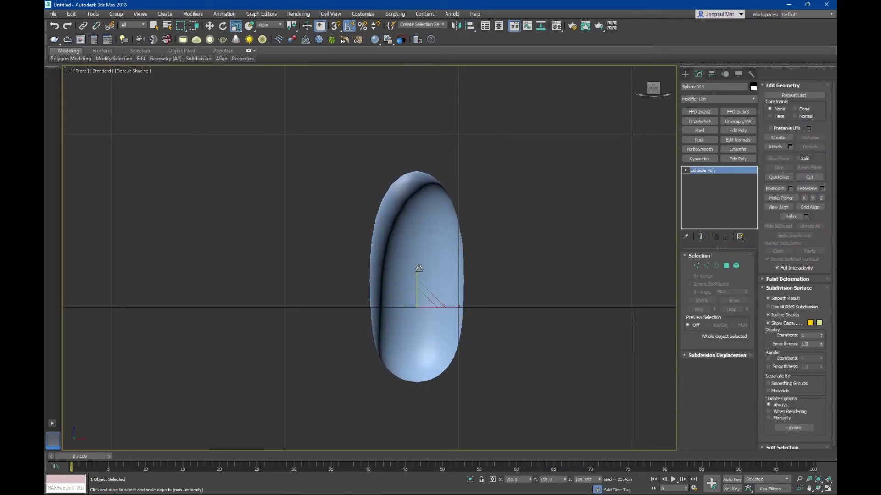
pyautogui.keyDown('alt'); pyautogui.moveTo(442, 214); pyautogui.dragTo(411, 206, button='middle'); pyautogui.keyUp('alt')
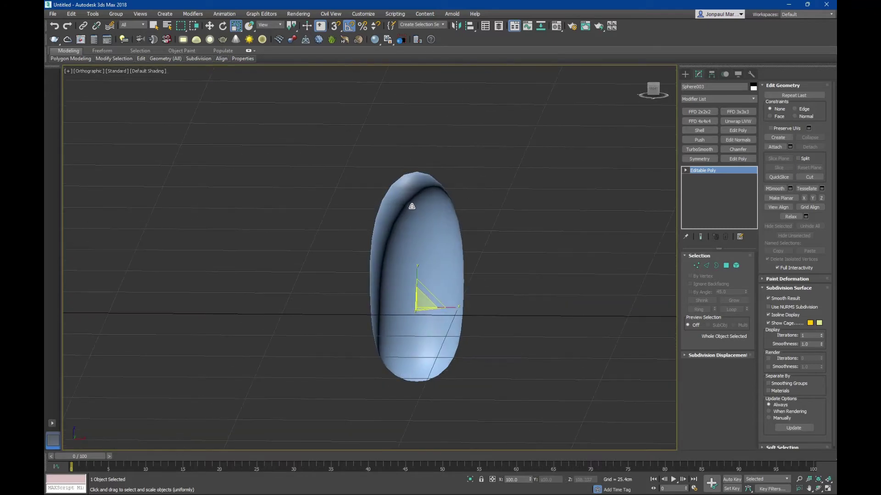
pyautogui.scroll(-5, 411, 207)
pyautogui.press('p')
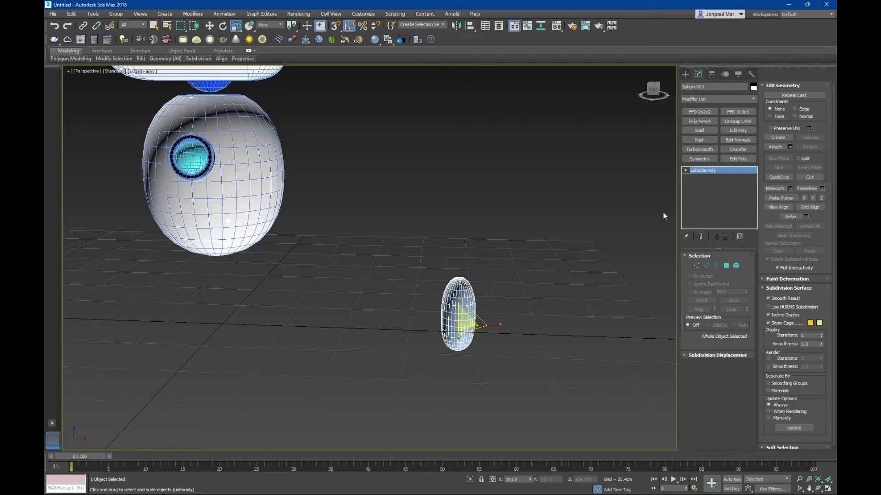
pyautogui.scroll(3, 486, 248)
pyautogui.moveTo(500, 283); pyautogui.dragTo(472, 251, button='middle')
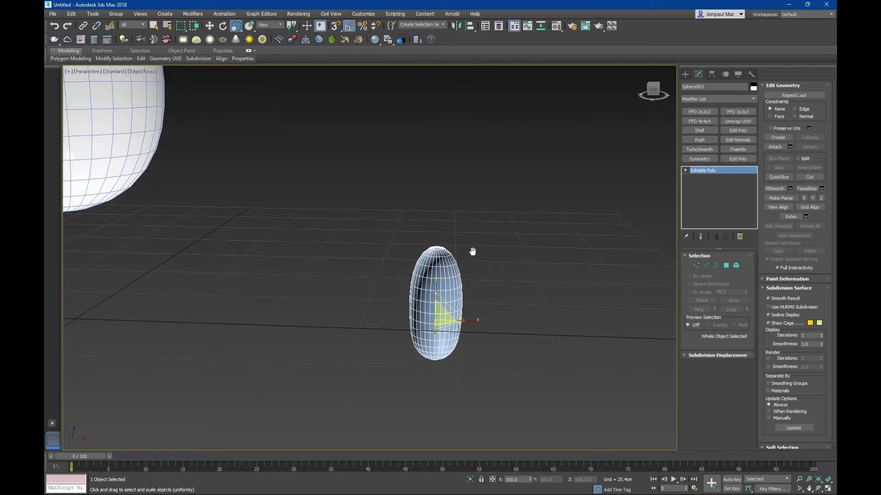
pyautogui.moveTo(490, 285)
pyautogui.keyDown('alt'); pyautogui.mouseDown(button='middle')
pyautogui.moveTo(457, 288)
pyautogui.moveTo(513, 222)
pyautogui.mouseUp(button='middle'); pyautogui.keyUp('alt')
# Step: Scale the capsule down to about 84.8% on X and Y
pyautogui.press('F4')
pyautogui.scroll(-3, 493, 255)
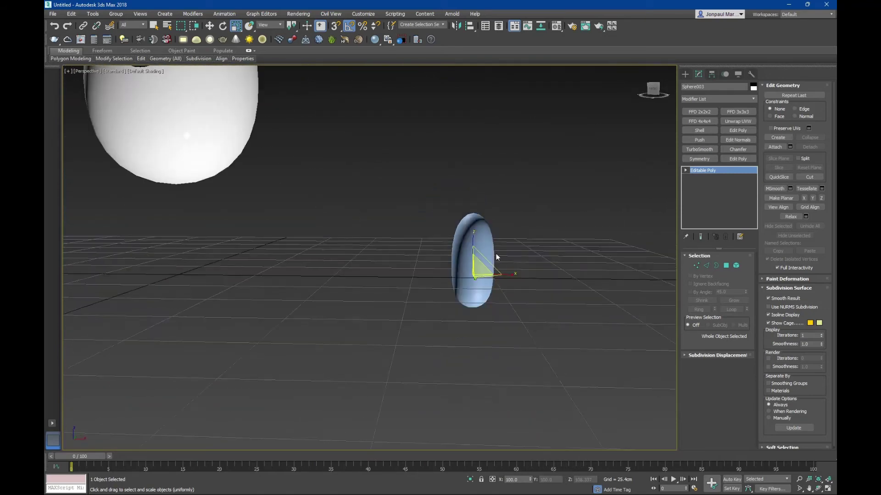
pyautogui.keyDown('alt'); pyautogui.moveTo(493, 256); pyautogui.dragTo(478, 283, button='middle'); pyautogui.keyUp('alt')
pyautogui.moveTo(478, 282); pyautogui.dragTo(479, 282)
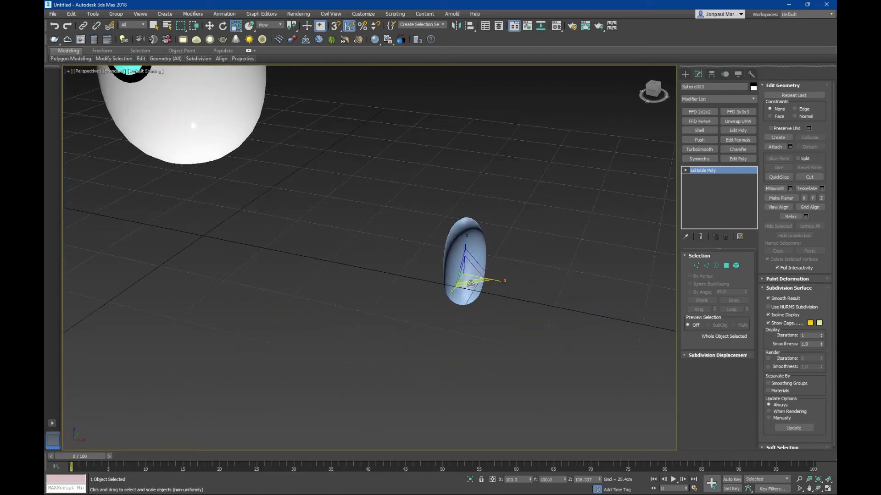
pyautogui.moveTo(479, 283)
pyautogui.keyDown('alt'); pyautogui.mouseDown(button='middle')
pyautogui.moveTo(478, 265)
pyautogui.moveTo(511, 250)
pyautogui.moveTo(497, 258)
pyautogui.moveTo(498, 277)
pyautogui.moveTo(458, 289)
pyautogui.moveTo(482, 274)
pyautogui.moveTo(604, 265)
pyautogui.mouseUp(button='middle'); pyautogui.keyUp('alt')
pyautogui.press('F4')
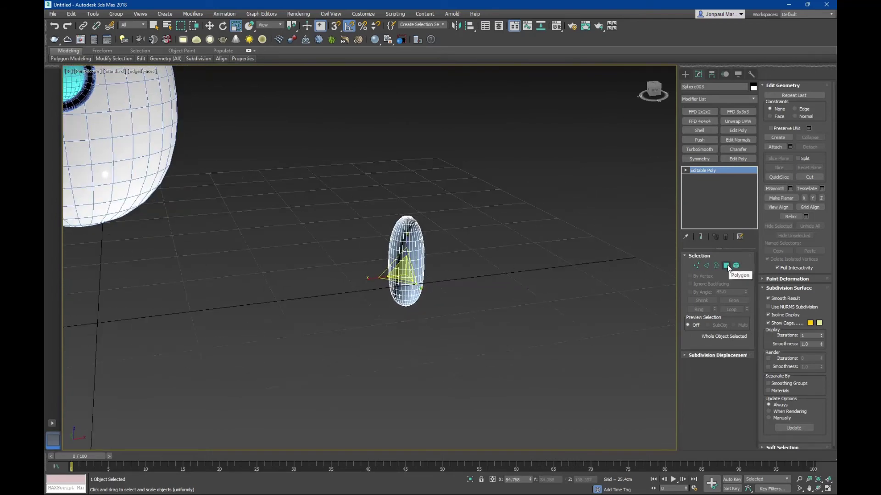
# Step: Delete the polygons of the capsule's rounded bottom
pyautogui.click(726, 265)
pyautogui.press('q')
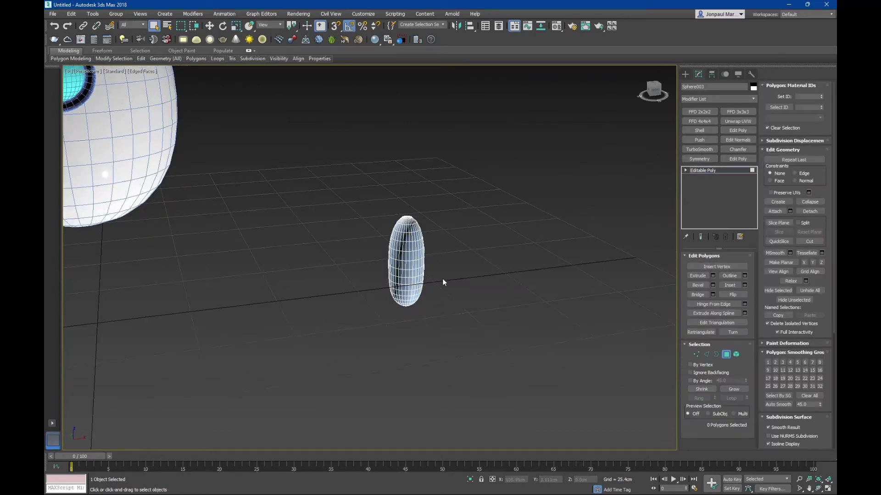
pyautogui.moveTo(442, 279); pyautogui.dragTo(409, 263, button='middle')
pyautogui.scroll(3, 408, 264)
pyautogui.press('f')
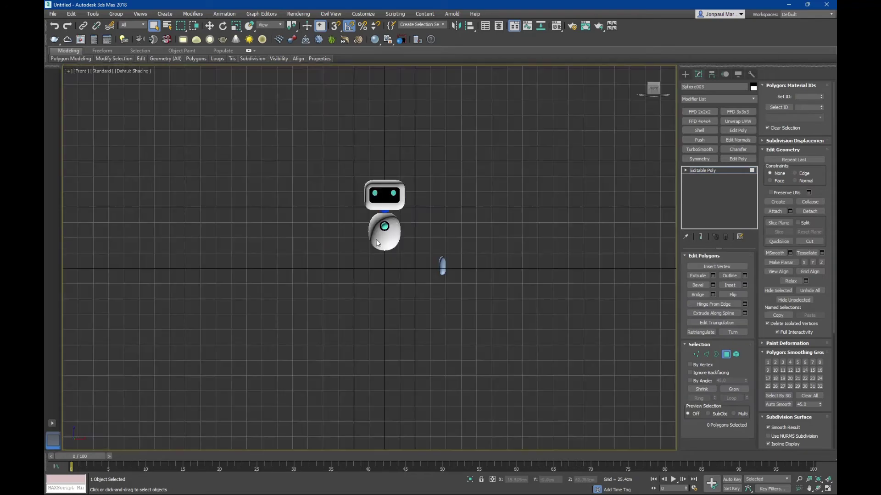
pyautogui.scroll(5, 439, 263)
pyautogui.press('F4')
pyautogui.scroll(2, 431, 266)
pyautogui.scroll(4, 418, 272)
pyautogui.scroll(3, 407, 279)
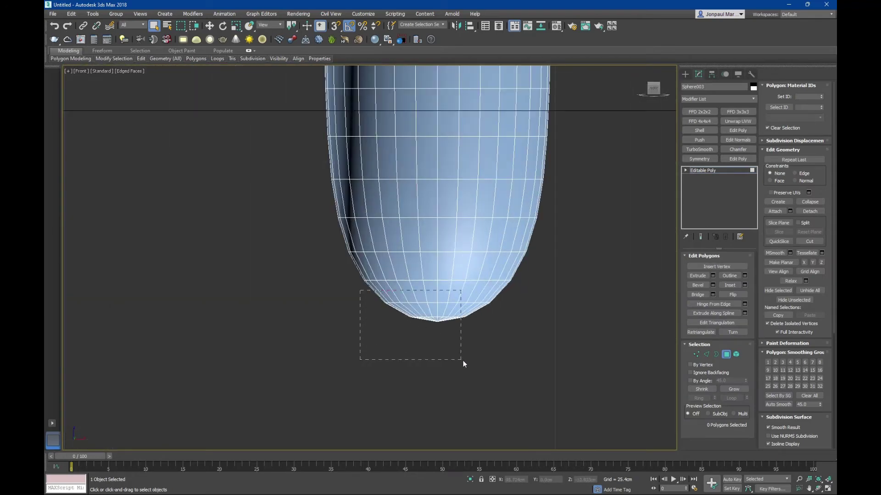
pyautogui.moveTo(454, 356); pyautogui.dragTo(513, 365)
pyautogui.press('Delete')
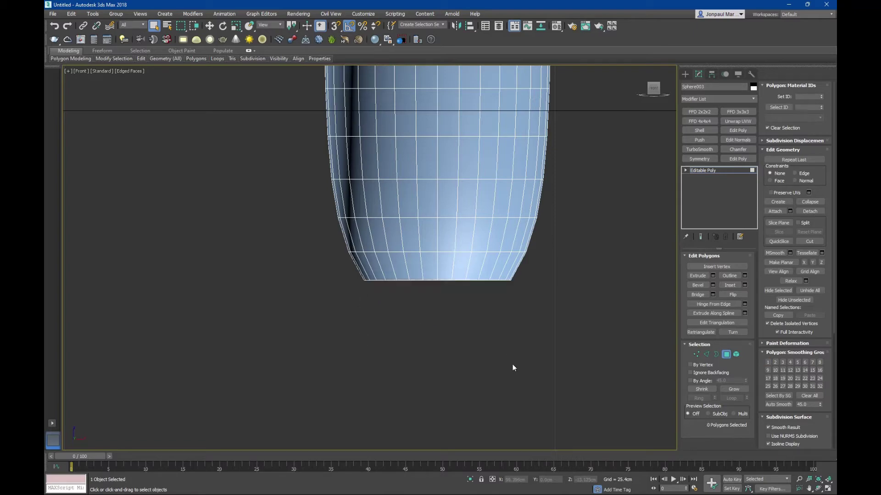
# Step: Cap the bottom border with a flat polygon and select that cap
pyautogui.click(715, 355)
pyautogui.scroll(-3, 438, 334)
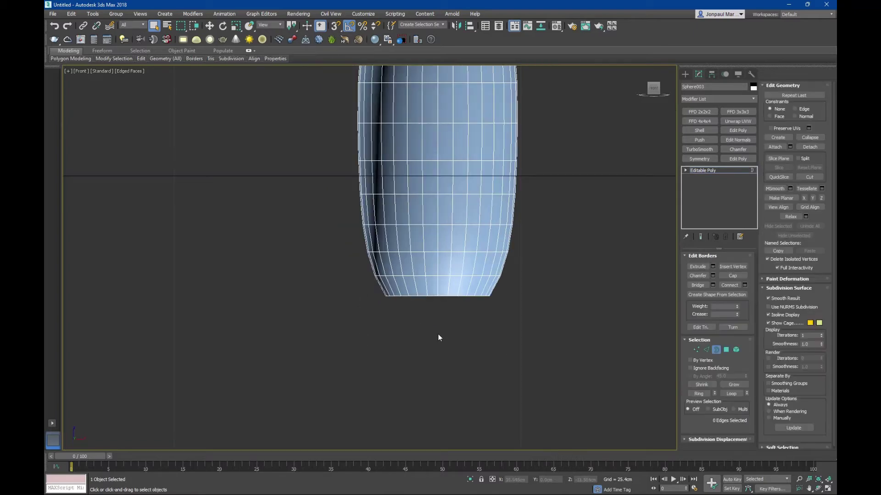
pyautogui.scroll(-3, 421, 330)
pyautogui.press('p')
pyautogui.scroll(3, 346, 232)
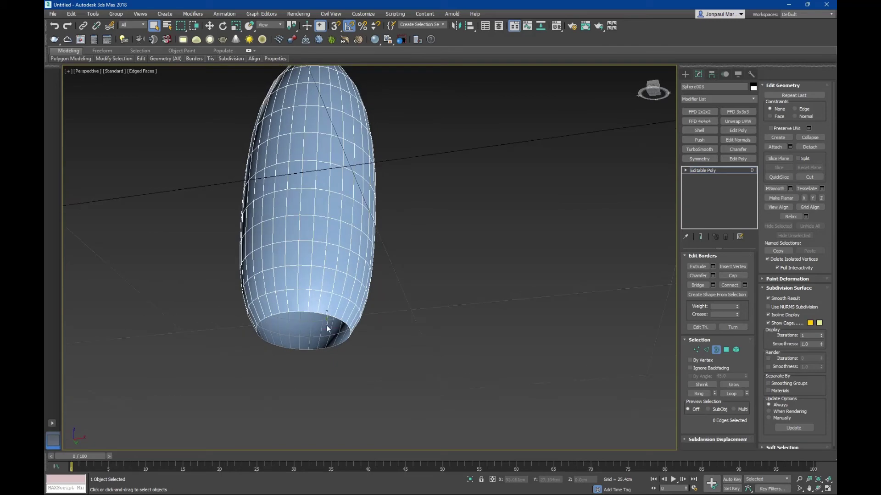
pyautogui.click(329, 327)
pyautogui.moveTo(328, 326); pyautogui.dragTo(407, 297, button='middle')
pyautogui.click(732, 276)
pyautogui.scroll(3, 364, 293)
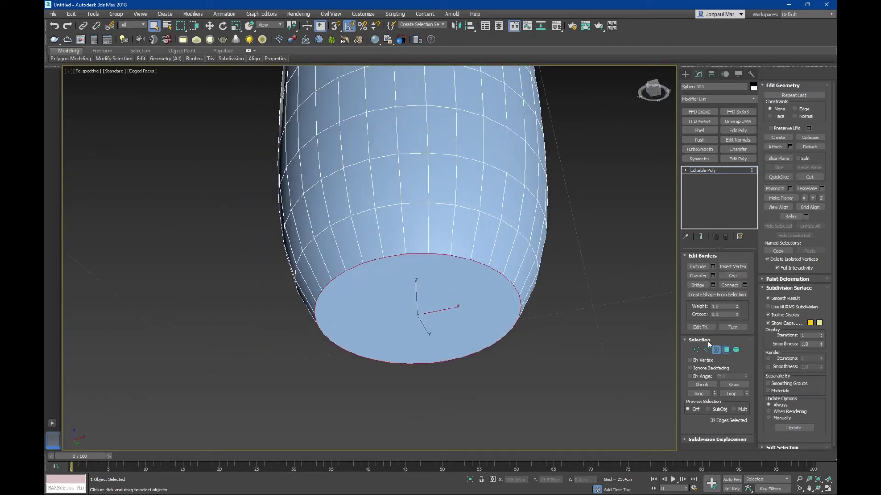
pyautogui.click(726, 350)
pyautogui.click(403, 289)
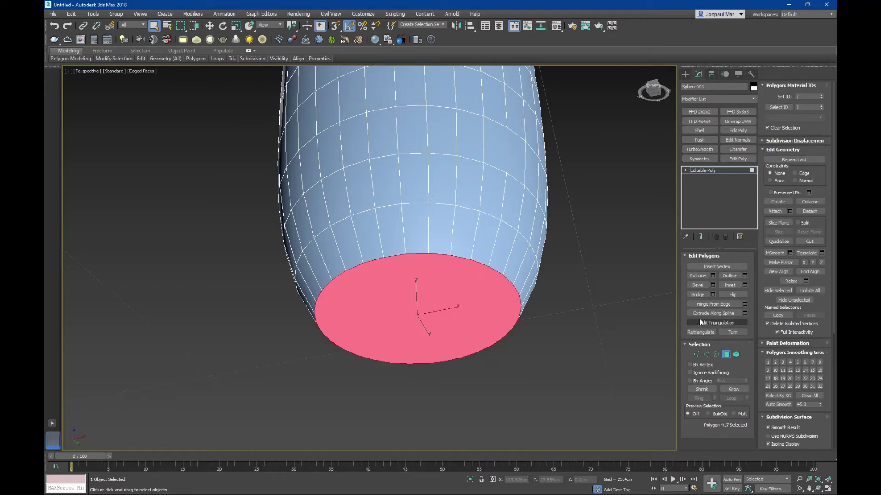
# Step: Bevel the end cap with -0.5 cm height into a recess, then reselect it at Polygon level
pyautogui.click(713, 284)
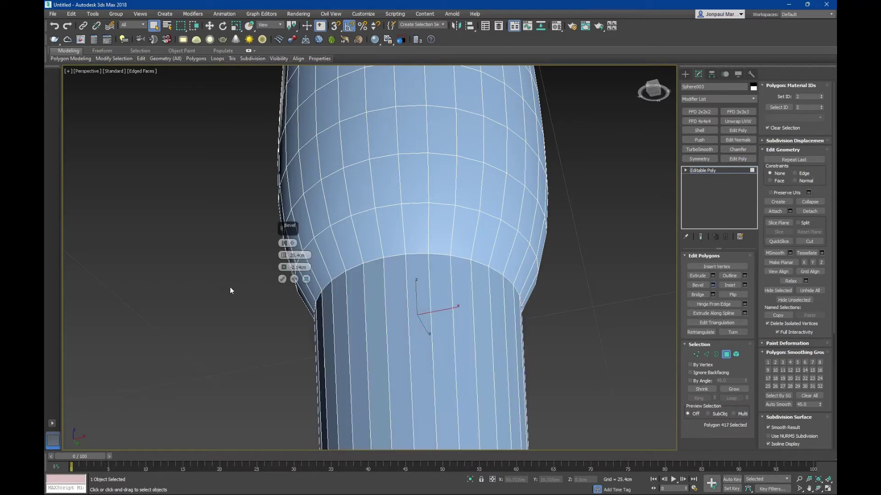
pyautogui.rightClick(283, 255)
pyautogui.moveTo(285, 265); pyautogui.dragTo(285, 264)
pyautogui.scroll(2, 283, 259)
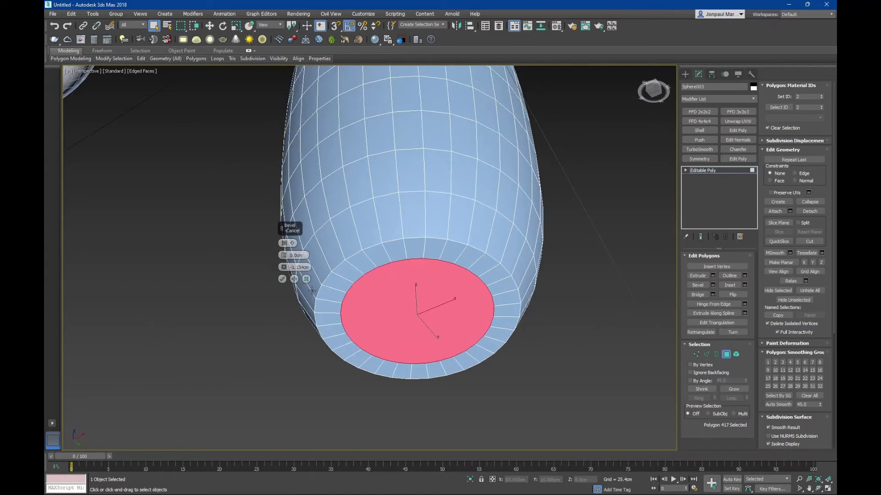
pyautogui.moveTo(283, 259); pyautogui.dragTo(283, 261)
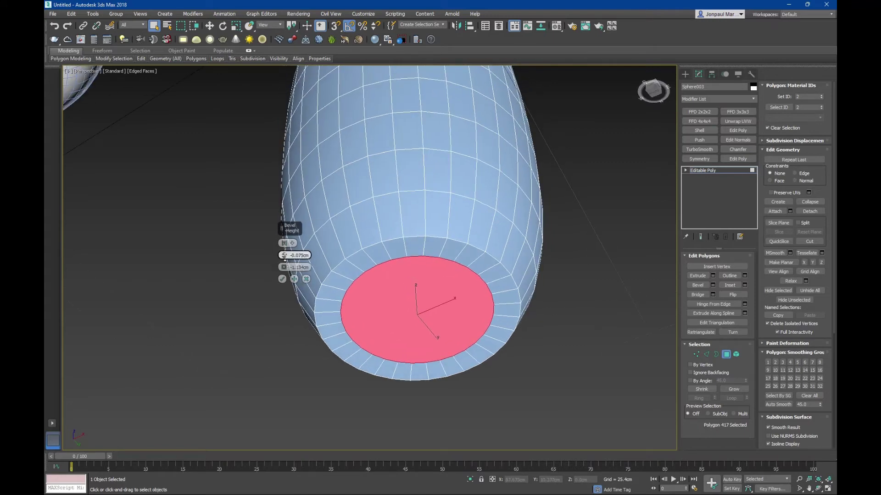
pyautogui.doubleClick(293, 256)
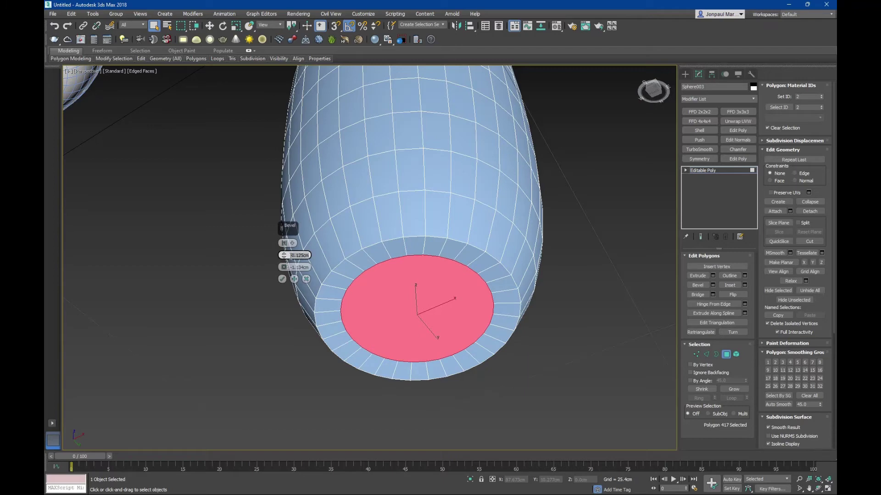
pyautogui.press('BackSpace')
pyautogui.press('Return')
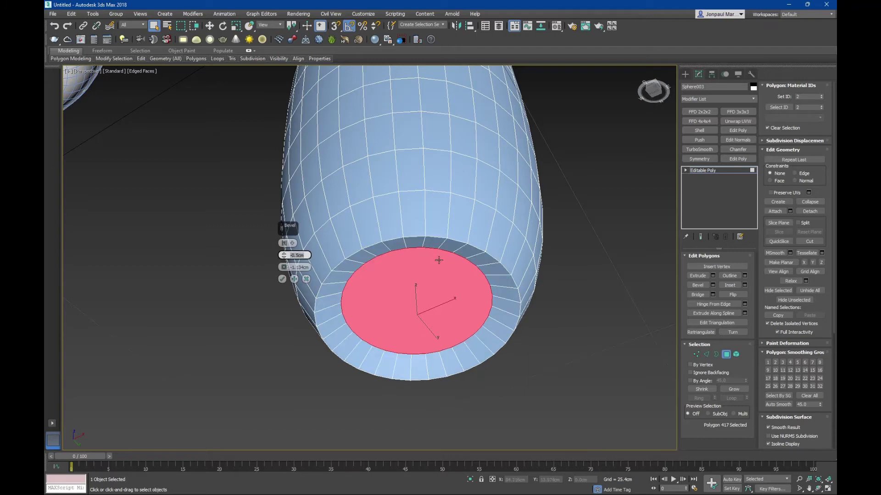
pyautogui.moveTo(439, 261)
pyautogui.keyDown('alt'); pyautogui.mouseDown(button='middle')
pyautogui.moveTo(367, 314)
pyautogui.moveTo(507, 308)
pyautogui.moveTo(490, 278)
pyautogui.mouseUp(button='middle'); pyautogui.keyUp('alt')
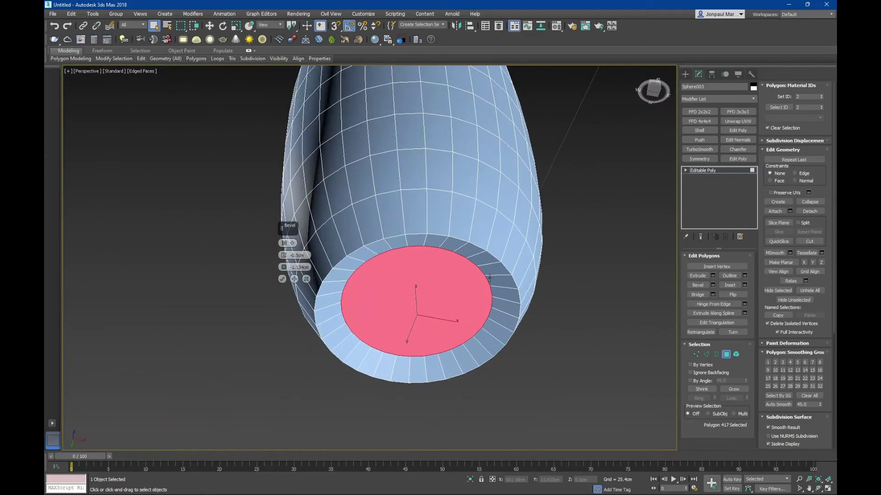
pyautogui.click(282, 278)
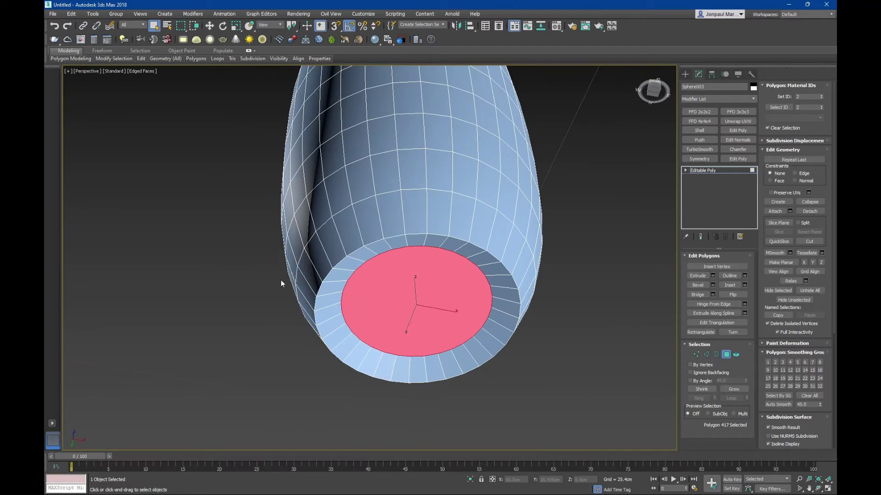
pyautogui.click(714, 355)
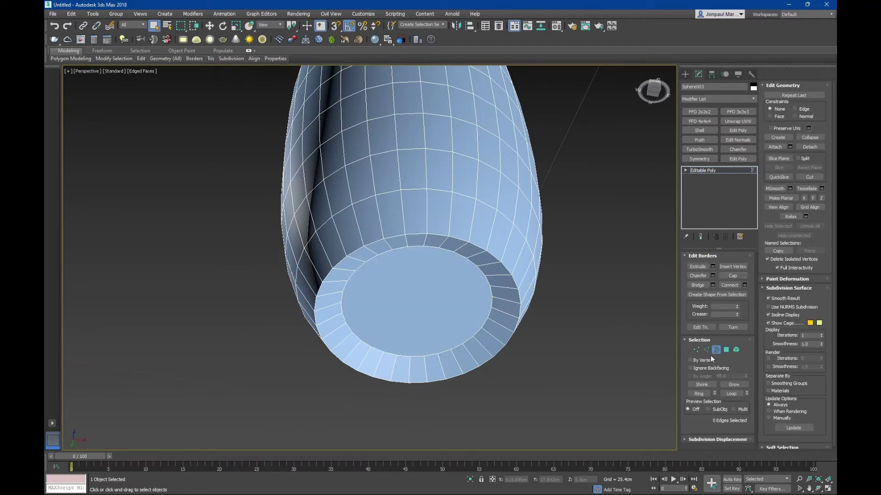
pyautogui.click(726, 350)
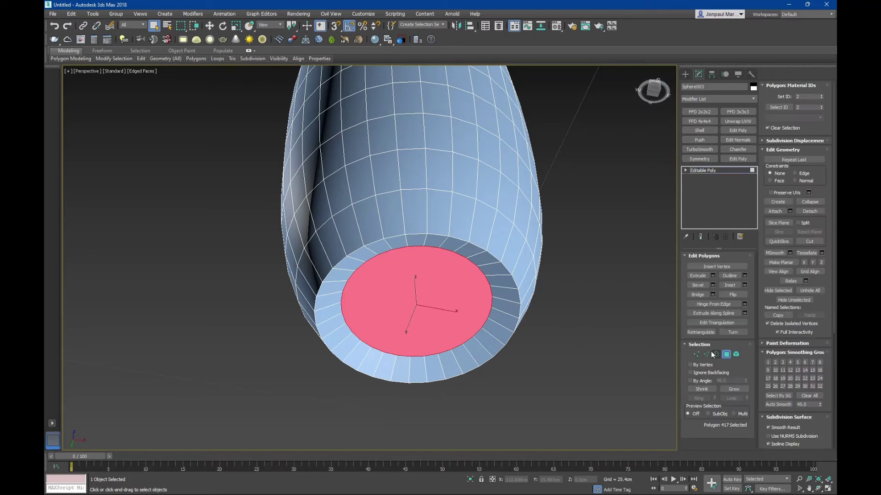
# Step: Chamfer the outer rim loop of the recessed end at 0.3 cm with 4 segments
pyautogui.press('2')
pyautogui.keyDown('ctrl'); pyautogui.doubleClick(493, 258); pyautogui.keyUp('ctrl')
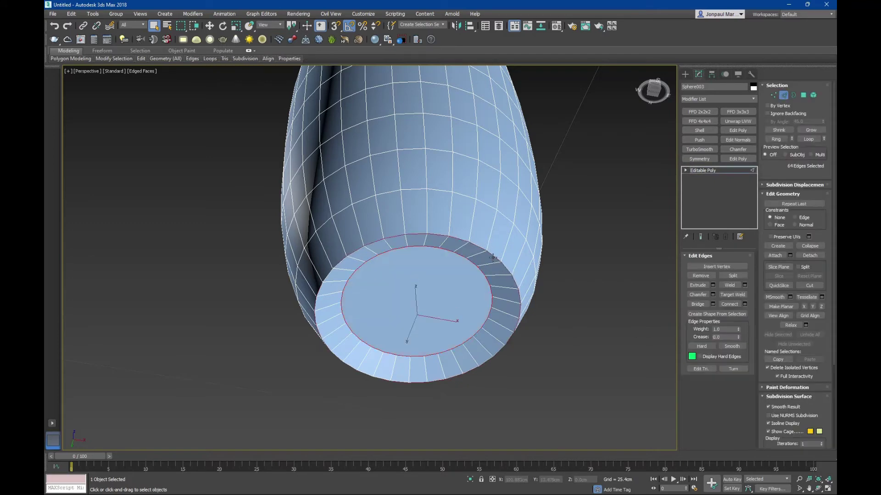
pyautogui.keyDown('shift'); pyautogui.click(690, 292); pyautogui.keyUp('shift')
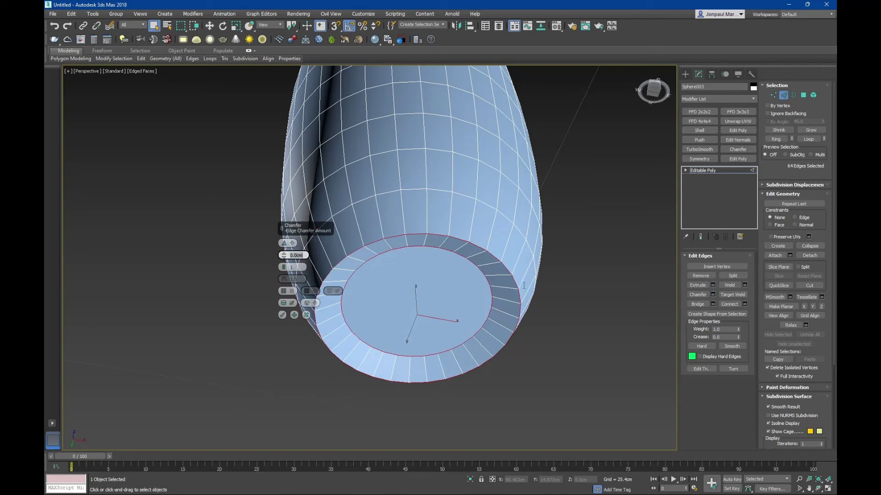
pyautogui.write('1')
pyautogui.press('Return')
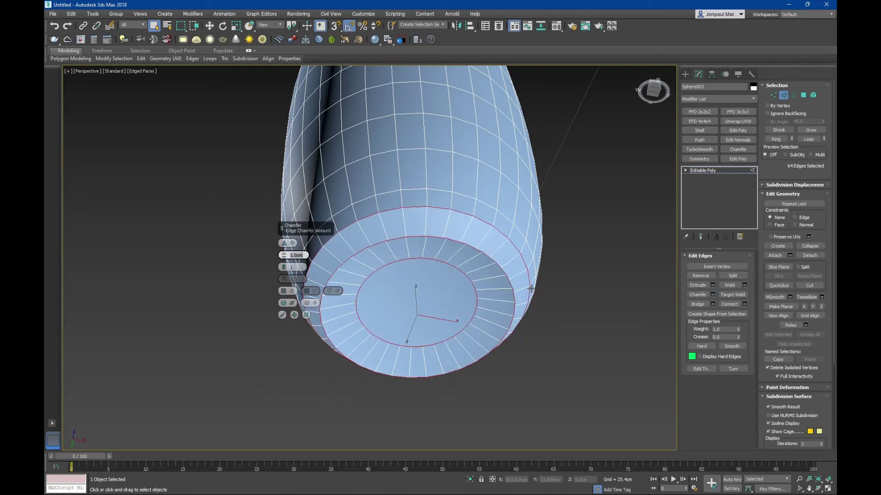
pyautogui.write('0.5')
pyautogui.press('Return')
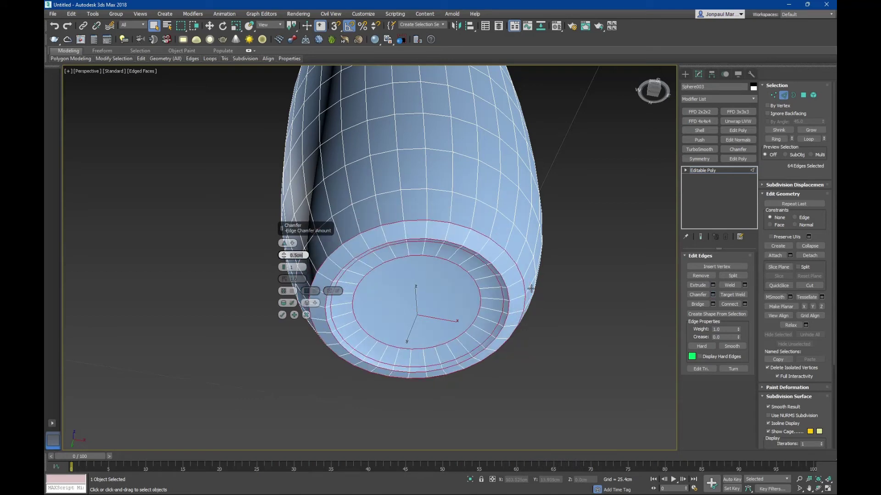
pyautogui.scroll(3, 473, 251)
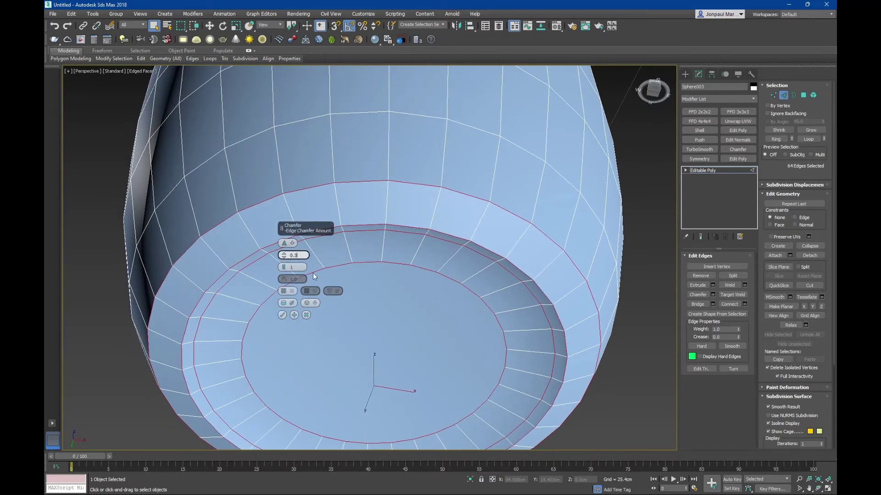
pyautogui.write('0.3')
pyautogui.press('Return')
pyautogui.moveTo(285, 269); pyautogui.dragTo(436, 296)
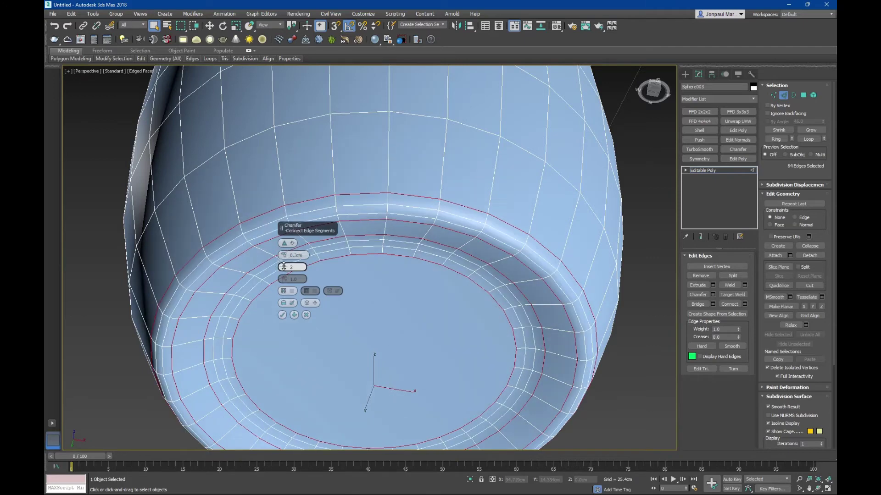
pyautogui.press('F4')
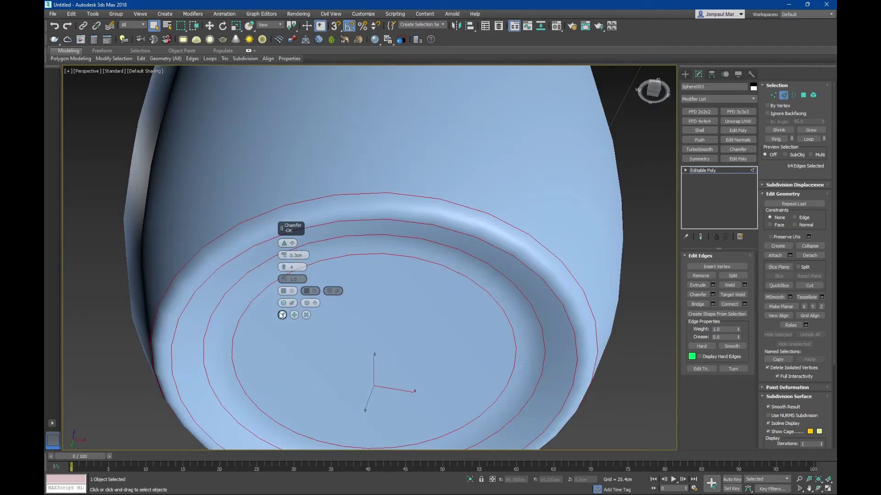
pyautogui.click(282, 315)
pyautogui.scroll(-5, 377, 293)
pyautogui.scroll(3, 377, 293)
pyautogui.moveTo(377, 293)
pyautogui.keyDown('alt'); pyautogui.mouseDown(button='middle')
pyautogui.moveTo(375, 372)
pyautogui.moveTo(365, 365)
pyautogui.moveTo(424, 330)
pyautogui.moveTo(392, 310)
pyautogui.mouseUp(button='middle'); pyautogui.keyUp('alt')
# Step: In Front view, connect the middle edge ring with two new edge loops
pyautogui.press('f')
pyautogui.scroll(-3, 405, 308)
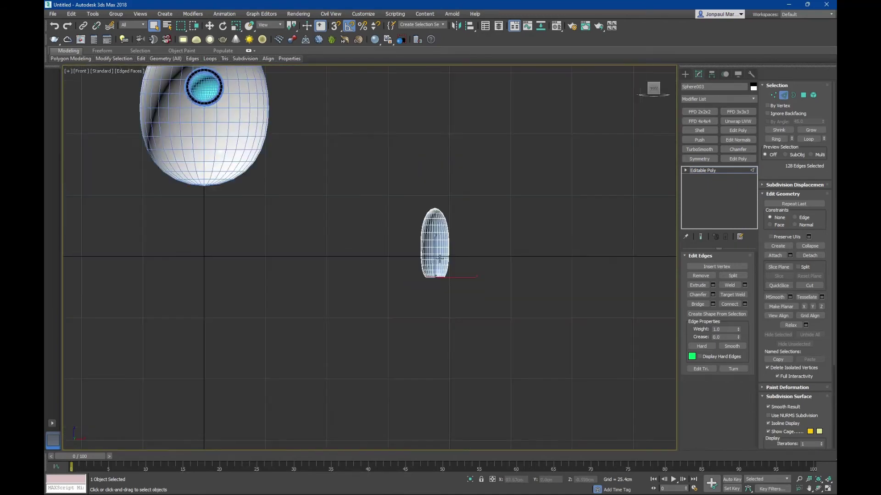
pyautogui.scroll(3, 399, 284)
pyautogui.scroll(3, 396, 275)
pyautogui.scroll(2, 397, 275)
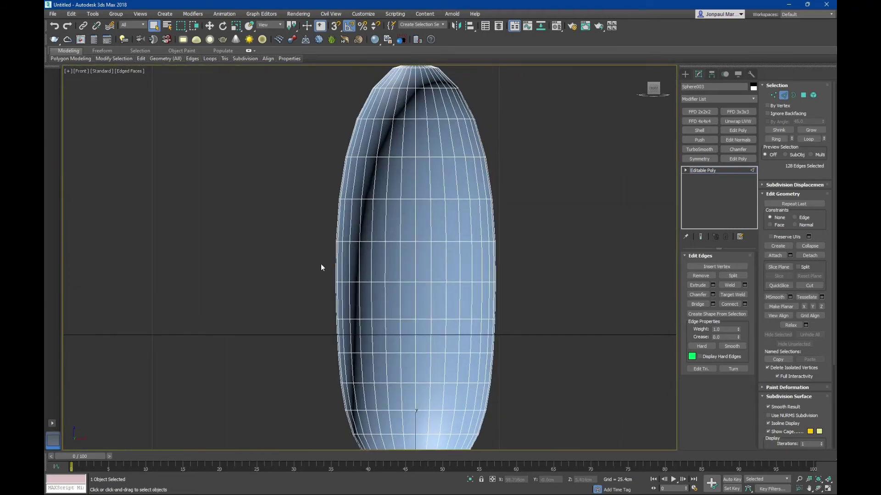
pyautogui.moveTo(527, 262); pyautogui.dragTo(508, 266)
pyautogui.scroll(2, 384, 279)
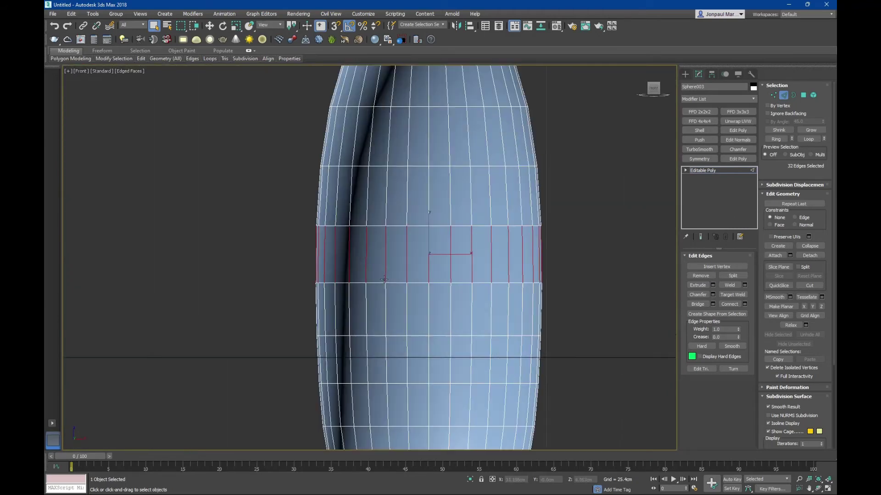
pyautogui.scroll(1, 385, 279)
pyautogui.scroll(1, 384, 279)
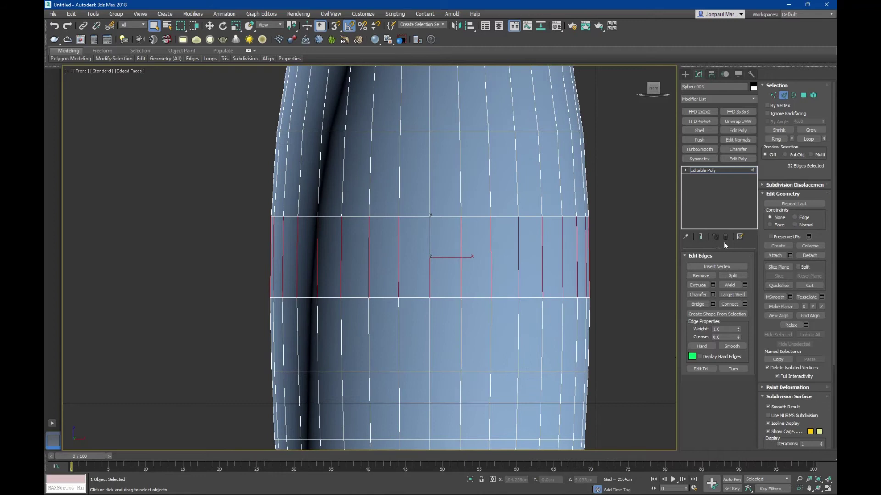
pyautogui.click(745, 305)
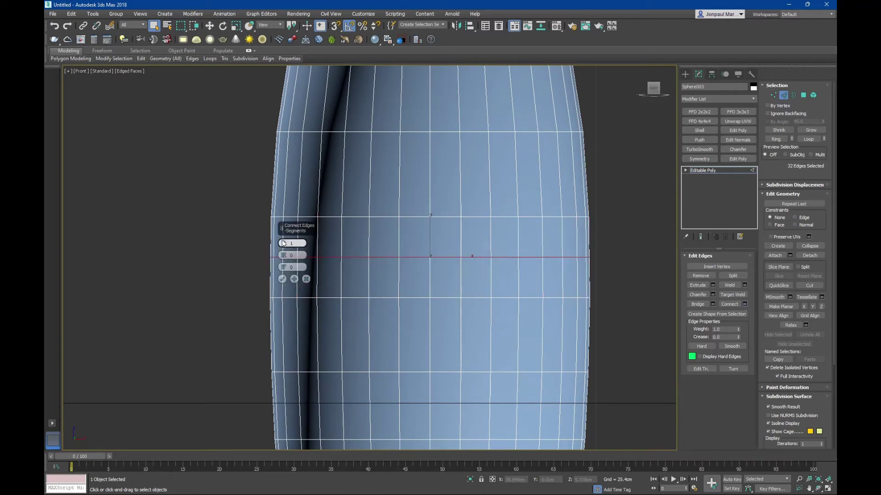
pyautogui.moveTo(281, 248); pyautogui.dragTo(281, 243)
pyautogui.click(282, 279)
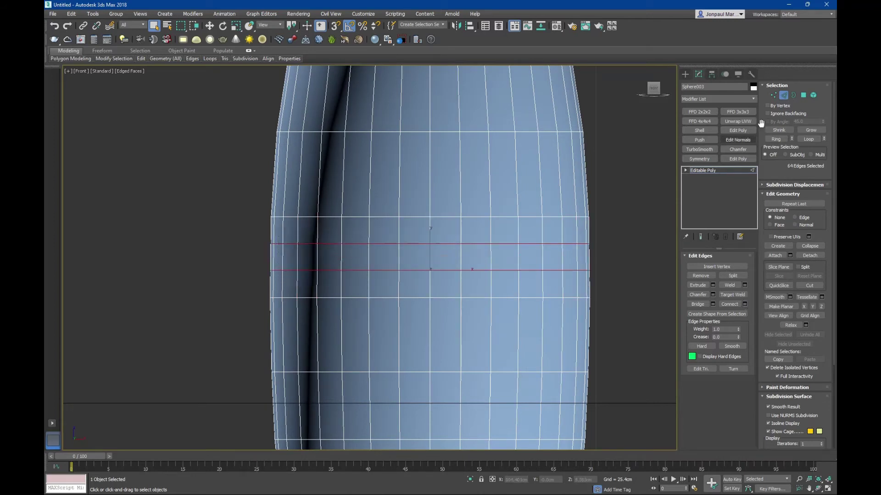
# Step: Select the polygon band between the new loops, cancelling a trial extrude
pyautogui.press('4')
pyautogui.scroll(-5, 421, 274)
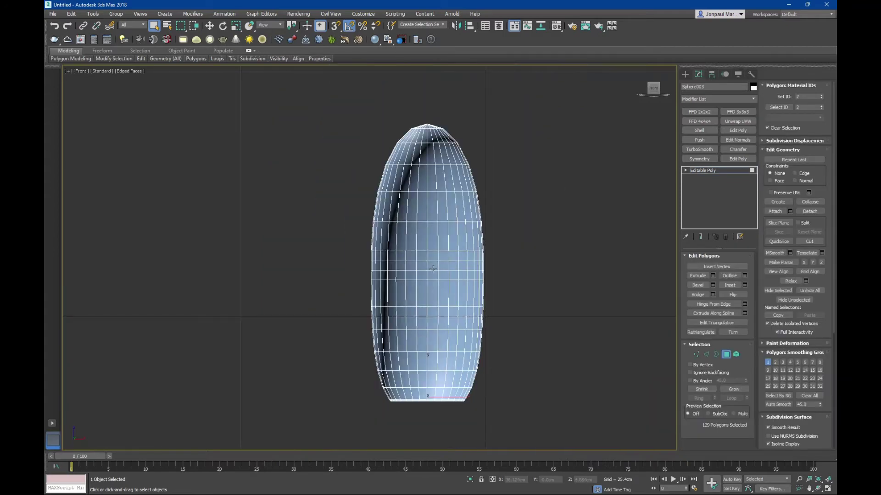
pyautogui.scroll(5, 427, 254)
pyautogui.click(419, 262)
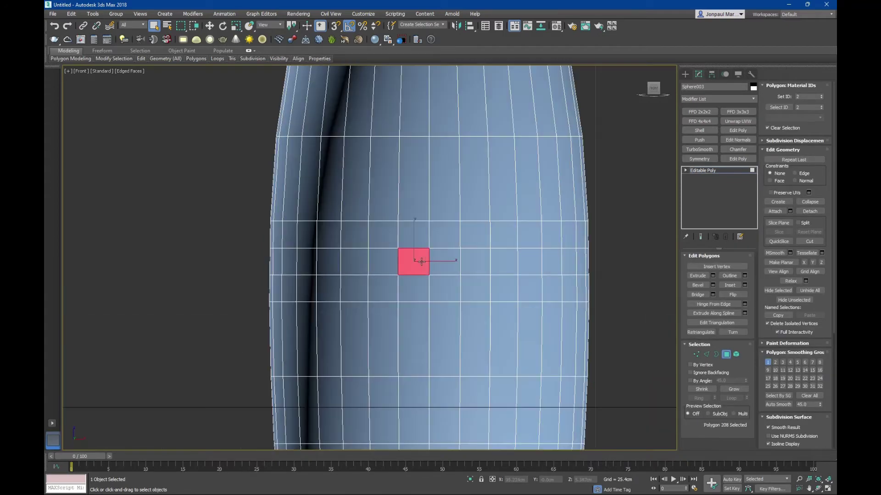
pyautogui.keyDown('shift'); pyautogui.click(392, 262); pyautogui.keyUp('shift')
pyautogui.scroll(-2, 393, 262)
pyautogui.scroll(2, 399, 260)
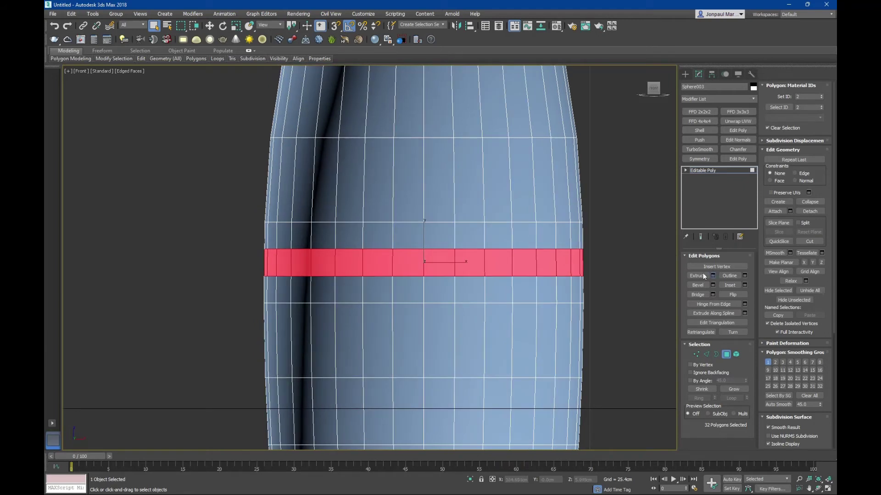
pyautogui.click(713, 275)
pyautogui.click(306, 267)
pyautogui.moveTo(433, 257); pyautogui.dragTo(424, 260, button='middle')
pyautogui.scroll(-2, 423, 260)
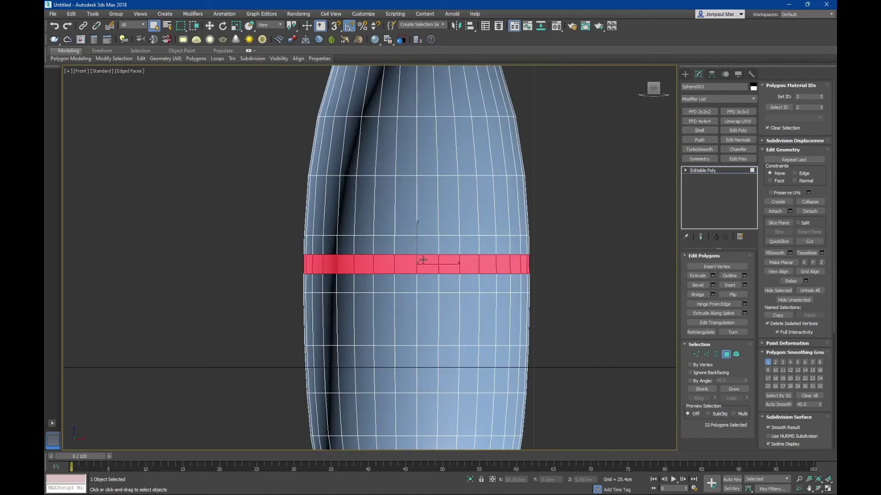
# Step: Scale the polygon band inward in Perspective view to form the groove
pyautogui.press('r')
pyautogui.keyDown('alt'); pyautogui.moveTo(426, 284); pyautogui.dragTo(406, 282, button='middle'); pyautogui.keyUp('alt')
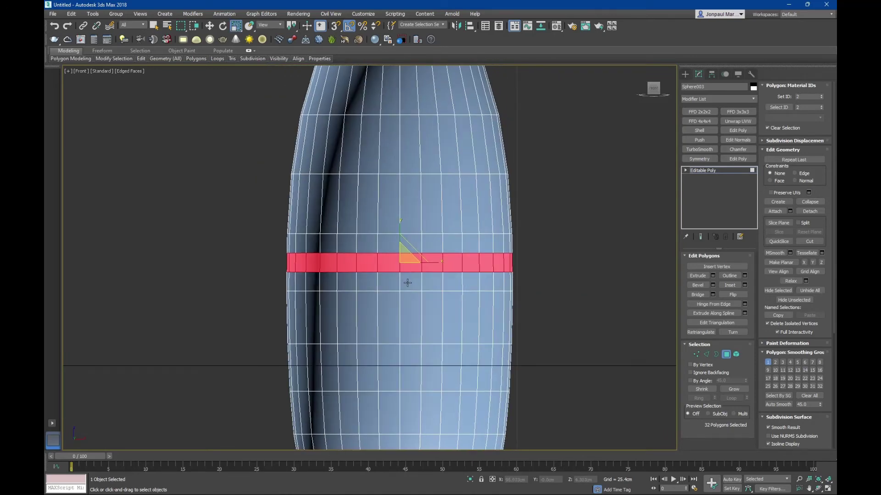
pyautogui.press('p')
pyautogui.scroll(4, 398, 294)
pyautogui.scroll(4, 398, 294)
pyautogui.moveTo(321, 298); pyautogui.dragTo(367, 294, button='middle')
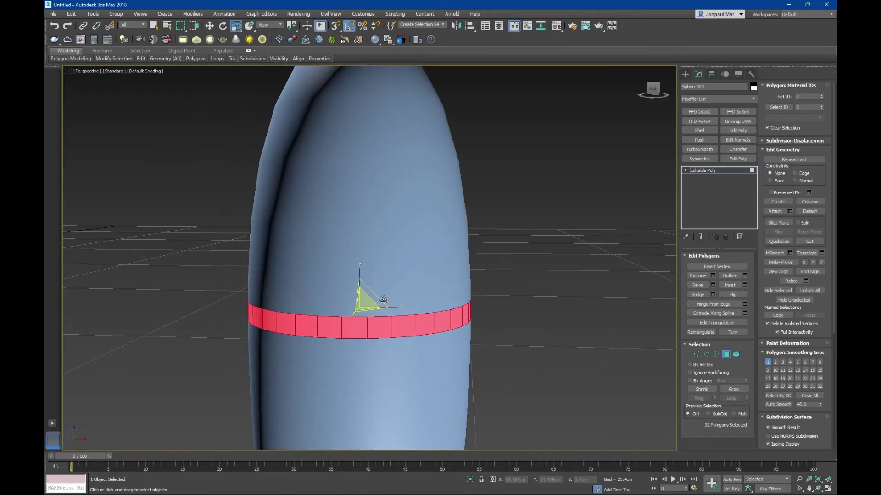
pyautogui.press('F4')
pyautogui.moveTo(365, 307); pyautogui.dragTo(366, 307)
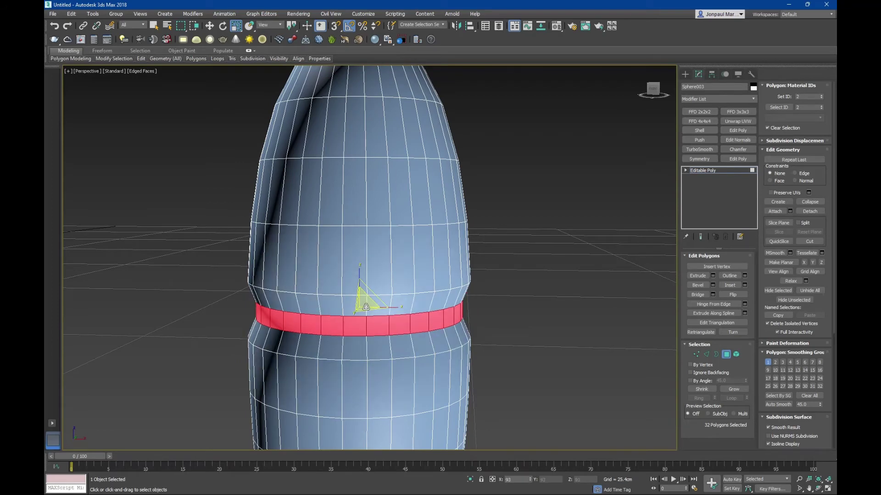
pyautogui.scroll(-3, 366, 307)
pyautogui.moveTo(365, 307)
pyautogui.keyDown('alt'); pyautogui.mouseDown(button='middle')
pyautogui.moveTo(349, 294)
pyautogui.moveTo(376, 304)
pyautogui.mouseUp(button='middle'); pyautogui.keyUp('alt')
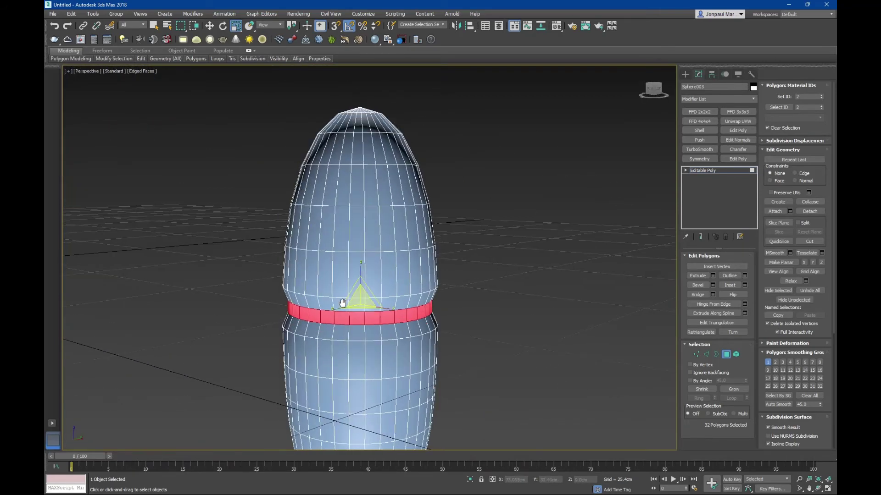
# Step: Select the edge loops above and below the groove
pyautogui.click(705, 352)
pyautogui.press('q')
pyautogui.scroll(5, 348, 301)
pyautogui.moveTo(348, 301); pyautogui.dragTo(395, 257, button='middle')
pyautogui.doubleClick(398, 240)
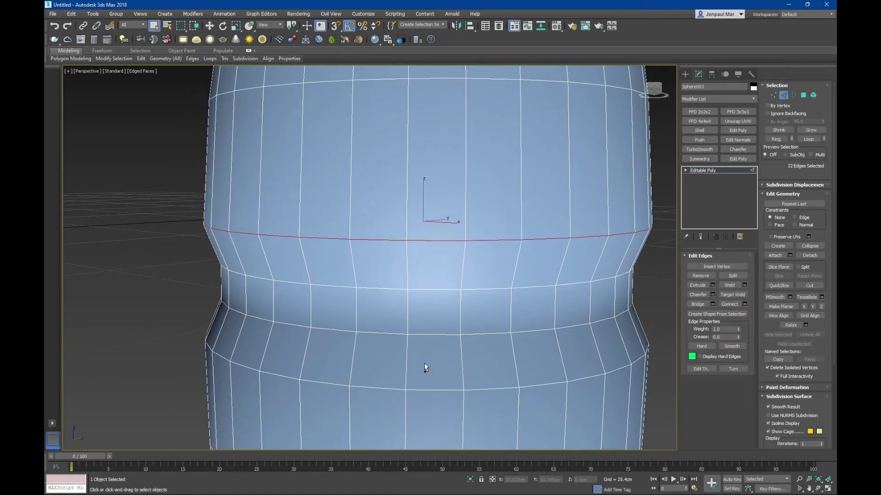
pyautogui.keyDown('ctrl'); pyautogui.doubleClick(428, 389); pyautogui.keyUp('ctrl')
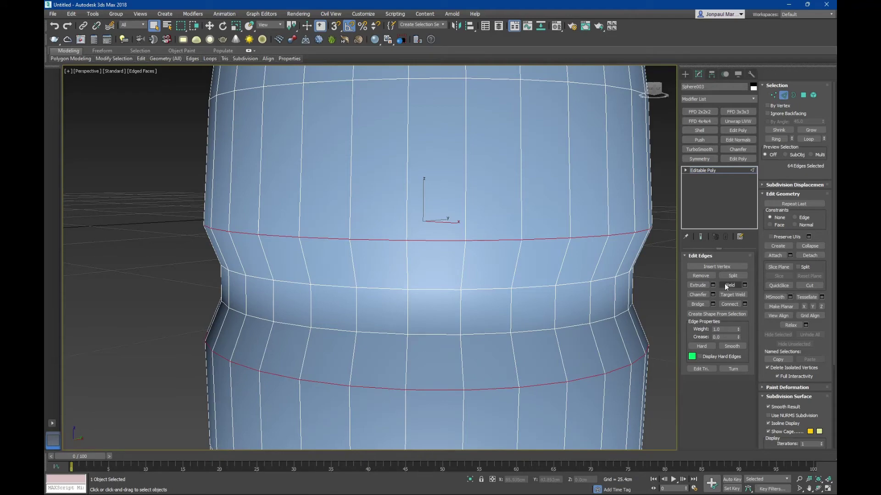
# Step: Chamfer those loops plus another groove loop to sharpen the grooves
pyautogui.click(698, 295)
pyautogui.scroll(2, 251, 328)
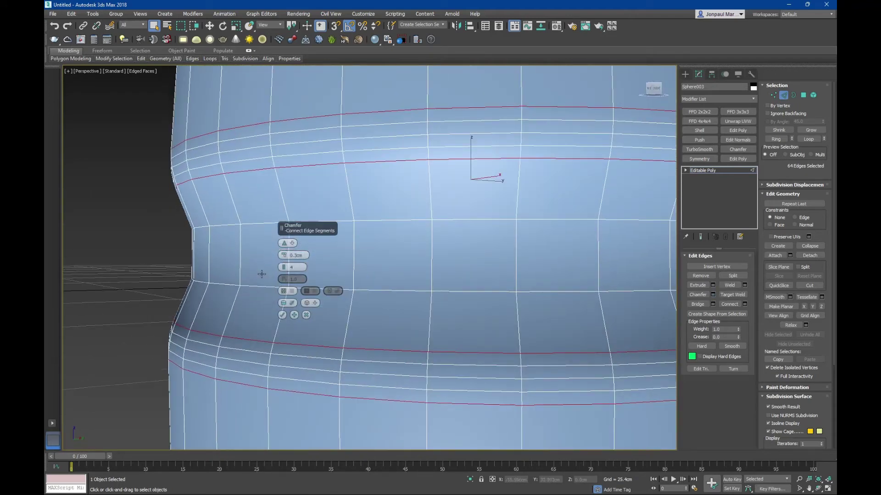
pyautogui.press('F4')
pyautogui.press('F4')
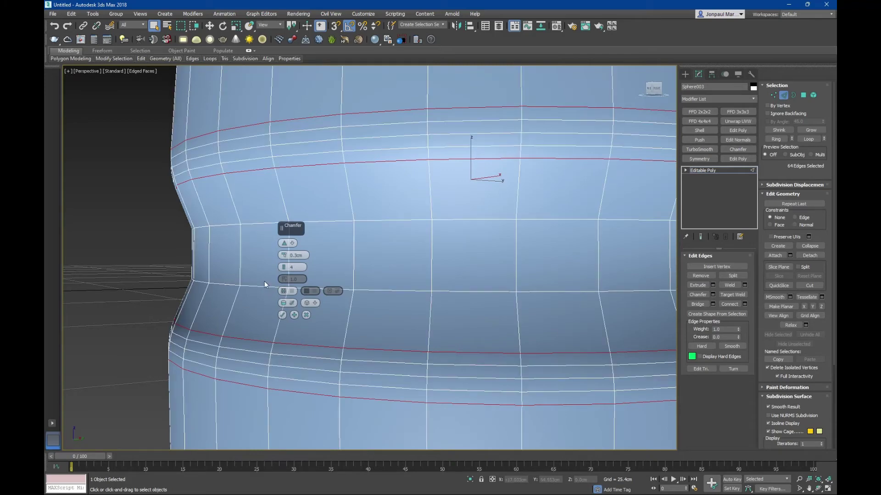
pyautogui.keyDown('ctrl'); pyautogui.doubleClick(262, 284); pyautogui.keyUp('ctrl')
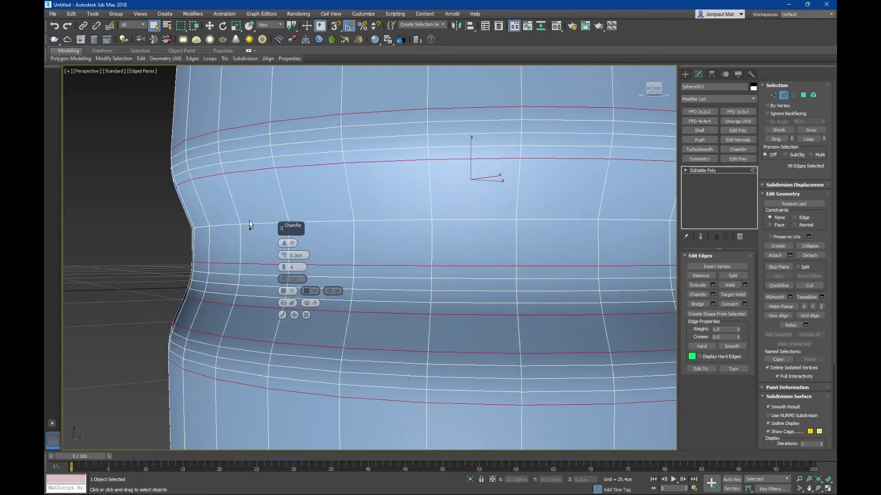
pyautogui.scroll(-2, 255, 225)
pyautogui.scroll(-3, 249, 249)
pyautogui.press('F4')
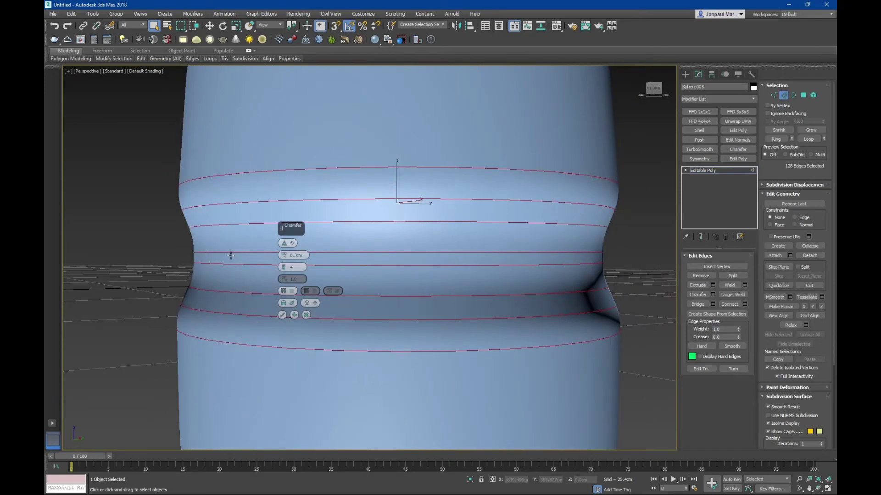
pyautogui.press('F4')
pyautogui.click(282, 315)
# Step: Convert the edge selection into a 288-polygon selection of the joint band
pyautogui.moveTo(283, 313)
pyautogui.keyDown('alt'); pyautogui.mouseDown(button='middle')
pyautogui.moveTo(298, 289)
pyautogui.moveTo(305, 296)
pyautogui.moveTo(375, 256)
pyautogui.moveTo(348, 275)
pyautogui.moveTo(356, 283)
pyautogui.moveTo(394, 271)
pyautogui.moveTo(339, 205)
pyautogui.moveTo(347, 221)
pyautogui.mouseUp(button='middle'); pyautogui.keyUp('alt')
pyautogui.scroll(-4, 302, 293)
pyautogui.keyDown('ctrl'); pyautogui.click(804, 95); pyautogui.keyUp('ctrl')
pyautogui.scroll(-4, 355, 283)
pyautogui.press('F4')
pyautogui.press('F4')
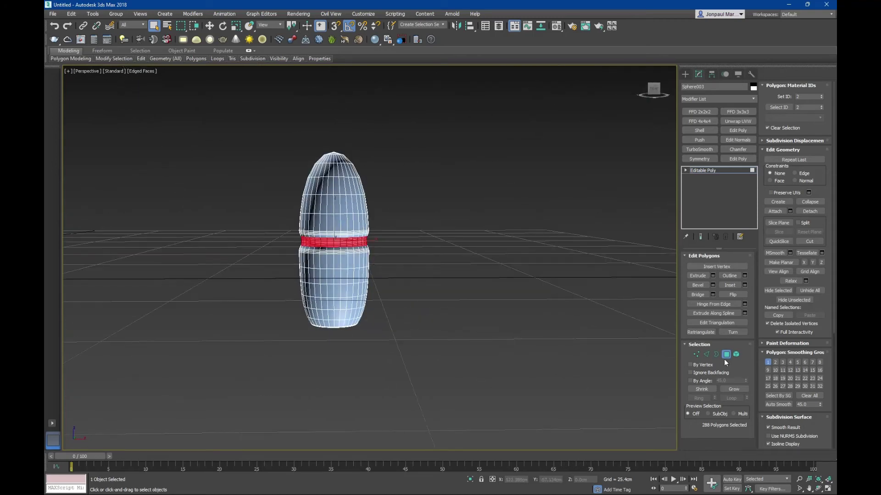
# Step: Assign the Plastic White material to the whole arm
pyautogui.click(725, 356)
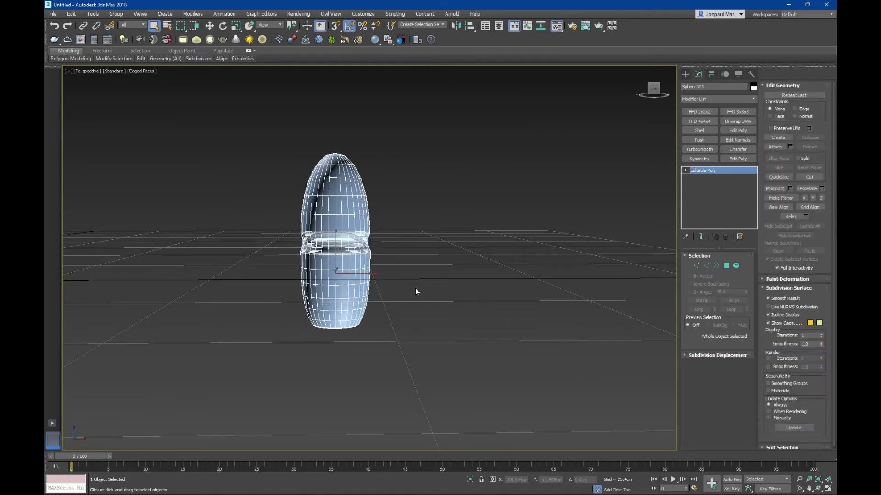
pyautogui.press('m')
pyautogui.click(114, 131)
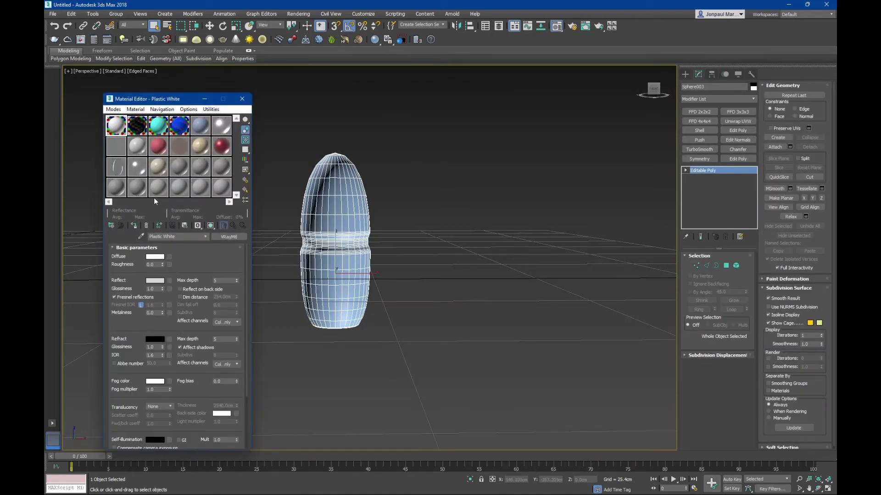
pyautogui.click(134, 225)
pyautogui.keyDown('alt'); pyautogui.moveTo(421, 226); pyautogui.dragTo(323, 177, button='middle'); pyautogui.keyUp('alt')
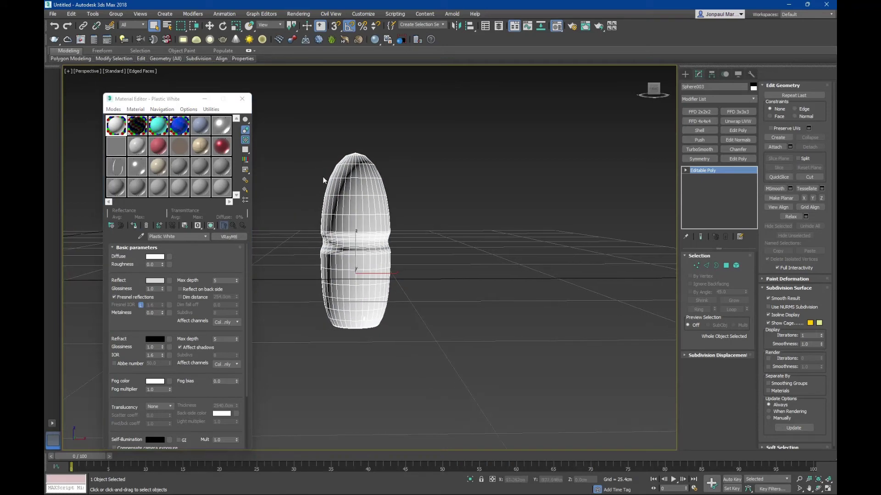
pyautogui.keyDown('alt'); pyautogui.moveTo(393, 182); pyautogui.dragTo(384, 189, button='middle'); pyautogui.keyUp('alt')
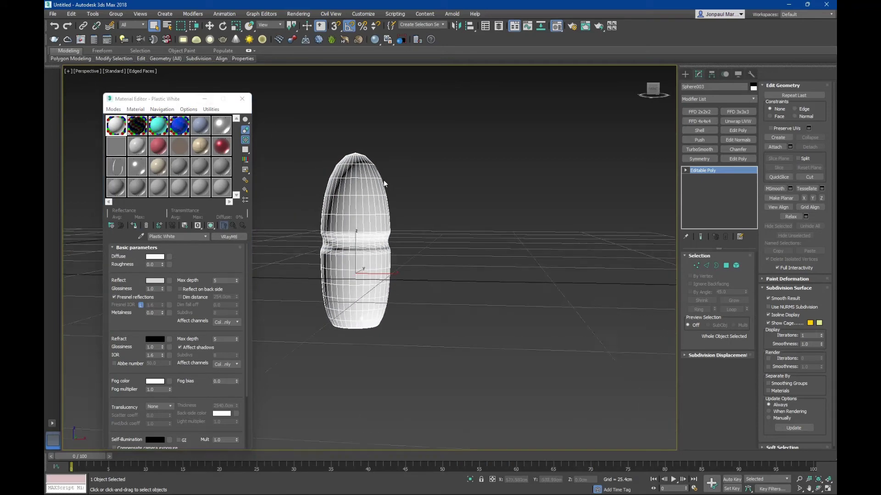
# Step: Return to Polygon mode in Front view, zoom to the band, and clear the selection
pyautogui.click(726, 266)
pyautogui.keyDown('shift'); pyautogui.click(413, 252); pyautogui.keyUp('shift')
pyautogui.press('f')
pyautogui.press('z')
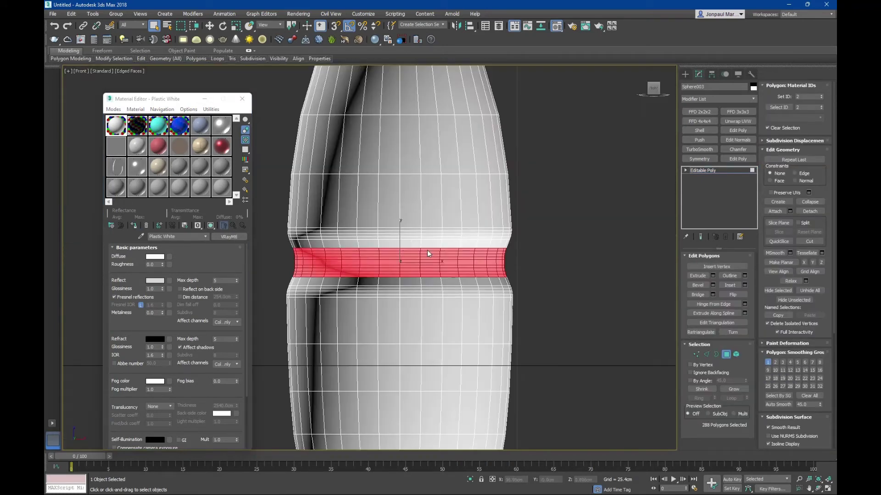
pyautogui.scroll(4, 402, 244)
pyautogui.click(662, 284)
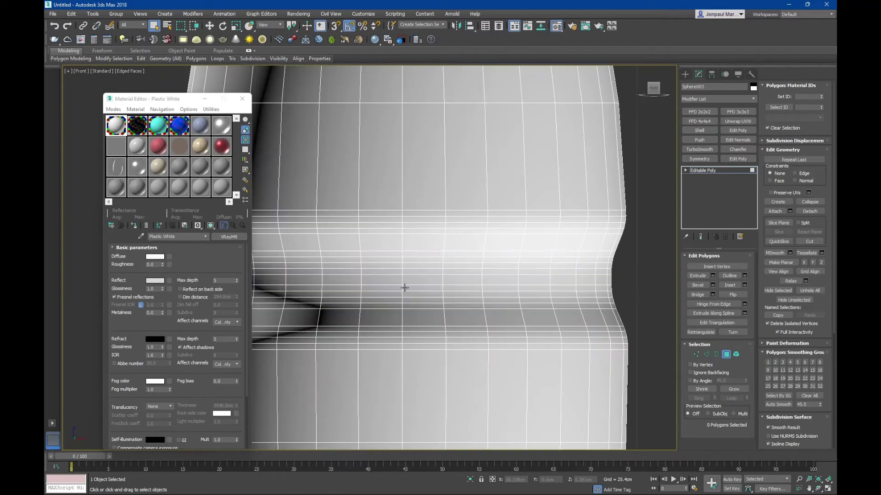
pyautogui.scroll(4, 467, 282)
pyautogui.scroll(-4, 483, 278)
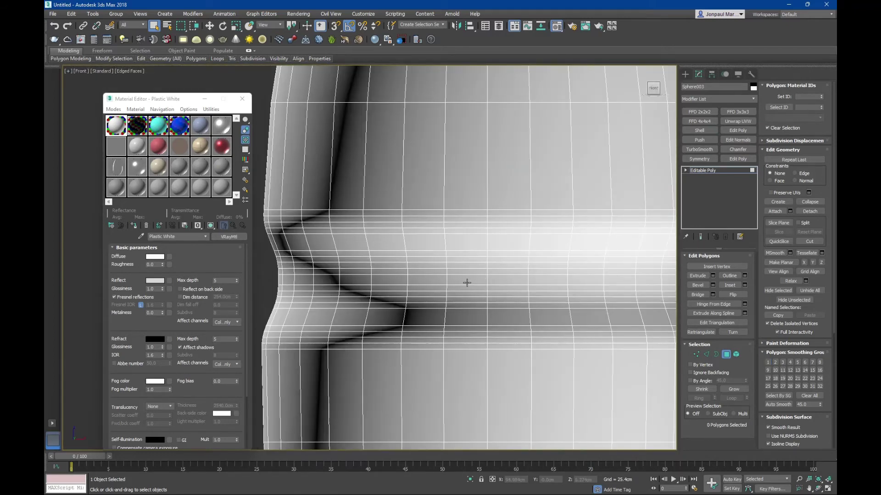
# Step: Select five polygon rings around the groove and assign Plastic Blue to them
pyautogui.click(467, 283)
pyautogui.keyDown('shift'); pyautogui.click(440, 283); pyautogui.keyUp('shift')
pyautogui.scroll(2, 455, 275)
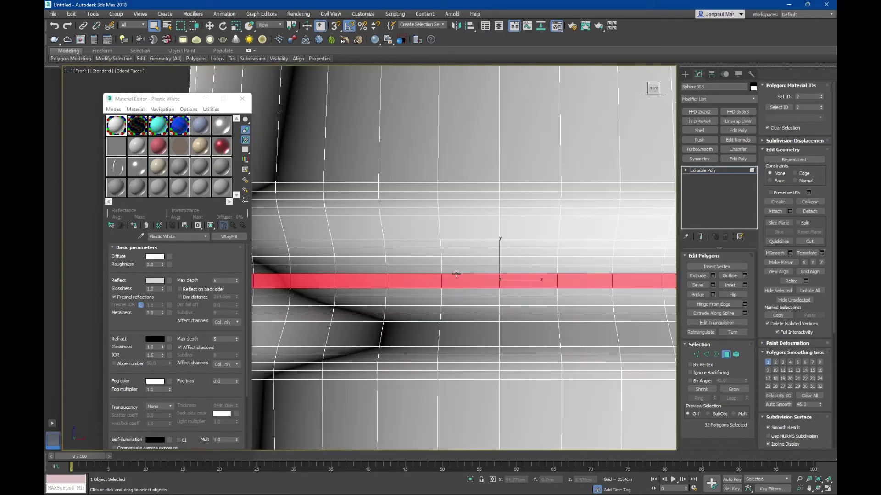
pyautogui.keyDown('ctrl'); pyautogui.click(453, 271); pyautogui.keyUp('ctrl')
pyautogui.keyDown('shift'); pyautogui.click(426, 272); pyautogui.keyUp('shift')
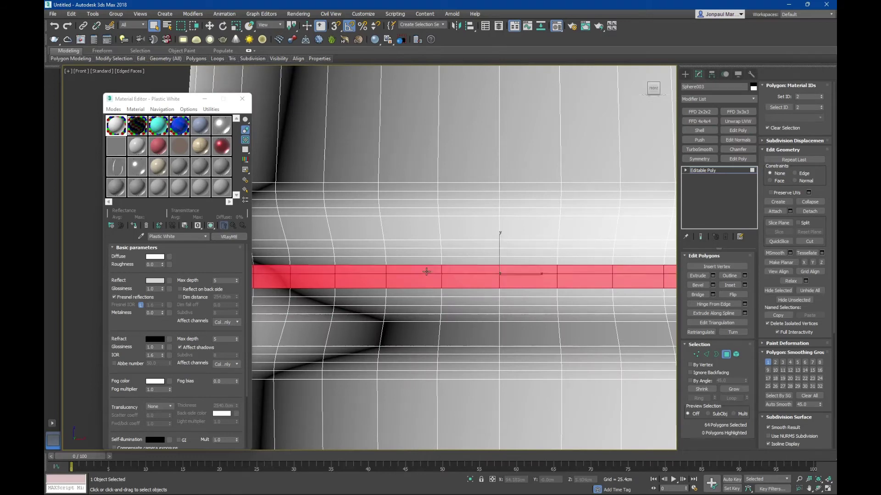
pyautogui.keyDown('ctrl'); pyautogui.click(450, 293); pyautogui.keyUp('ctrl')
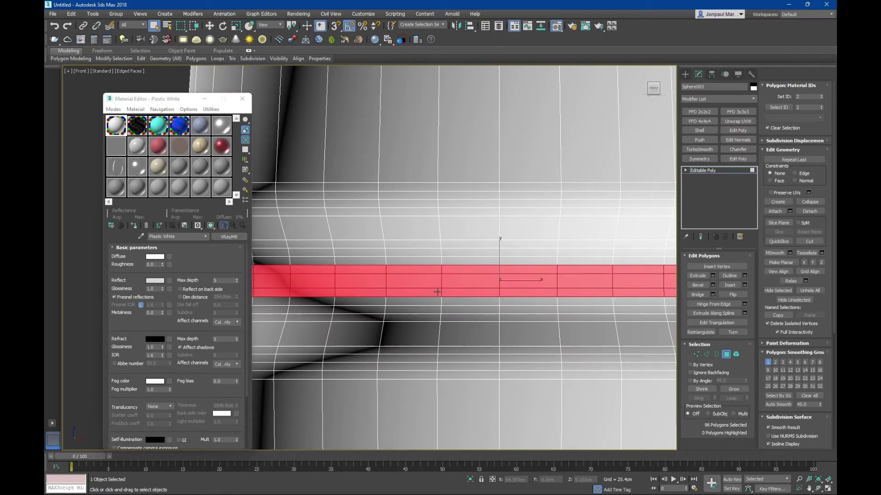
pyautogui.keyDown('ctrl'); pyautogui.click(450, 303); pyautogui.keyUp('ctrl')
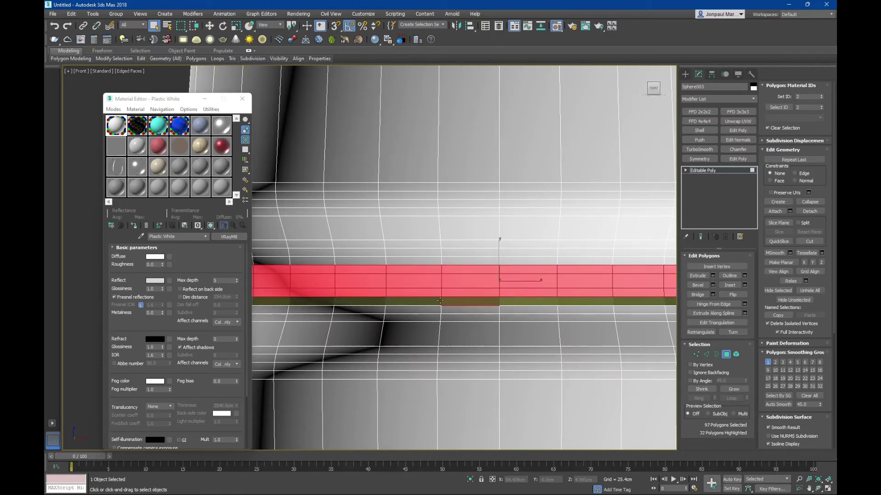
pyautogui.keyDown('ctrl'); pyautogui.click(453, 261); pyautogui.keyUp('ctrl')
pyautogui.scroll(-3, 448, 272)
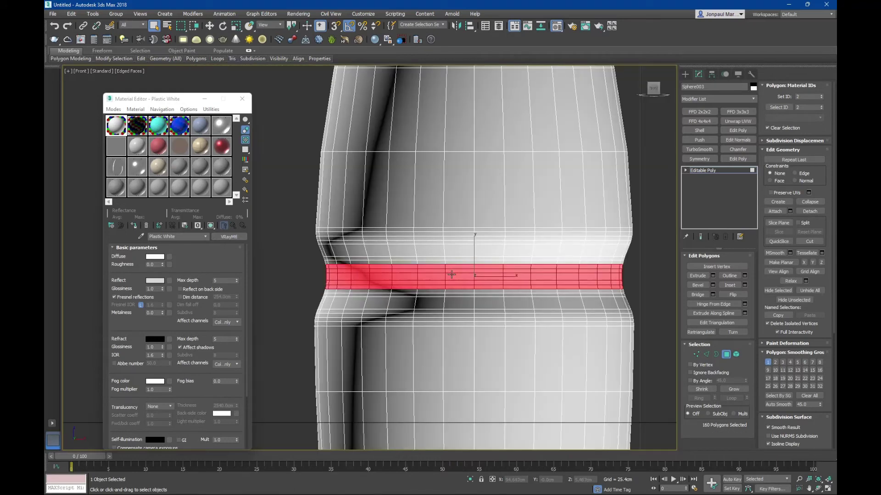
pyautogui.click(180, 124)
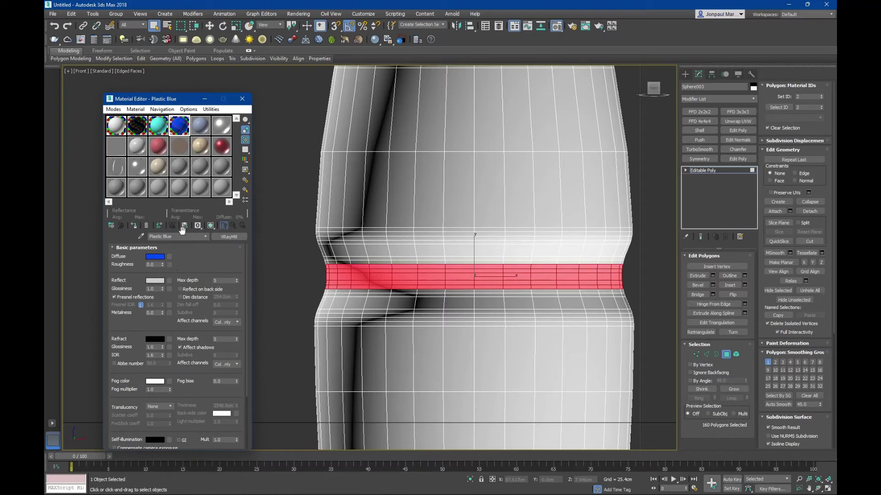
pyautogui.click(138, 227)
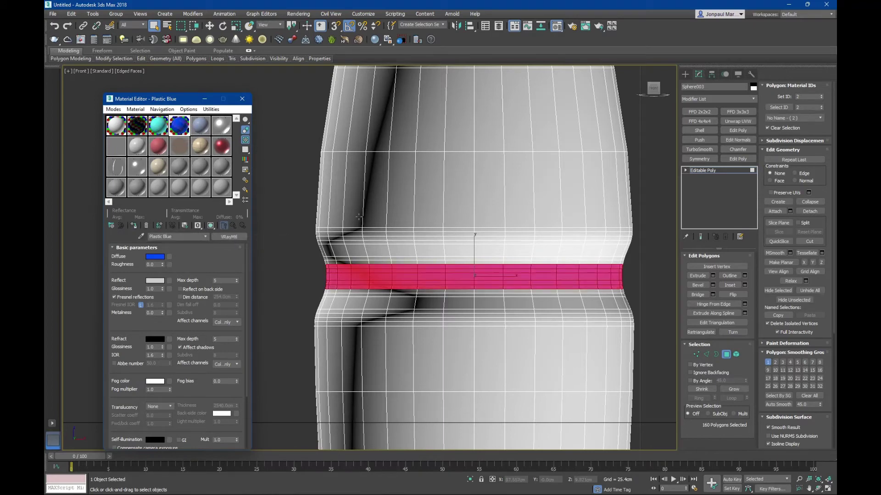
# Step: Select the polygon rings bordering the blue band, above and below it
pyautogui.scroll(2, 397, 254)
pyautogui.click(408, 266)
pyautogui.keyDown('shift'); pyautogui.click(376, 266); pyautogui.keyUp('shift')
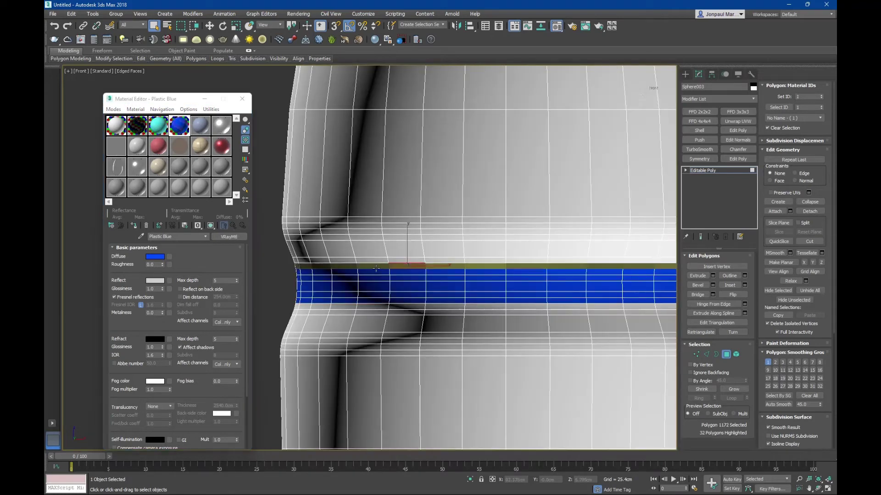
pyautogui.keyDown('ctrl'); pyautogui.click(394, 261); pyautogui.keyUp('ctrl')
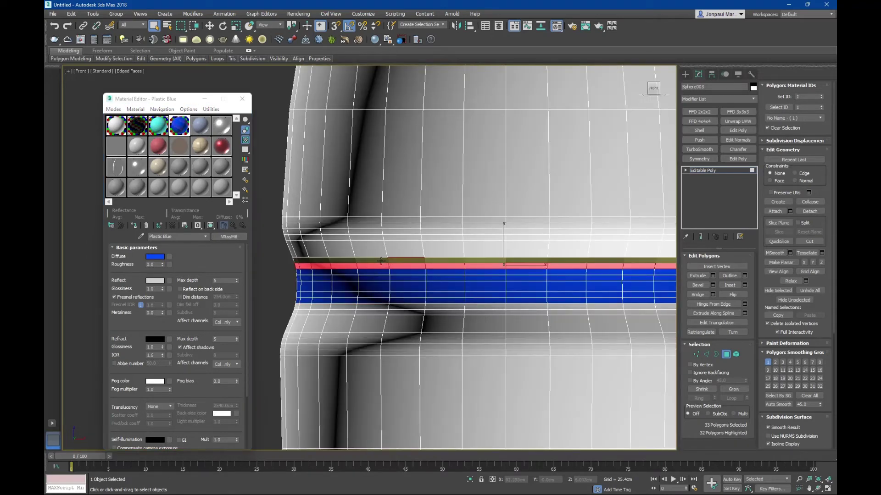
pyautogui.keyDown('shift'); pyautogui.click(395, 261); pyautogui.keyUp('shift')
pyautogui.keyDown('ctrl'); pyautogui.click(398, 307); pyautogui.keyUp('ctrl')
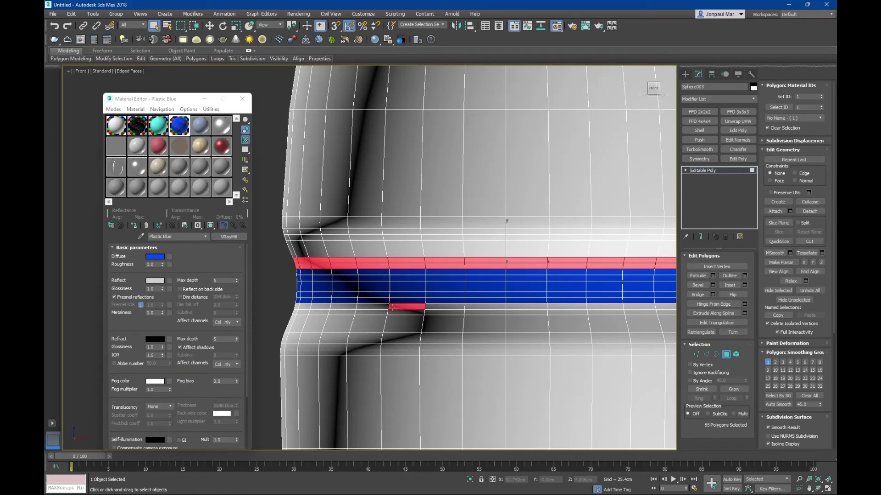
pyautogui.keyDown('ctrl'); pyautogui.click(393, 313); pyautogui.keyUp('ctrl')
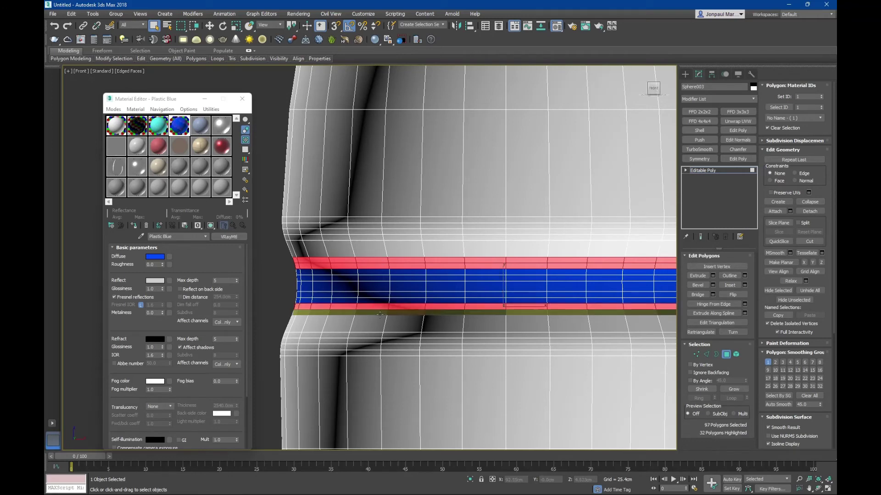
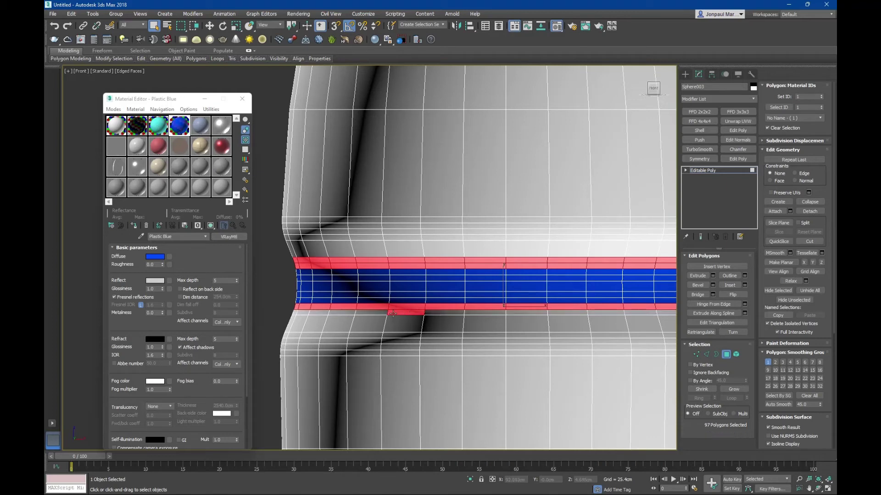
# Step: Give the two thin polygon rows directly above and below the blue band Plastic Black
pyautogui.click(351, 300)
pyautogui.keyDown('shift'); pyautogui.click(351, 300); pyautogui.keyUp('shift')
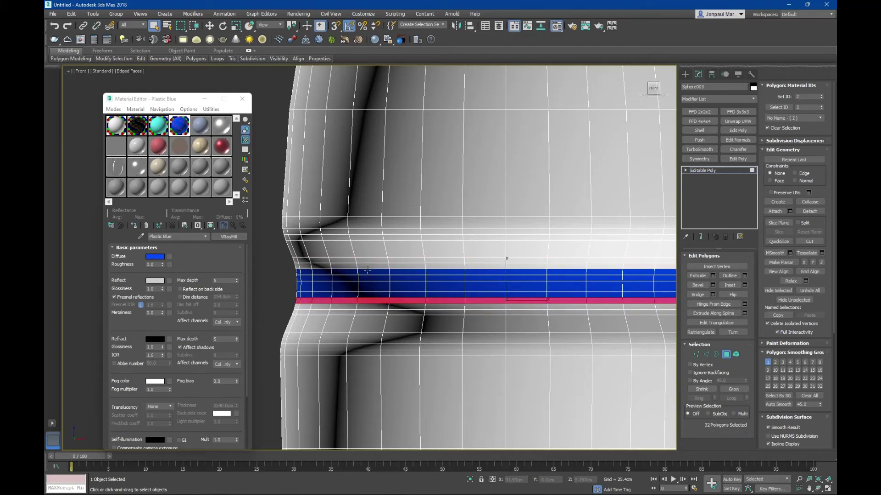
pyautogui.keyDown('ctrl'); pyautogui.click(367, 271); pyautogui.keyUp('ctrl')
pyautogui.keyDown('shift'); pyautogui.click(364, 271); pyautogui.keyUp('shift')
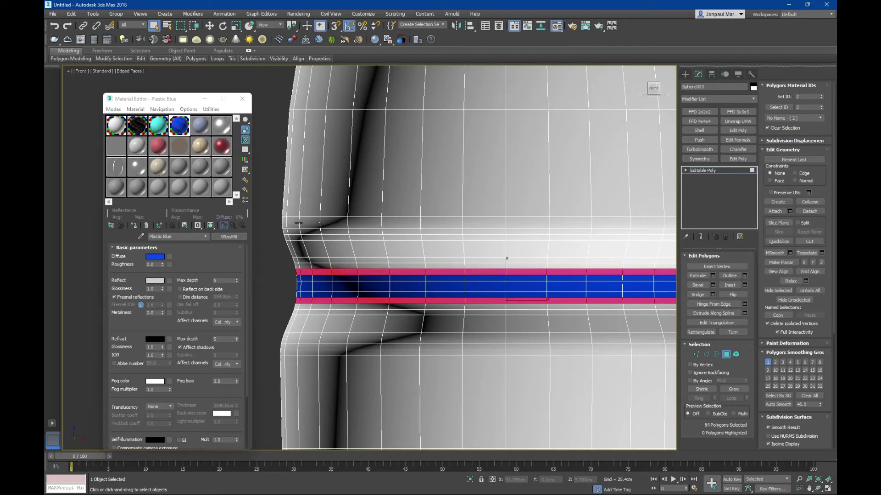
pyautogui.click(145, 126)
pyautogui.click(135, 225)
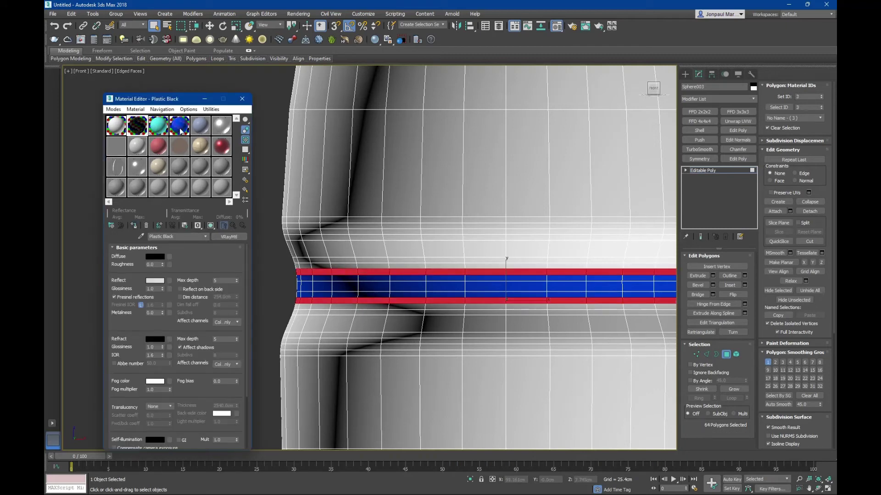
# Step: Apply cyan Plastic Indigo to the outer rows above and below the band
pyautogui.click(372, 264)
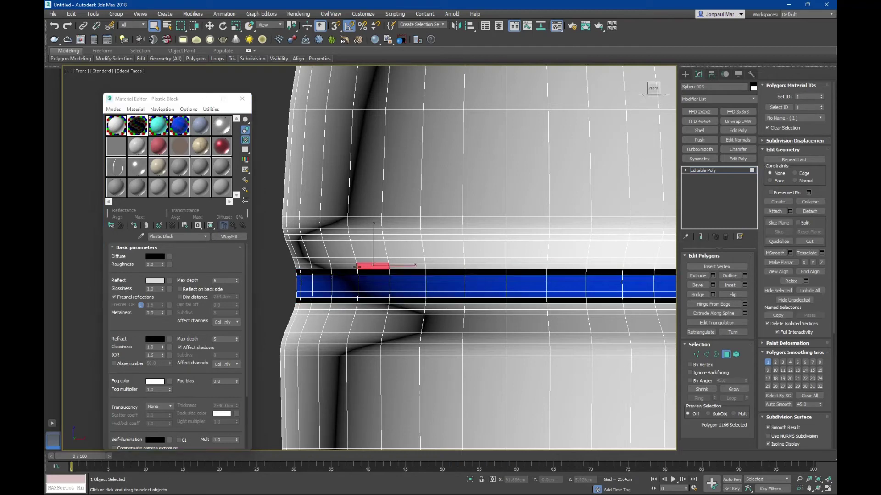
pyautogui.keyDown('ctrl'); pyautogui.click(362, 258); pyautogui.keyUp('ctrl')
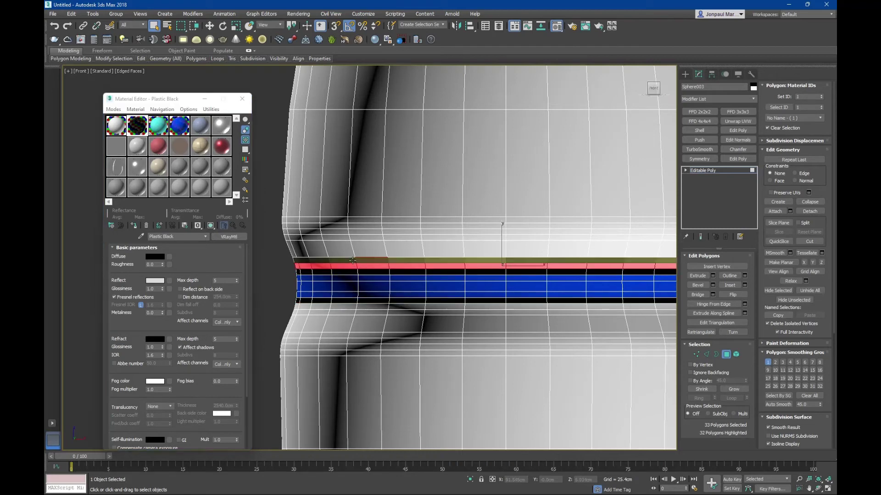
pyautogui.keyDown('ctrl'); pyautogui.click(376, 305); pyautogui.keyUp('ctrl')
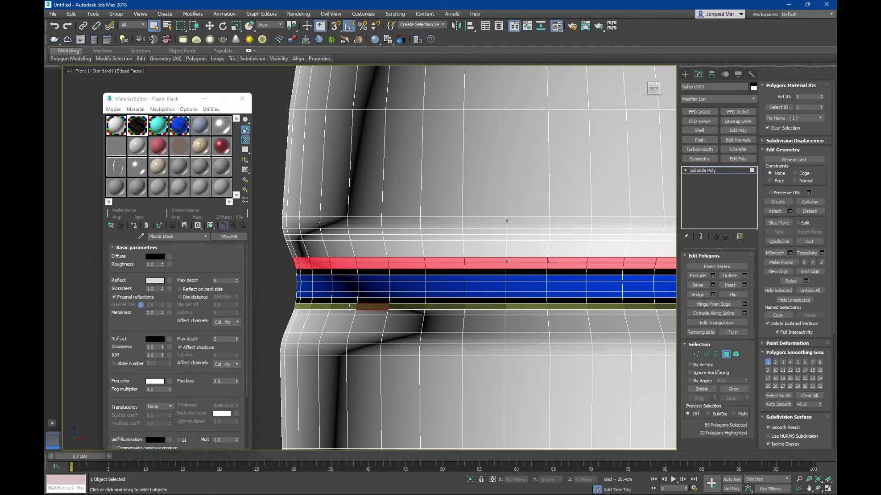
pyautogui.keyDown('ctrl'); pyautogui.click(356, 316); pyautogui.keyUp('ctrl')
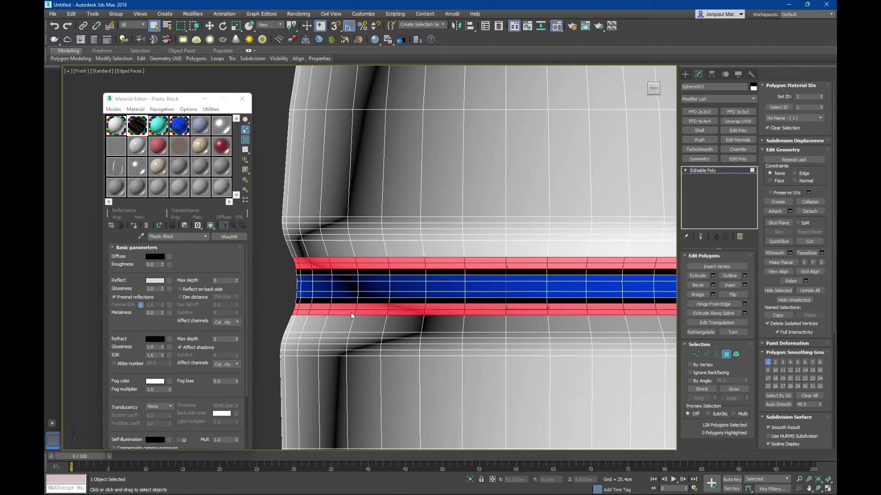
pyautogui.click(157, 132)
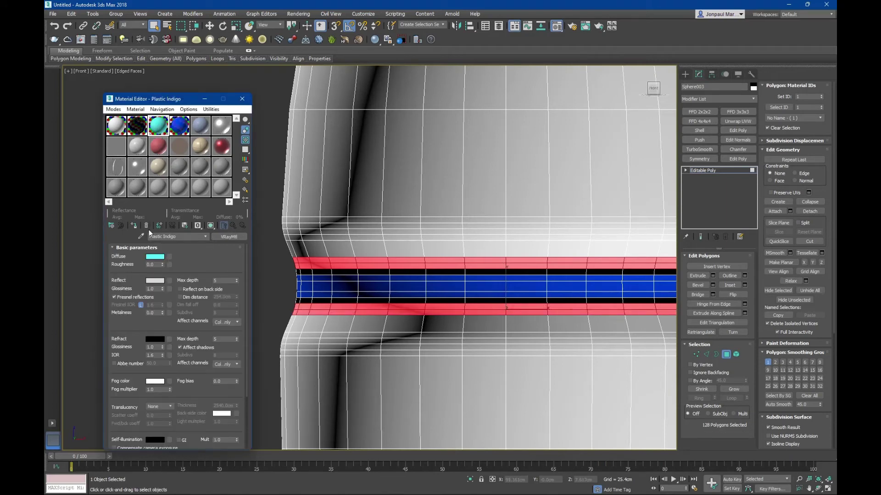
pyautogui.click(133, 225)
# Step: Clear the polygon selection and view the banded leg without the wireframe overlay
pyautogui.click(275, 246)
pyautogui.scroll(-5, 407, 249)
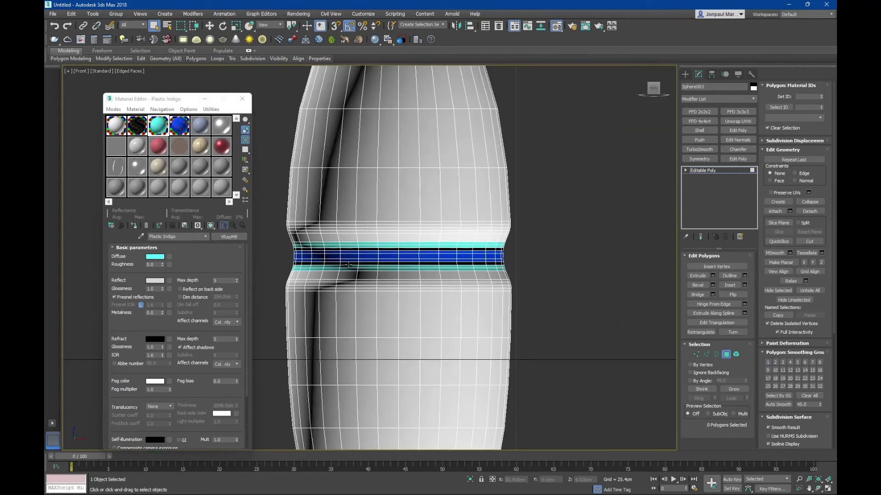
pyautogui.press('F4')
pyautogui.scroll(2, 407, 249)
pyautogui.scroll(-3, 407, 249)
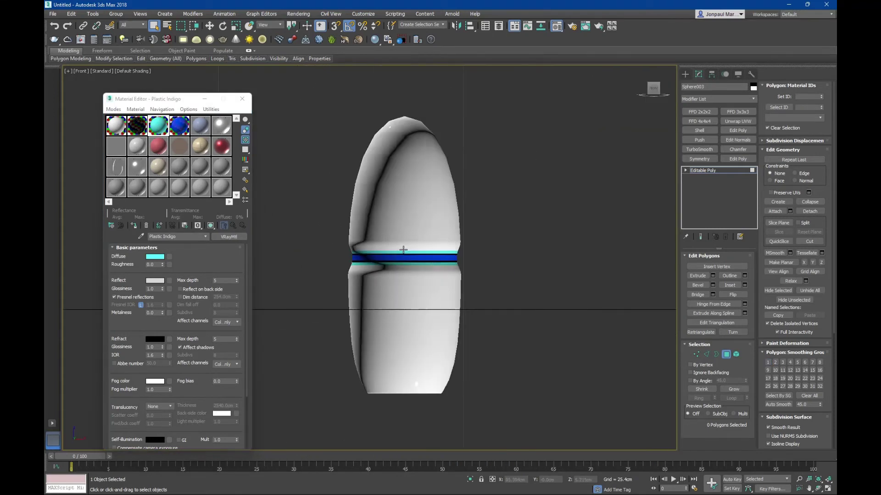
pyautogui.scroll(3, 406, 229)
pyautogui.moveTo(407, 216)
pyautogui.mouseDown(button='middle')
pyautogui.moveTo(444, 132)
pyautogui.moveTo(403, 265)
pyautogui.mouseUp(button='middle')
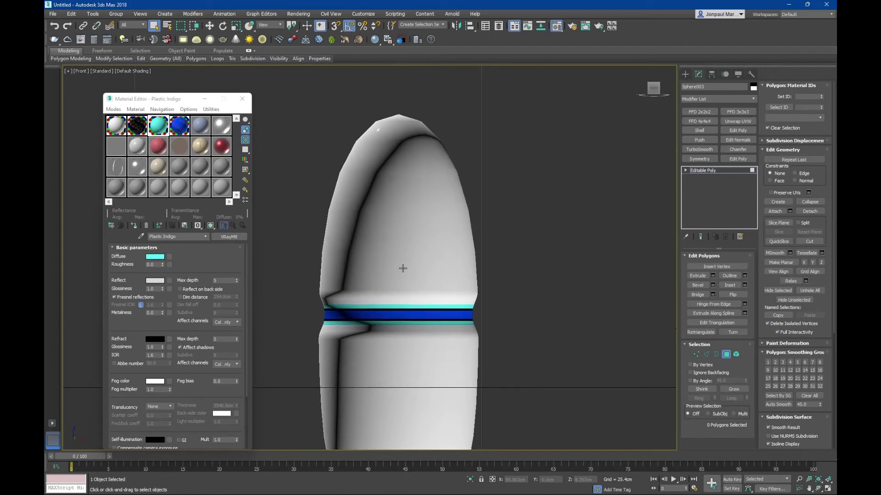
pyautogui.scroll(-2, 403, 266)
pyautogui.scroll(3, 403, 265)
# Step: Close the Material Editor, exit polygon editing and frame the leg in the view
pyautogui.click(242, 98)
pyautogui.scroll(-5, 393, 230)
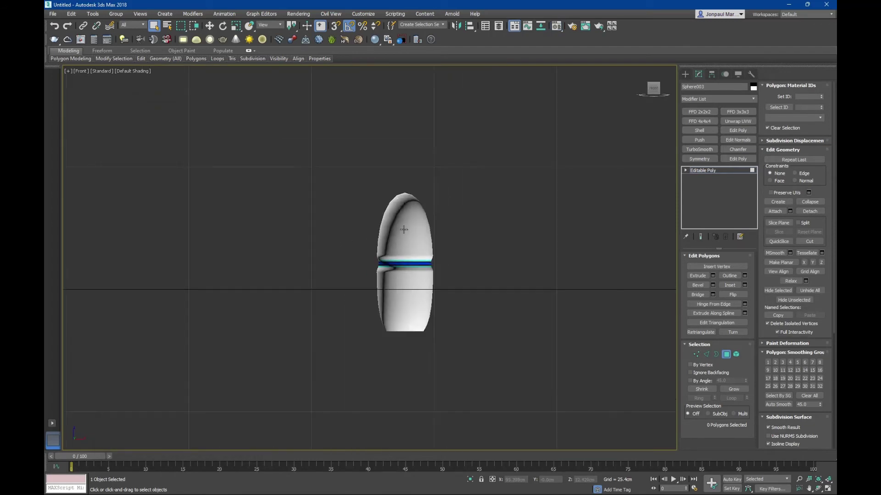
pyautogui.scroll(-4, 393, 230)
pyautogui.scroll(4, 393, 229)
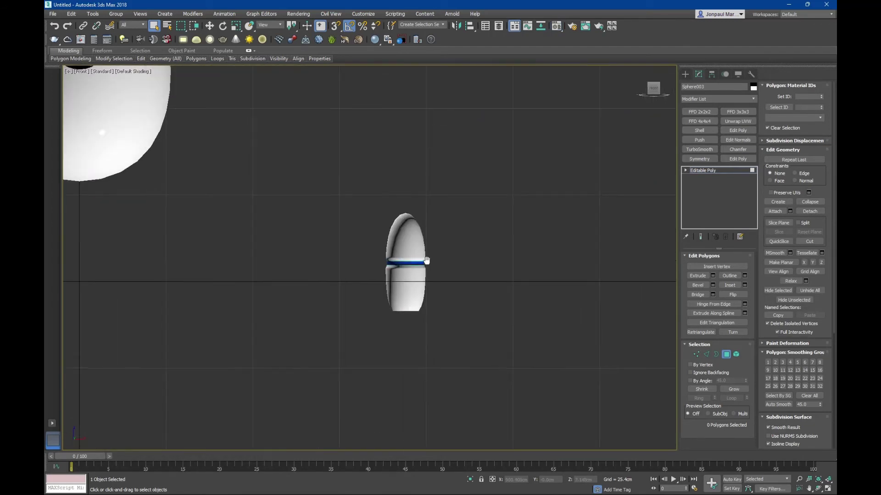
pyautogui.moveTo(415, 266)
pyautogui.mouseDown(button='middle')
pyautogui.moveTo(461, 326)
pyautogui.moveTo(439, 266)
pyautogui.moveTo(462, 322)
pyautogui.mouseUp(button='middle')
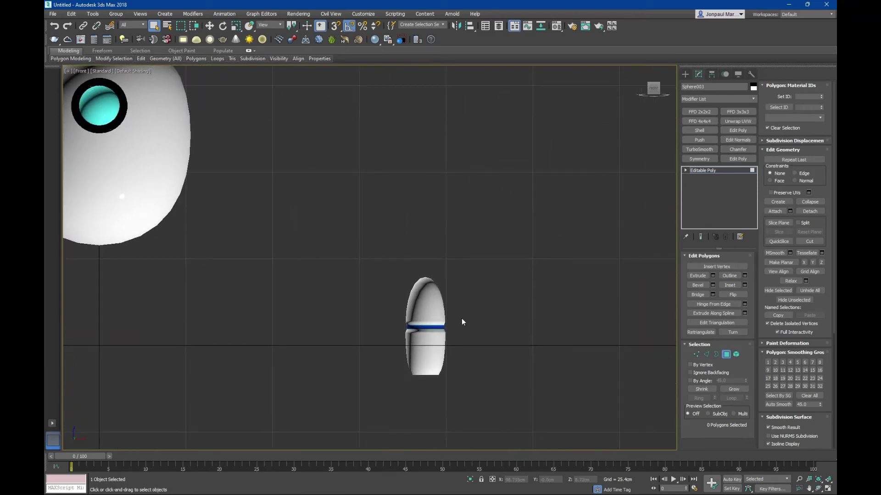
pyautogui.click(726, 355)
pyautogui.scroll(-2, 413, 294)
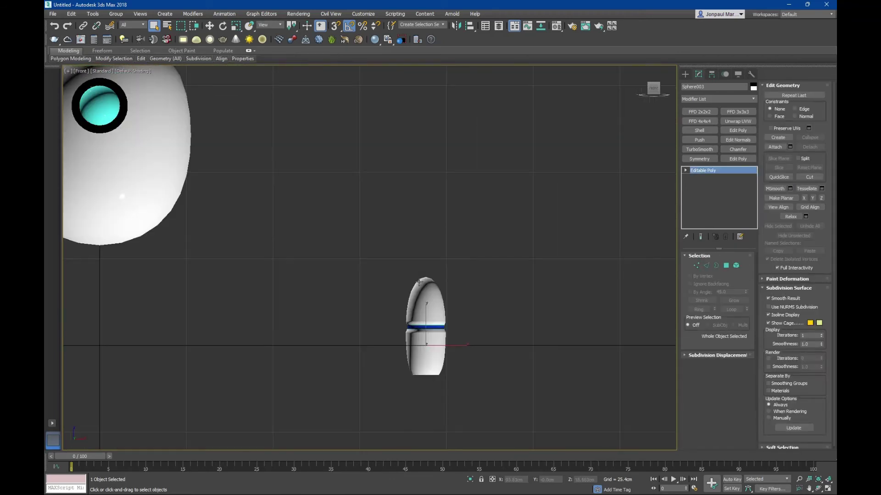
pyautogui.moveTo(421, 281); pyautogui.dragTo(381, 290, button='middle')
pyautogui.scroll(2, 401, 283)
pyautogui.moveTo(558, 208); pyautogui.dragTo(490, 160, button='middle')
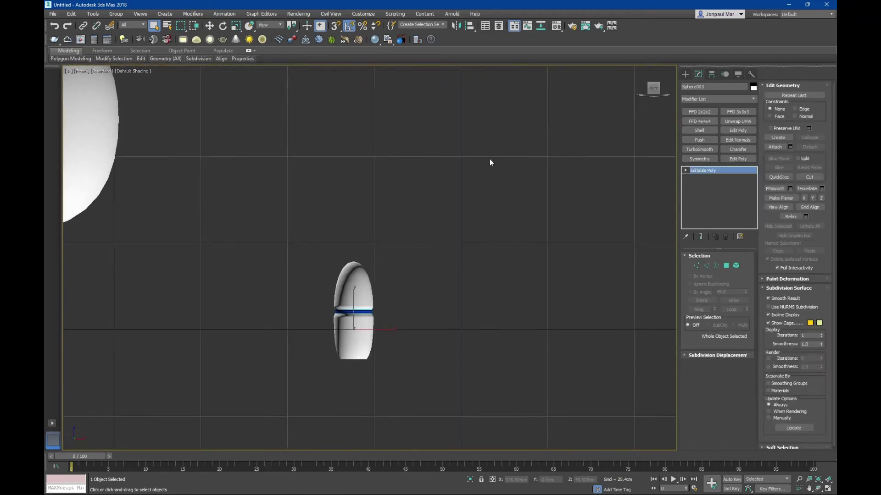
# Step: Draw small sphere Sphere004 to the right of the leg and bring up its conversion menu
pyautogui.click(686, 75)
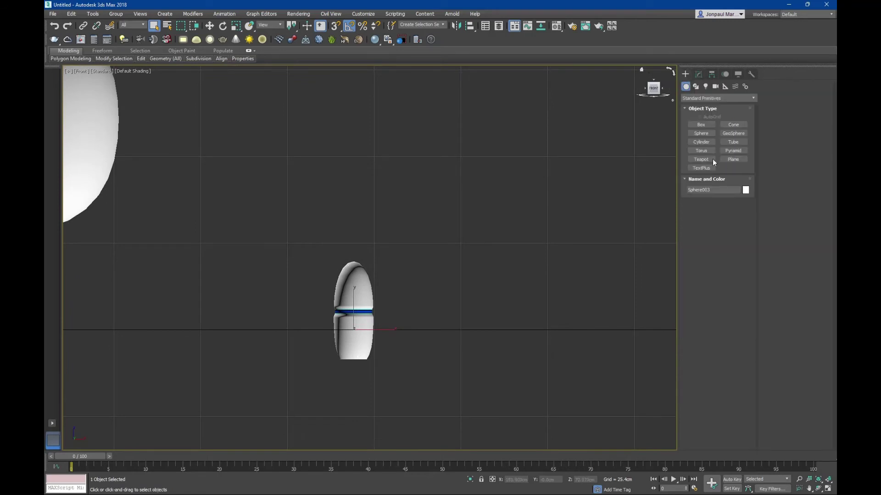
pyautogui.click(701, 133)
pyautogui.moveTo(450, 334); pyautogui.dragTo(456, 343)
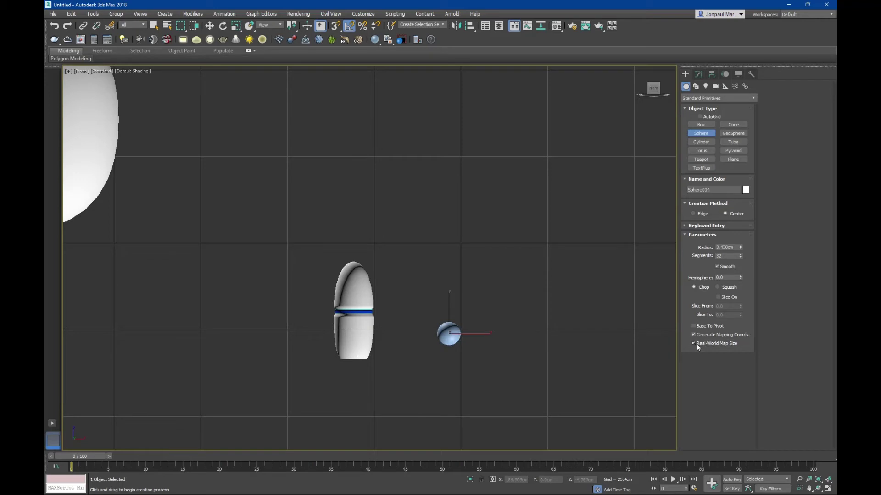
pyautogui.rightClick(650, 137)
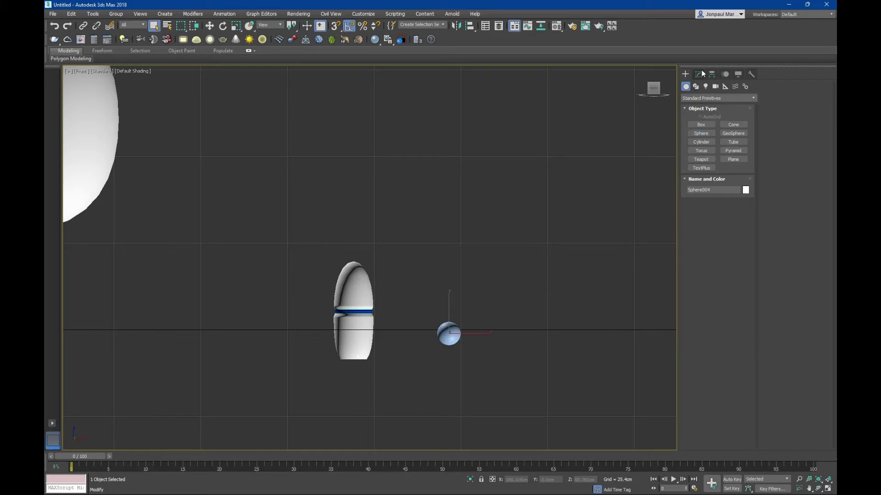
pyautogui.click(699, 74)
pyautogui.rightClick(706, 200)
# Step: Convert Sphere004 to an editable poly and show wireframe edges around it
pyautogui.click(734, 265)
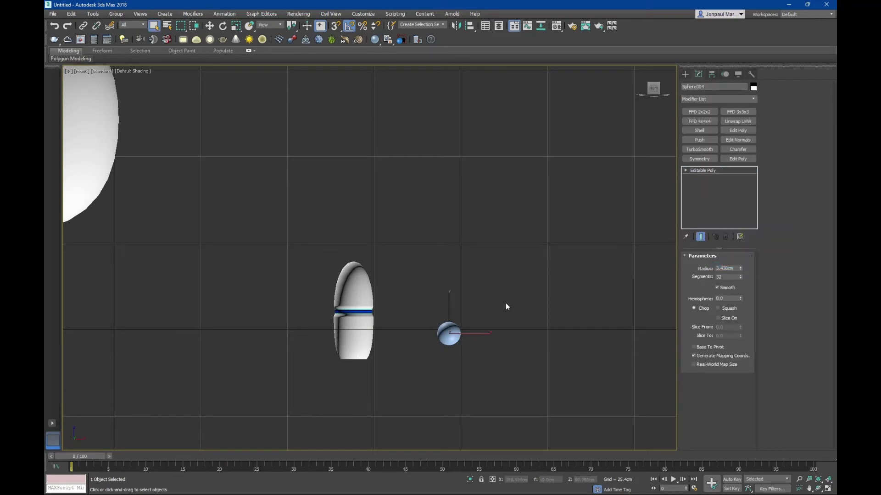
pyautogui.scroll(2, 466, 340)
pyautogui.press('F4')
pyautogui.scroll(2, 466, 341)
pyautogui.scroll(2, 466, 340)
pyautogui.scroll(-4, 466, 340)
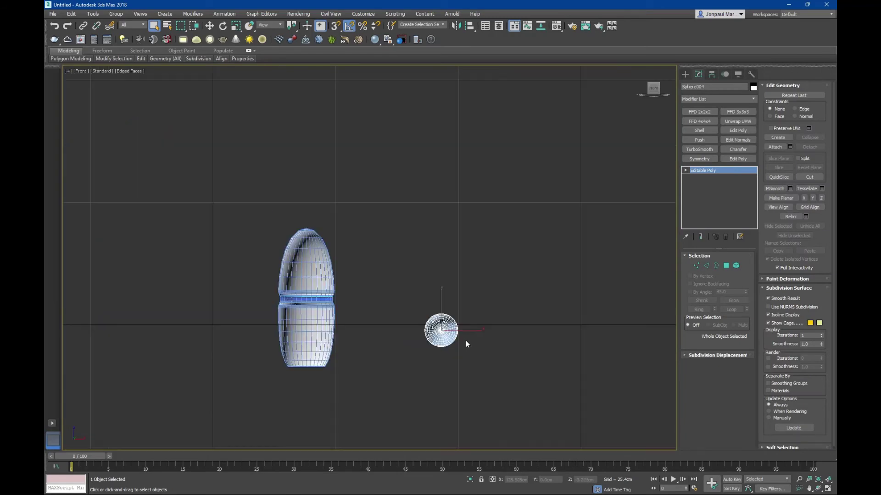
pyautogui.scroll(3, 466, 340)
pyautogui.scroll(3, 453, 328)
pyautogui.scroll(-3, 453, 328)
pyautogui.scroll(2, 453, 328)
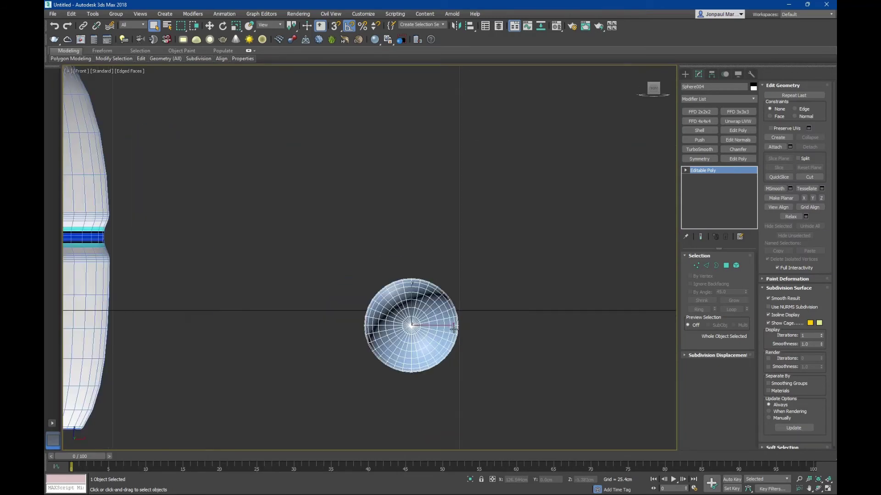
pyautogui.scroll(-4, 453, 329)
pyautogui.moveTo(454, 328)
pyautogui.mouseDown(button='middle')
pyautogui.moveTo(443, 313)
pyautogui.moveTo(565, 291)
pyautogui.moveTo(545, 285)
pyautogui.mouseUp(button='middle')
# Step: Rotate the sphere slightly about its X axis in the Perspective view
pyautogui.press('p')
pyautogui.press('e')
pyautogui.moveTo(545, 285)
pyautogui.mouseDown()
pyautogui.moveTo(536, 238)
pyautogui.moveTo(546, 273)
pyautogui.mouseUp()
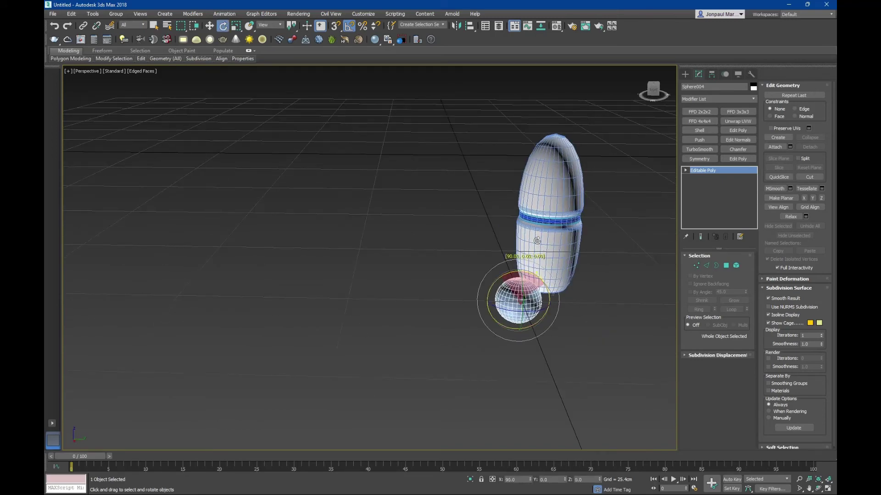
pyautogui.scroll(2, 545, 273)
pyautogui.scroll(3, 546, 272)
# Step: Delete the sphere's upper polygons in Front view, keeping only the lower hemisphere
pyautogui.click(727, 267)
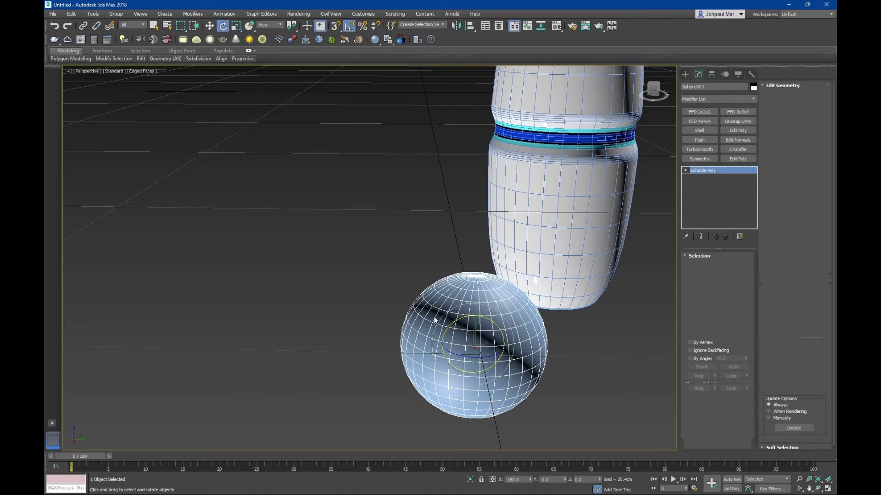
pyautogui.scroll(-3, 551, 317)
pyautogui.press('f')
pyautogui.scroll(4, 410, 328)
pyautogui.scroll(2, 410, 328)
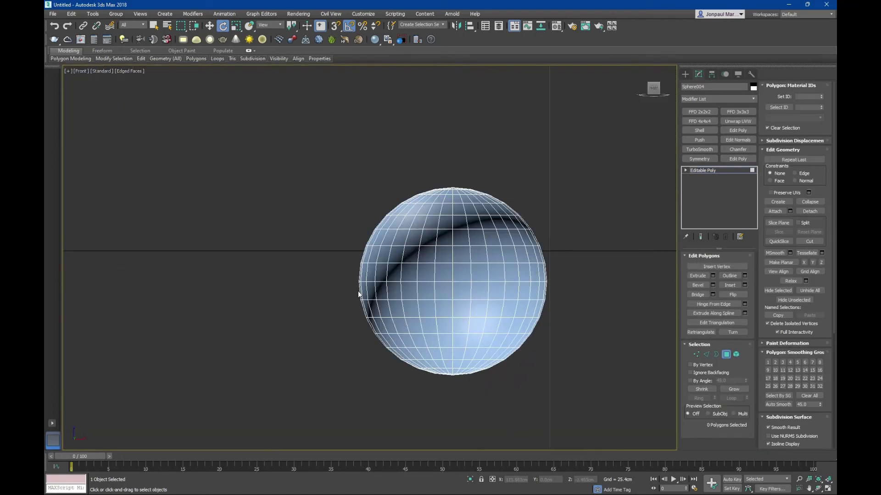
pyautogui.moveTo(595, 414); pyautogui.dragTo(602, 416)
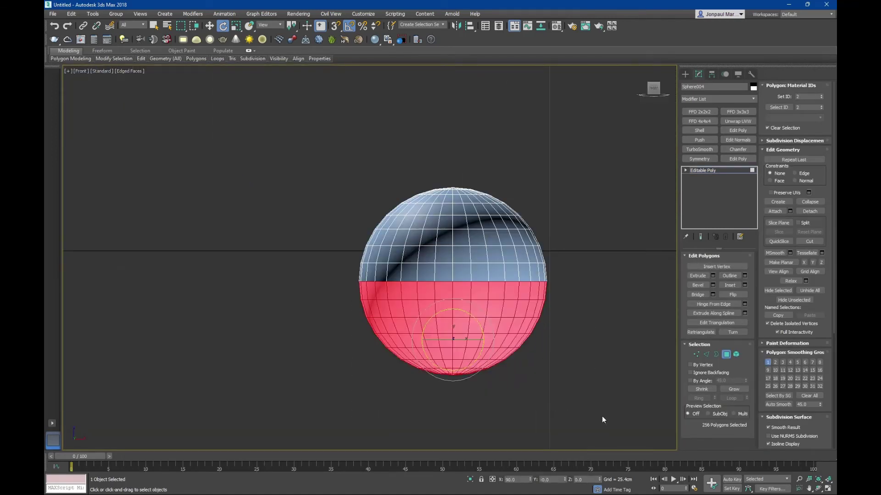
pyautogui.press('Delete')
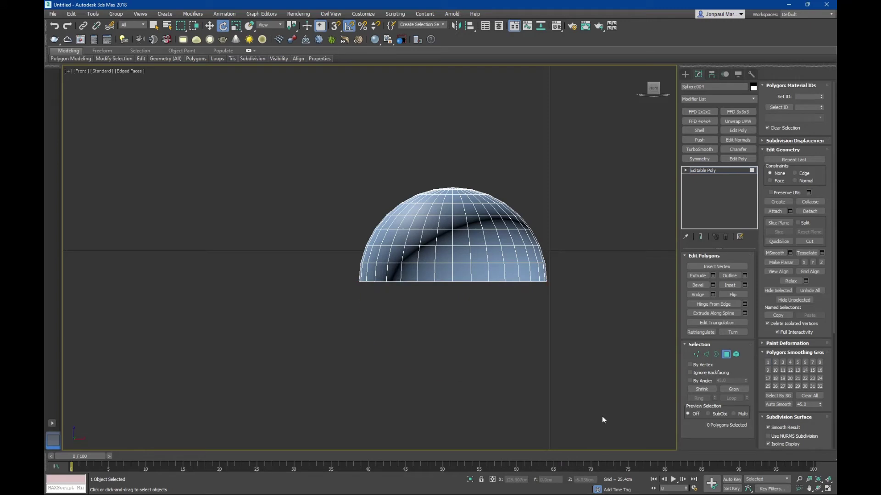
pyautogui.hotkey('ctrl', 'z')
pyautogui.moveTo(577, 279); pyautogui.dragTo(576, 278)
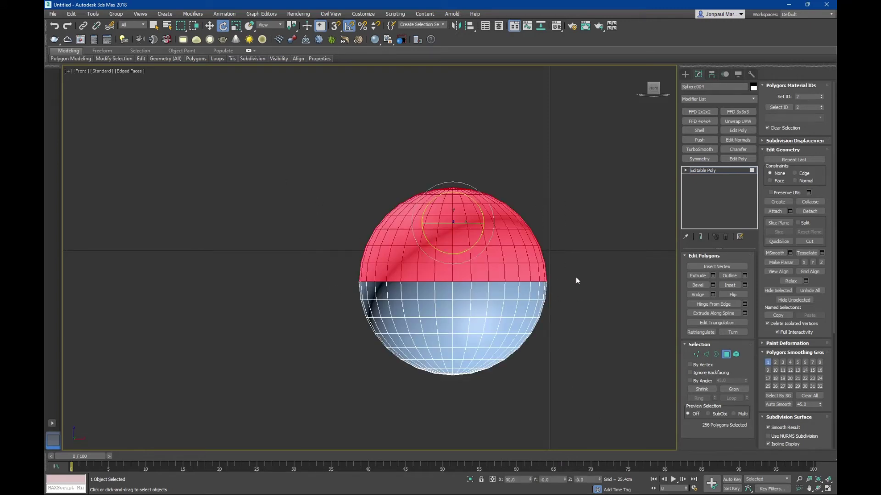
pyautogui.press('Delete')
pyautogui.scroll(-2, 464, 408)
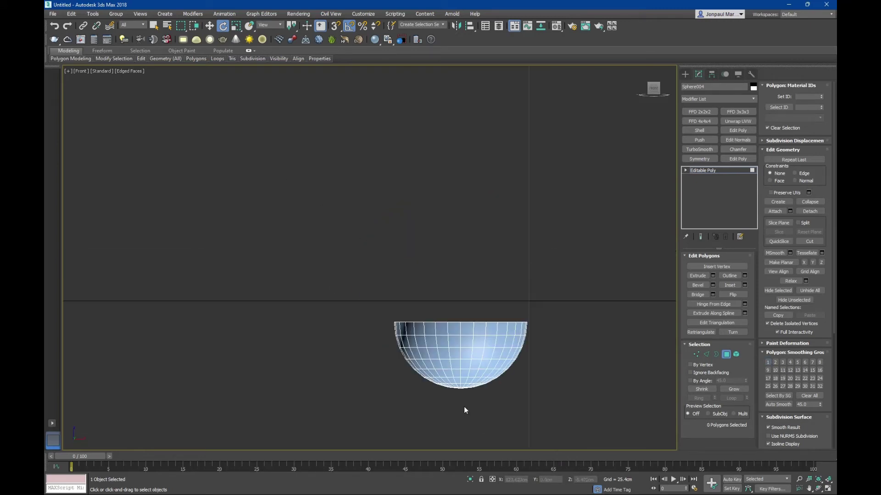
# Step: Exit polygon mode and frame the leg together with the new hemisphere
pyautogui.click(726, 354)
pyautogui.scroll(-2, 451, 285)
pyautogui.moveTo(386, 290)
pyautogui.mouseDown(button='middle')
pyautogui.moveTo(441, 316)
pyautogui.moveTo(475, 297)
pyautogui.mouseUp(button='middle')
pyautogui.press('q')
pyautogui.click(470, 30)
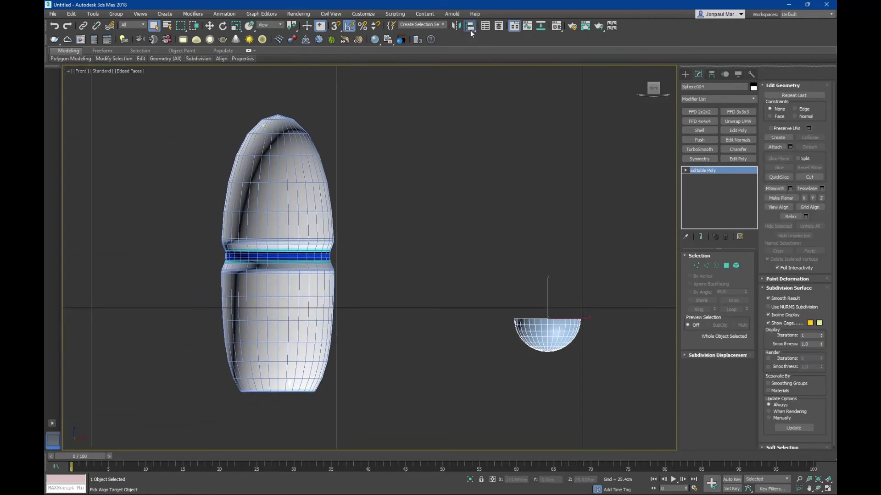
# Step: Align the hemisphere centred on the capsule leg and lower it to the leg's base
pyautogui.click(289, 326)
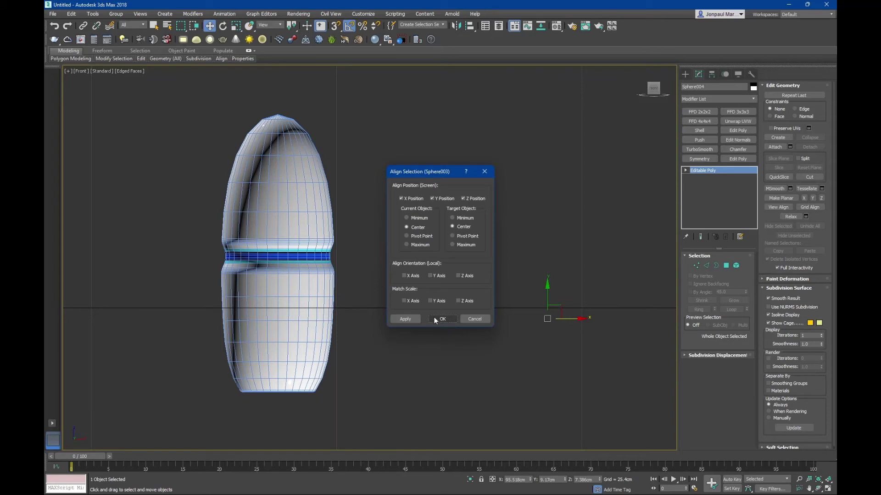
pyautogui.click(435, 319)
pyautogui.moveTo(279, 204); pyautogui.dragTo(279, 337)
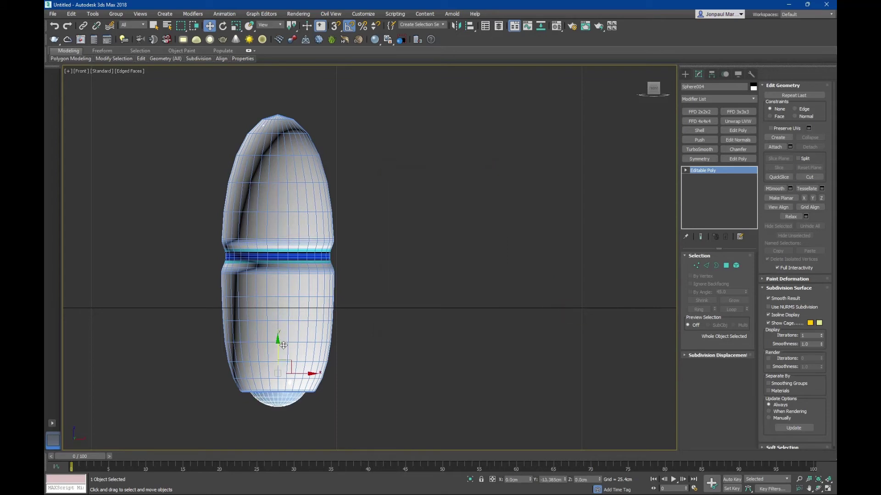
pyautogui.moveTo(343, 355); pyautogui.dragTo(365, 348, button='middle')
# Step: Check the hemisphere in smooth-shaded Perspective and try nudging it into the leg opening
pyautogui.scroll(-2, 371, 345)
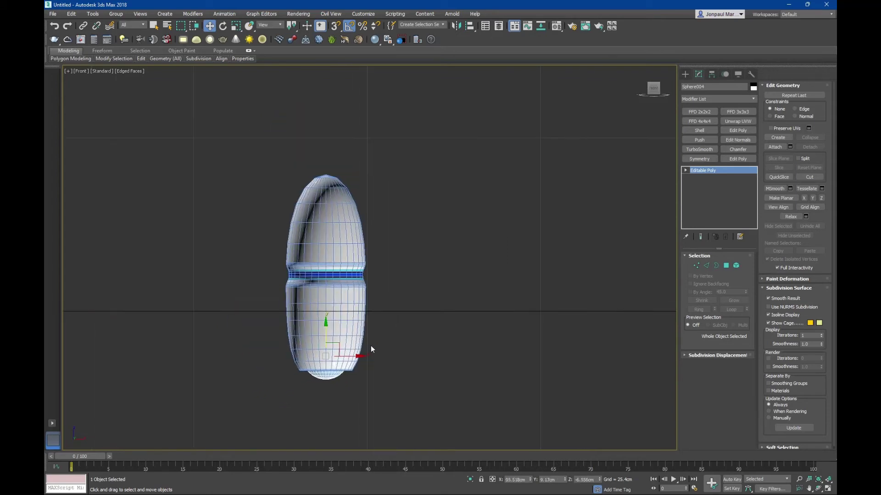
pyautogui.press('p')
pyautogui.press('F4')
pyautogui.keyDown('alt'); pyautogui.moveTo(377, 279); pyautogui.dragTo(412, 266, button='middle'); pyautogui.keyUp('alt')
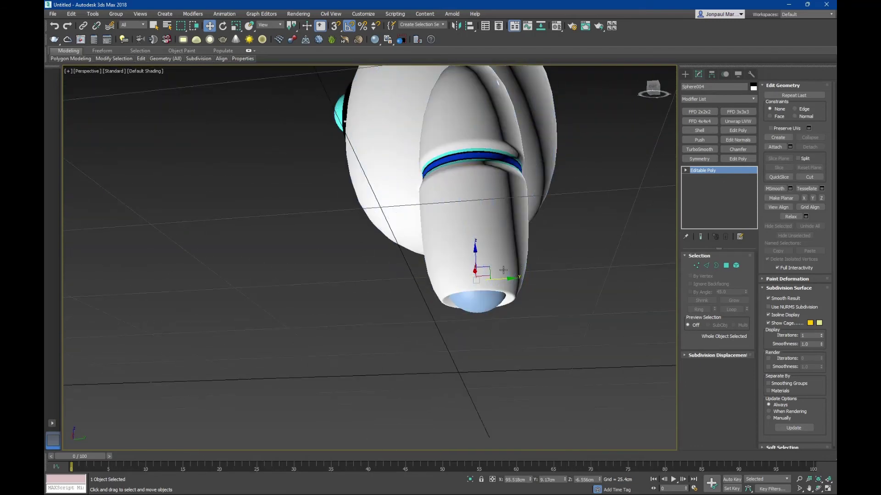
pyautogui.scroll(3, 475, 247)
pyautogui.scroll(2, 462, 263)
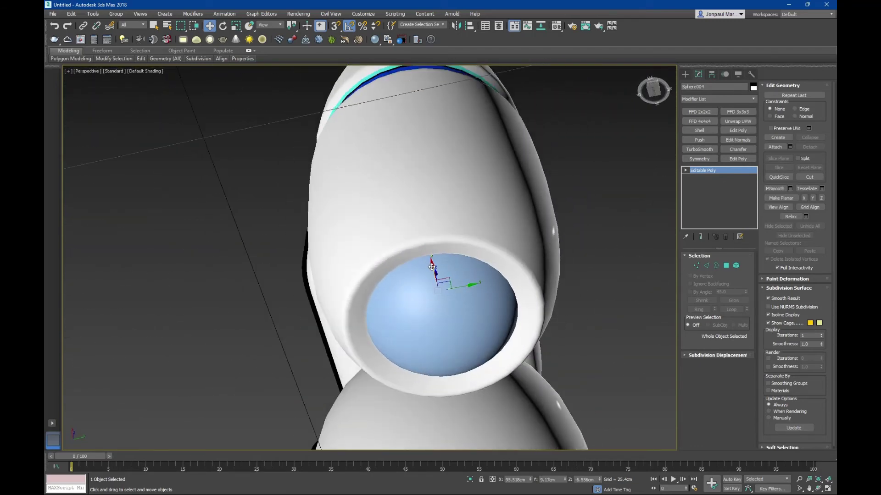
pyautogui.moveTo(431, 265); pyautogui.dragTo(428, 228)
pyautogui.hotkey('ctrl', 'z')
# Step: Orbit around the leg base to confirm the hemisphere sits snugly in the cavity
pyautogui.keyDown('alt'); pyautogui.moveTo(428, 229); pyautogui.dragTo(436, 279, button='middle'); pyautogui.keyUp('alt')
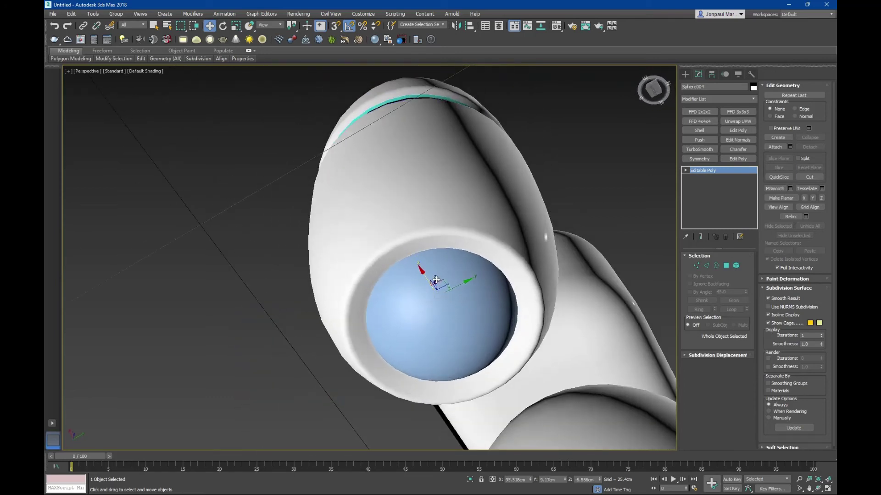
pyautogui.moveTo(435, 278); pyautogui.dragTo(442, 274)
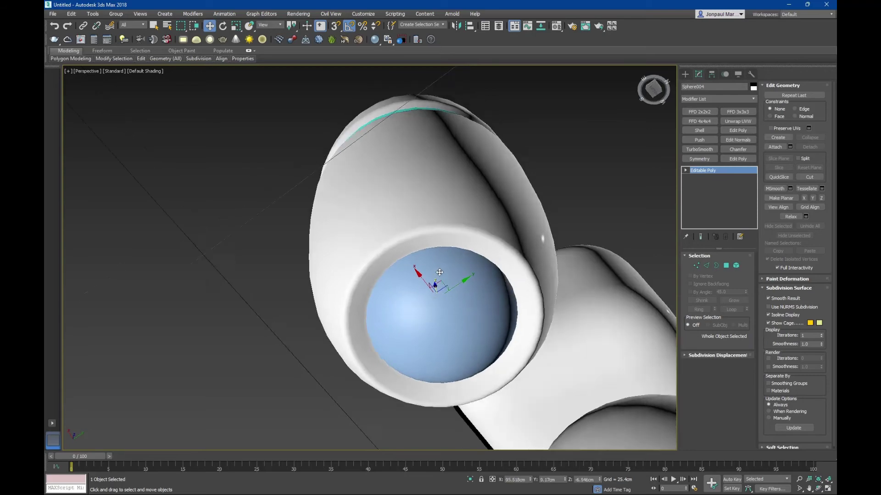
pyautogui.moveTo(442, 275)
pyautogui.keyDown('alt'); pyautogui.mouseDown(button='middle')
pyautogui.moveTo(525, 323)
pyautogui.moveTo(563, 300)
pyautogui.mouseUp(button='middle'); pyautogui.keyUp('alt')
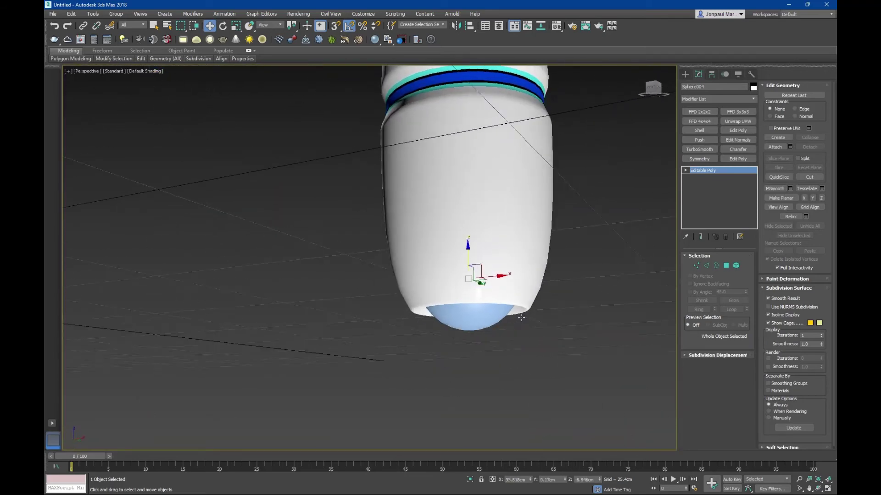
pyautogui.moveTo(563, 301)
pyautogui.keyDown('alt'); pyautogui.mouseDown(button='middle')
pyautogui.moveTo(541, 361)
pyautogui.moveTo(560, 317)
pyautogui.moveTo(531, 314)
pyautogui.moveTo(507, 393)
pyautogui.moveTo(483, 392)
pyautogui.moveTo(508, 348)
pyautogui.mouseUp(button='middle'); pyautogui.keyUp('alt')
pyautogui.scroll(-3, 482, 392)
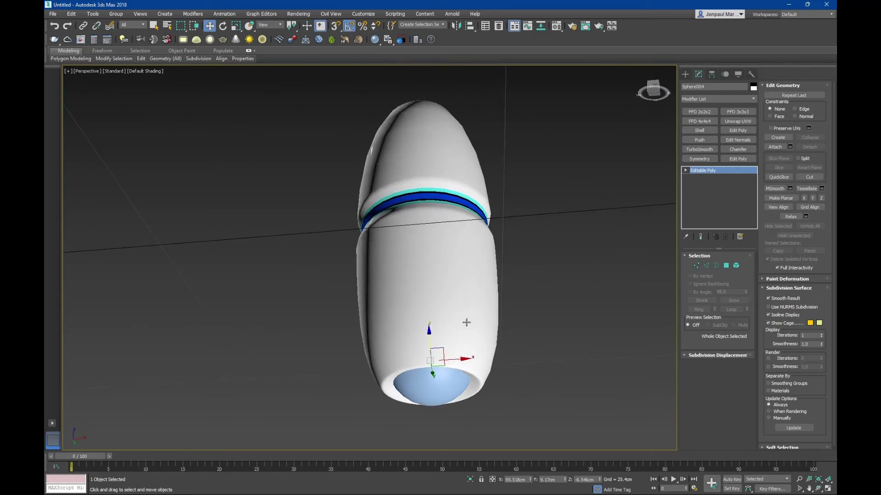
# Step: Select the capsule leg and pick its bottom dome cap as an element
pyautogui.press('q')
pyautogui.click(467, 286)
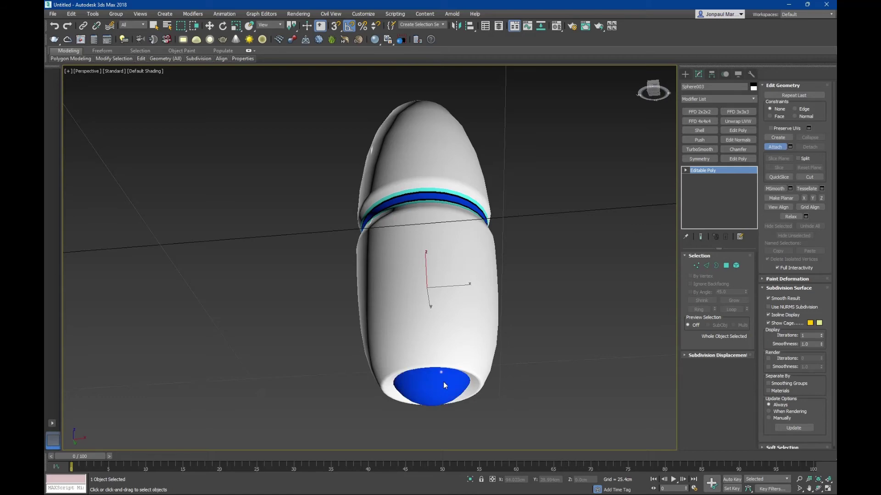
pyautogui.keyDown('alt'); pyautogui.moveTo(448, 367); pyautogui.dragTo(423, 372, button='middle'); pyautogui.keyUp('alt')
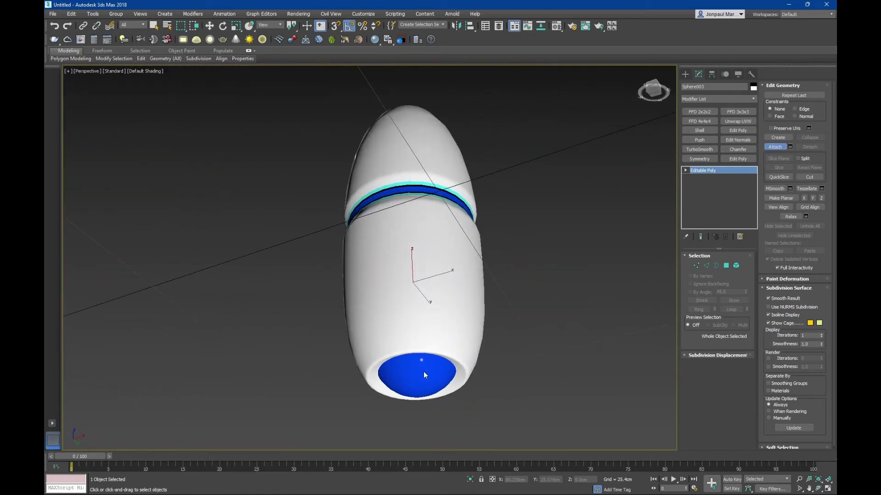
pyautogui.press('w')
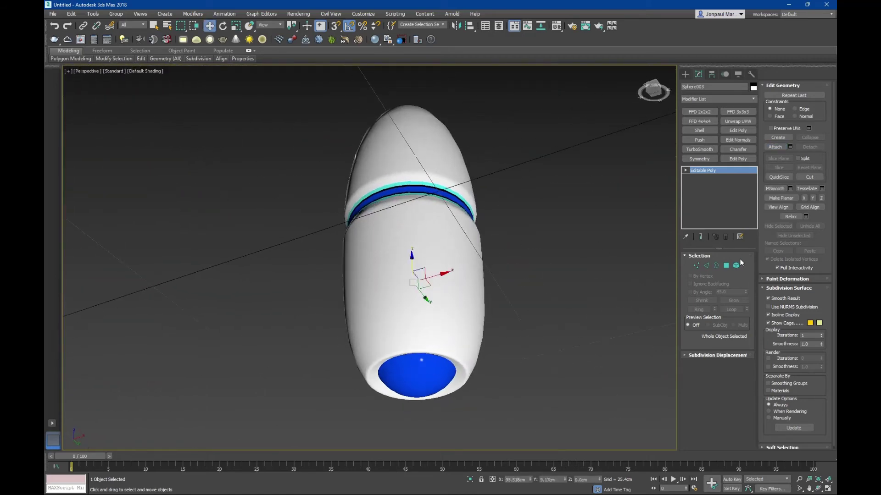
pyautogui.click(735, 265)
pyautogui.click(404, 376)
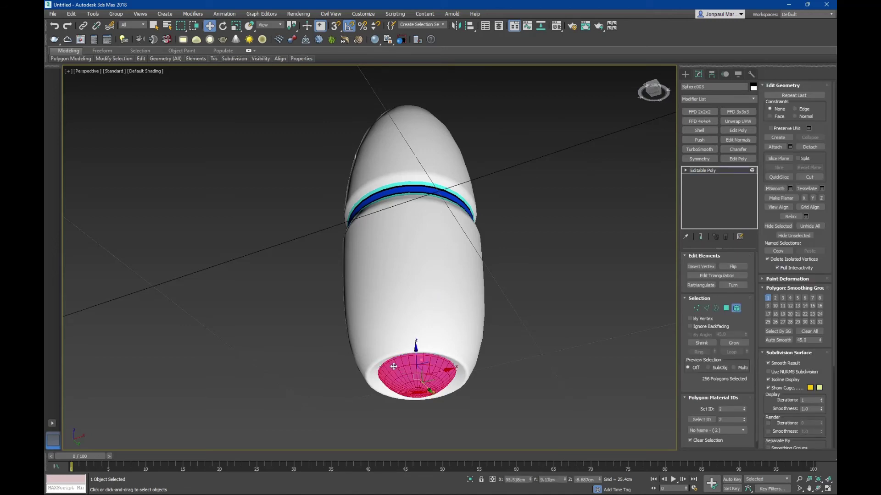
pyautogui.moveTo(393, 367); pyautogui.dragTo(349, 327, button='middle')
pyautogui.press('q')
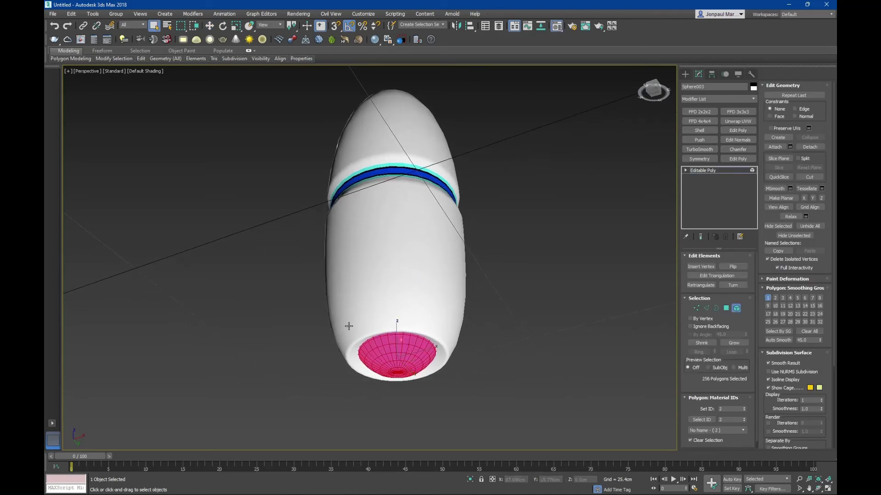
# Step: Assign the Plastic Black material to the bottom dome cap
pyautogui.press('m')
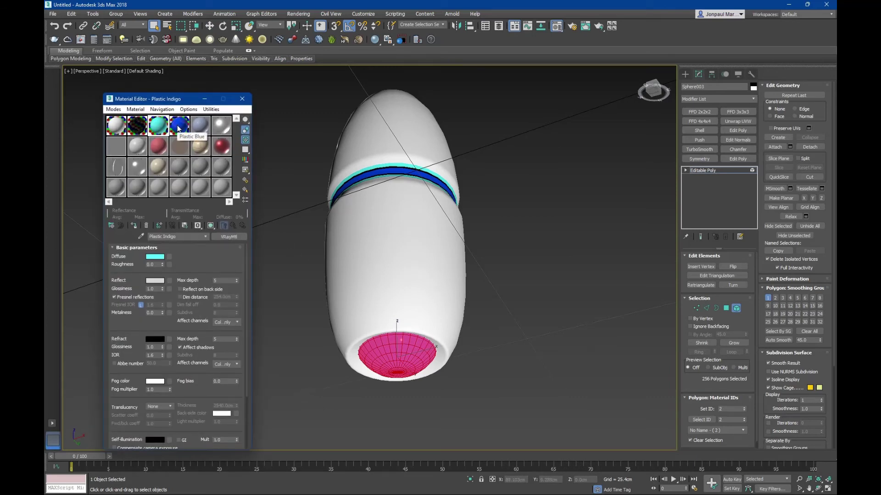
pyautogui.click(137, 126)
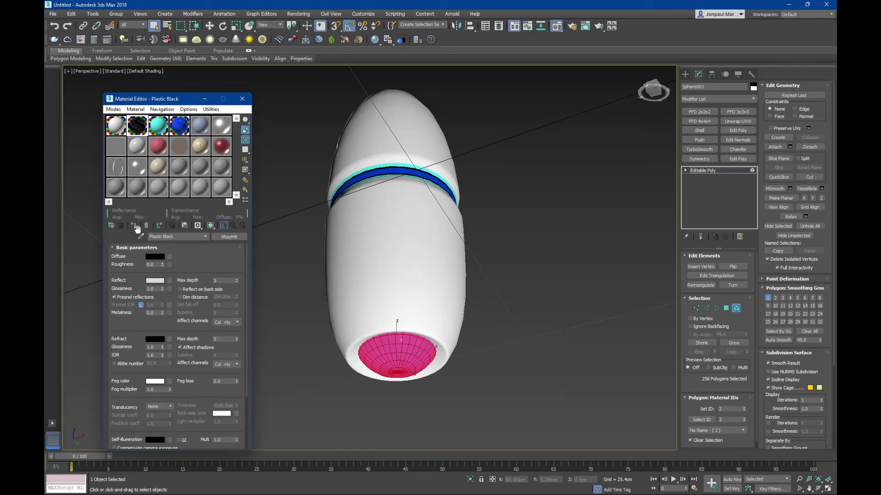
pyautogui.click(134, 225)
pyautogui.click(505, 349)
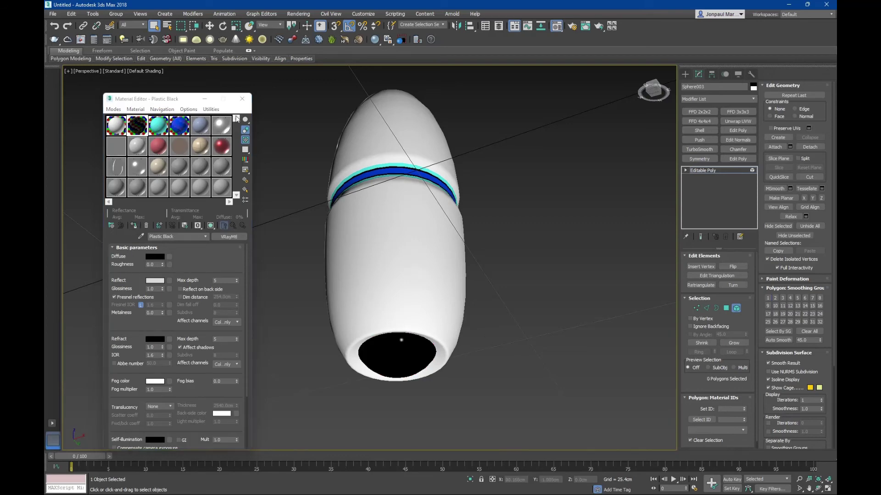
pyautogui.click(241, 99)
# Step: Leave Element mode and orbit under the leg to inspect the black foot cap
pyautogui.scroll(-5, 394, 275)
pyautogui.moveTo(386, 294)
pyautogui.mouseDown(button='middle')
pyautogui.moveTo(415, 294)
pyautogui.moveTo(449, 334)
pyautogui.mouseUp(button='middle')
pyautogui.scroll(-3, 438, 334)
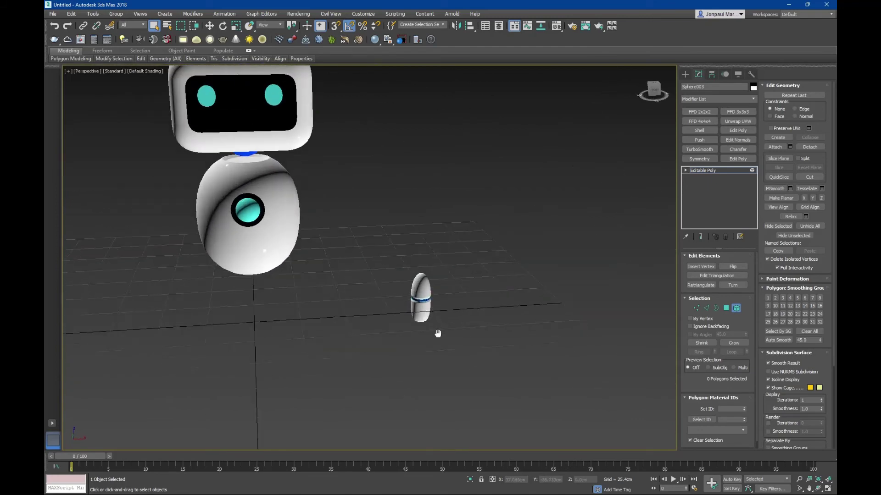
pyautogui.scroll(4, 438, 333)
pyautogui.click(736, 311)
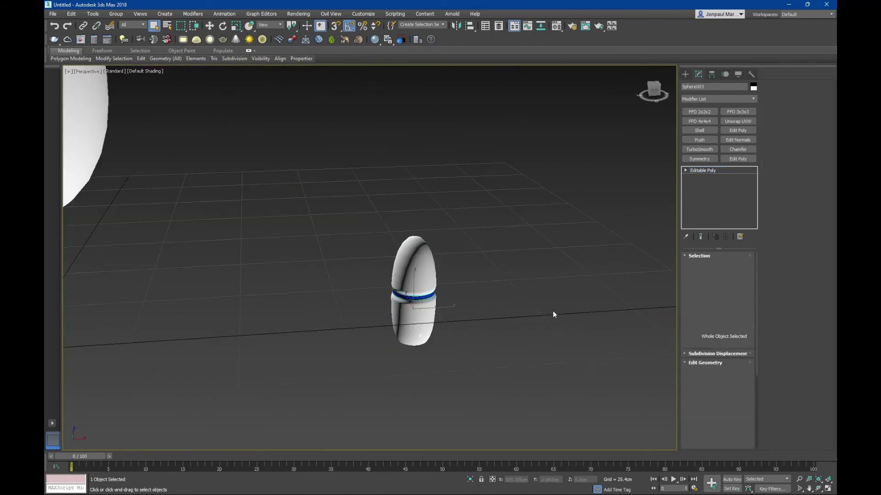
pyautogui.scroll(3, 468, 279)
pyautogui.press('w')
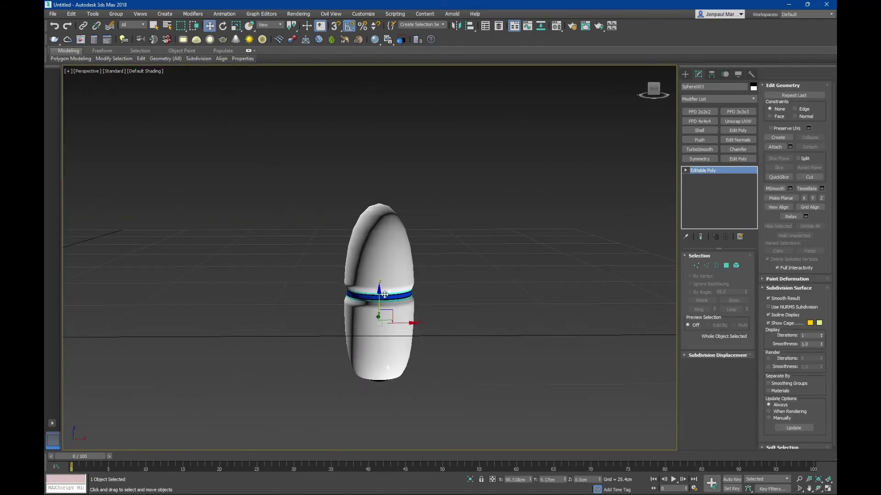
pyautogui.moveTo(384, 295)
pyautogui.keyDown('alt'); pyautogui.mouseDown(button='middle')
pyautogui.moveTo(373, 198)
pyautogui.moveTo(382, 257)
pyautogui.mouseUp(button='middle'); pyautogui.keyUp('alt')
pyautogui.scroll(-3, 380, 233)
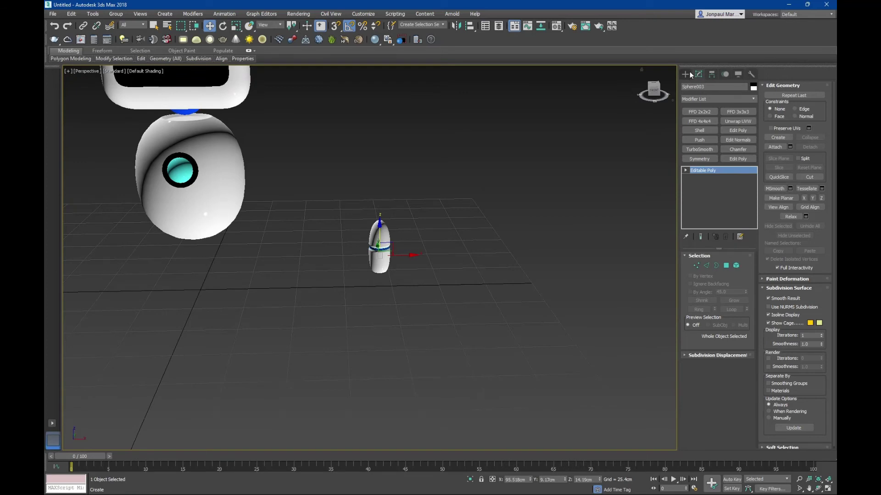
# Step: Create a small sphere beside the leg and convert it to Editable Poly
pyautogui.click(687, 73)
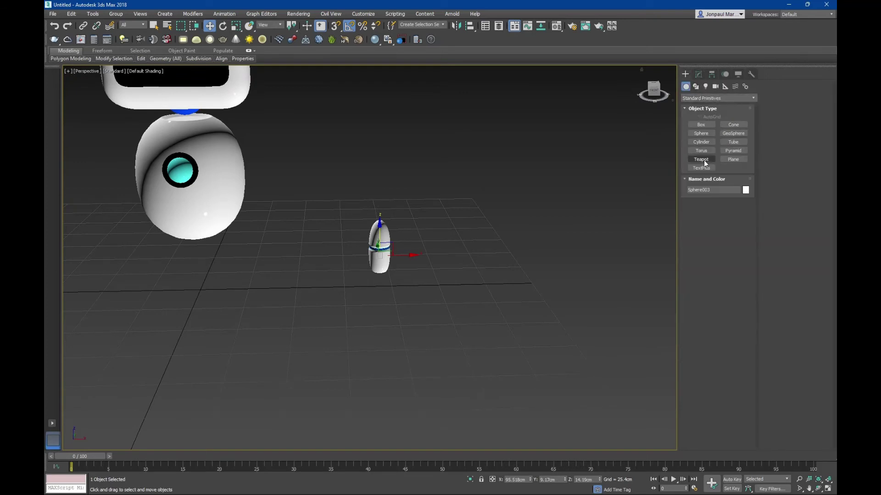
pyautogui.click(700, 133)
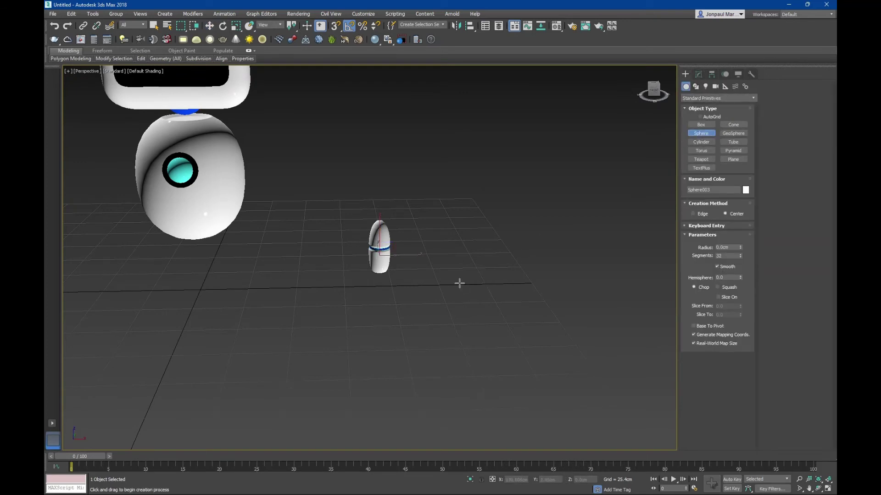
pyautogui.moveTo(459, 283); pyautogui.dragTo(468, 286)
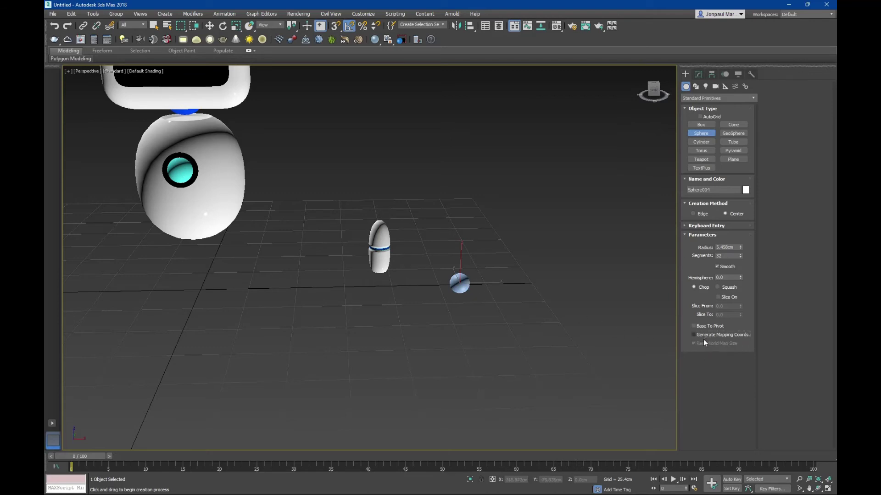
pyautogui.press('w')
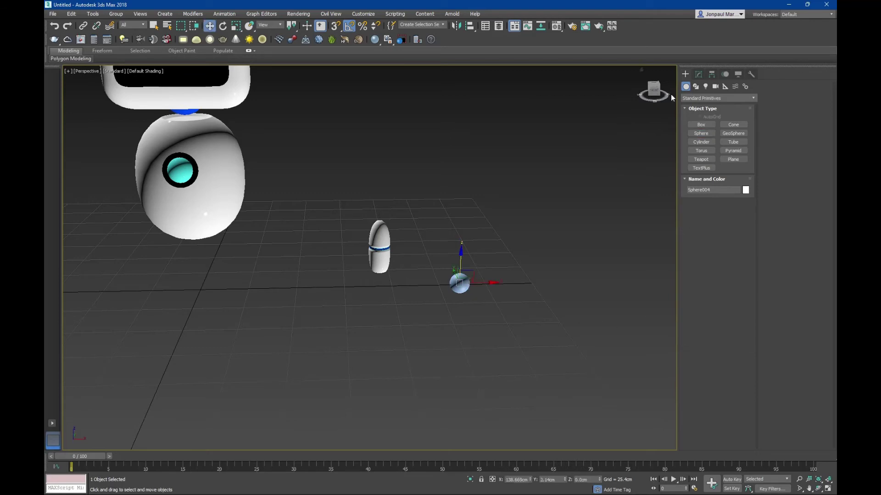
pyautogui.click(703, 75)
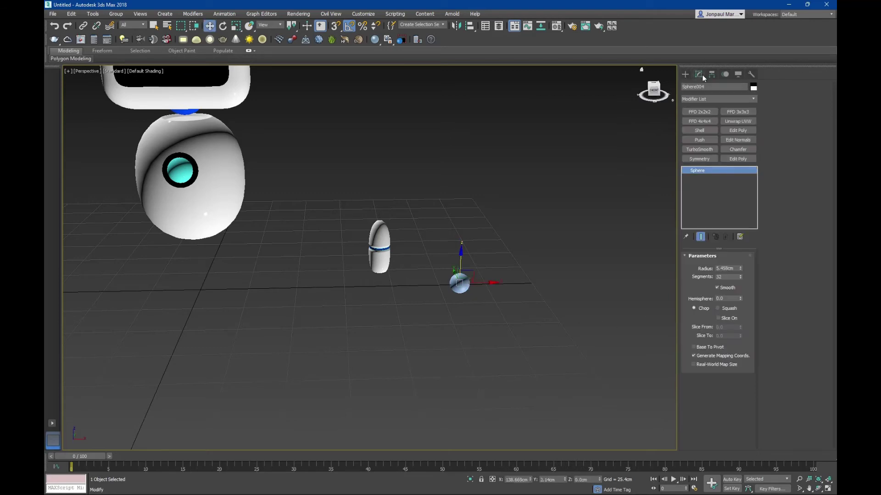
pyautogui.rightClick(718, 212)
pyautogui.click(738, 270)
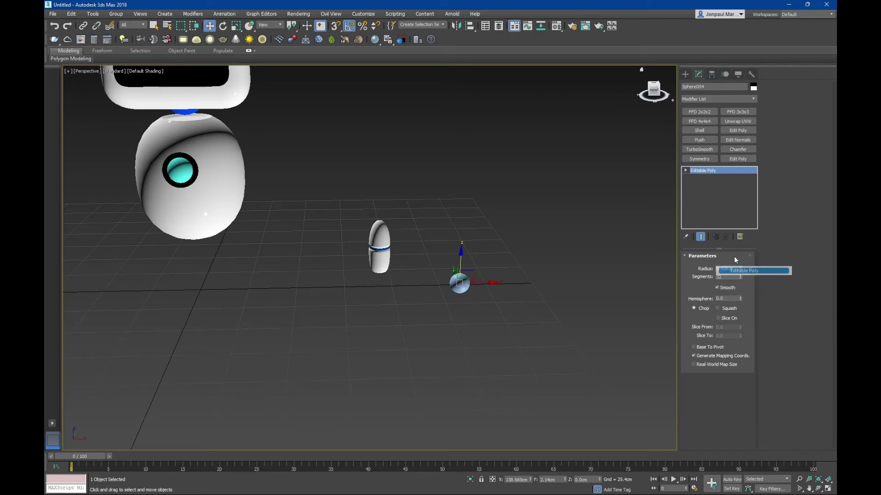
pyautogui.moveTo(528, 334)
pyautogui.mouseDown(button='middle')
pyautogui.moveTo(497, 287)
pyautogui.moveTo(415, 212)
pyautogui.mouseUp(button='middle')
pyautogui.press('F4')
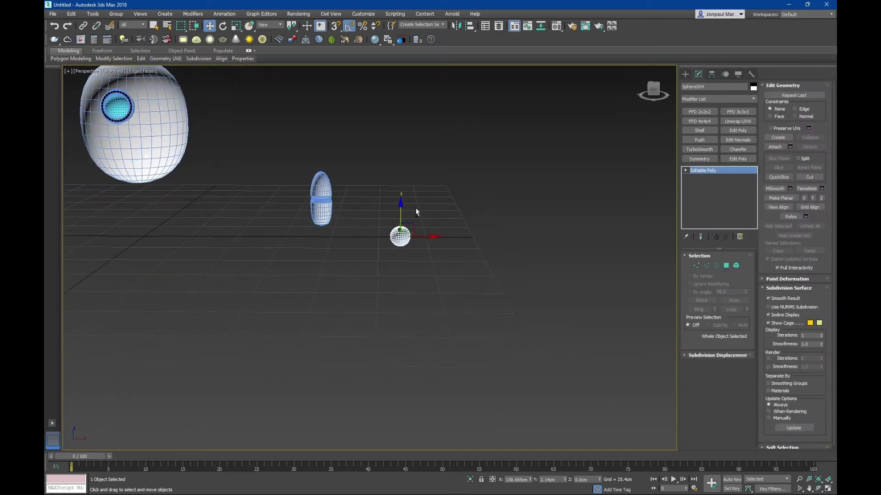
# Step: Add an FFD 4x4x4 modifier and edit its Control Points in the front view
pyautogui.click(699, 122)
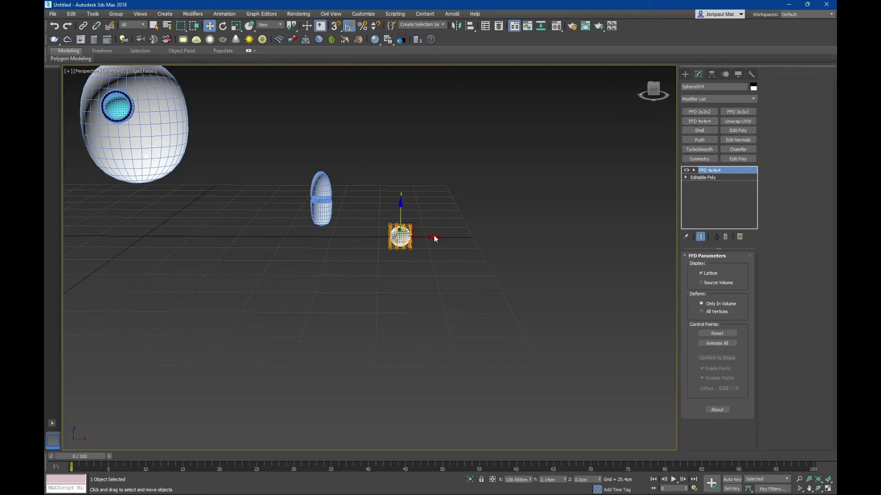
pyautogui.moveTo(426, 255)
pyautogui.mouseDown(button='middle')
pyautogui.moveTo(415, 241)
pyautogui.moveTo(282, 232)
pyautogui.mouseUp(button='middle')
pyautogui.press('f')
pyautogui.scroll(3, 462, 262)
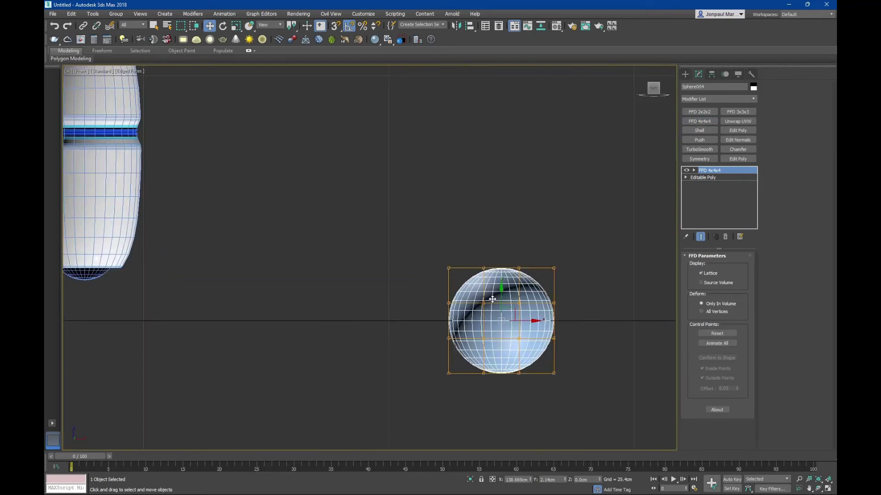
pyautogui.press('q')
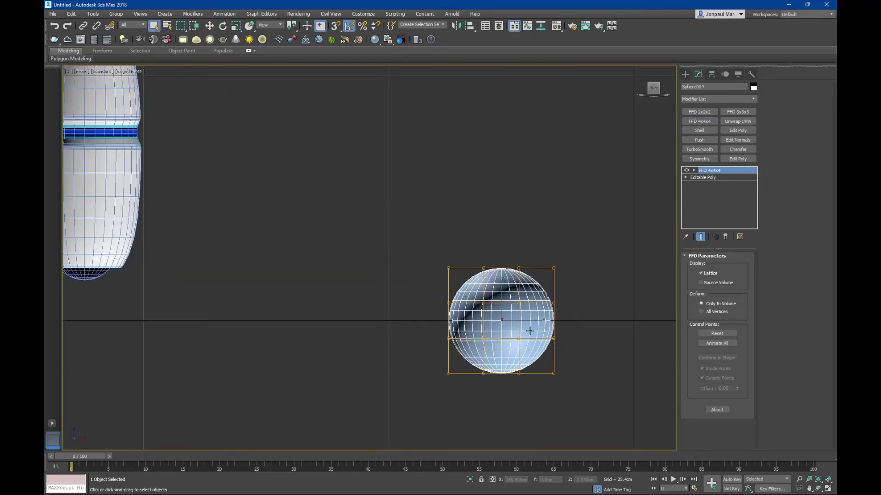
pyautogui.scroll(2, 490, 310)
pyautogui.click(693, 170)
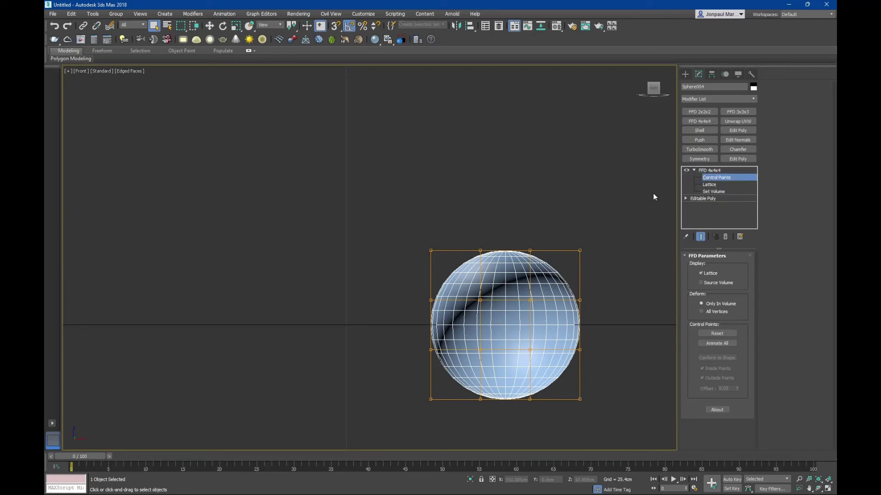
pyautogui.moveTo(507, 265); pyautogui.dragTo(454, 249, button='middle')
# Step: Scale the middle, top and bottom lattice rows to form a rounded capsule
pyautogui.press('r')
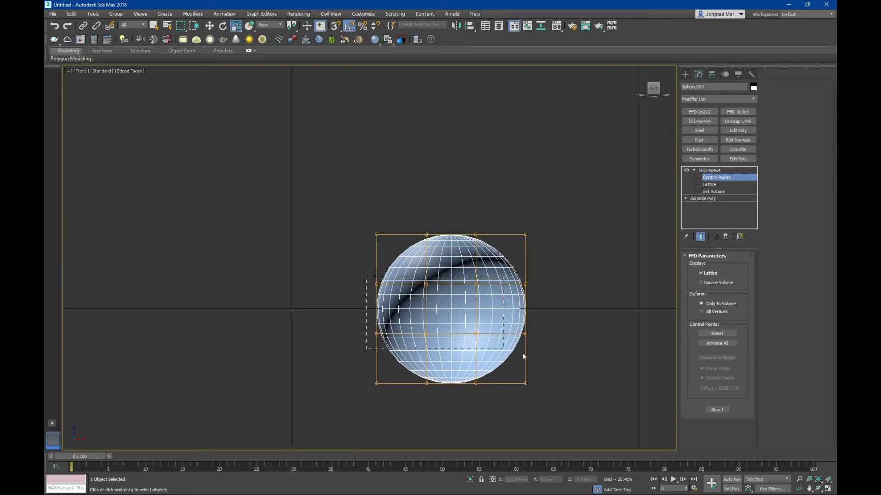
pyautogui.moveTo(522, 356); pyautogui.dragTo(531, 357)
pyautogui.moveTo(459, 303); pyautogui.dragTo(465, 339)
pyautogui.moveTo(542, 265); pyautogui.dragTo(542, 265)
pyautogui.moveTo(453, 234); pyautogui.dragTo(368, 329)
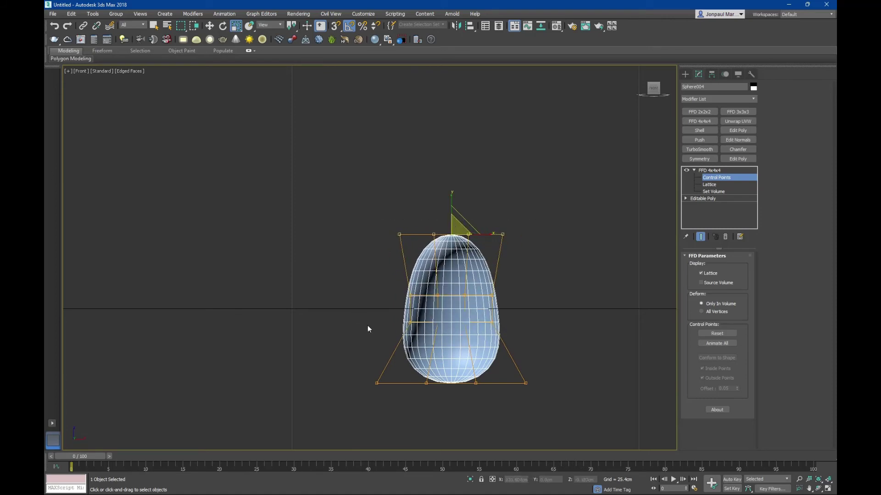
pyautogui.moveTo(553, 411); pyautogui.dragTo(553, 411)
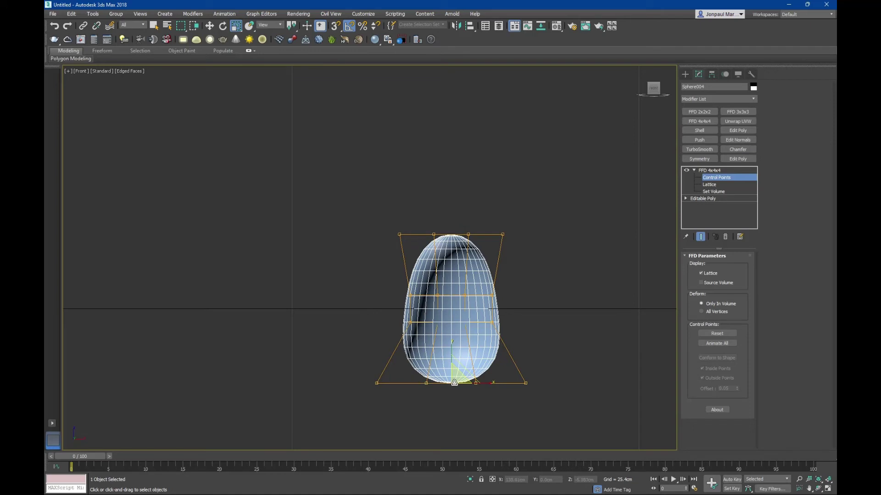
pyautogui.moveTo(454, 383); pyautogui.dragTo(452, 405)
pyautogui.moveTo(519, 350); pyautogui.dragTo(520, 350)
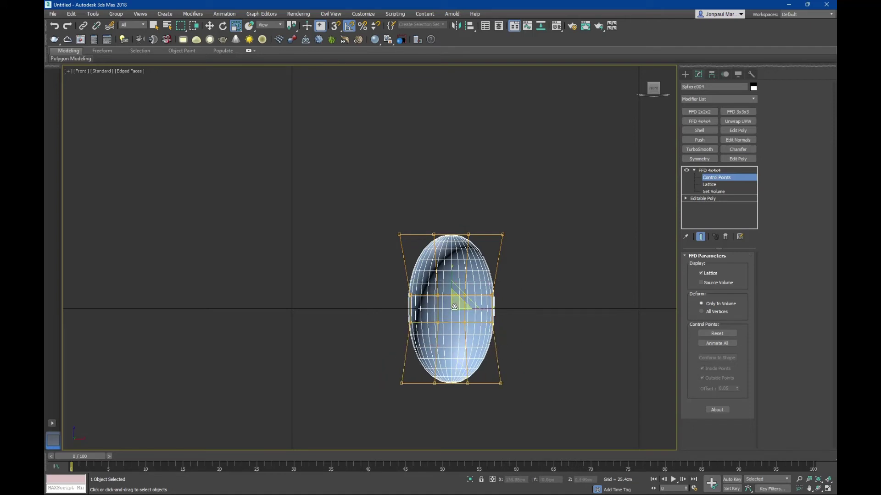
pyautogui.moveTo(461, 335); pyautogui.dragTo(460, 319)
# Step: Narrow the capsule's middle slightly and Collapse All into the editable poly
pyautogui.scroll(1, 460, 319)
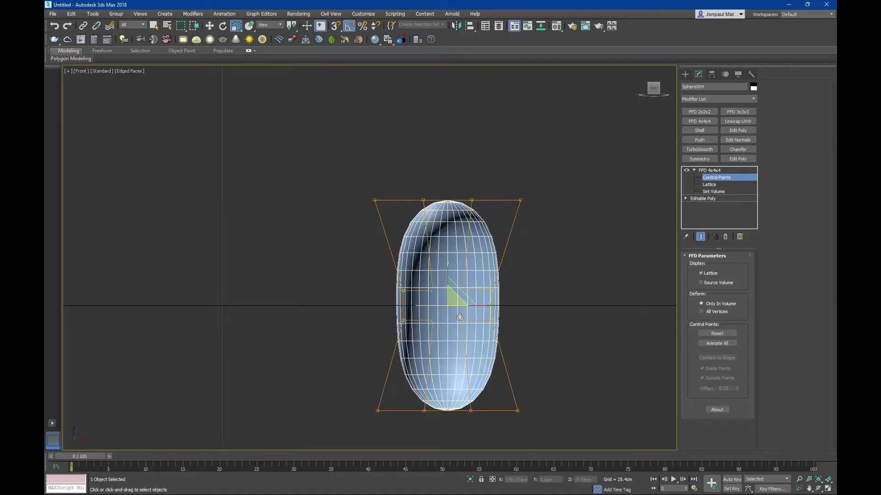
pyautogui.moveTo(461, 320); pyautogui.dragTo(444, 310, button='middle')
pyautogui.scroll(2, 430, 283)
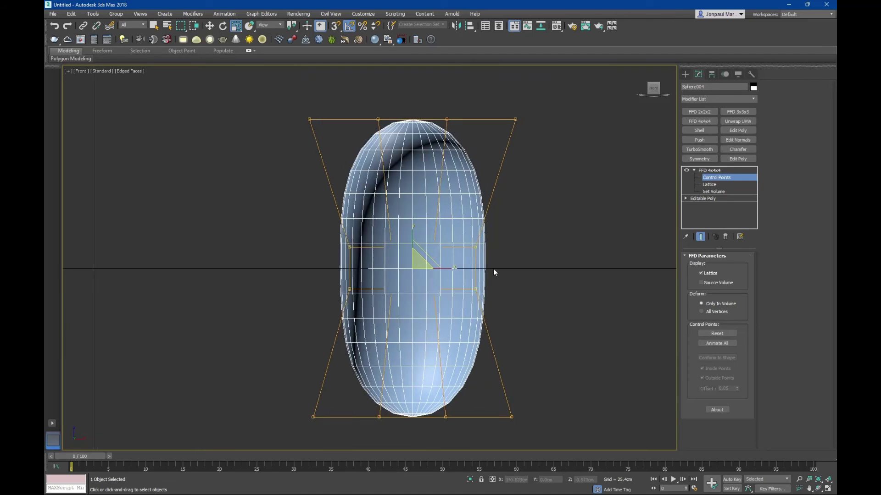
pyautogui.scroll(-1, 437, 268)
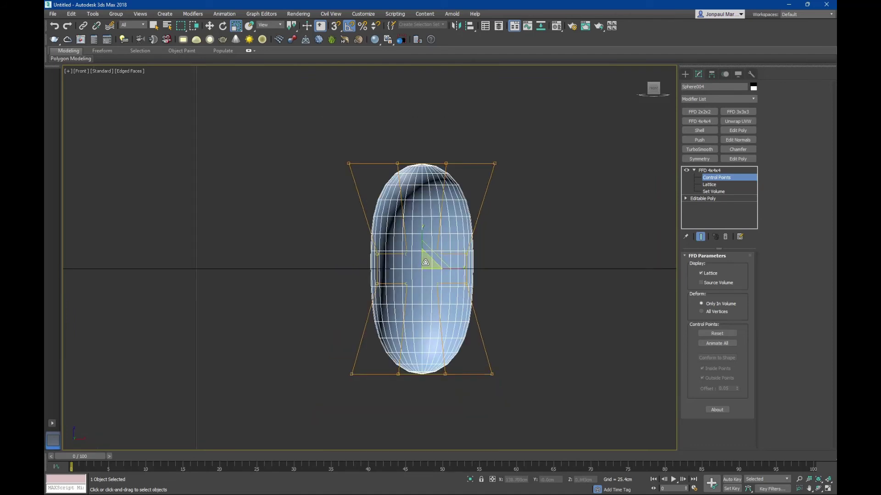
pyautogui.moveTo(426, 265); pyautogui.dragTo(421, 270)
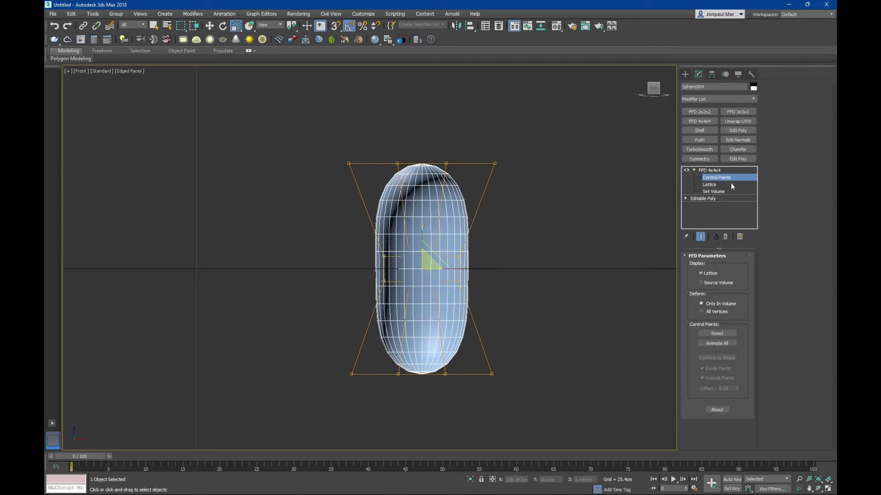
pyautogui.press('q')
pyautogui.rightClick(721, 170)
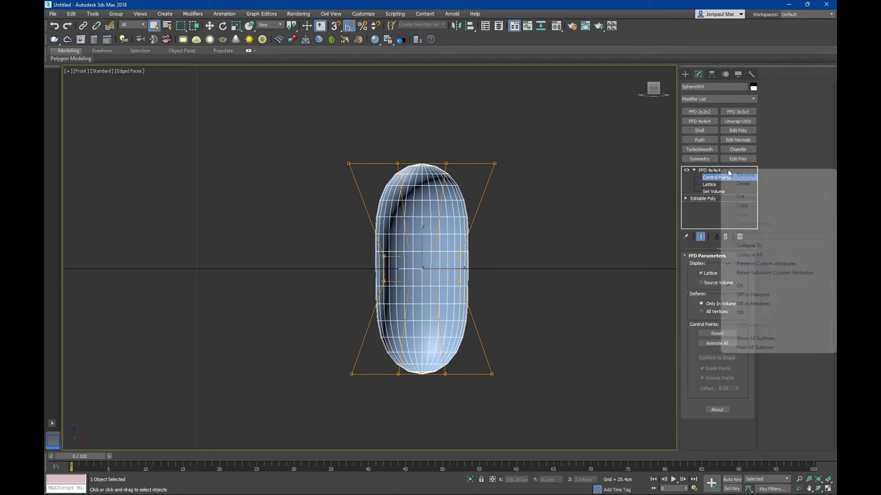
pyautogui.click(752, 254)
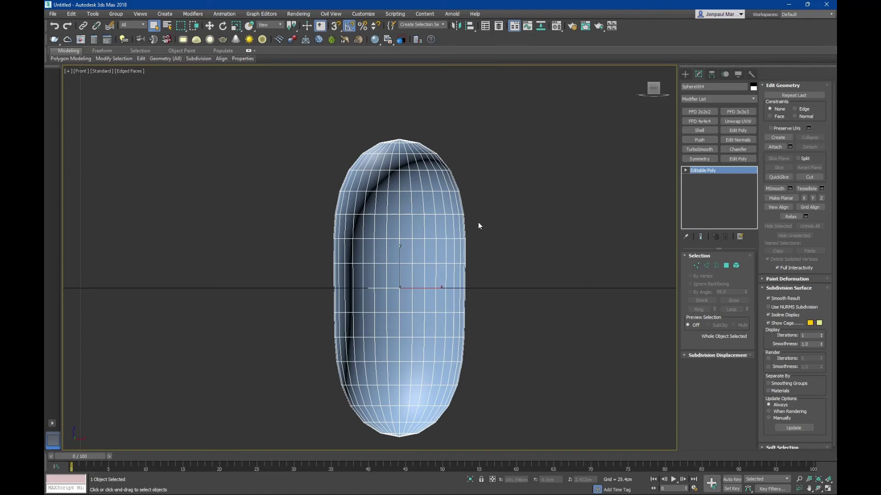
# Step: Frame the capsule in the Perspective view with Default Shading and no edges
pyautogui.scroll(3, 478, 222)
pyautogui.moveTo(482, 211); pyautogui.dragTo(513, 165, button='middle')
pyautogui.scroll(-3, 513, 165)
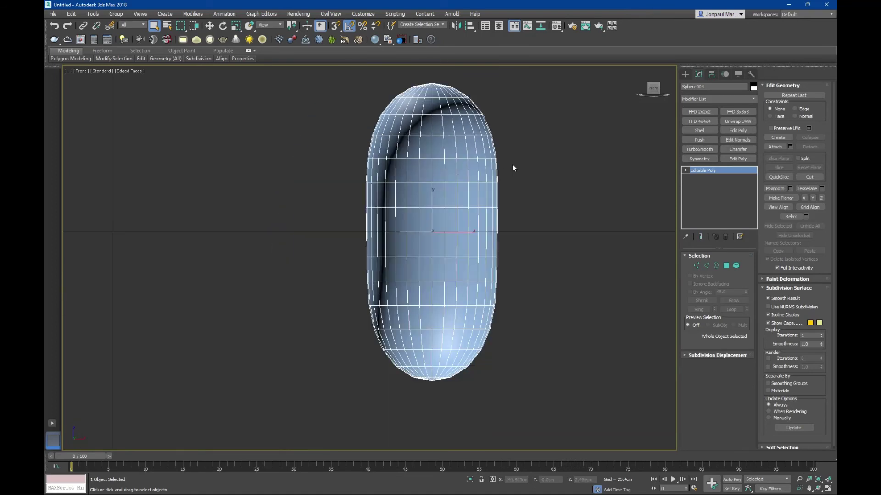
pyautogui.scroll(-2, 512, 168)
pyautogui.scroll(-2, 454, 284)
pyautogui.scroll(1, 457, 257)
pyautogui.scroll(-1, 456, 239)
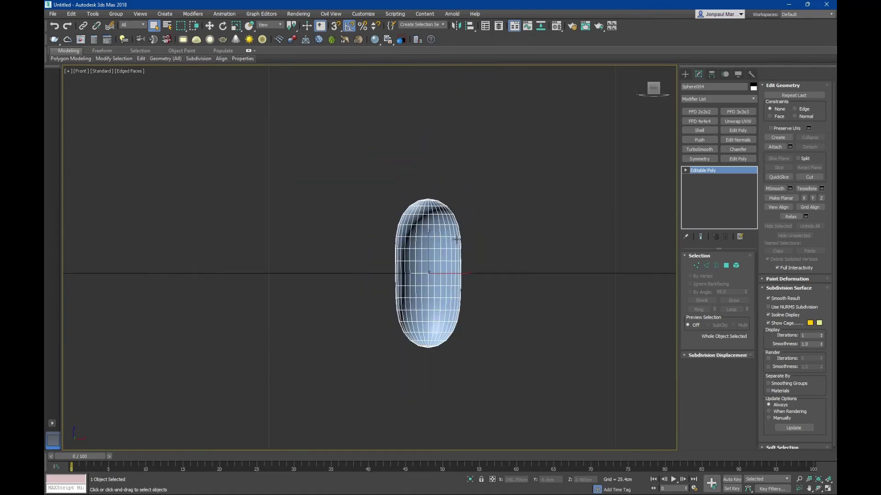
pyautogui.scroll(-3, 457, 240)
pyautogui.scroll(2, 436, 253)
pyautogui.scroll(2, 437, 253)
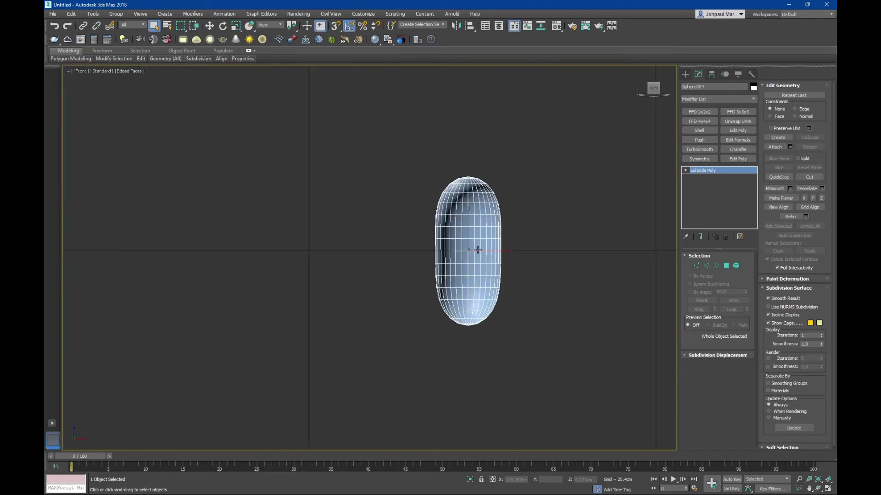
pyautogui.scroll(-2, 504, 246)
pyautogui.press('p')
pyautogui.scroll(2, 469, 251)
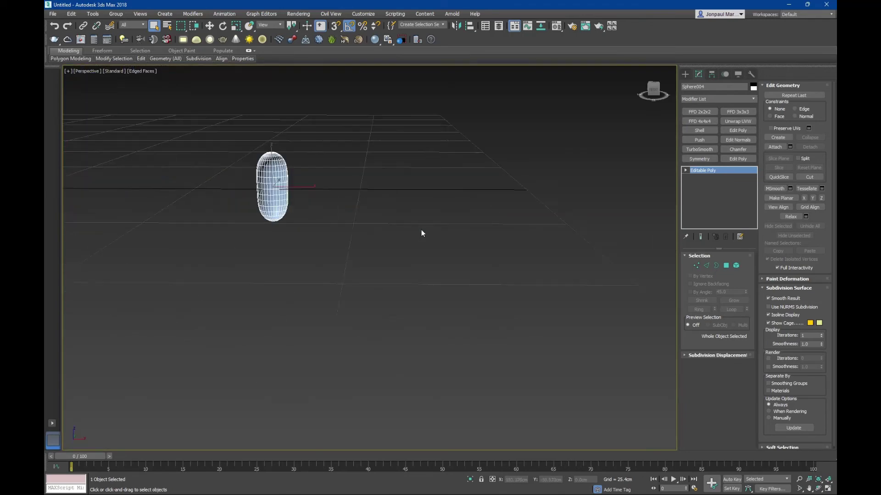
pyautogui.moveTo(421, 230); pyautogui.dragTo(436, 252, button='middle')
pyautogui.press('F4')
pyautogui.scroll(2, 363, 214)
pyautogui.moveTo(363, 215)
pyautogui.keyDown('alt'); pyautogui.mouseDown(button='middle')
pyautogui.moveTo(390, 246)
pyautogui.moveTo(403, 243)
pyautogui.mouseUp(button='middle'); pyautogui.keyUp('alt')
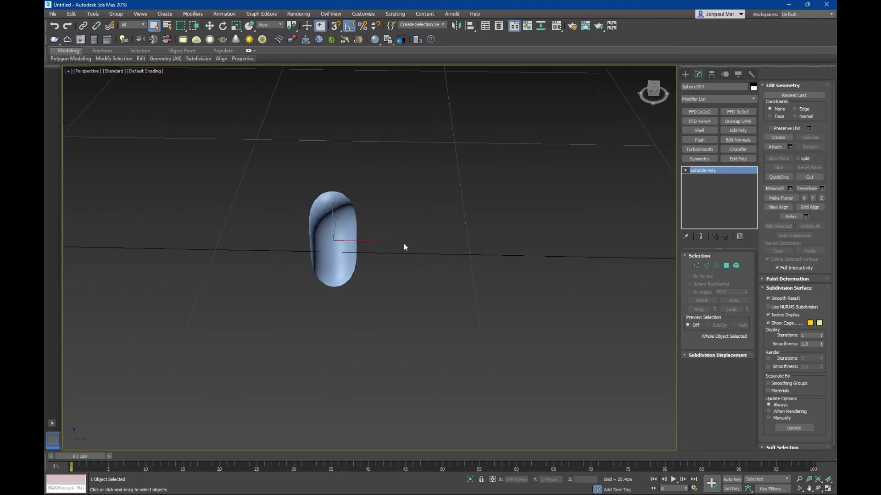
# Step: Non-uniformly scale the capsule to about 60.3/60.3/68.7 percent
pyautogui.press('r')
pyautogui.moveTo(354, 252); pyautogui.dragTo(336, 240)
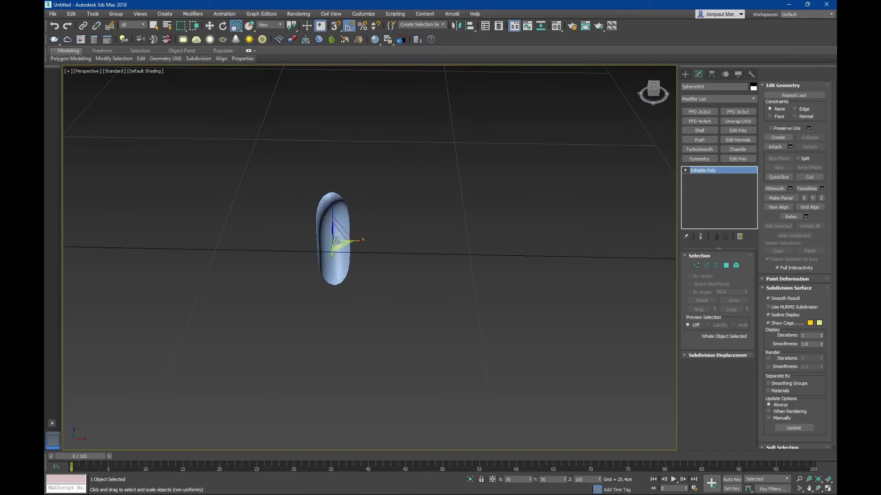
pyautogui.moveTo(335, 240)
pyautogui.keyDown('alt'); pyautogui.mouseDown(button='middle')
pyautogui.moveTo(350, 226)
pyautogui.moveTo(354, 201)
pyautogui.mouseUp(button='middle'); pyautogui.keyUp('alt')
pyautogui.moveTo(334, 229)
pyautogui.mouseDown()
pyautogui.moveTo(334, 211)
pyautogui.moveTo(334, 229)
pyautogui.mouseUp()
pyautogui.moveTo(334, 229)
pyautogui.keyDown('alt'); pyautogui.mouseDown(button='middle')
pyautogui.moveTo(338, 250)
pyautogui.moveTo(330, 239)
pyautogui.mouseUp(button='middle'); pyautogui.keyUp('alt')
pyautogui.moveTo(330, 239); pyautogui.dragTo(328, 235)
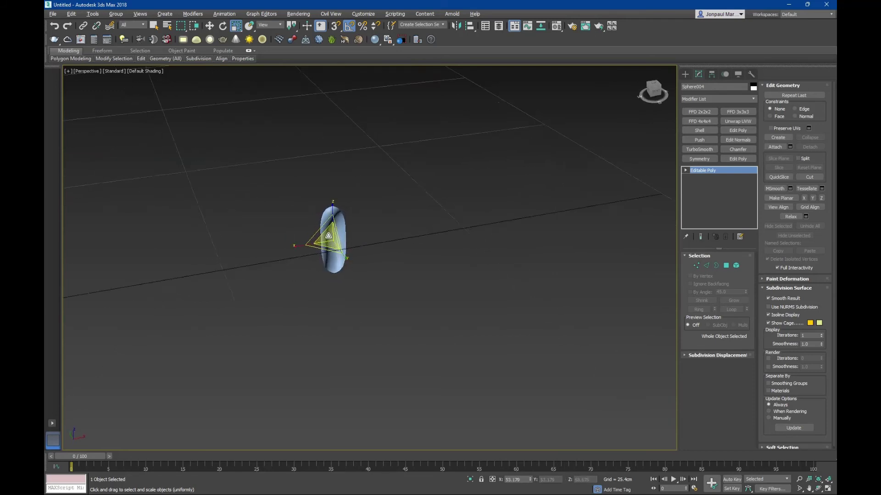
pyautogui.moveTo(329, 235)
pyautogui.keyDown('alt'); pyautogui.mouseDown(button='middle')
pyautogui.moveTo(307, 222)
pyautogui.moveTo(315, 241)
pyautogui.mouseUp(button='middle'); pyautogui.keyUp('alt')
pyautogui.moveTo(315, 242); pyautogui.dragTo(321, 254)
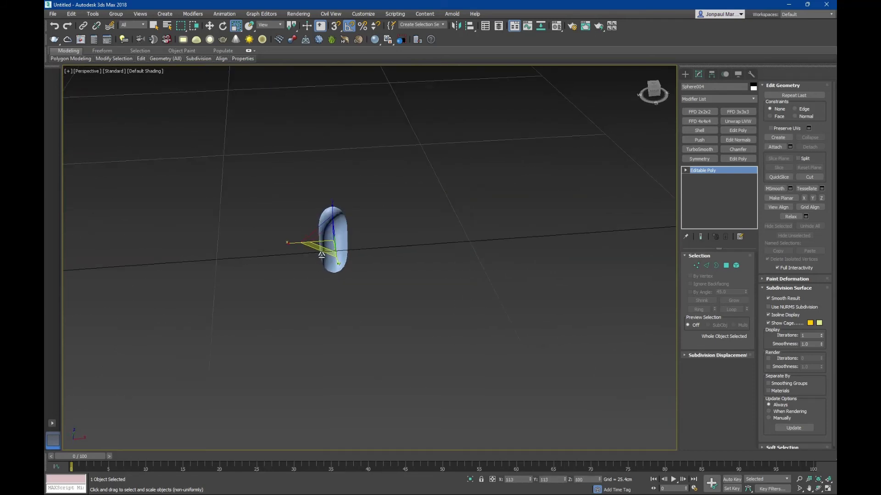
pyautogui.moveTo(322, 255); pyautogui.dragTo(515, 273, button='middle')
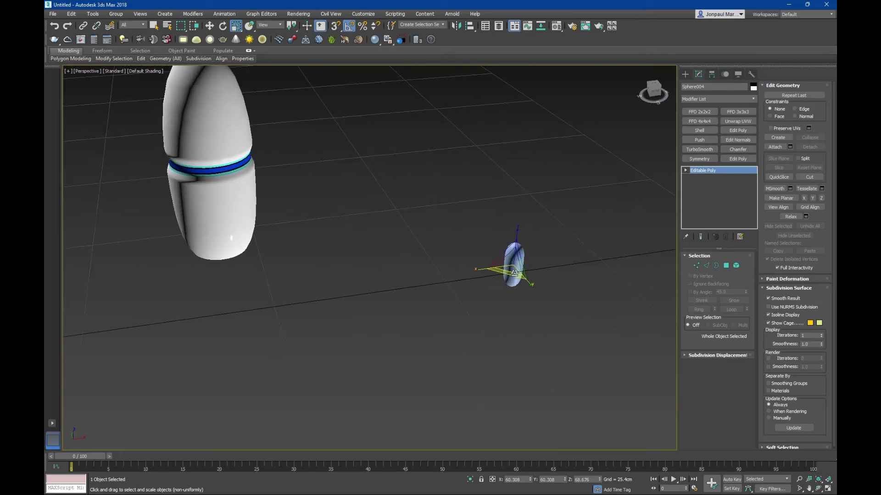
# Step: Align the small capsule centred on the large white capsule Sphere003
pyautogui.click(515, 273)
pyautogui.click(474, 29)
pyautogui.click(202, 207)
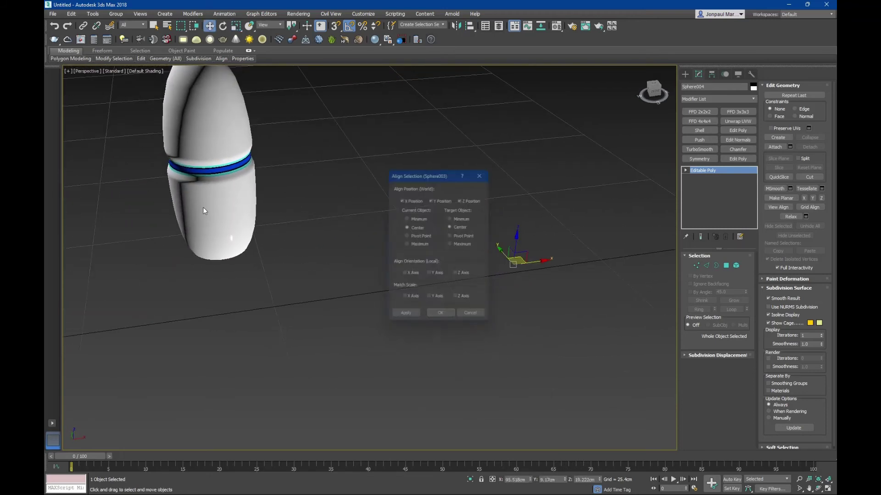
pyautogui.click(443, 319)
pyautogui.moveTo(312, 229); pyautogui.dragTo(390, 232, button='middle')
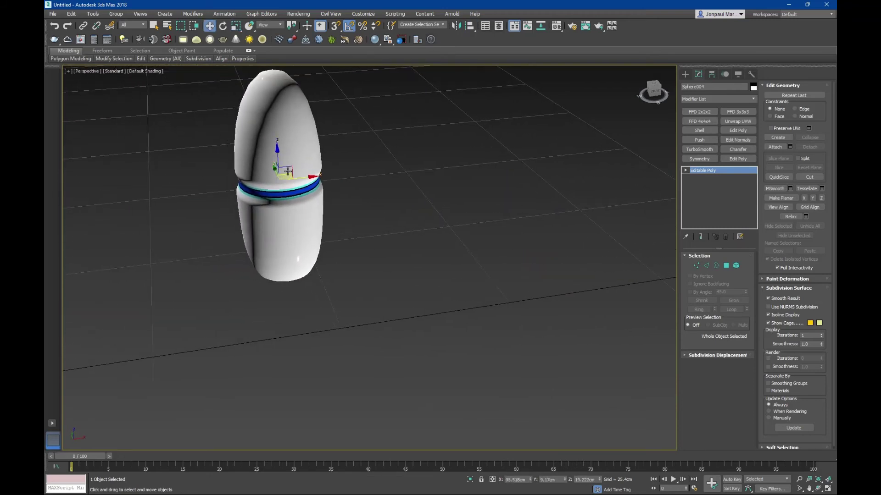
pyautogui.scroll(2, 291, 242)
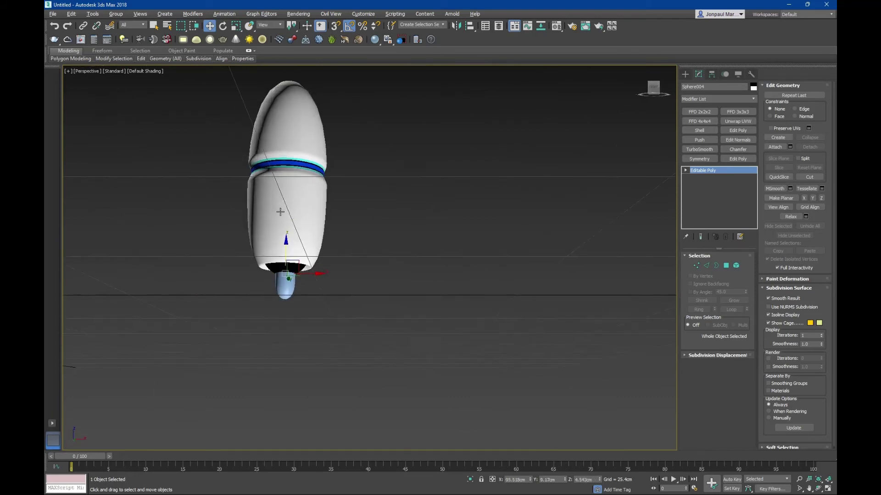
pyautogui.scroll(2, 305, 248)
pyautogui.scroll(2, 310, 226)
pyautogui.moveTo(310, 227)
pyautogui.keyDown('alt'); pyautogui.mouseDown(button='middle')
pyautogui.moveTo(306, 147)
pyautogui.moveTo(295, 135)
pyautogui.mouseUp(button='middle'); pyautogui.keyUp('alt')
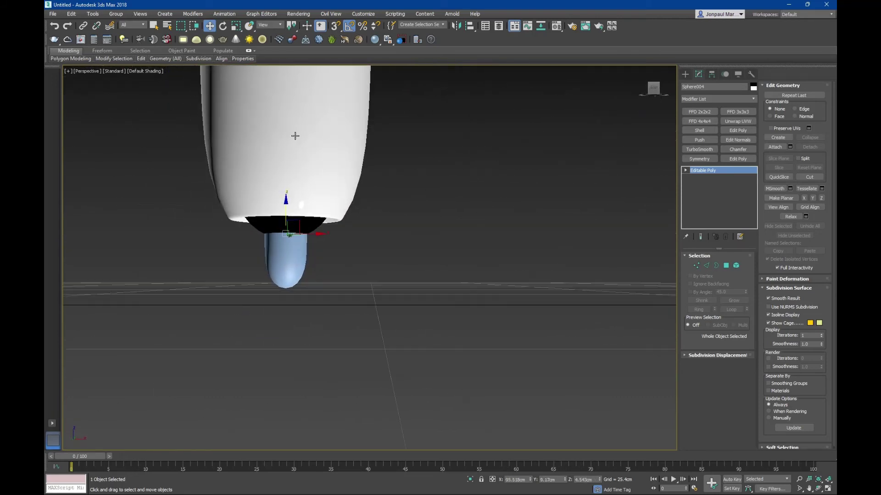
# Step: Lower the small capsule, shrink it uniformly, and raise it just beneath the white shape
pyautogui.moveTo(283, 203); pyautogui.dragTo(283, 266)
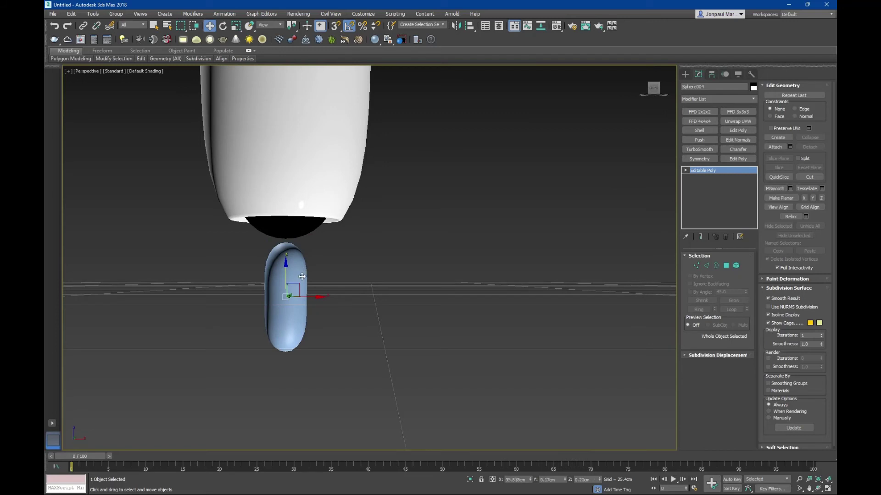
pyautogui.press('r')
pyautogui.moveTo(288, 300); pyautogui.dragTo(316, 362)
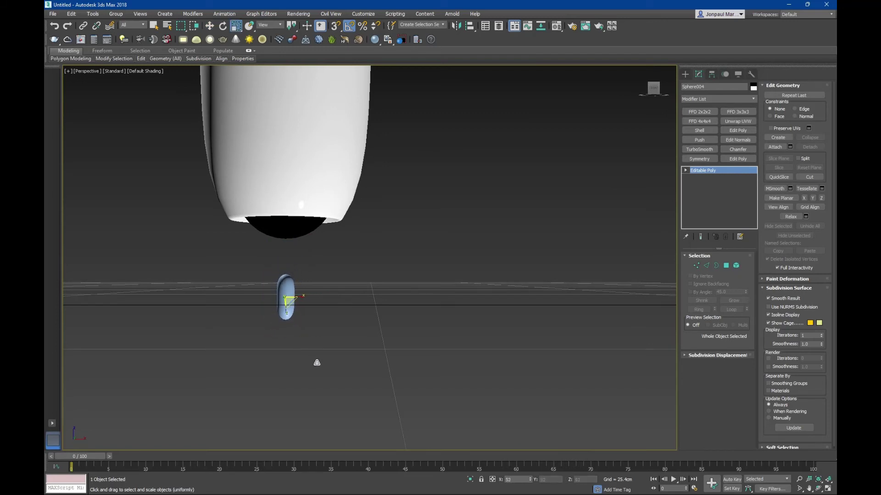
pyautogui.press('w')
pyautogui.moveTo(292, 280); pyautogui.dragTo(333, 276, button='middle')
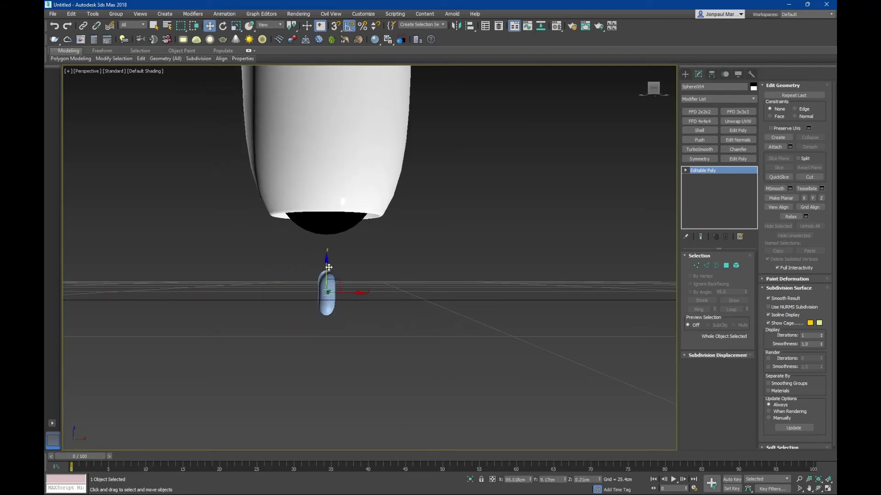
pyautogui.moveTo(329, 267); pyautogui.dragTo(344, 234)
pyautogui.moveTo(344, 234)
pyautogui.keyDown('alt'); pyautogui.mouseDown(button='middle')
pyautogui.moveTo(397, 221)
pyautogui.moveTo(411, 177)
pyautogui.moveTo(340, 229)
pyautogui.moveTo(347, 245)
pyautogui.moveTo(342, 230)
pyautogui.mouseUp(button='middle'); pyautogui.keyUp('alt')
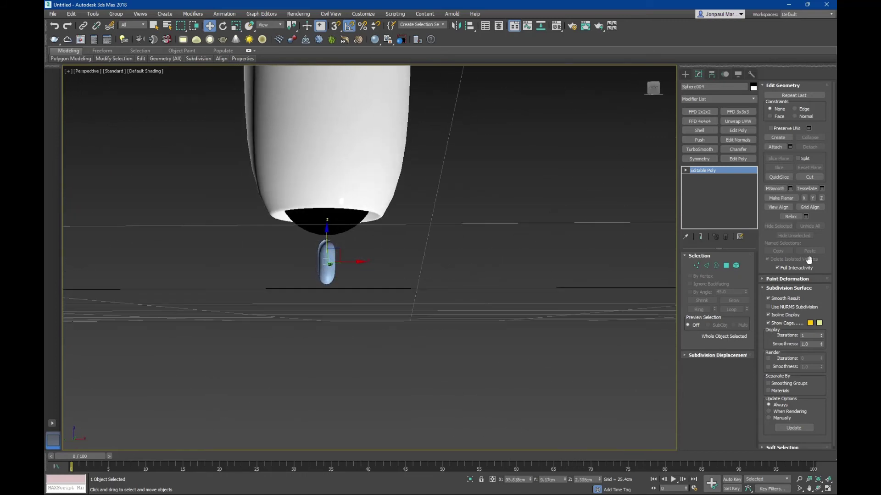
pyautogui.press('q')
pyautogui.click(354, 154)
# Step: Detach the body's bottom hemisphere element as a separate object
pyautogui.moveTo(354, 154); pyautogui.dragTo(381, 181, button='middle')
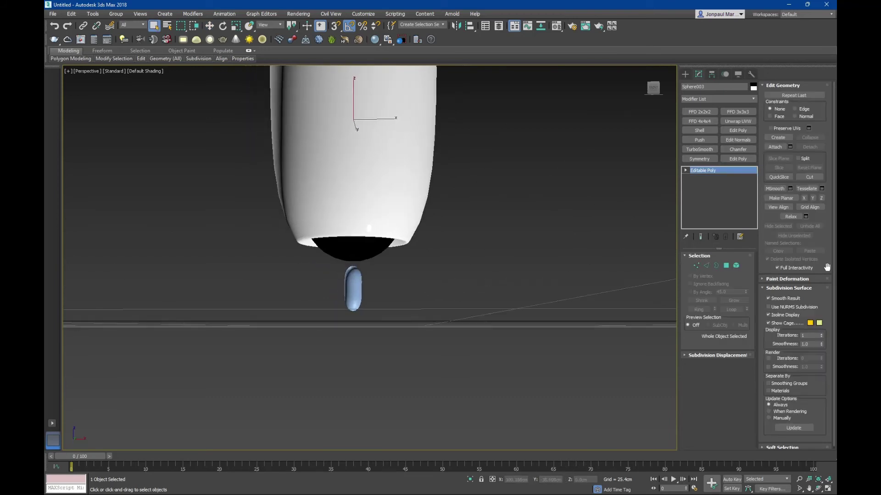
pyautogui.click(737, 265)
pyautogui.click(354, 248)
pyautogui.moveTo(353, 248); pyautogui.dragTo(391, 266, button='middle')
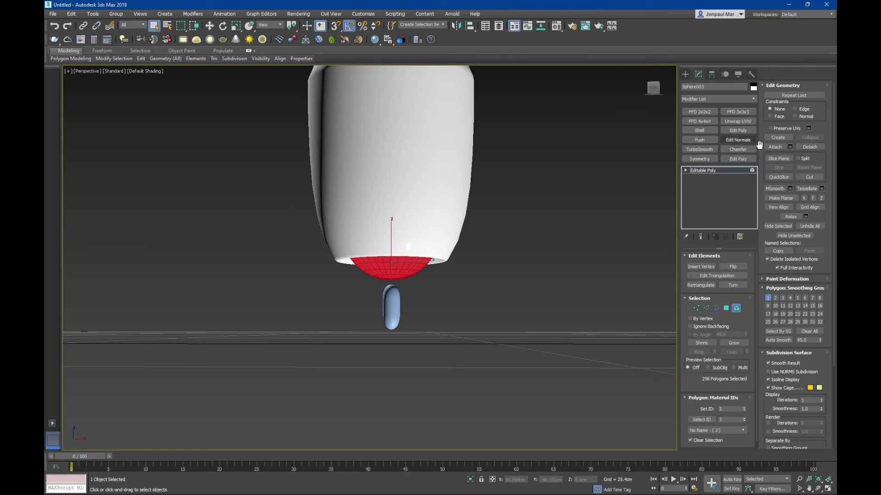
pyautogui.click(810, 147)
pyautogui.click(454, 261)
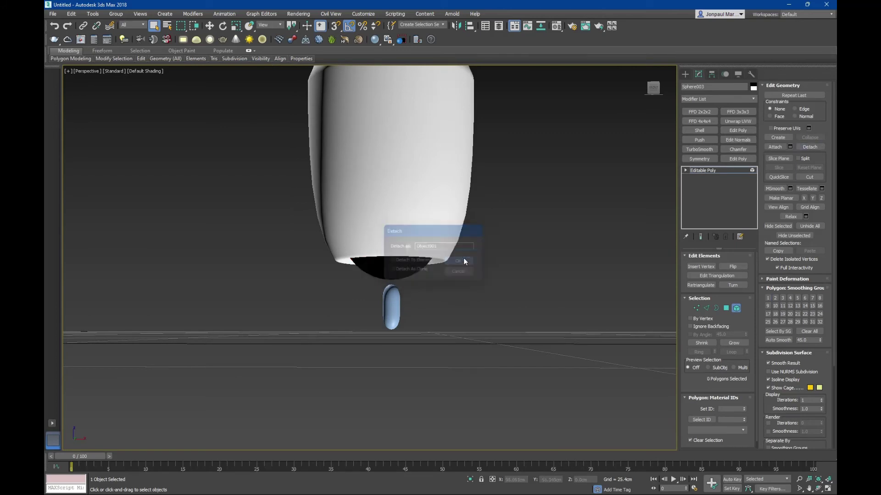
# Step: Center the detached black hemisphere's pivot to the object
pyautogui.click(736, 308)
pyautogui.click(376, 268)
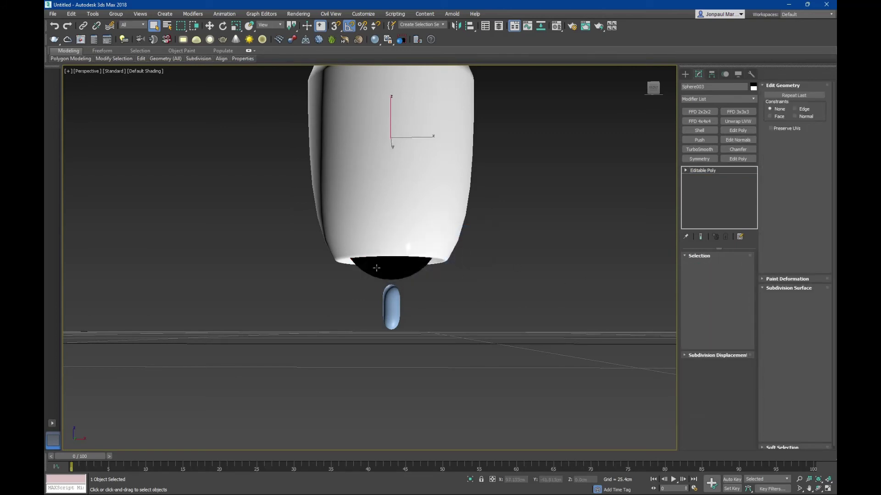
pyautogui.press('F4')
pyautogui.click(710, 77)
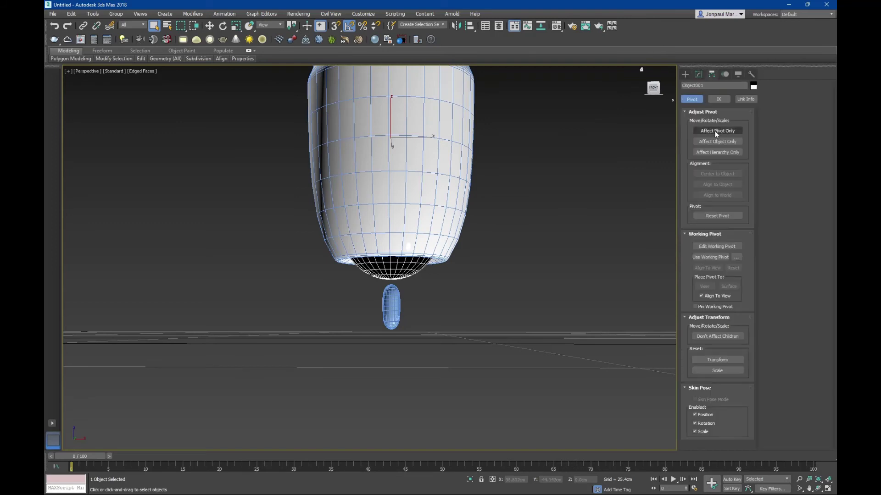
pyautogui.click(716, 131)
pyautogui.click(717, 174)
pyautogui.click(698, 74)
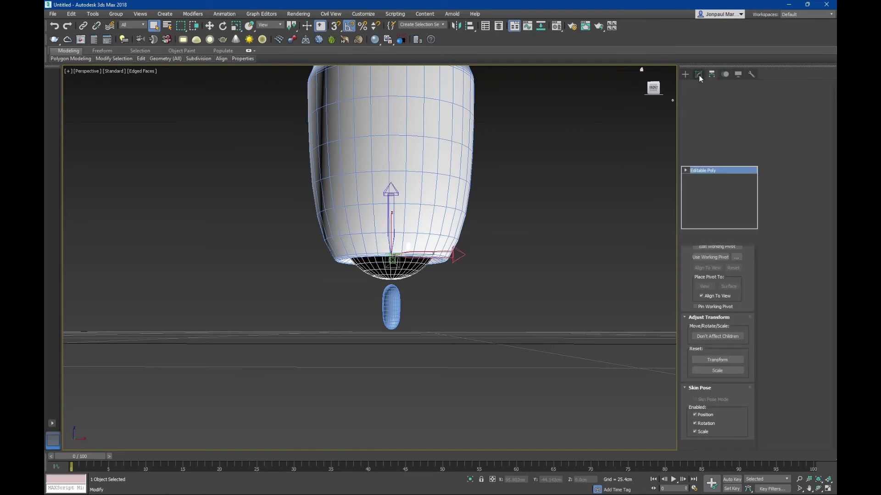
# Step: Attach the blue capsule to the hemisphere, then detach its element as Object002
pyautogui.click(781, 146)
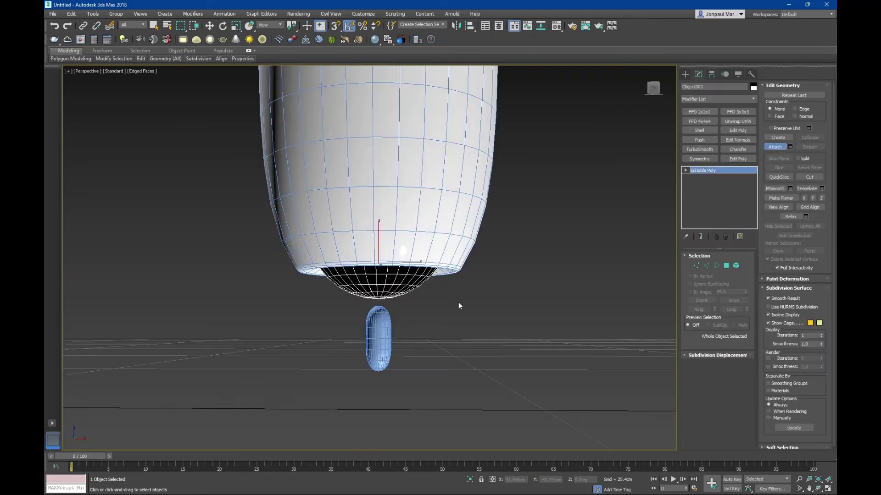
pyautogui.click(389, 336)
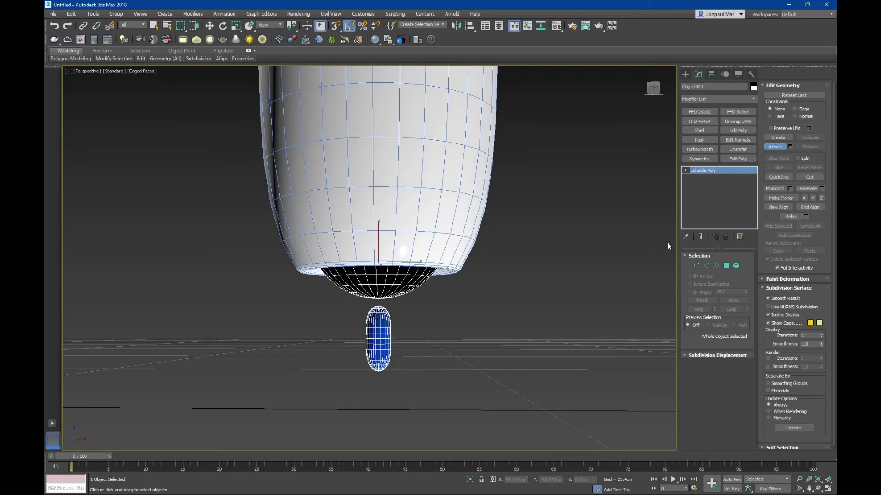
pyautogui.click(735, 266)
pyautogui.click(384, 347)
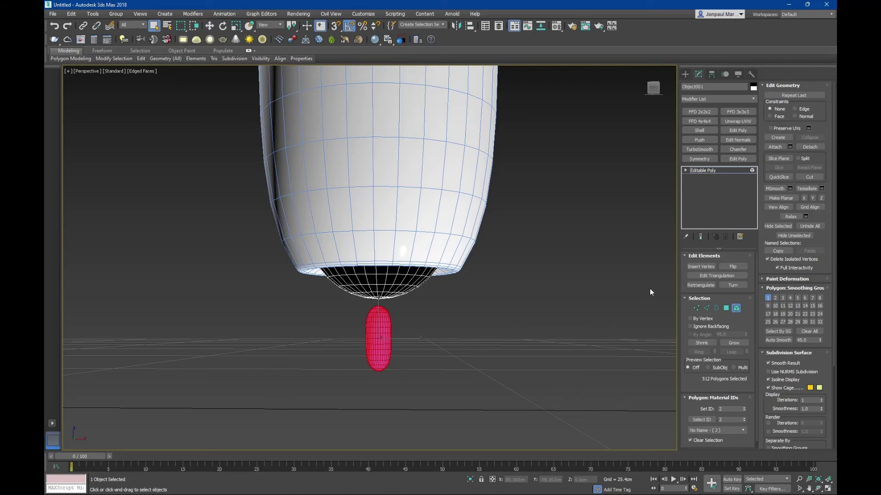
pyautogui.click(809, 148)
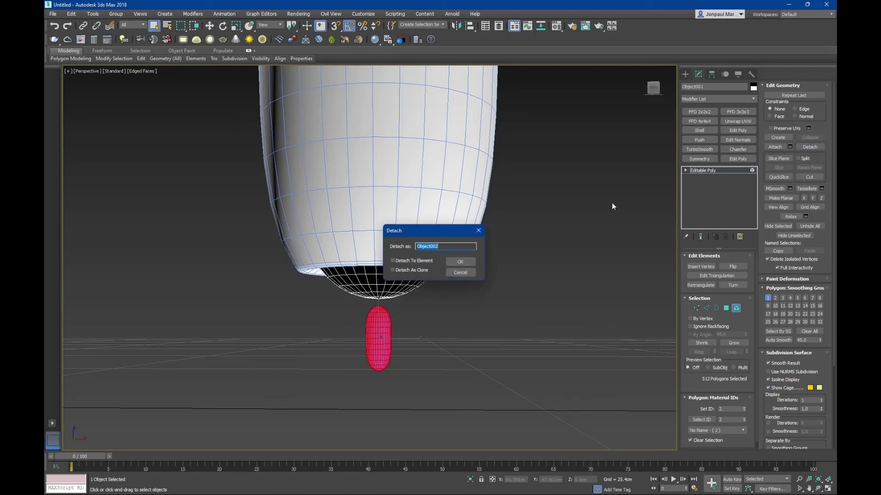
pyautogui.click(449, 262)
pyautogui.keyDown('alt'); pyautogui.moveTo(395, 308); pyautogui.dragTo(391, 287, button='middle'); pyautogui.keyUp('alt')
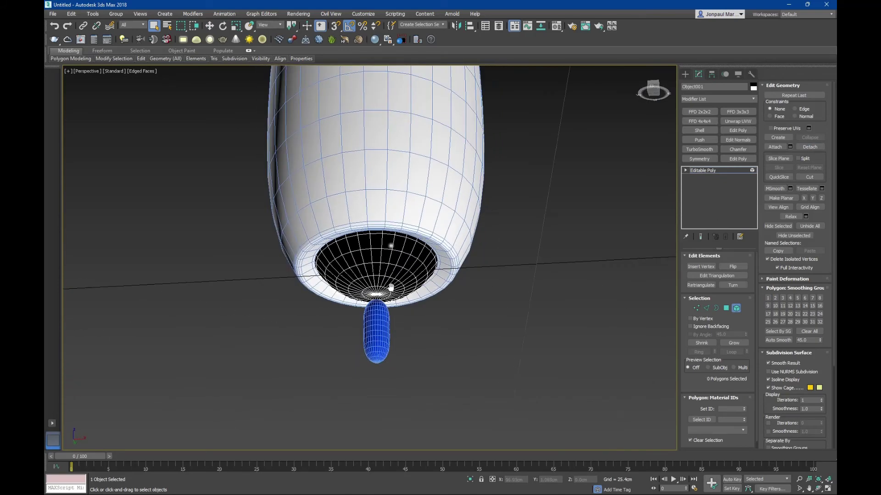
pyautogui.click(737, 308)
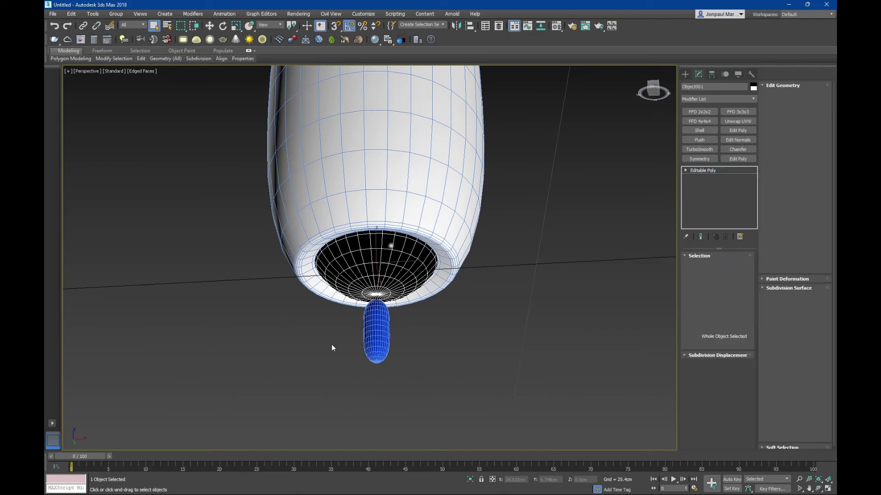
pyautogui.click(377, 335)
pyautogui.keyDown('alt'); pyautogui.moveTo(381, 330); pyautogui.dragTo(390, 349, button='middle'); pyautogui.keyUp('alt')
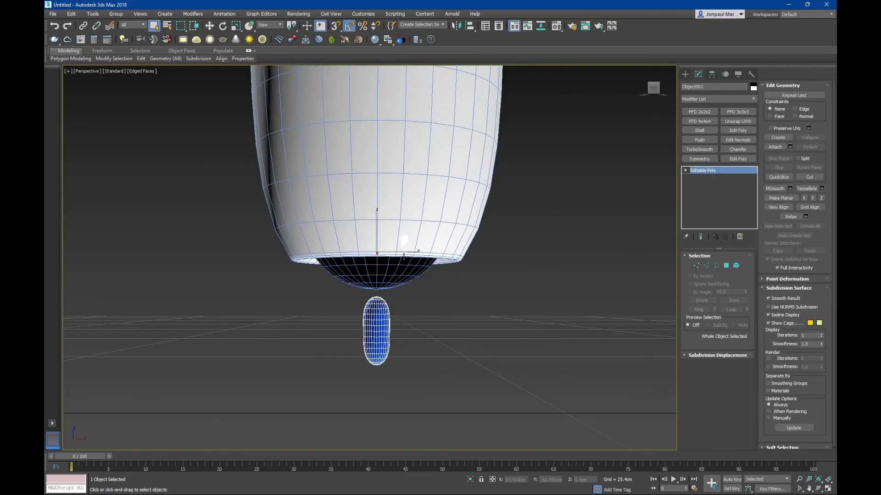
# Step: View the capsule from the front with plain shading, ready to rotate
pyautogui.press('e')
pyautogui.moveTo(403, 248)
pyautogui.keyDown('alt'); pyautogui.mouseDown(button='middle')
pyautogui.moveTo(380, 257)
pyautogui.moveTo(403, 212)
pyautogui.mouseUp(button='middle'); pyautogui.keyUp('alt')
pyautogui.press('f')
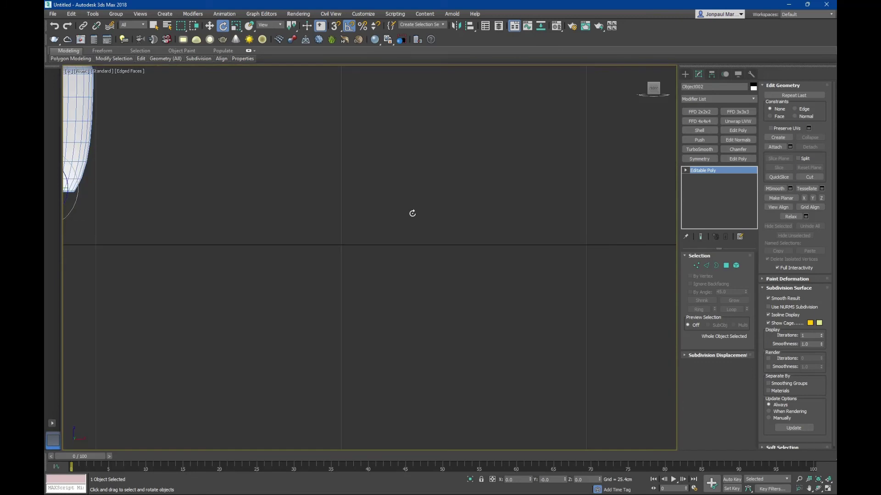
pyautogui.scroll(-5, 355, 226)
pyautogui.scroll(5, 280, 218)
pyautogui.scroll(2, 321, 193)
pyautogui.press('F4')
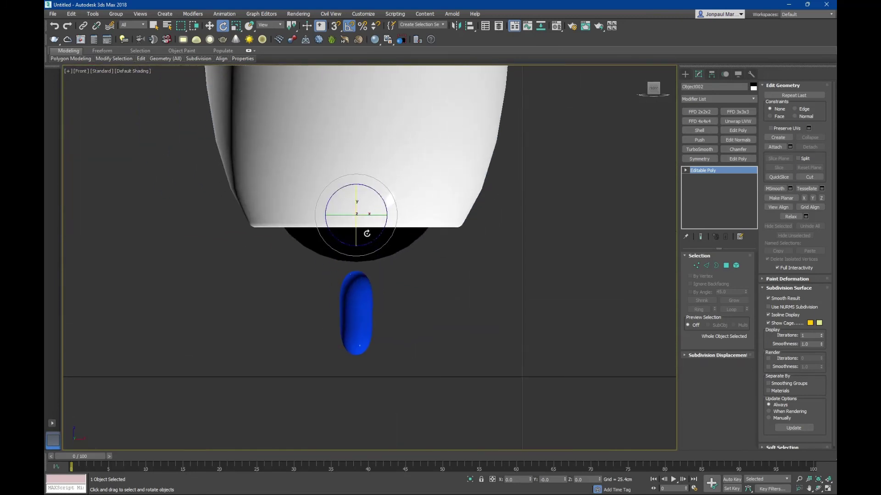
pyautogui.press('w')
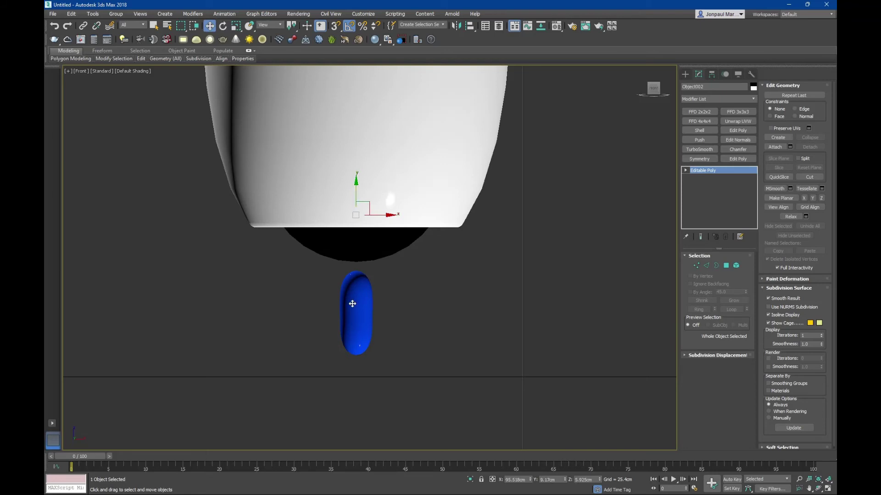
pyautogui.press('e')
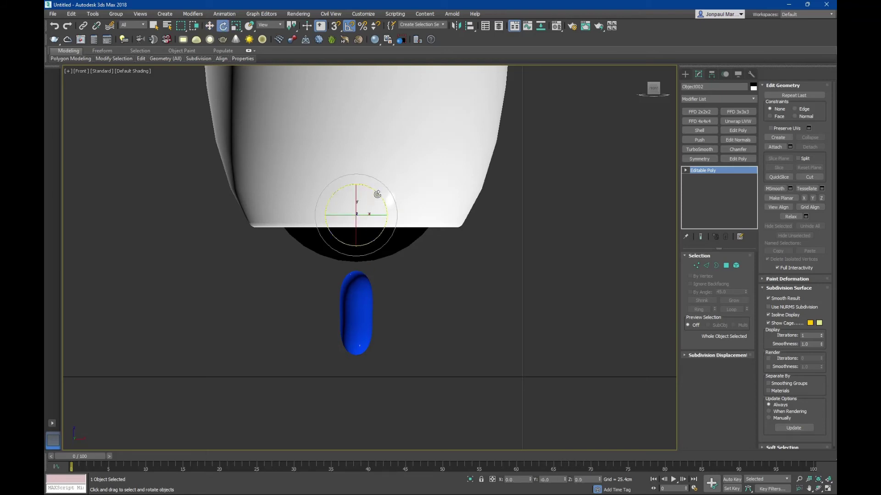
# Step: Tilt the capsule about -35°, Shift-rotate clones around the dome, and attach them together
pyautogui.moveTo(375, 186); pyautogui.dragTo(384, 206)
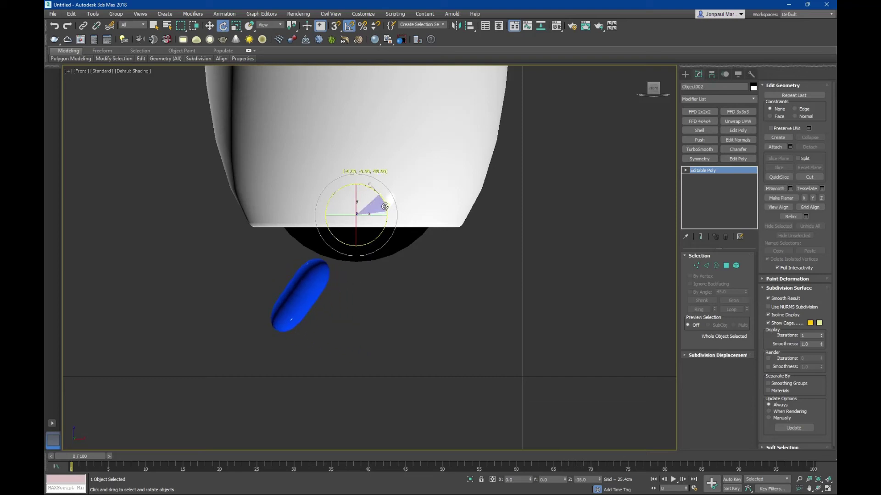
pyautogui.keyDown('shift'); pyautogui.moveTo(384, 206); pyautogui.dragTo(382, 190); pyautogui.keyUp('shift')
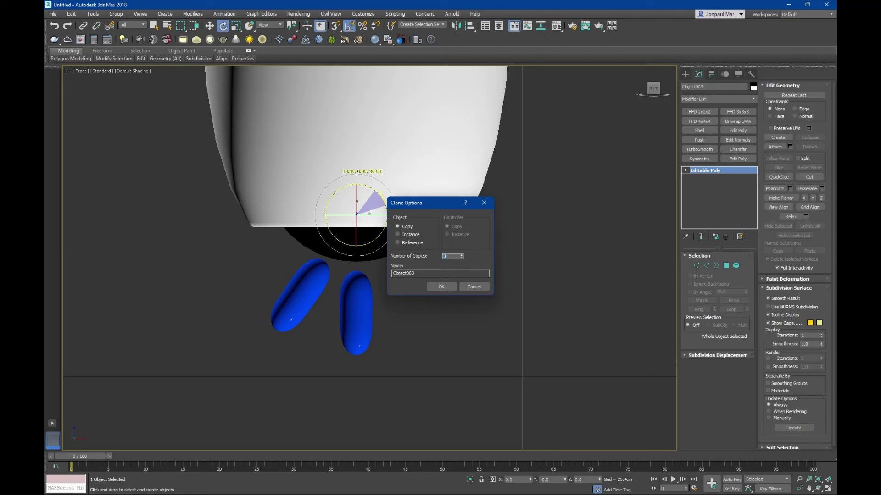
pyautogui.click(441, 285)
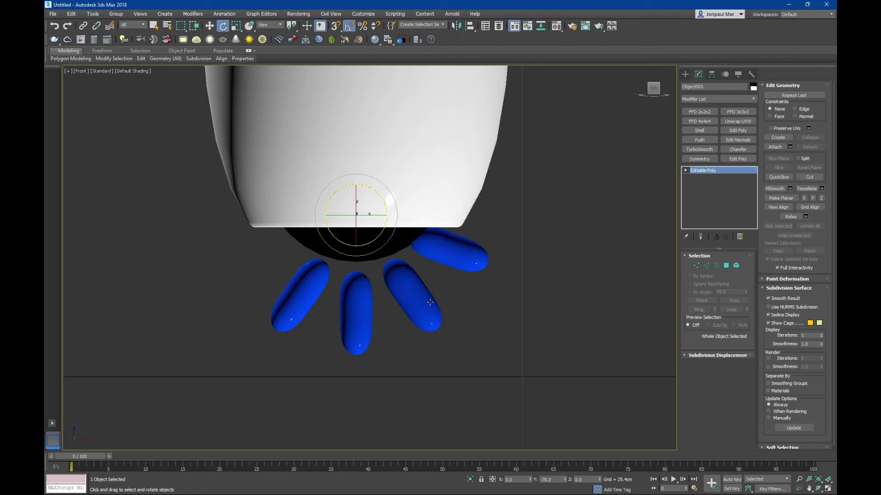
pyautogui.click(312, 286)
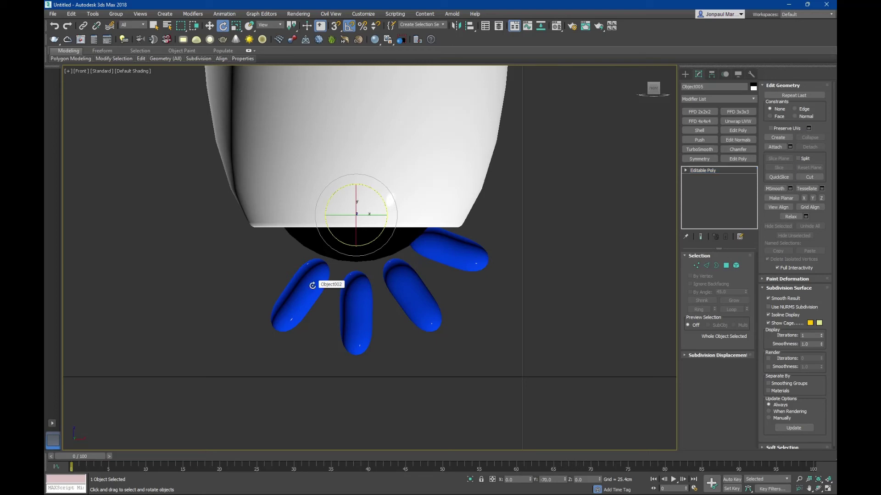
pyautogui.click(776, 147)
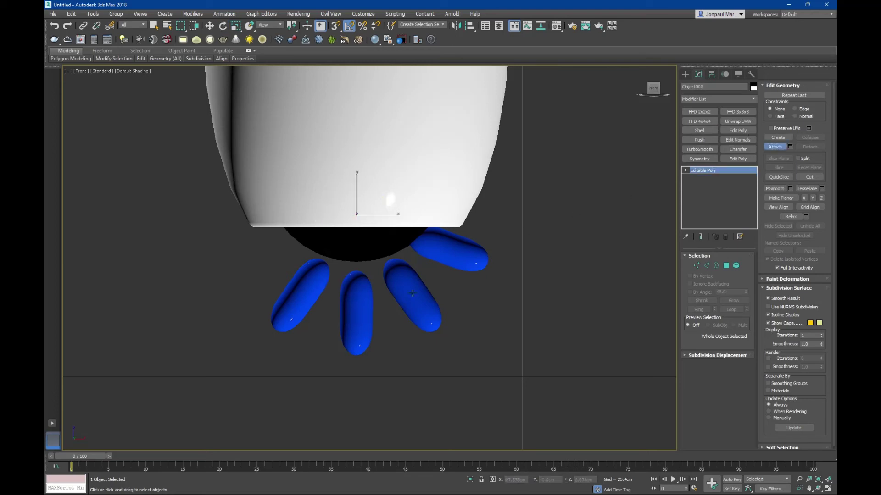
# Step: Shift the capsule fan left, rotate it about -20°, and lower it under the dome
pyautogui.press('w')
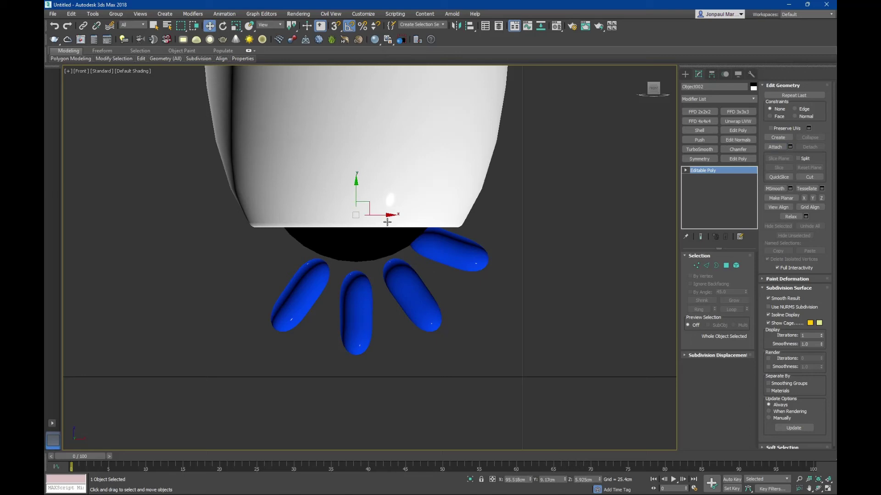
pyautogui.moveTo(384, 215); pyautogui.dragTo(376, 209)
pyautogui.press('e')
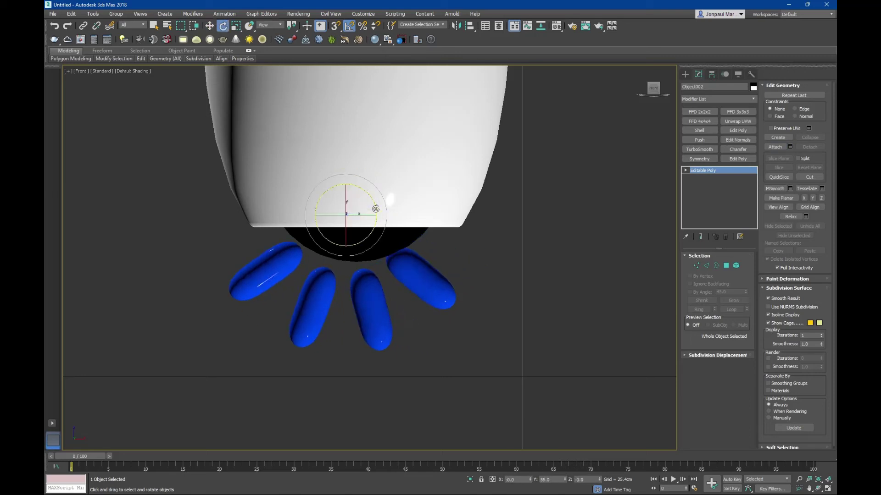
pyautogui.press('w')
pyautogui.hotkey('ctrl', 'z')
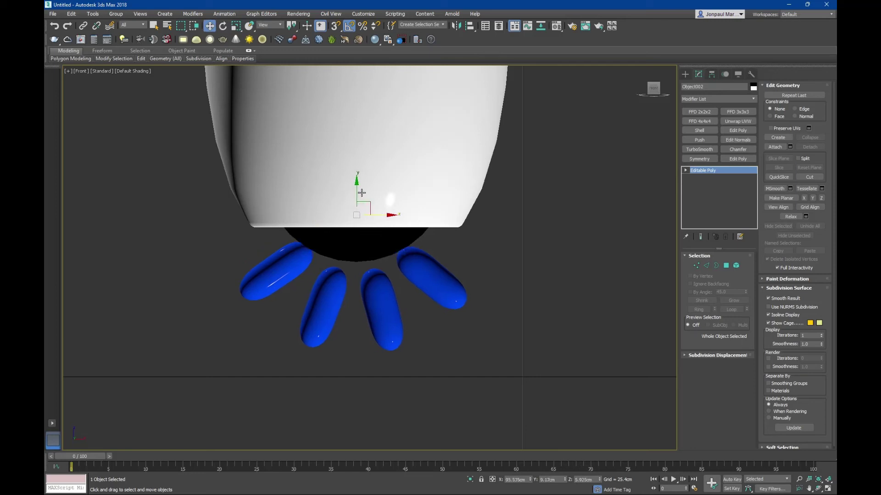
pyautogui.hotkey('ctrl', 'z')
pyautogui.moveTo(357, 200); pyautogui.dragTo(359, 203)
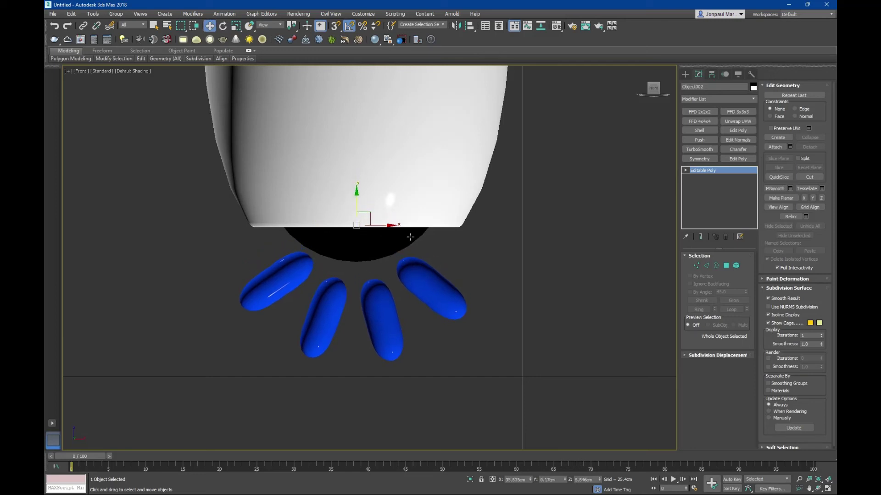
# Step: Apply the Plastic White material to the capsules
pyautogui.press('m')
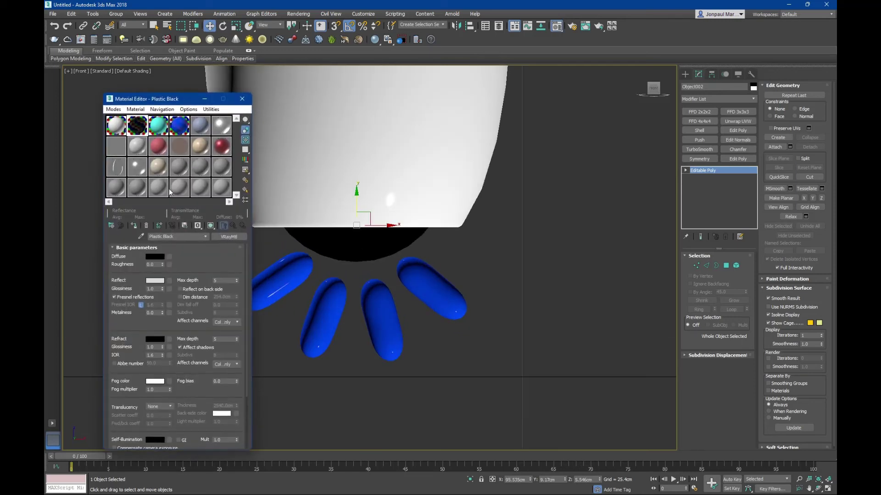
pyautogui.click(118, 128)
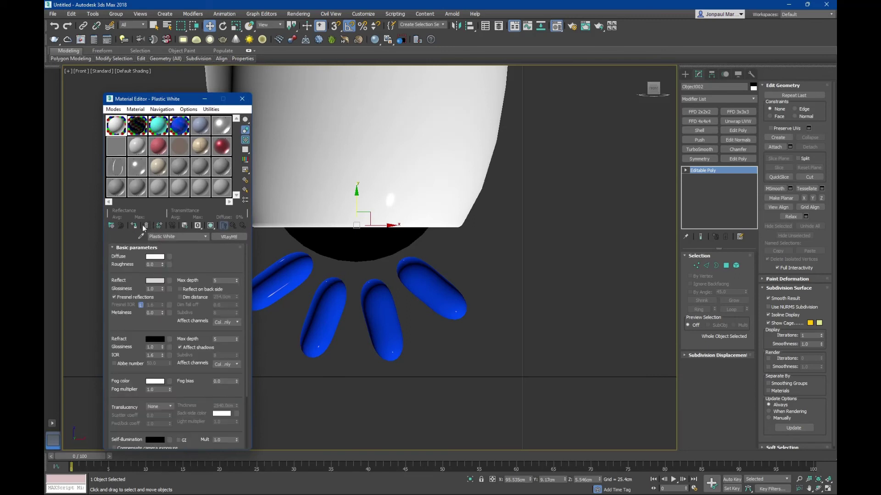
pyautogui.click(134, 226)
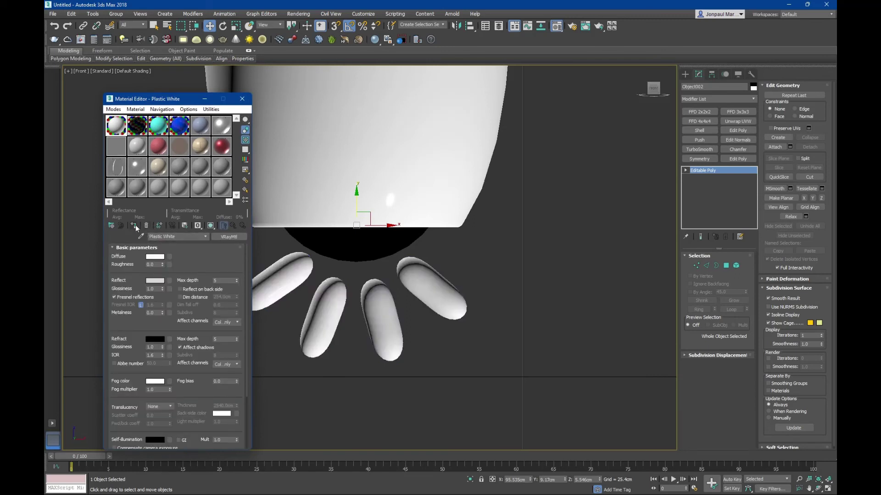
pyautogui.click(243, 99)
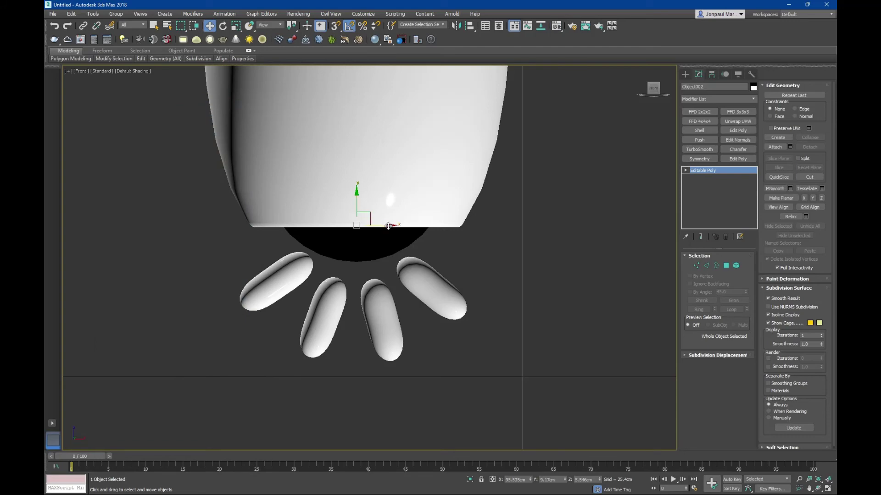
# Step: Orbit and zoom in the perspective view to inspect the arm's opening from below
pyautogui.moveTo(388, 225); pyautogui.dragTo(389, 226)
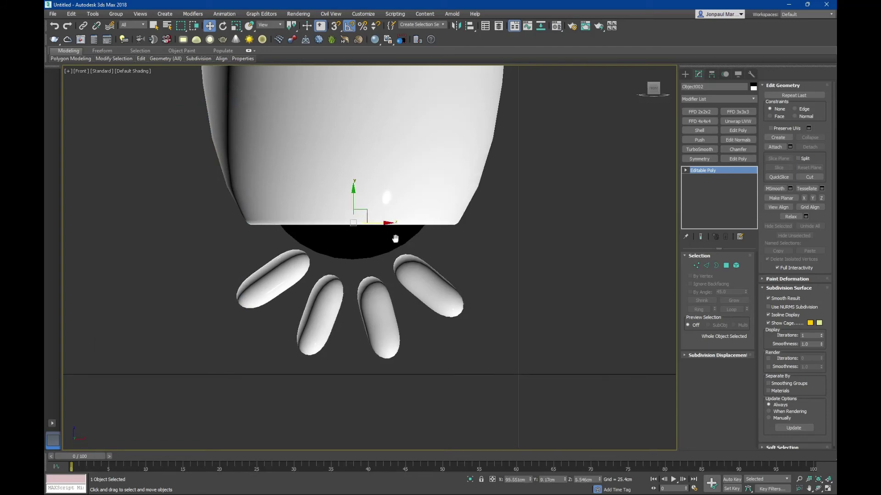
pyautogui.keyDown('alt'); pyautogui.moveTo(392, 228); pyautogui.dragTo(391, 209, button='middle'); pyautogui.keyUp('alt')
pyautogui.press('p')
pyautogui.scroll(2, 390, 208)
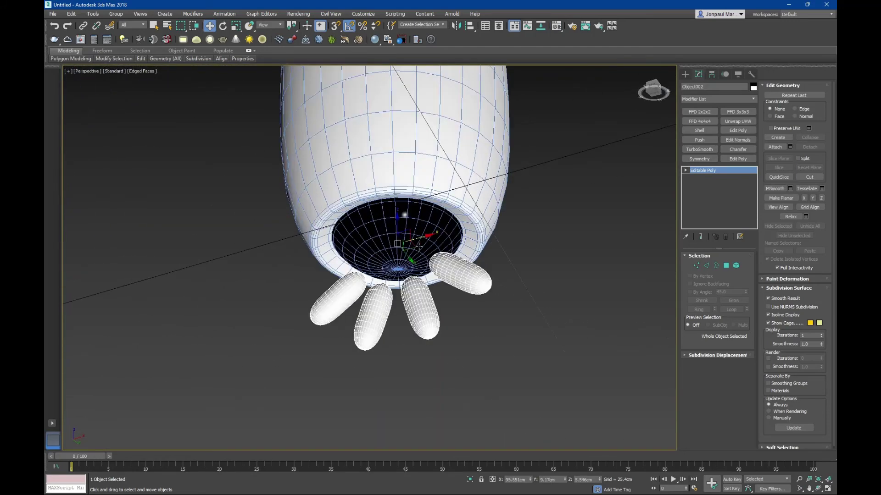
pyautogui.scroll(2, 390, 213)
pyautogui.moveTo(389, 216)
pyautogui.keyDown('alt'); pyautogui.mouseDown(button='middle')
pyautogui.moveTo(287, 233)
pyautogui.moveTo(388, 214)
pyautogui.mouseUp(button='middle'); pyautogui.keyUp('alt')
pyautogui.press('F4')
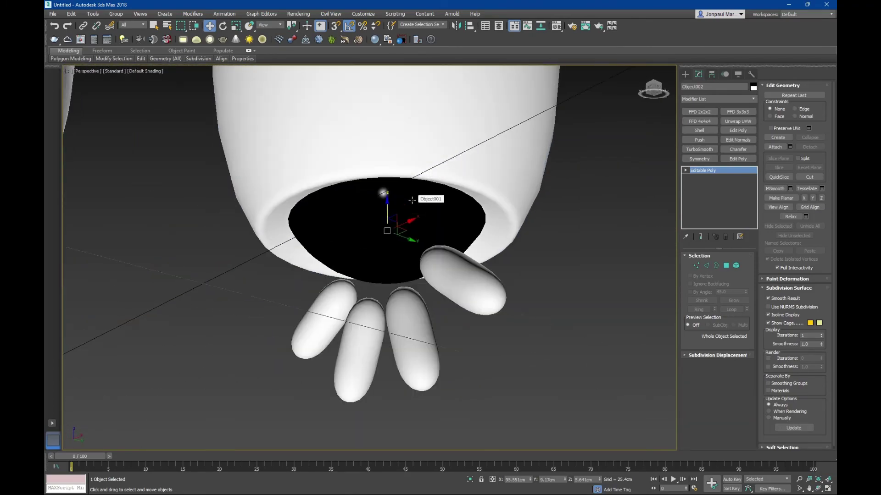
pyautogui.press('F4')
pyautogui.moveTo(429, 198)
pyautogui.keyDown('alt'); pyautogui.mouseDown(button='middle')
pyautogui.moveTo(480, 198)
pyautogui.moveTo(468, 232)
pyautogui.moveTo(468, 208)
pyautogui.moveTo(473, 225)
pyautogui.moveTo(454, 216)
pyautogui.mouseUp(button='middle'); pyautogui.keyUp('alt')
pyautogui.scroll(-3, 468, 208)
pyautogui.press('q')
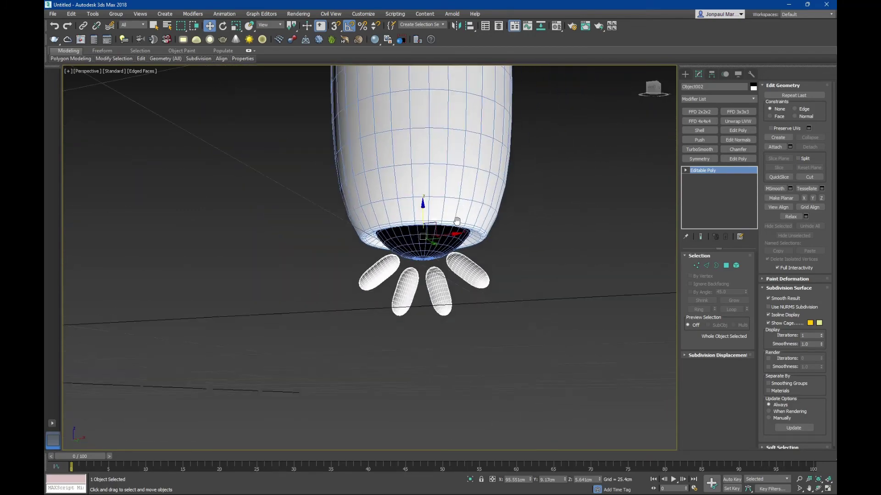
pyautogui.scroll(2, 452, 246)
# Step: Attach the black hemisphere socket to the capsule arm as one object
pyautogui.click(452, 246)
pyautogui.click(777, 147)
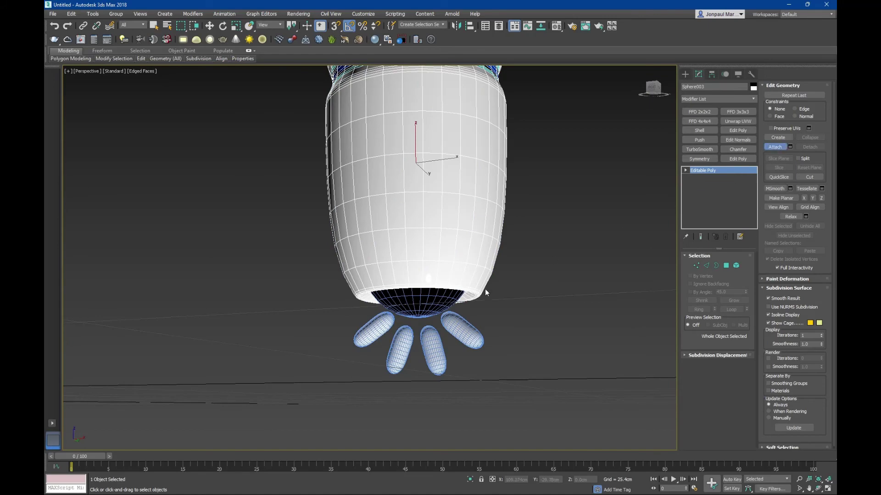
pyautogui.click(436, 298)
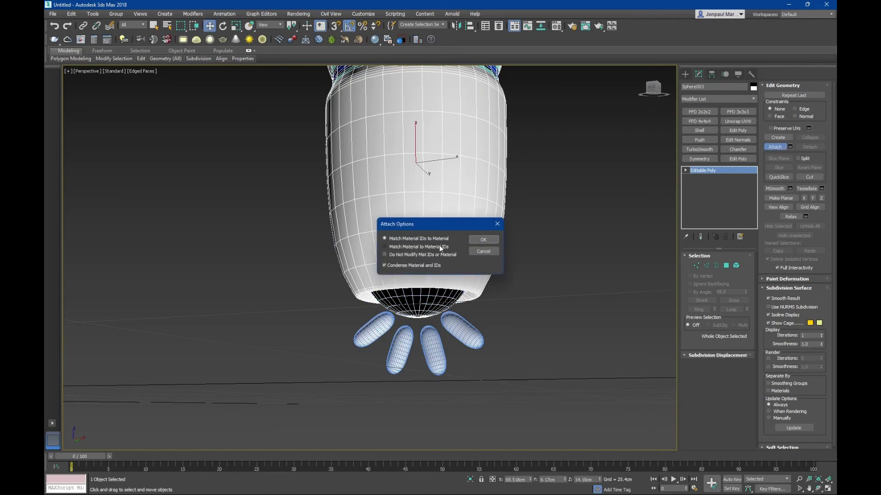
pyautogui.click(472, 241)
pyautogui.moveTo(472, 241)
pyautogui.keyDown('alt'); pyautogui.mouseDown(button='middle')
pyautogui.moveTo(434, 287)
pyautogui.moveTo(402, 305)
pyautogui.moveTo(409, 318)
pyautogui.mouseUp(button='middle'); pyautogui.keyUp('alt')
pyautogui.scroll(-3, 434, 286)
pyautogui.scroll(-3, 402, 305)
# Step: Align the arm to the body sphere's centre, then move it out to the body's side
pyautogui.keyDown('alt'); pyautogui.moveTo(478, 121); pyautogui.dragTo(499, 102, button='middle'); pyautogui.keyUp('alt')
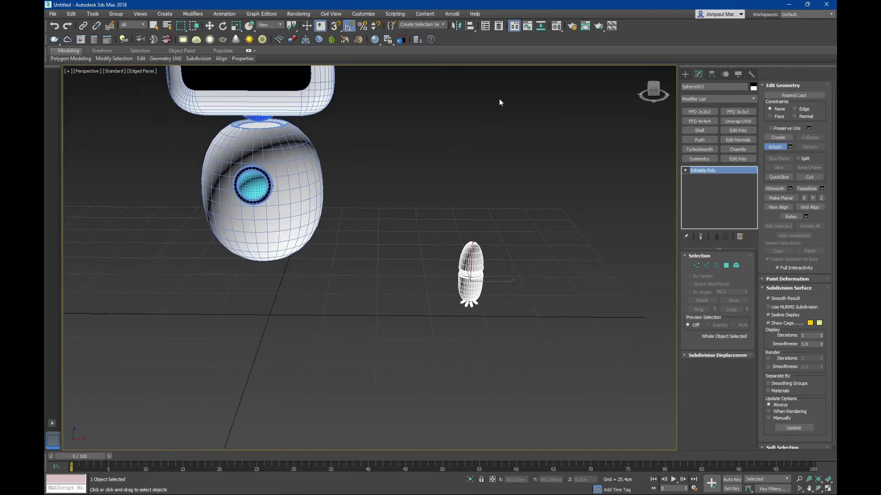
pyautogui.click(472, 28)
pyautogui.click(316, 179)
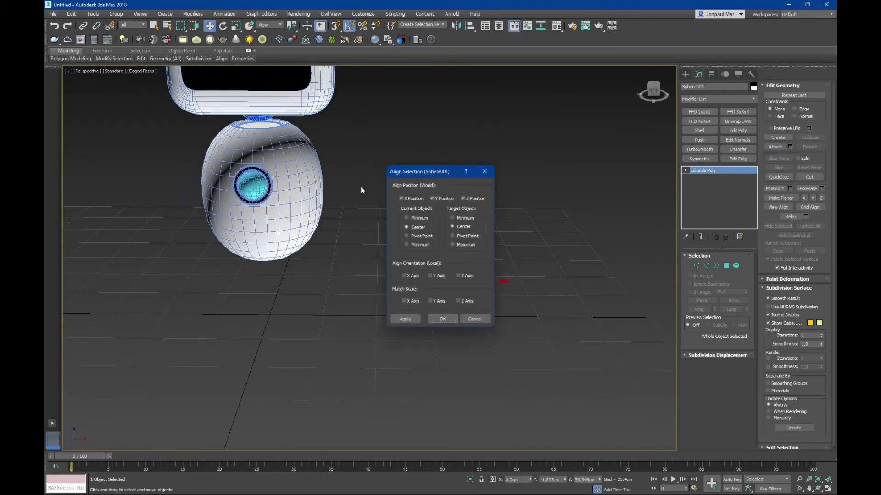
pyautogui.click(445, 322)
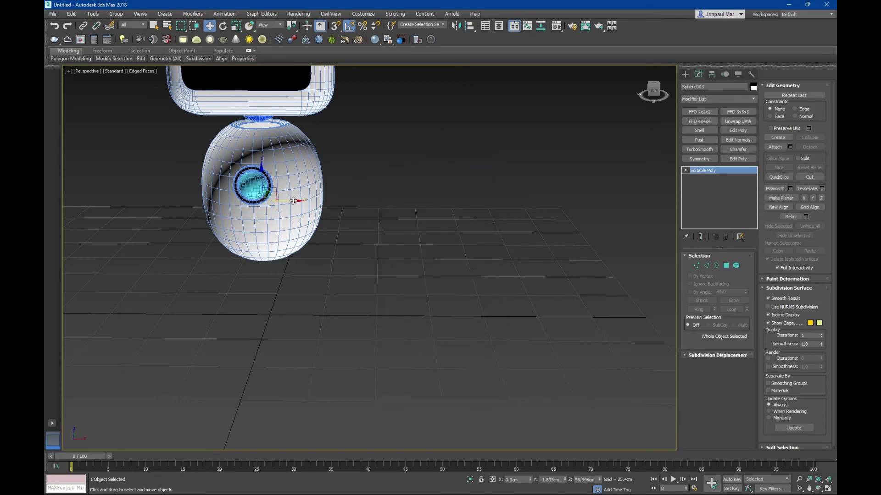
pyautogui.moveTo(282, 200); pyautogui.dragTo(370, 193)
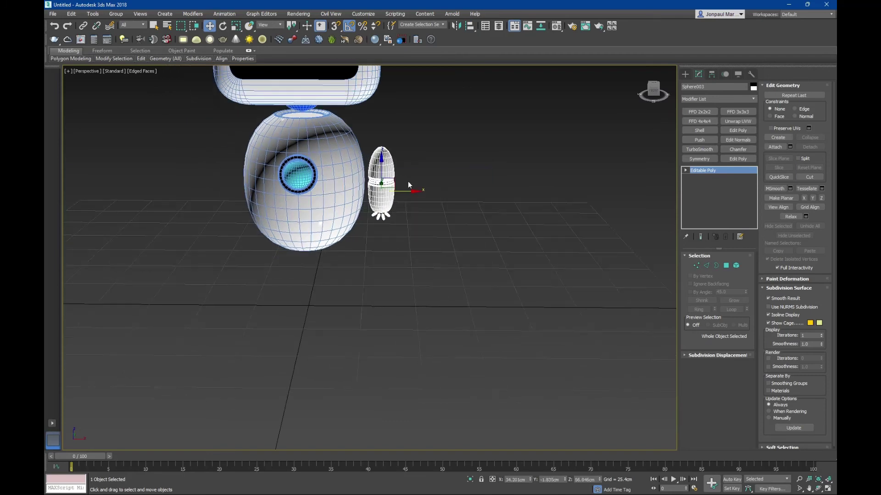
# Step: In front view, set the arm's height beside the body and tilt it about 10 degrees
pyautogui.press('f')
pyautogui.scroll(-5, 414, 214)
pyautogui.scroll(3, 445, 260)
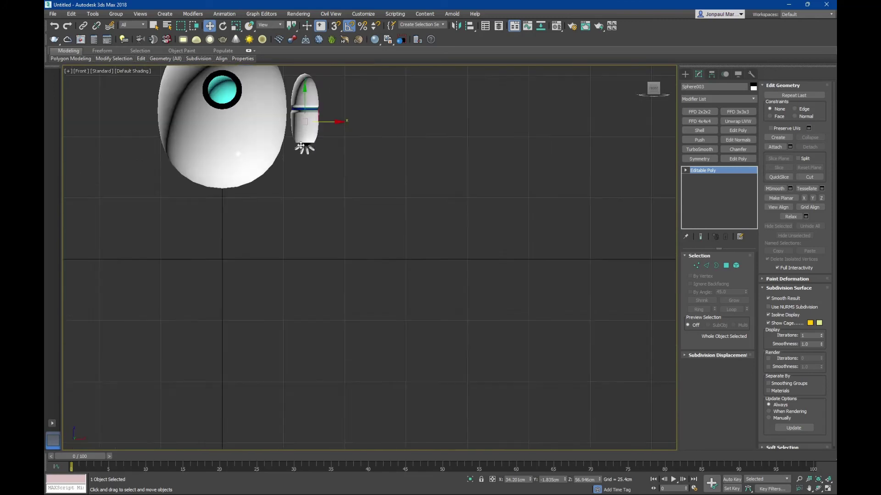
pyautogui.scroll(3, 441, 239)
pyautogui.scroll(2, 435, 210)
pyautogui.moveTo(435, 210); pyautogui.dragTo(435, 176)
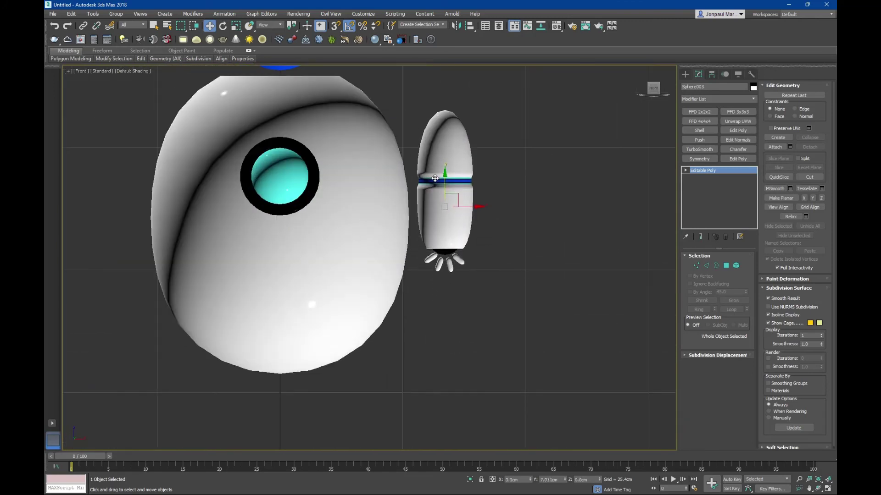
pyautogui.moveTo(435, 175); pyautogui.dragTo(435, 252, button='middle')
pyautogui.press('r')
pyautogui.press('e')
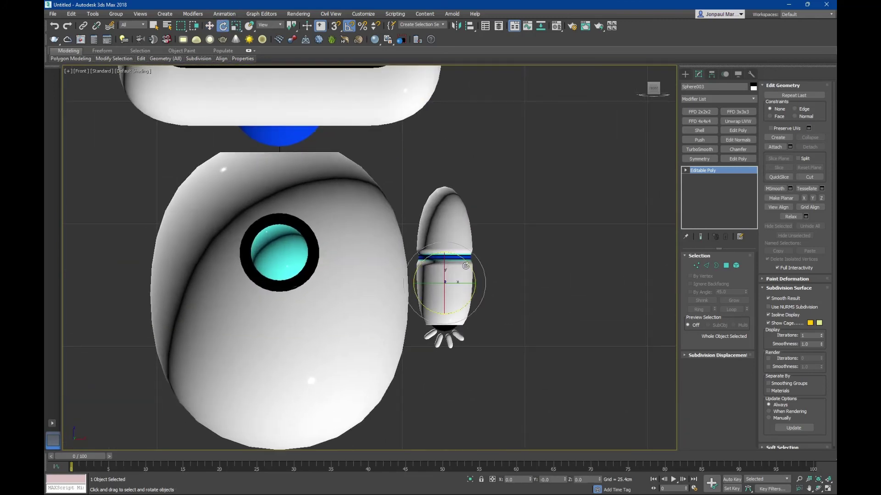
pyautogui.moveTo(465, 265); pyautogui.dragTo(458, 250)
pyautogui.scroll(-2, 458, 249)
pyautogui.scroll(2, 457, 249)
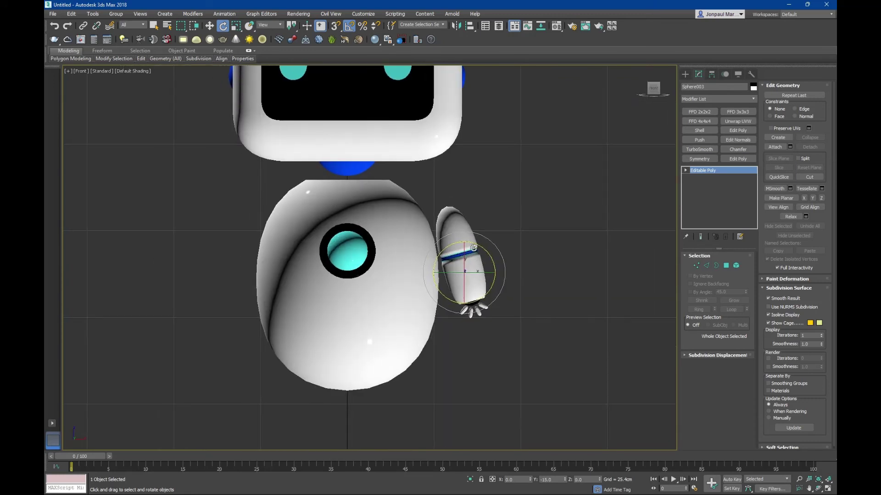
# Step: Shift-drag an independent Copy of the arm to the body's left side
pyautogui.press('w')
pyautogui.keyDown('shift'); pyautogui.moveTo(489, 271); pyautogui.dragTo(246, 283); pyautogui.keyUp('shift')
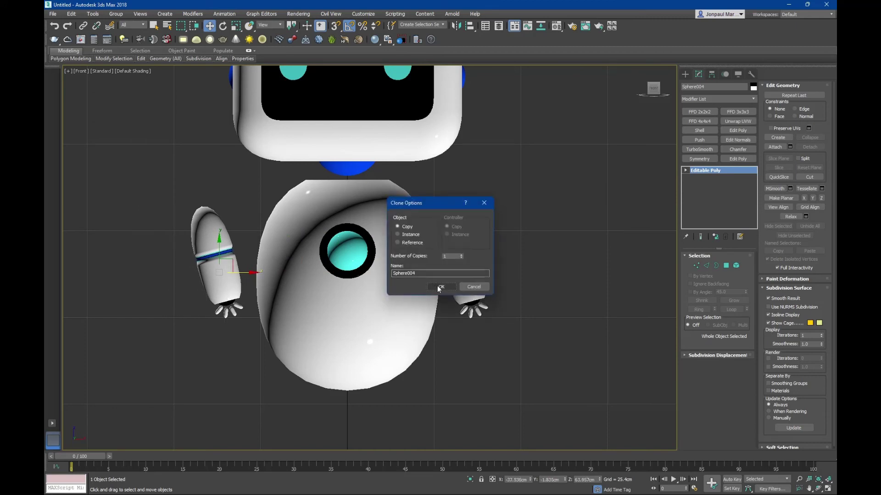
pyautogui.click(441, 286)
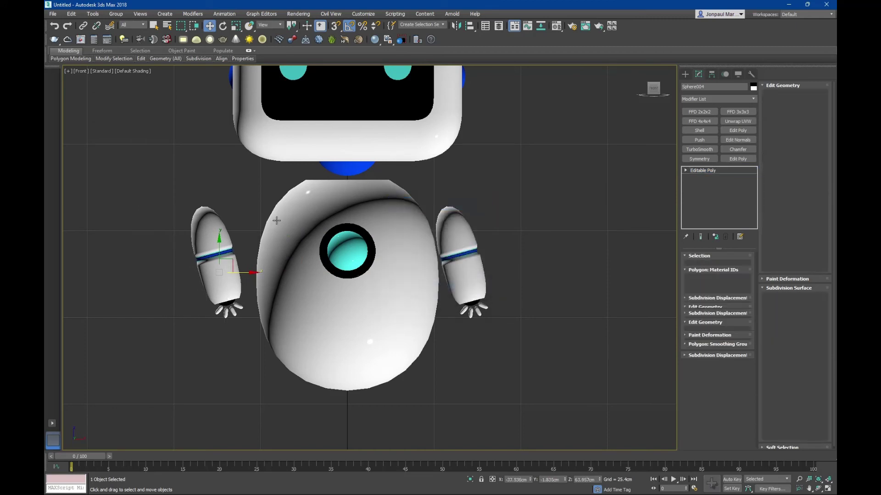
pyautogui.scroll(2, 289, 212)
# Step: Swing the copied left arm up to -165 degrees and lift it beside the head
pyautogui.press('e')
pyautogui.moveTo(260, 295); pyautogui.dragTo(241, 402)
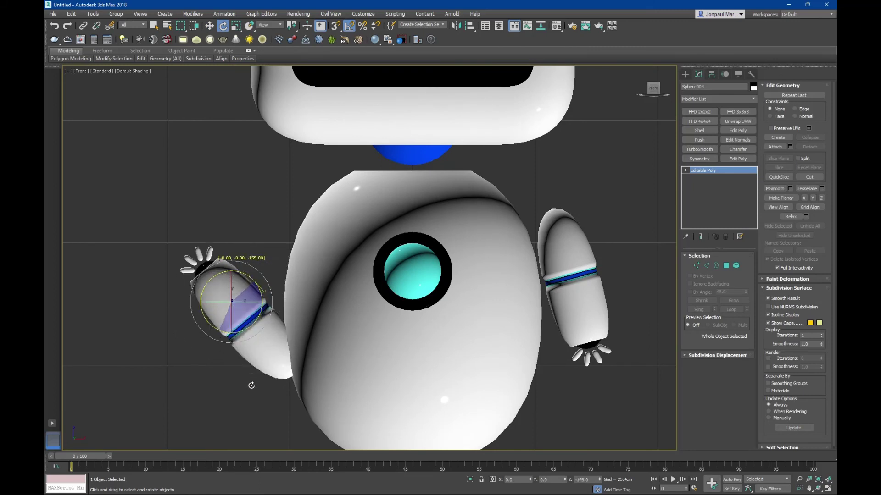
pyautogui.press('w')
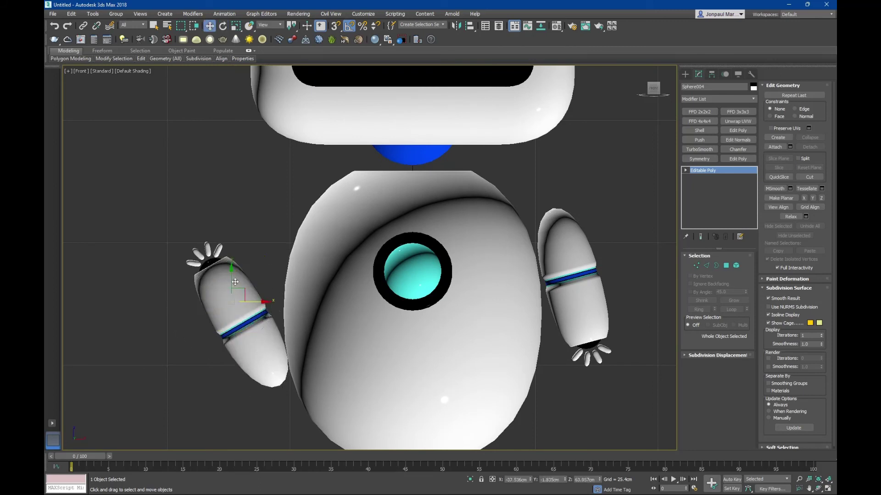
pyautogui.moveTo(234, 278)
pyautogui.mouseDown()
pyautogui.moveTo(281, 182)
pyautogui.moveTo(260, 180)
pyautogui.mouseUp()
pyautogui.scroll(-5, 291, 166)
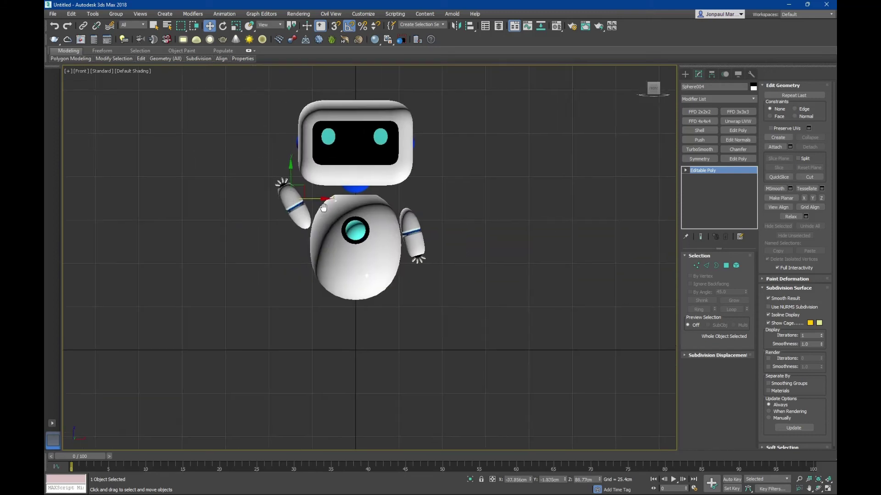
pyautogui.scroll(3, 320, 204)
# Step: Tilt and nudge the raised arm into place, then enter Element sub-object mode
pyautogui.press('e')
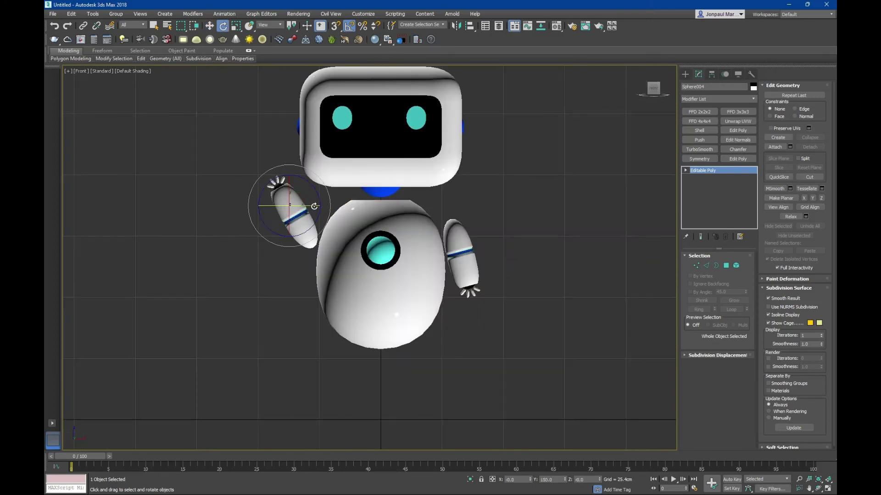
pyautogui.moveTo(316, 190); pyautogui.dragTo(316, 189)
pyautogui.press('w')
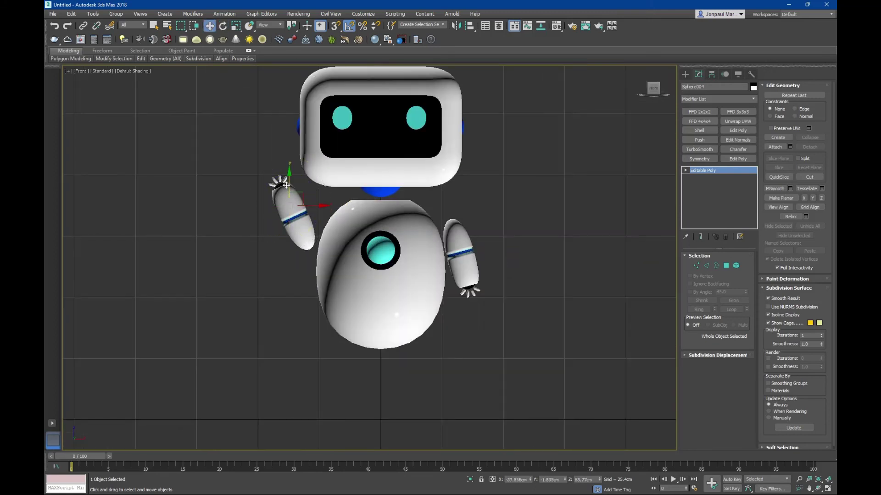
pyautogui.click(313, 205)
pyautogui.moveTo(313, 205); pyautogui.dragTo(316, 208)
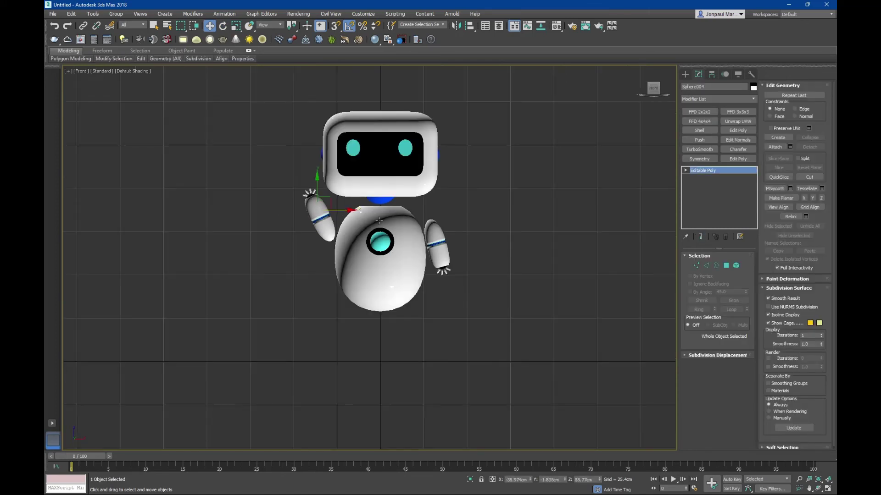
pyautogui.click(734, 265)
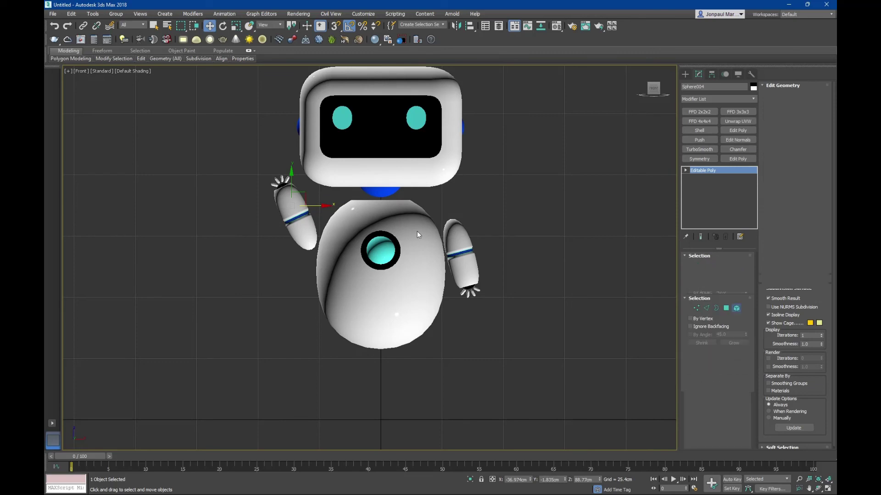
pyautogui.scroll(3, 459, 272)
# Step: Clone the raised arm's capsule element downward as a separate object, Object001
pyautogui.press('q')
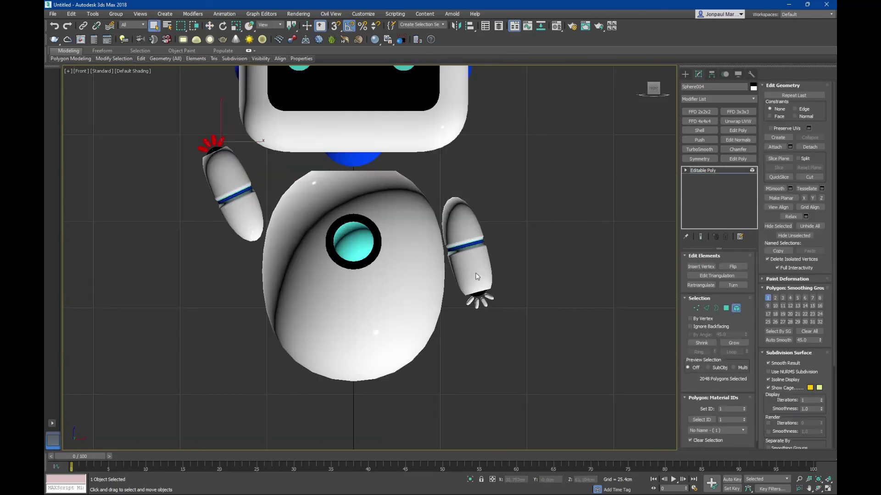
pyautogui.click(246, 208)
pyautogui.moveTo(262, 218); pyautogui.dragTo(306, 220, button='middle')
pyautogui.press('w')
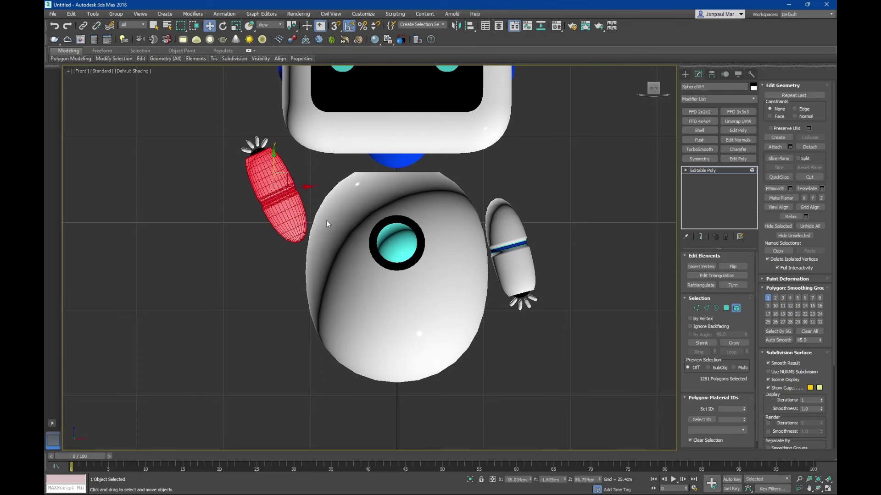
pyautogui.keyDown('shift'); pyautogui.moveTo(274, 161); pyautogui.dragTo(293, 257); pyautogui.keyUp('shift')
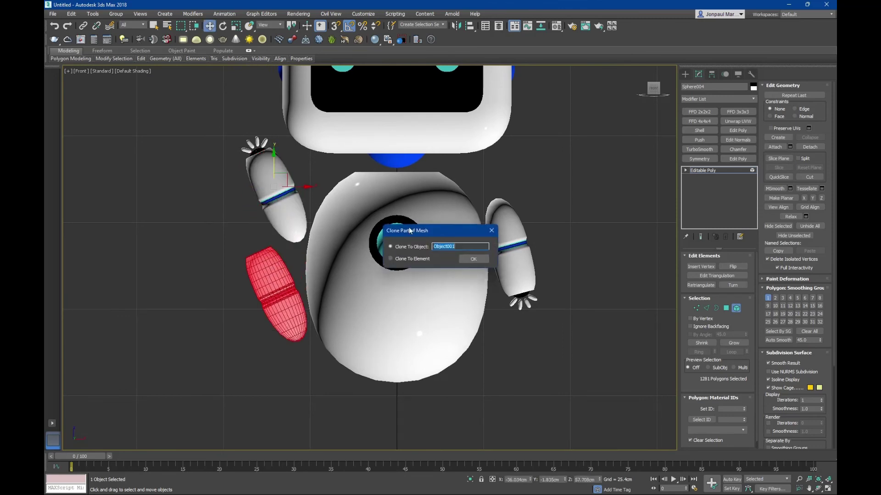
pyautogui.click(474, 264)
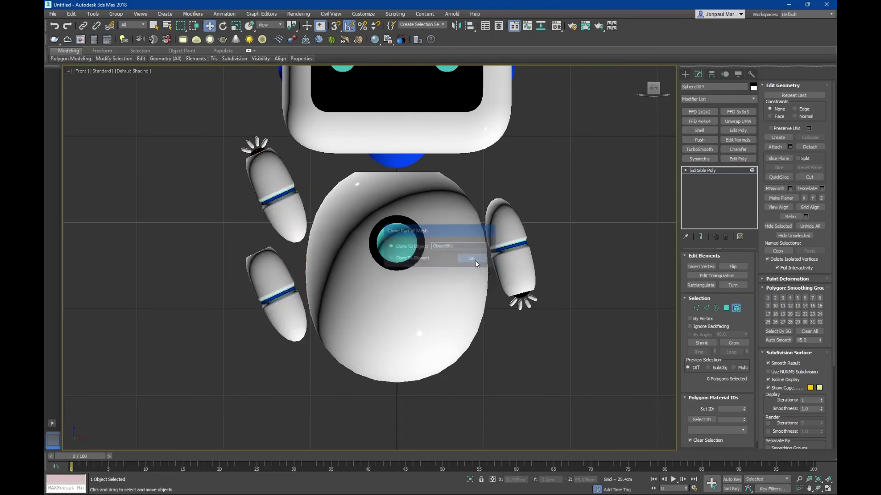
pyautogui.click(736, 308)
pyautogui.moveTo(219, 265); pyautogui.dragTo(258, 267, button='middle')
pyautogui.scroll(2, 290, 269)
# Step: Center the new lower arm's pivot on the object using Affect Pivot Only
pyautogui.press('q')
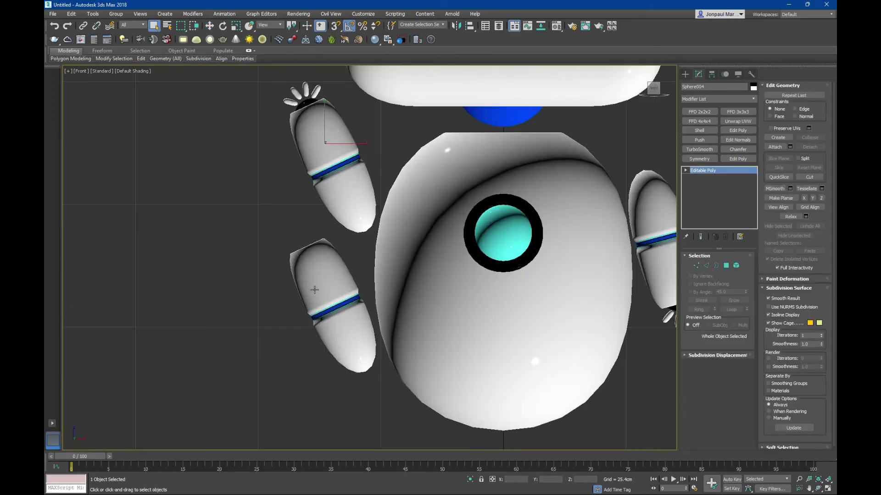
pyautogui.click(314, 290)
pyautogui.scroll(3, 314, 289)
pyautogui.press('F4')
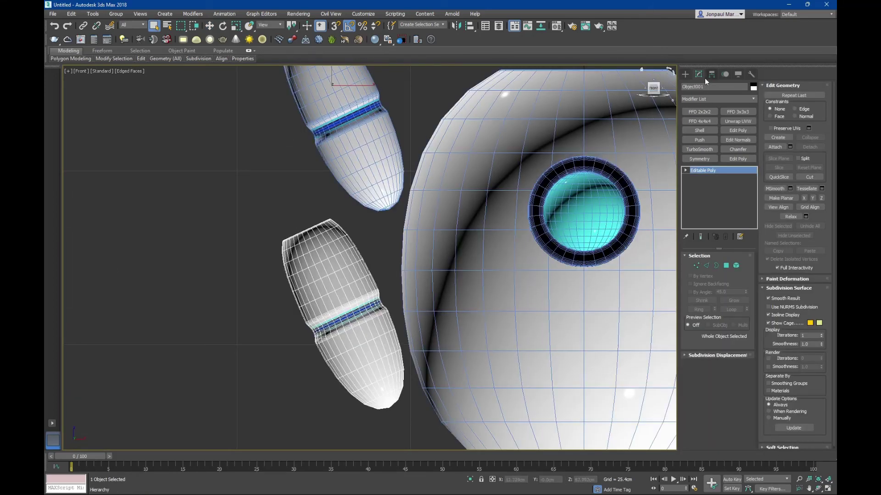
pyautogui.click(711, 75)
pyautogui.click(719, 131)
pyautogui.click(718, 173)
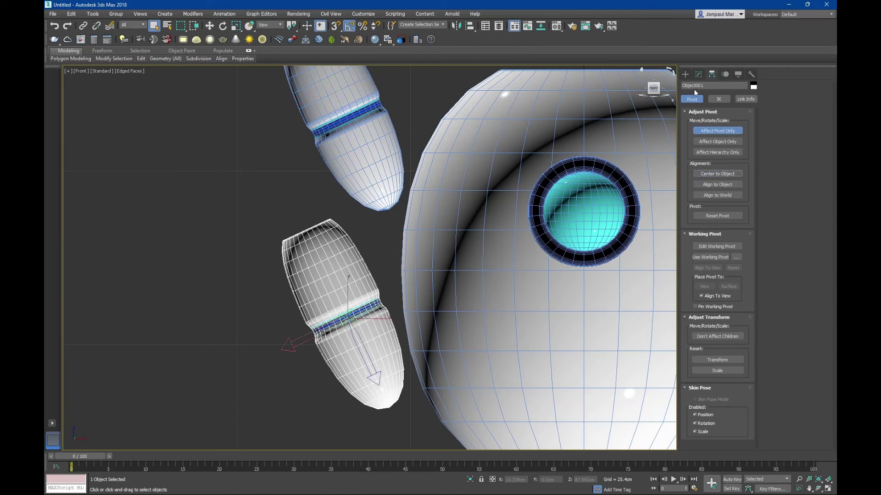
pyautogui.click(698, 74)
pyautogui.moveTo(401, 288); pyautogui.dragTo(415, 288, button='middle')
# Step: Move the arm copy under the body and tilt it slightly outward as the left leg
pyautogui.press('e')
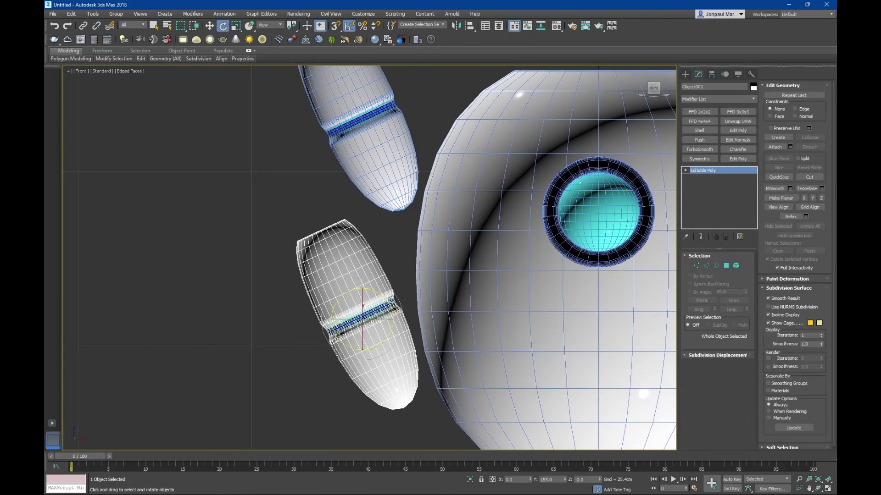
pyautogui.moveTo(391, 301)
pyautogui.mouseDown()
pyautogui.moveTo(401, 290)
pyautogui.moveTo(390, 299)
pyautogui.mouseUp()
pyautogui.scroll(-3, 363, 243)
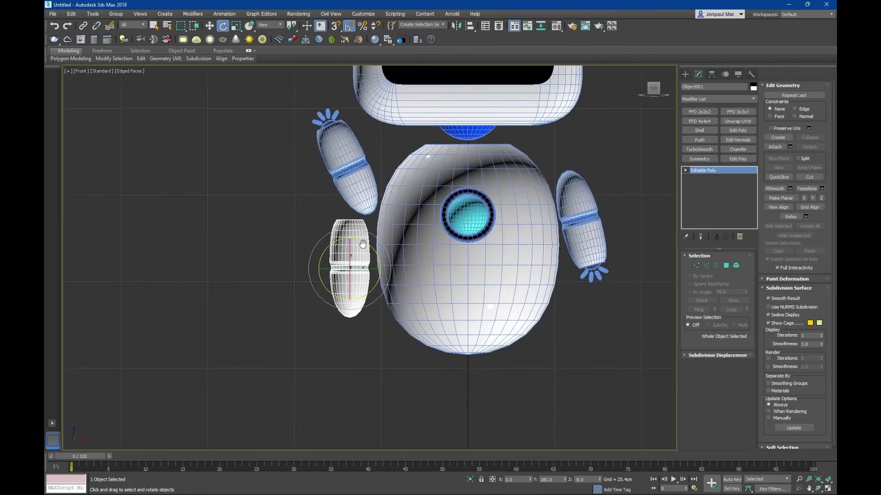
pyautogui.moveTo(362, 243); pyautogui.dragTo(357, 235, button='middle')
pyautogui.press('w')
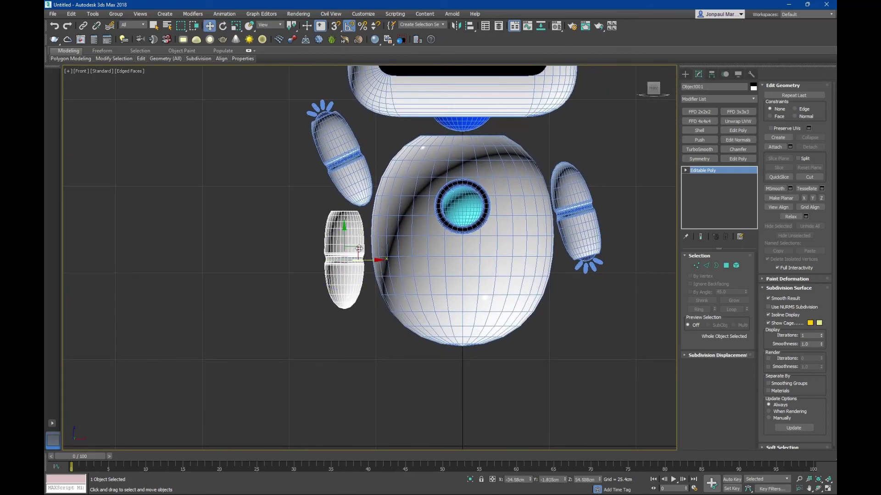
pyautogui.moveTo(358, 249)
pyautogui.mouseDown()
pyautogui.moveTo(426, 413)
pyautogui.moveTo(464, 414)
pyautogui.mouseUp()
pyautogui.scroll(2, 434, 381)
pyautogui.press('e')
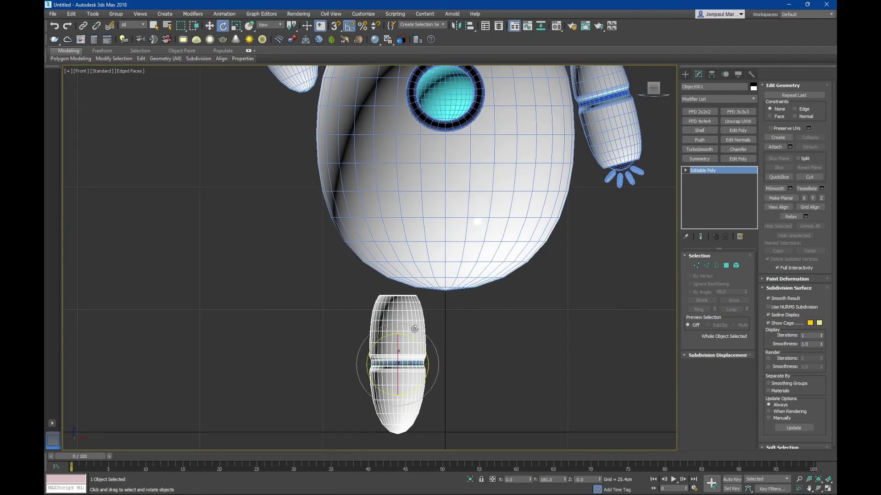
pyautogui.moveTo(414, 329)
pyautogui.mouseDown()
pyautogui.moveTo(419, 351)
pyautogui.moveTo(424, 346)
pyautogui.mouseUp()
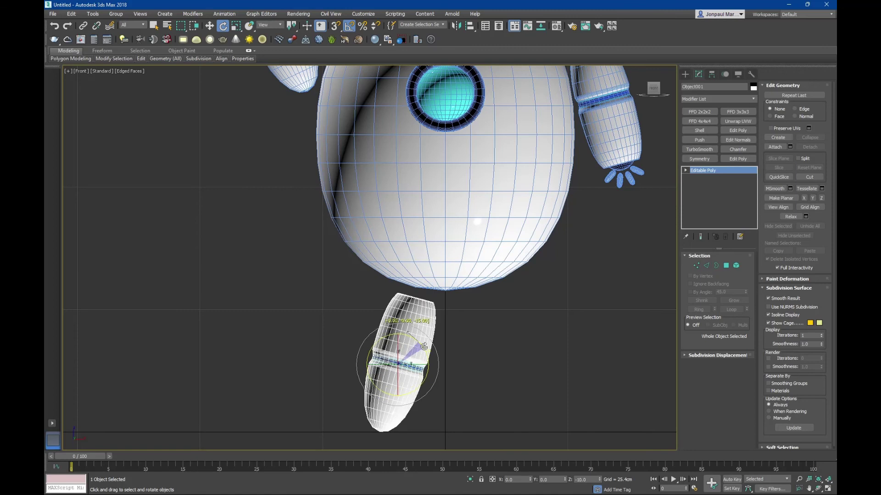
pyautogui.press('w')
pyautogui.moveTo(423, 363)
pyautogui.mouseDown()
pyautogui.moveTo(377, 361)
pyautogui.moveTo(352, 328)
pyautogui.moveTo(379, 334)
pyautogui.mouseUp()
pyautogui.press('e')
pyautogui.press('w')
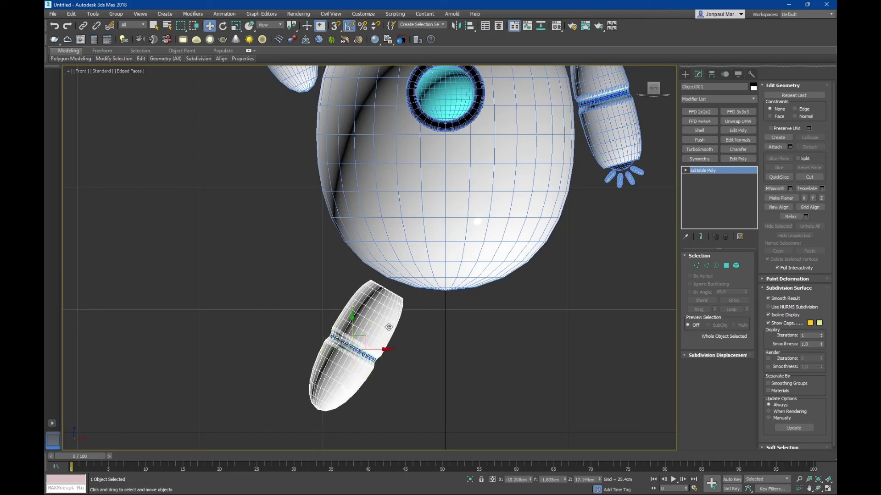
# Step: Mirror a copy of the leg, Object002, and move it to the body's right side
pyautogui.click(456, 26)
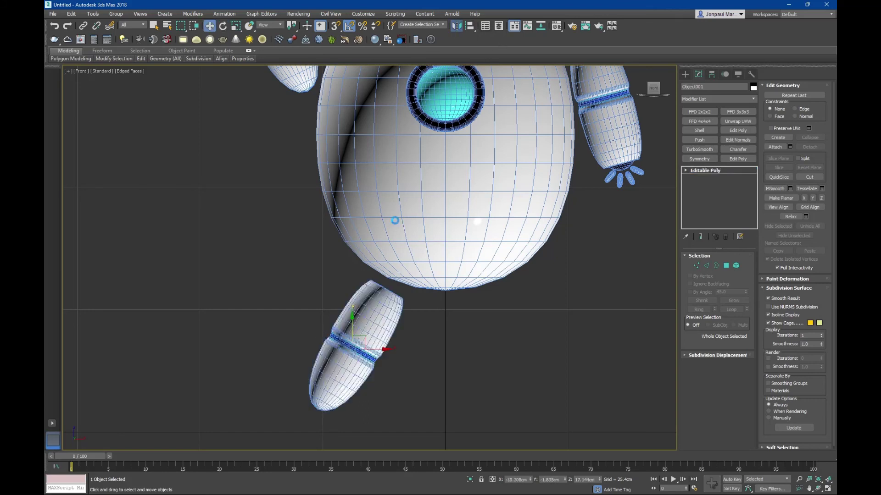
pyautogui.click(433, 310)
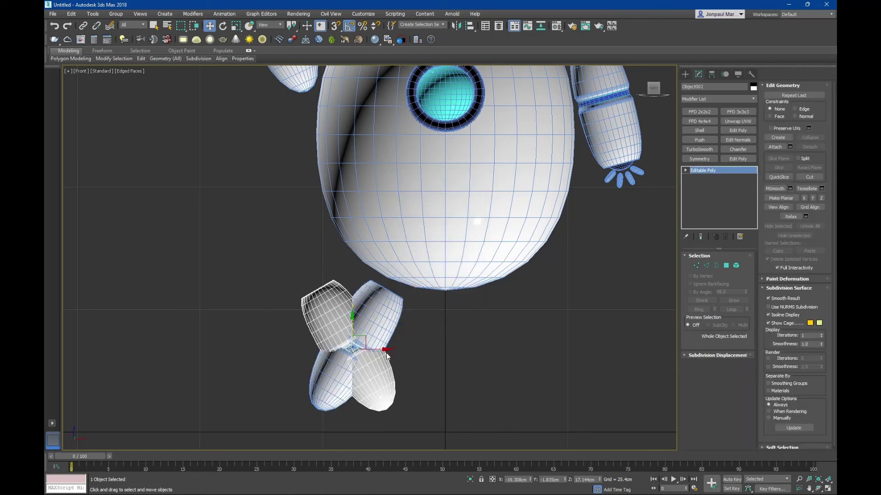
pyautogui.moveTo(387, 355); pyautogui.dragTo(570, 340)
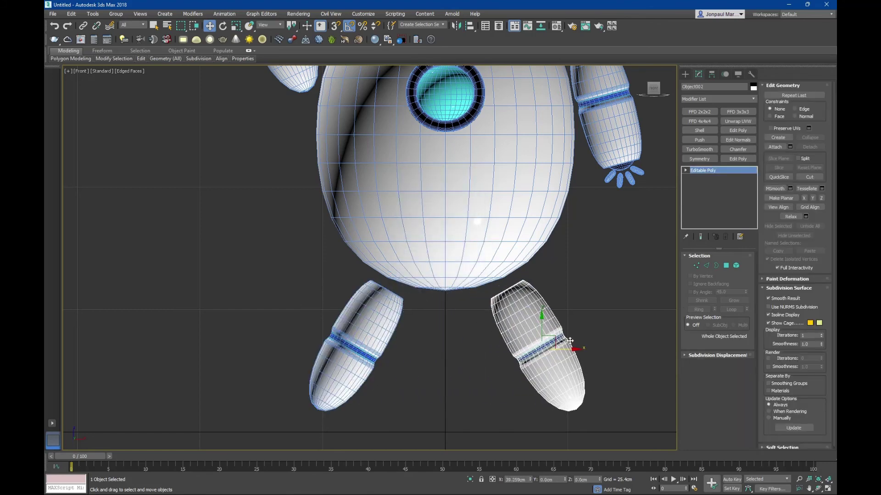
pyautogui.scroll(-5, 523, 280)
pyautogui.scroll(-3, 440, 262)
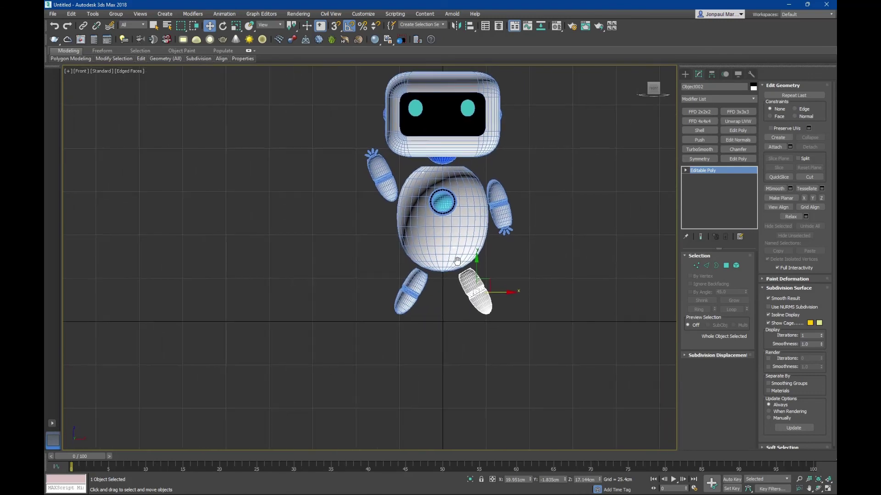
# Step: Rename the two legs as the right leg and left leg
pyautogui.press('p')
pyautogui.moveTo(379, 261)
pyautogui.keyDown('alt'); pyautogui.mouseDown(button='middle')
pyautogui.moveTo(404, 247)
pyautogui.moveTo(431, 257)
pyautogui.mouseUp(button='middle'); pyautogui.keyUp('alt')
pyautogui.click(732, 88)
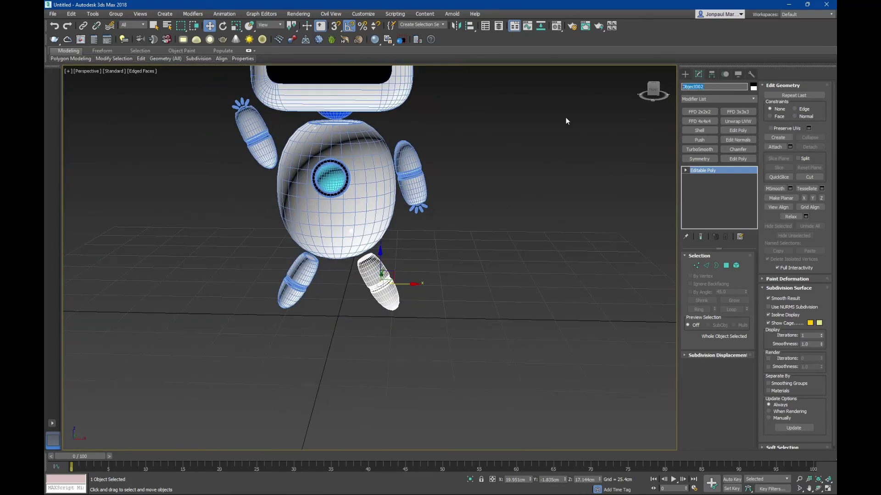
pyautogui.write('Right Leg')
pyautogui.click(297, 278)
pyautogui.press('q')
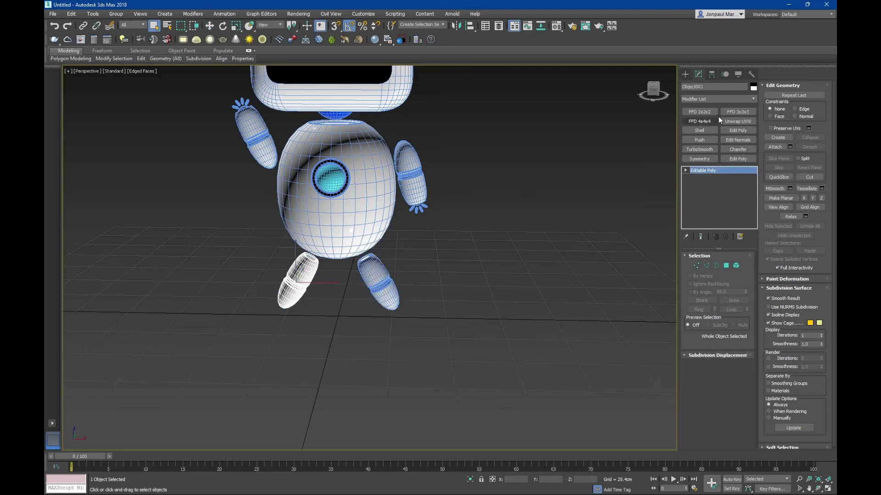
pyautogui.click(713, 87)
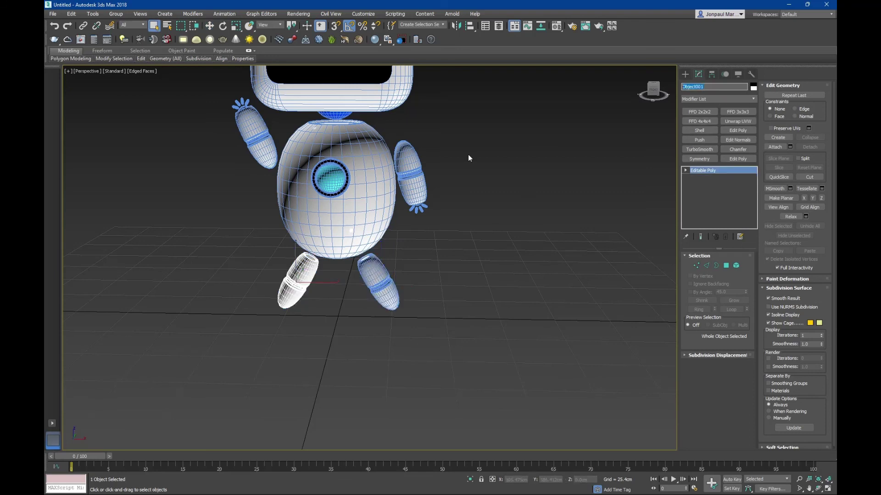
pyautogui.write('Left Leg')
# Step: Rename the two arms as the right arm and left arm
pyautogui.click(403, 176)
pyautogui.click(719, 87)
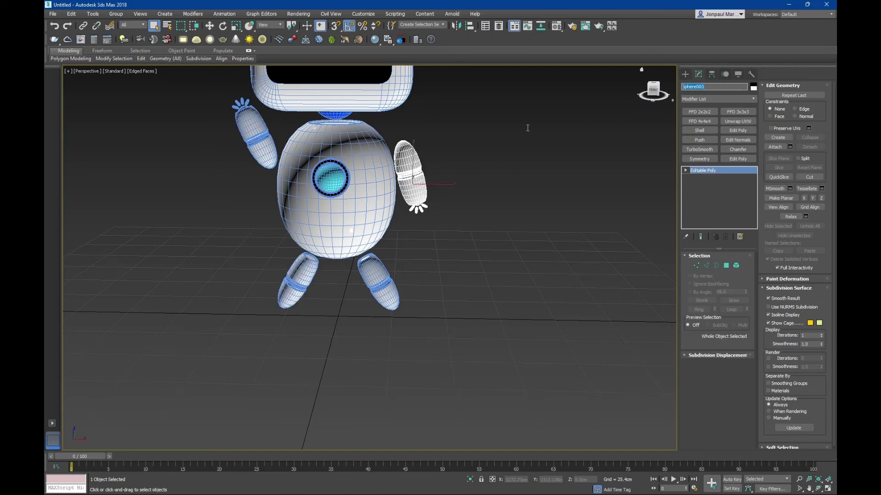
pyautogui.write('Right Arm')
pyautogui.click(258, 148)
pyautogui.click(726, 90)
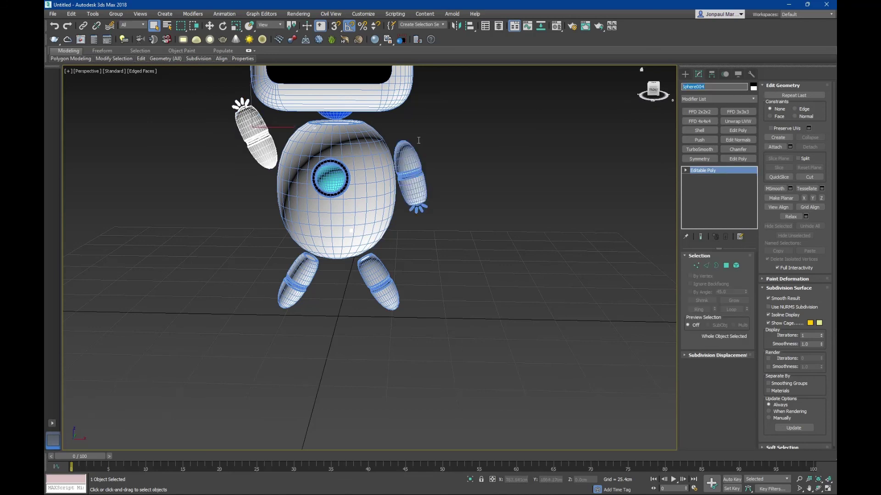
pyautogui.write('Left Arm')
pyautogui.click(510, 264)
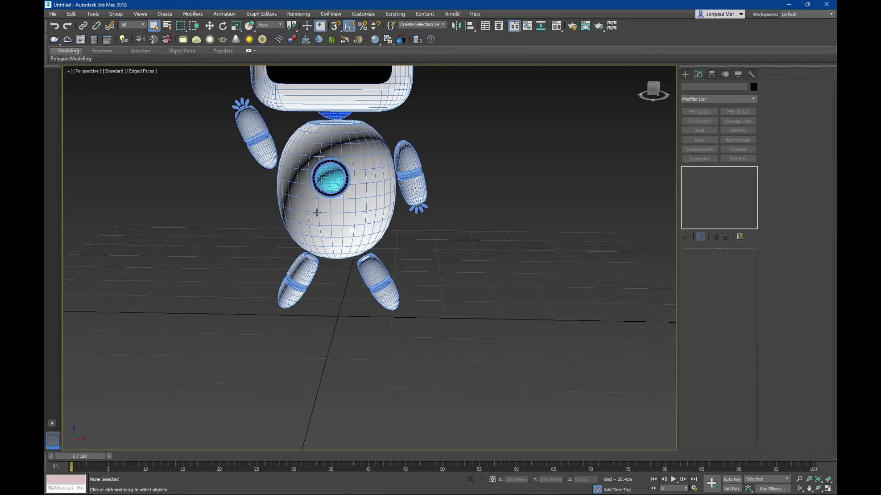
# Step: Rename the body to Body and clear the head's old name to rename it
pyautogui.click(316, 213)
pyautogui.press('z')
pyautogui.click(710, 88)
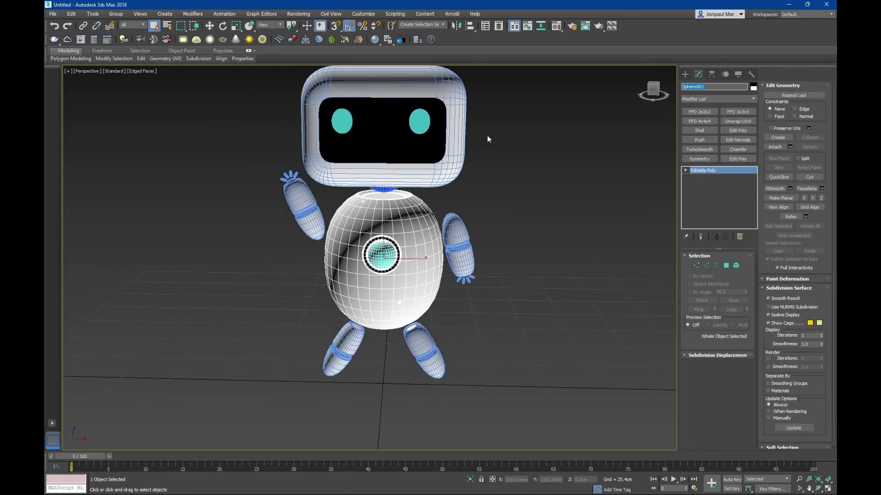
pyautogui.write('Body')
pyautogui.press('Return')
pyautogui.click(377, 109)
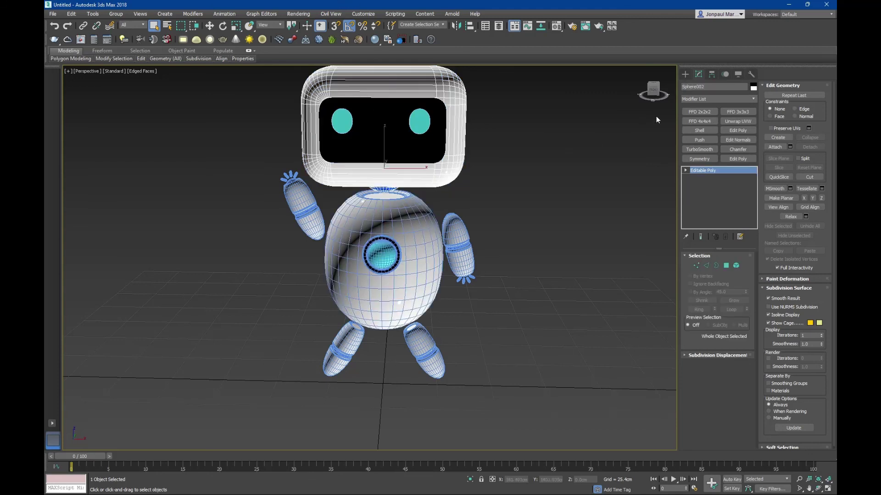
pyautogui.doubleClick(714, 86)
pyautogui.press('BackSpace')
pyautogui.click(628, 221)
pyautogui.scroll(3, 521, 208)
pyautogui.scroll(-5, 488, 314)
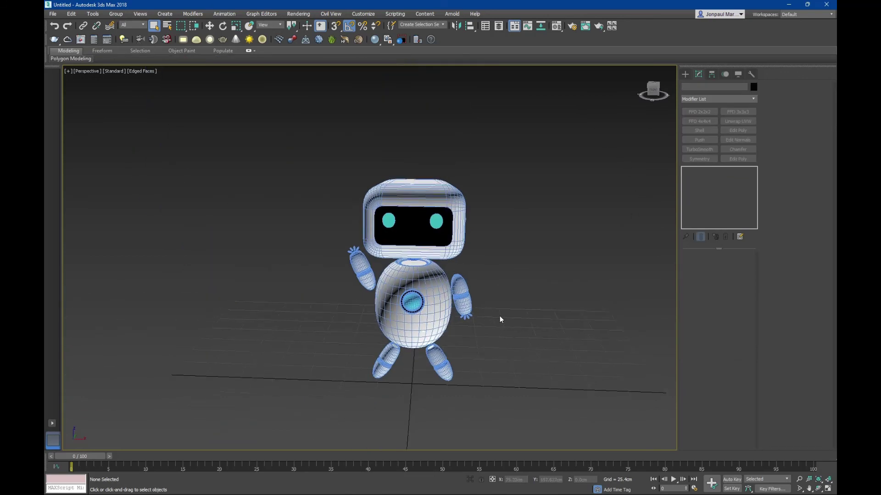
# Step: Turn off edged faces and orbit to a level view of the smoothly shaded robot
pyautogui.press('F4')
pyautogui.keyDown('alt'); pyautogui.moveTo(500, 320); pyautogui.dragTo(417, 215, button='middle'); pyautogui.keyUp('alt')
pyautogui.scroll(3, 435, 244)
pyautogui.scroll(-3, 436, 244)
pyautogui.scroll(4, 435, 244)
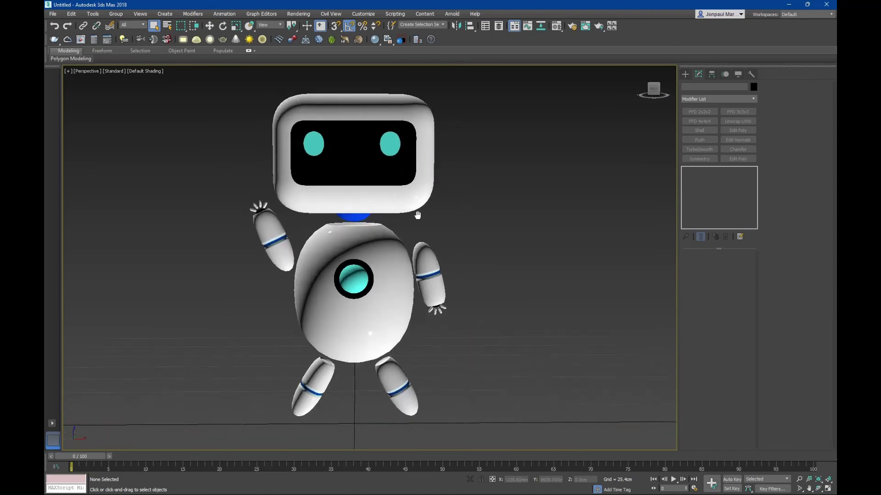
pyautogui.scroll(-2, 415, 214)
pyautogui.scroll(-3, 411, 213)
pyautogui.scroll(1, 406, 211)
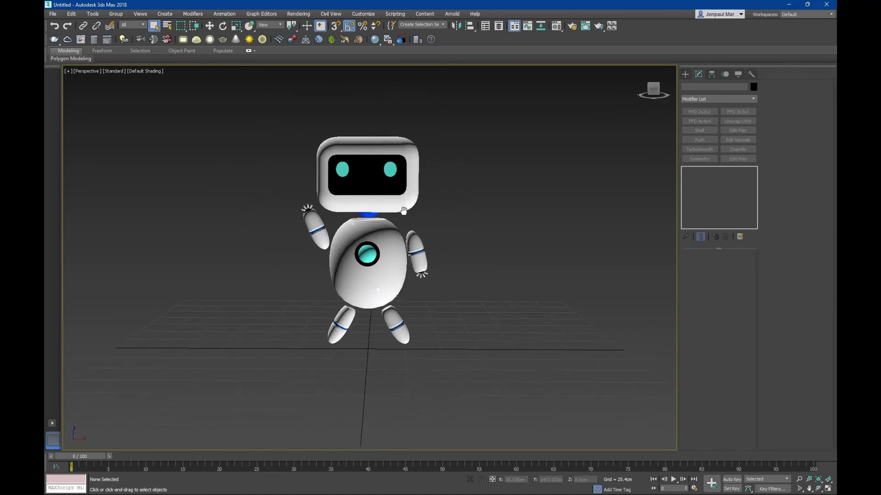
pyautogui.scroll(2, 403, 210)
pyautogui.keyDown('alt'); pyautogui.moveTo(403, 210); pyautogui.dragTo(450, 213, button='middle'); pyautogui.keyUp('alt')
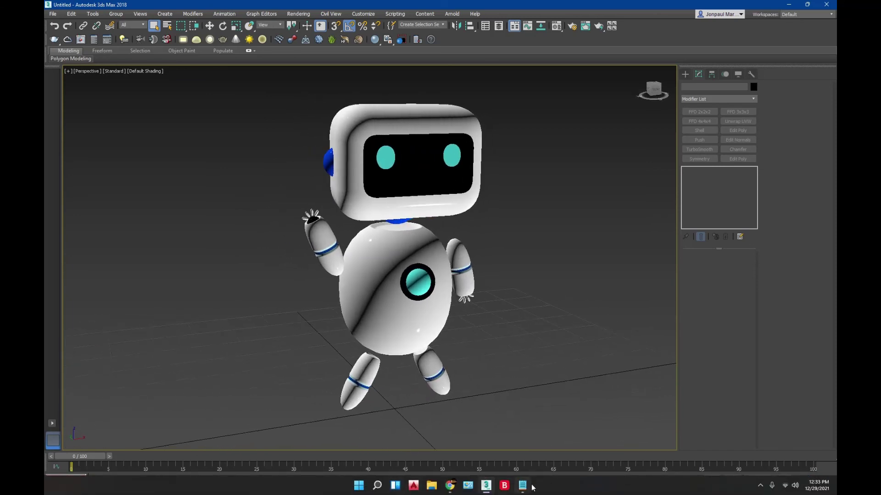
pyautogui.click(523, 486)
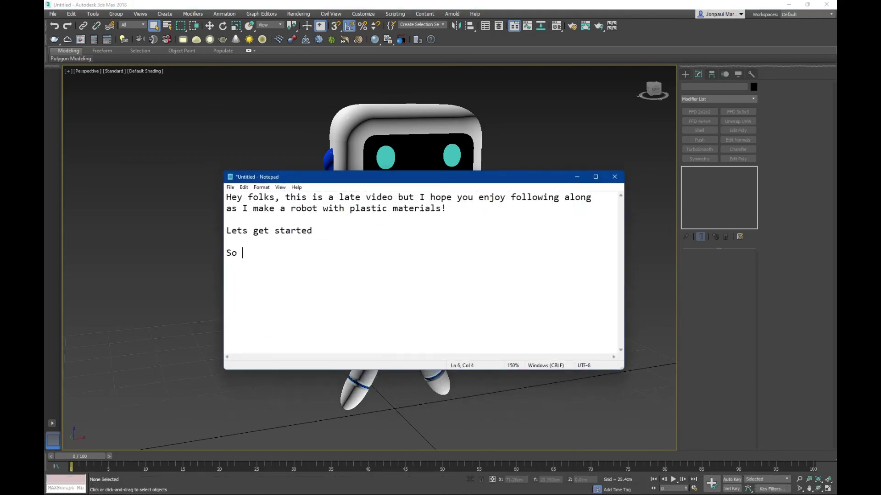
# Step: Type the outro: 'So thats the plastic robot', next video renders it using only 2 lights
pyautogui.write('that')
pyautogui.write('s th')
pyautogui.write('e pl')
pyautogui.write('asti')
pyautogui.write('c robot ')
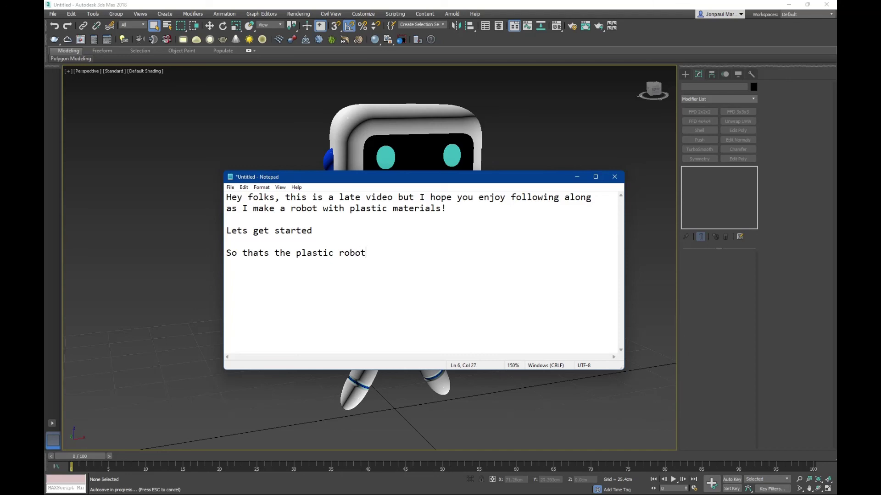
pyautogui.write('ys')
pyautogui.write(', int')
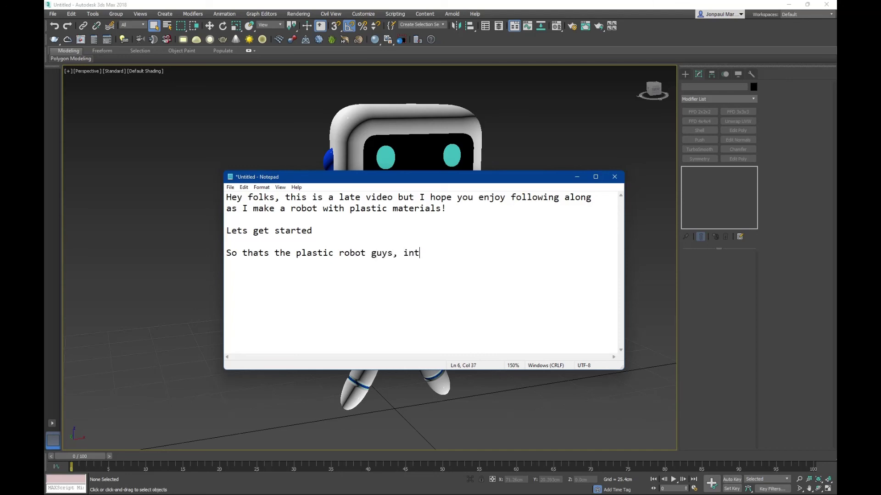
pyautogui.write('the ')
pyautogui.write('next ')
pyautogui.write('vide')
pyautogui.write('o I w')
pyautogui.write('ill')
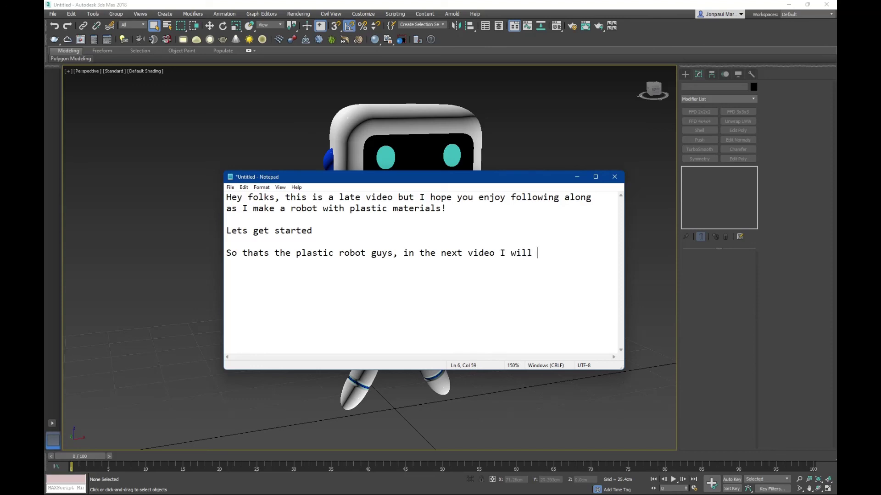
pyautogui.write('show')
pyautogui.write('ho')
pyautogui.write('w t')
pyautogui.write('ake asi')
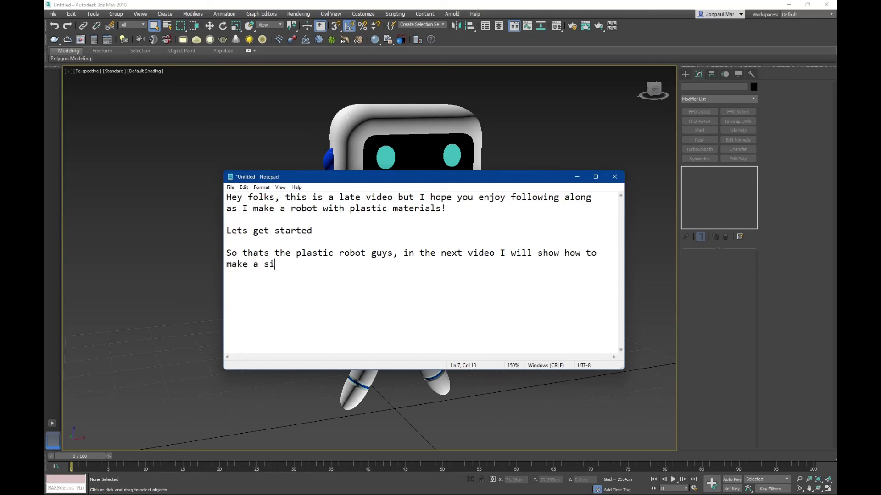
pyautogui.write('mple rend')
pyautogui.write('erwith')
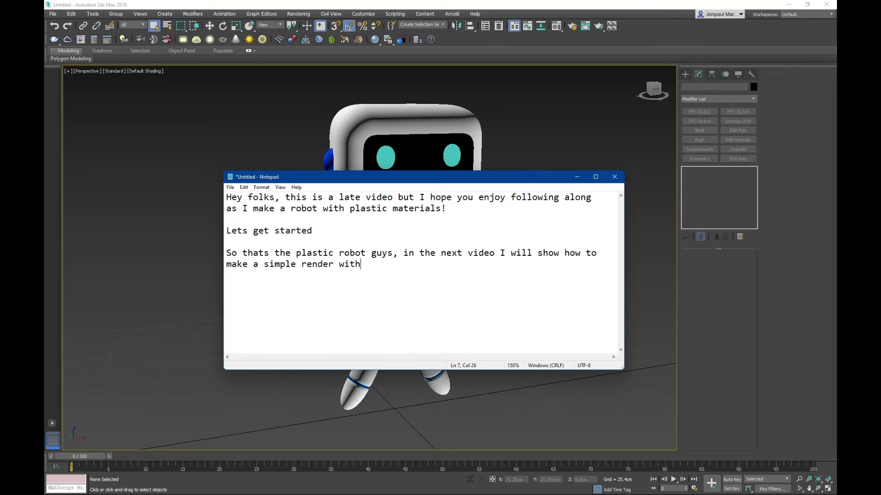
pyautogui.write('this ')
pyautogui.write('bor')
pyautogui.write('usin')
pyautogui.write('g only 2 l')
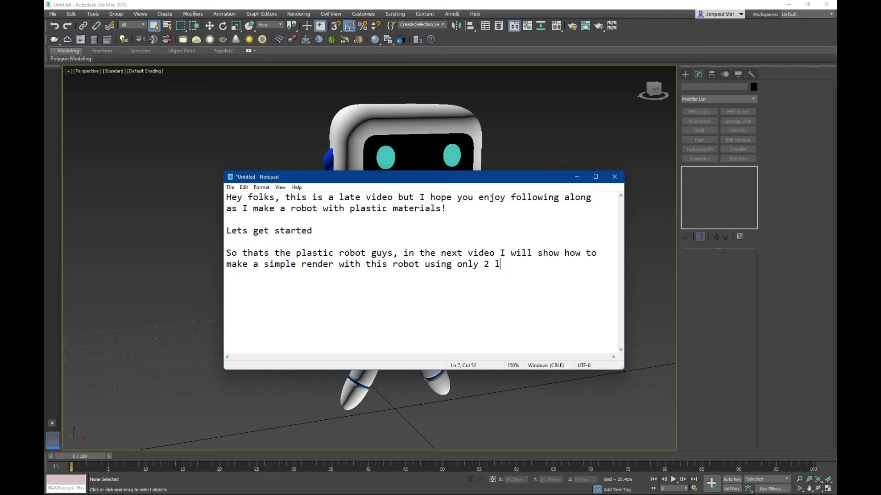
pyautogui.write('ights')
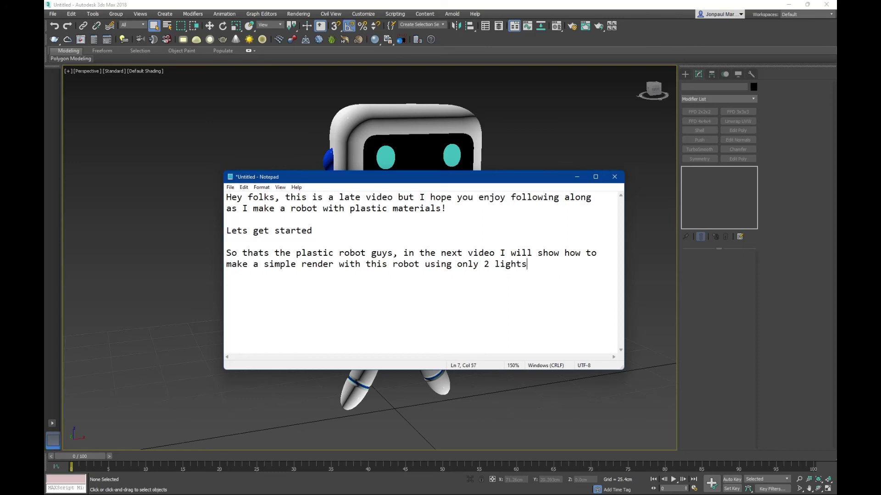